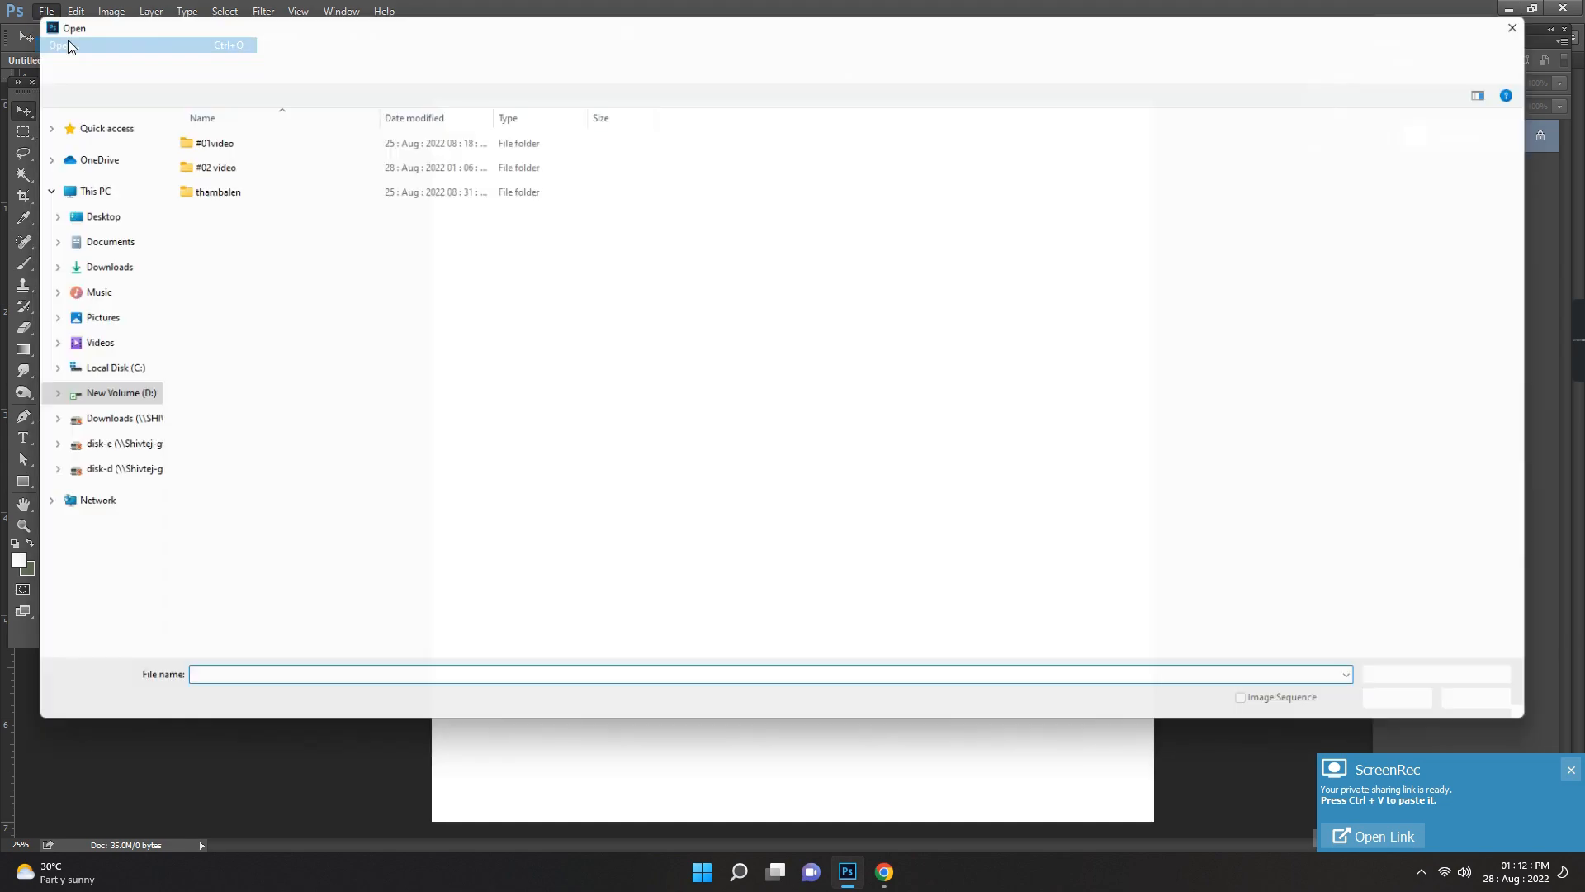
Step: Open back.png from the #02 video folder
double_click(196, 162)
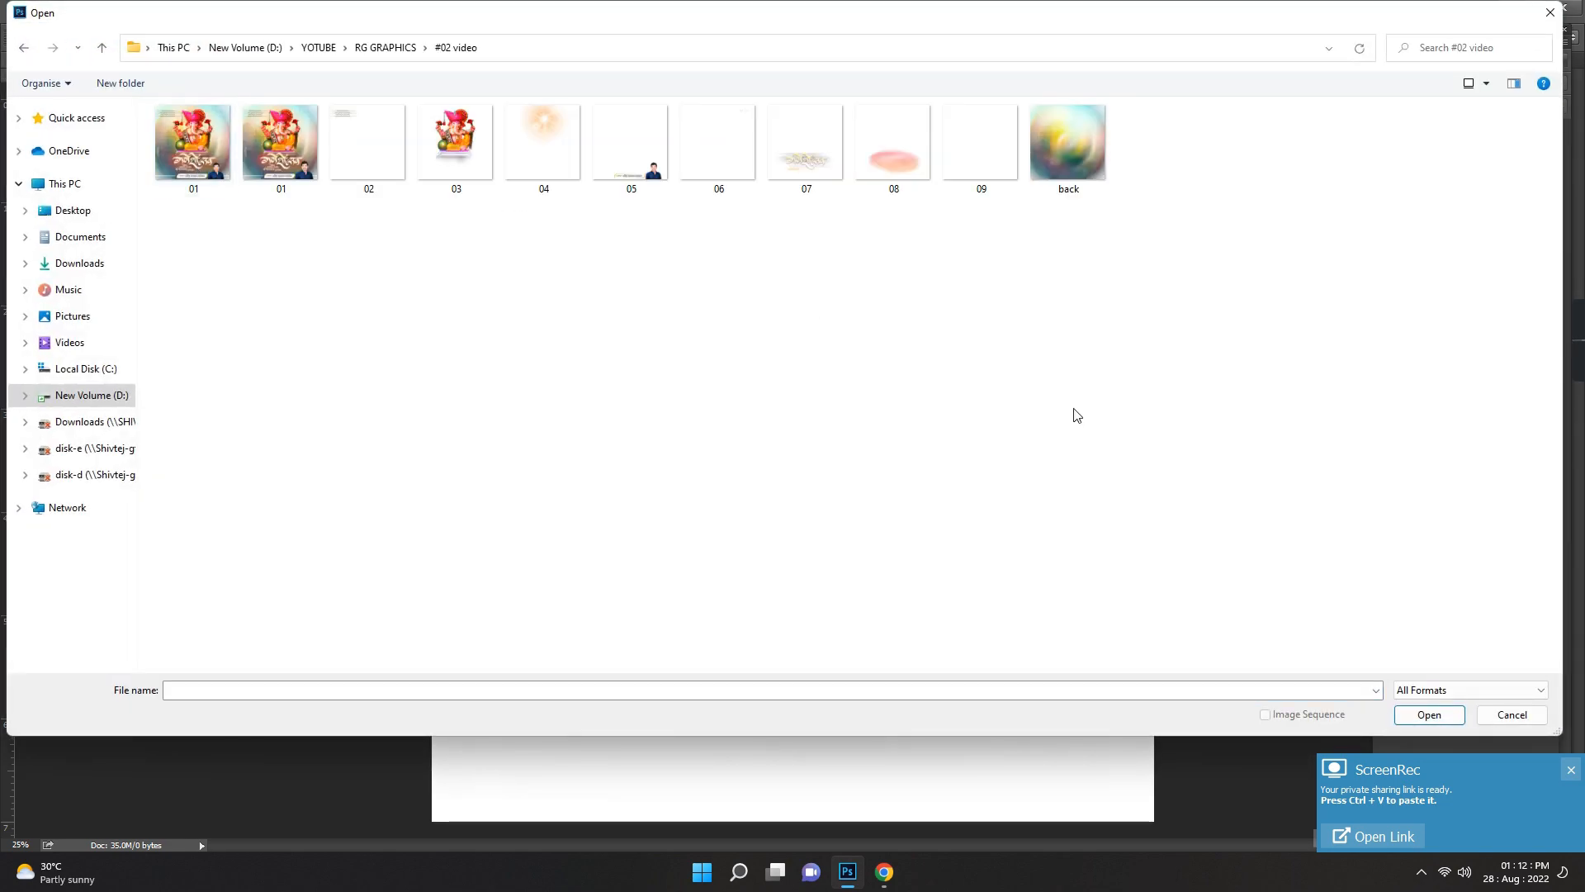
double_click(1043, 127)
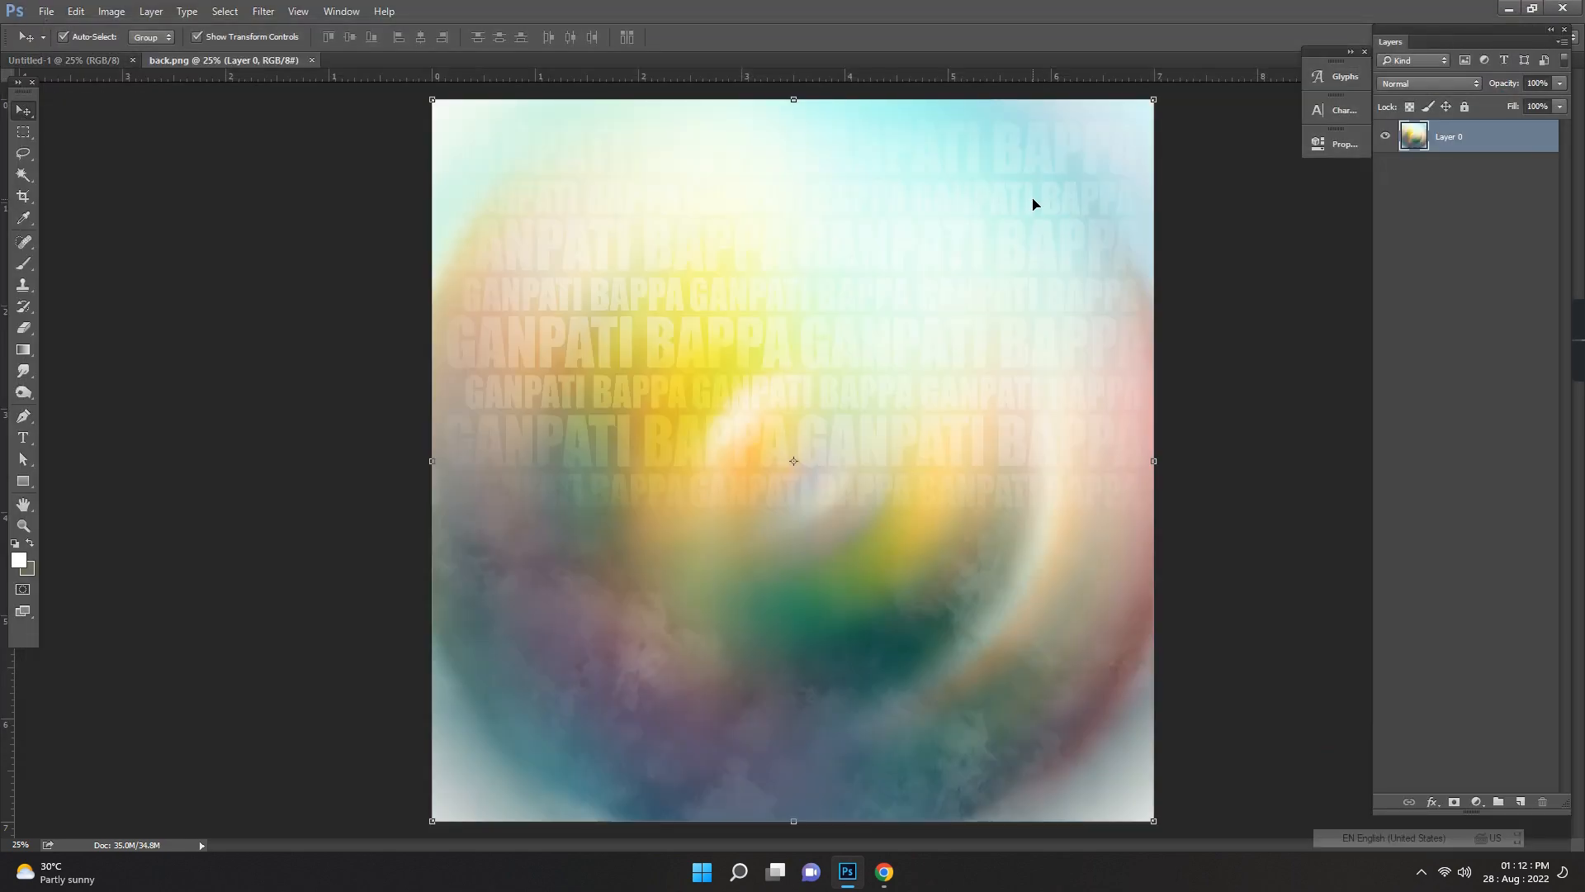
drag(785, 286, 322, 147)
drag(587, 251, 25, 89)
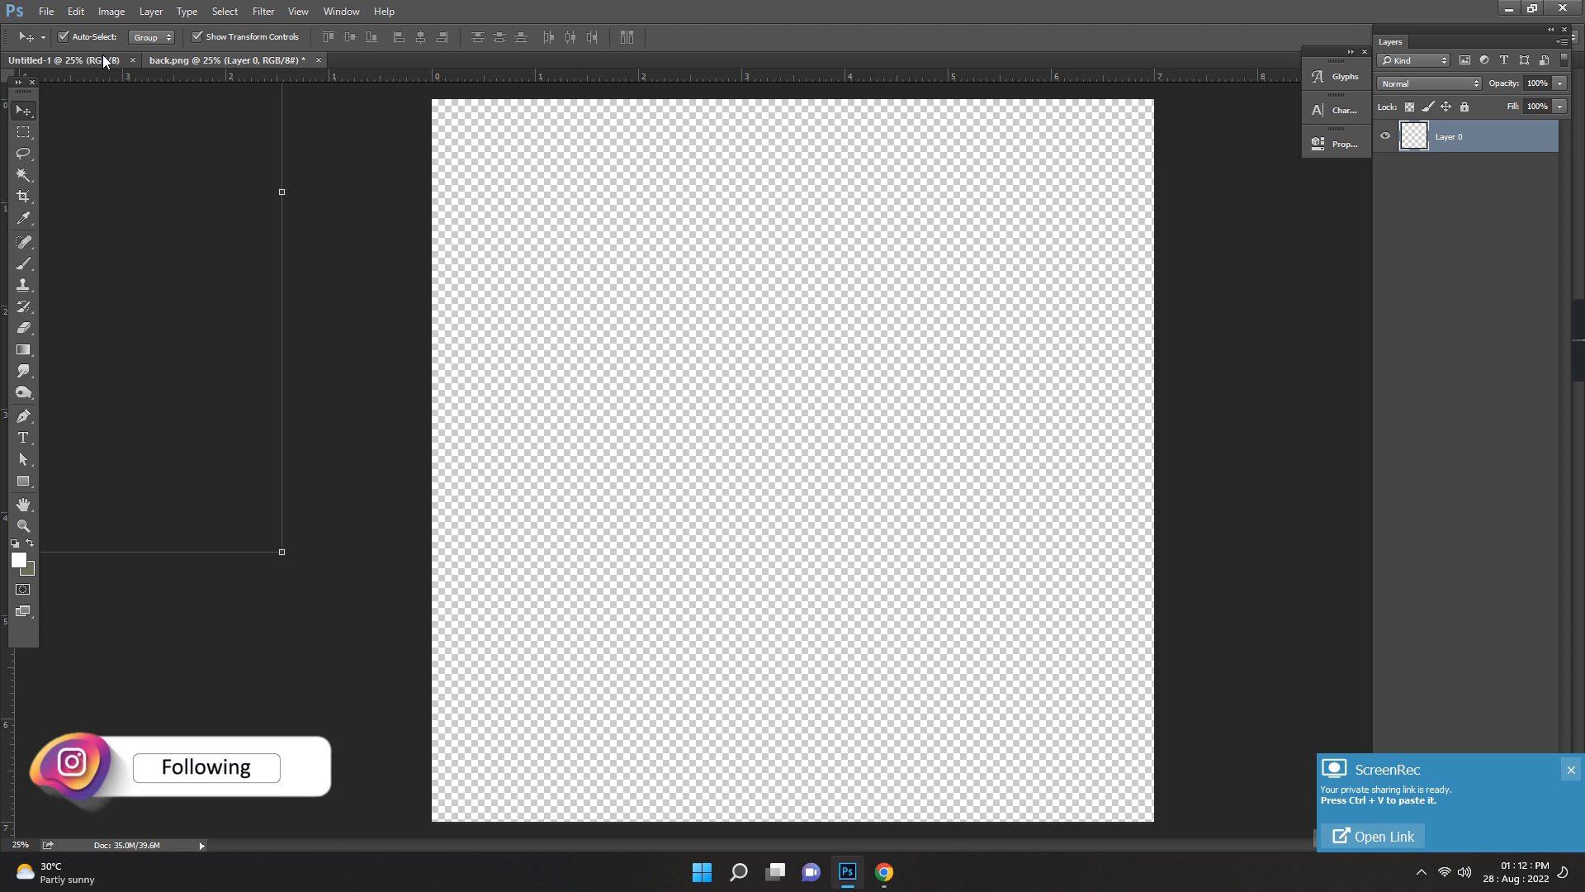
click(105, 61)
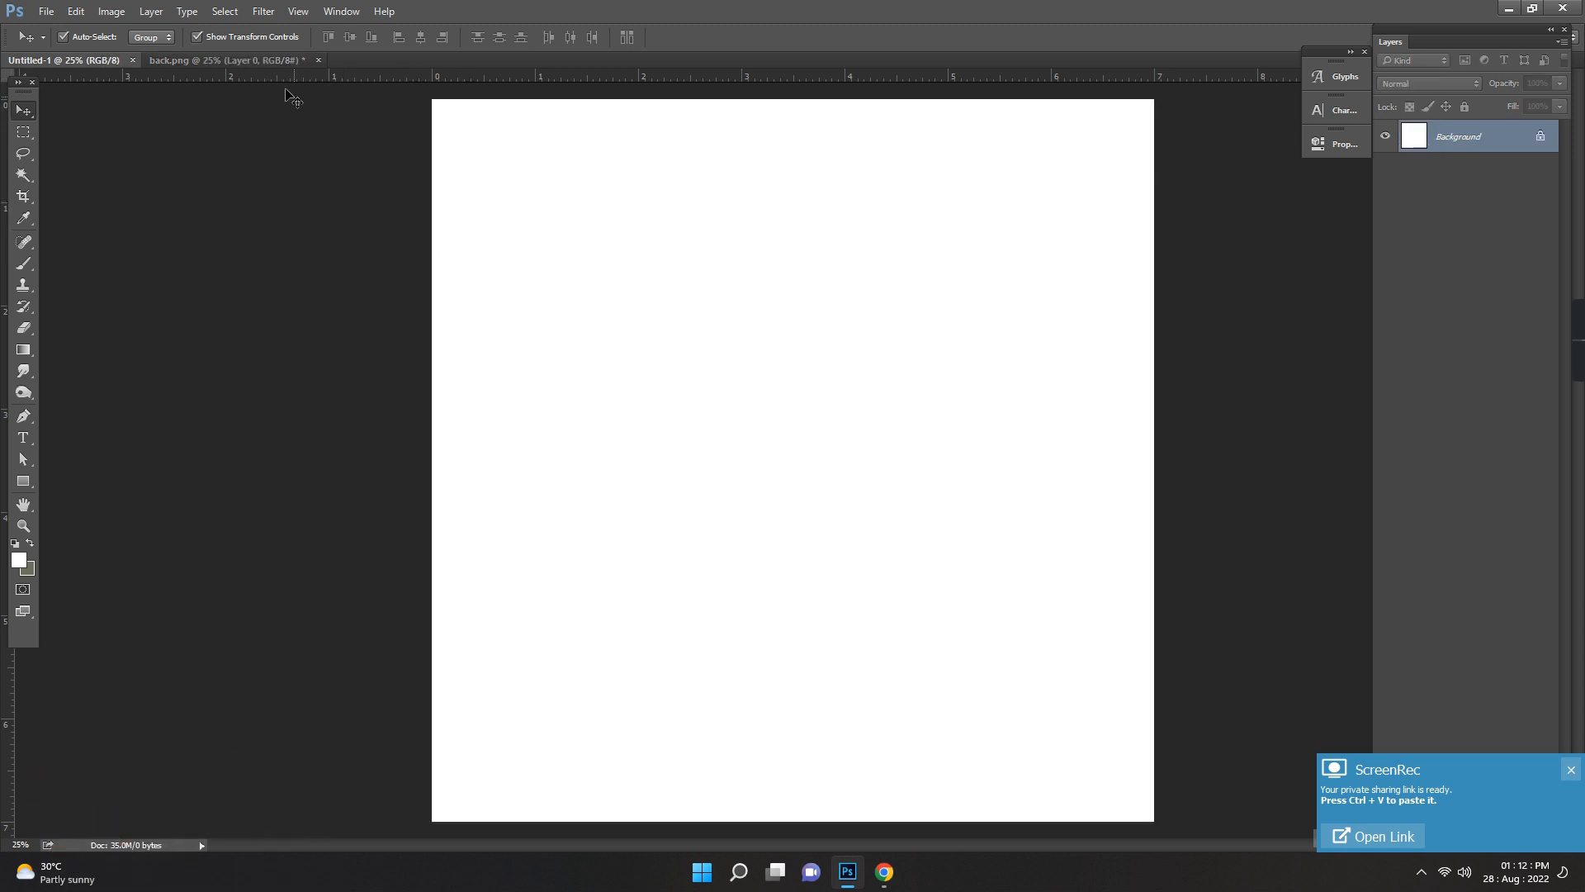
click(260, 59)
key(ctrl+z)
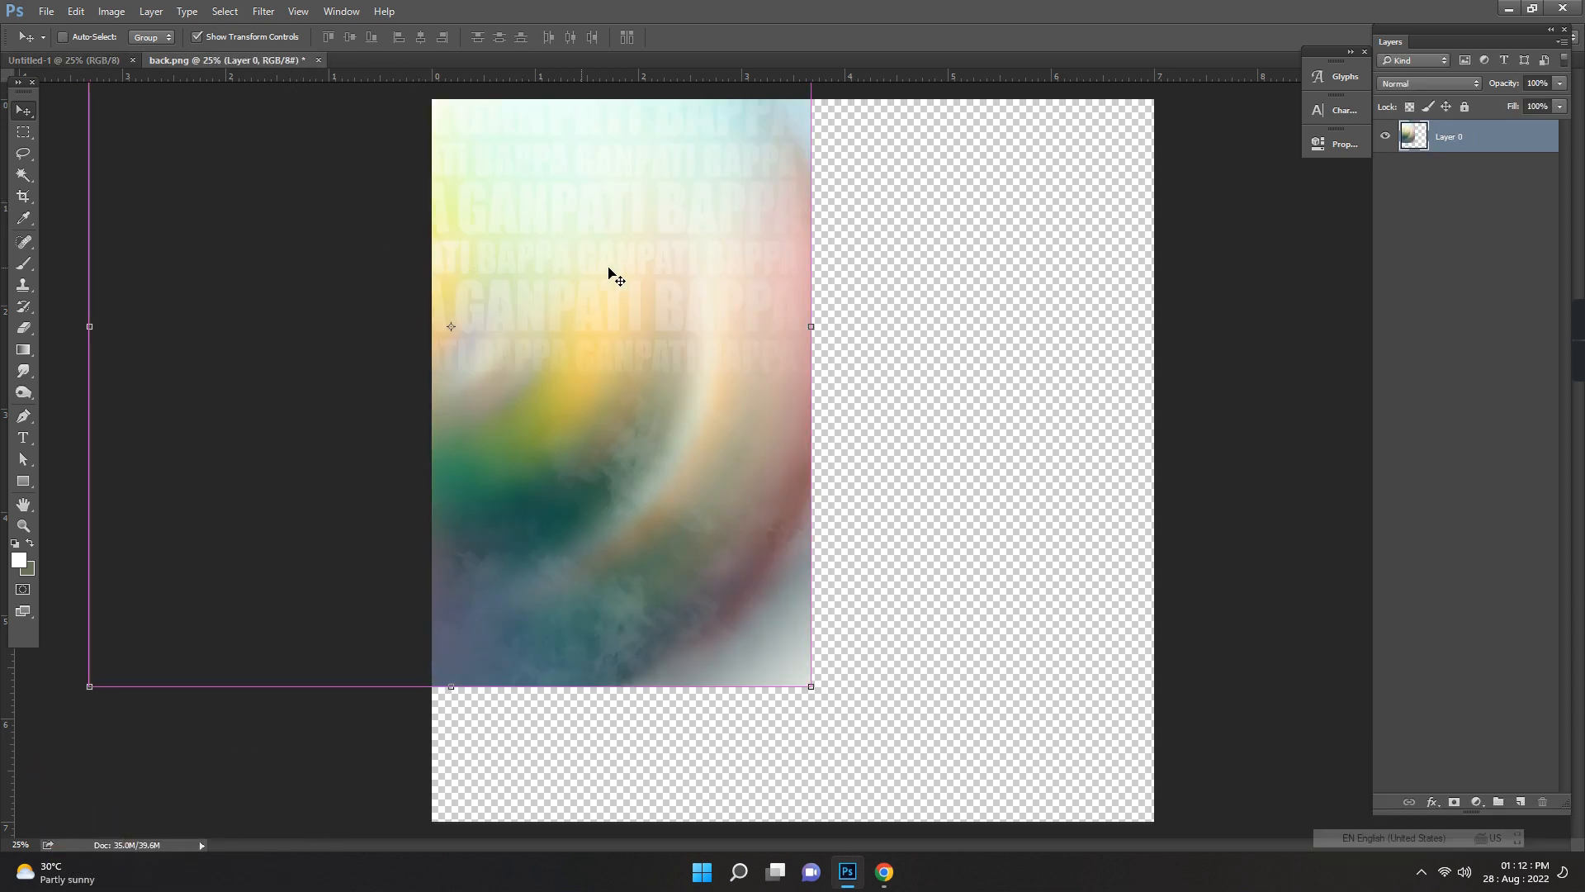
Step: Copy the back.png artwork into Untitled-1 and align its centre with the Background layer so it fills the canvas
drag(608, 270, 818, 369)
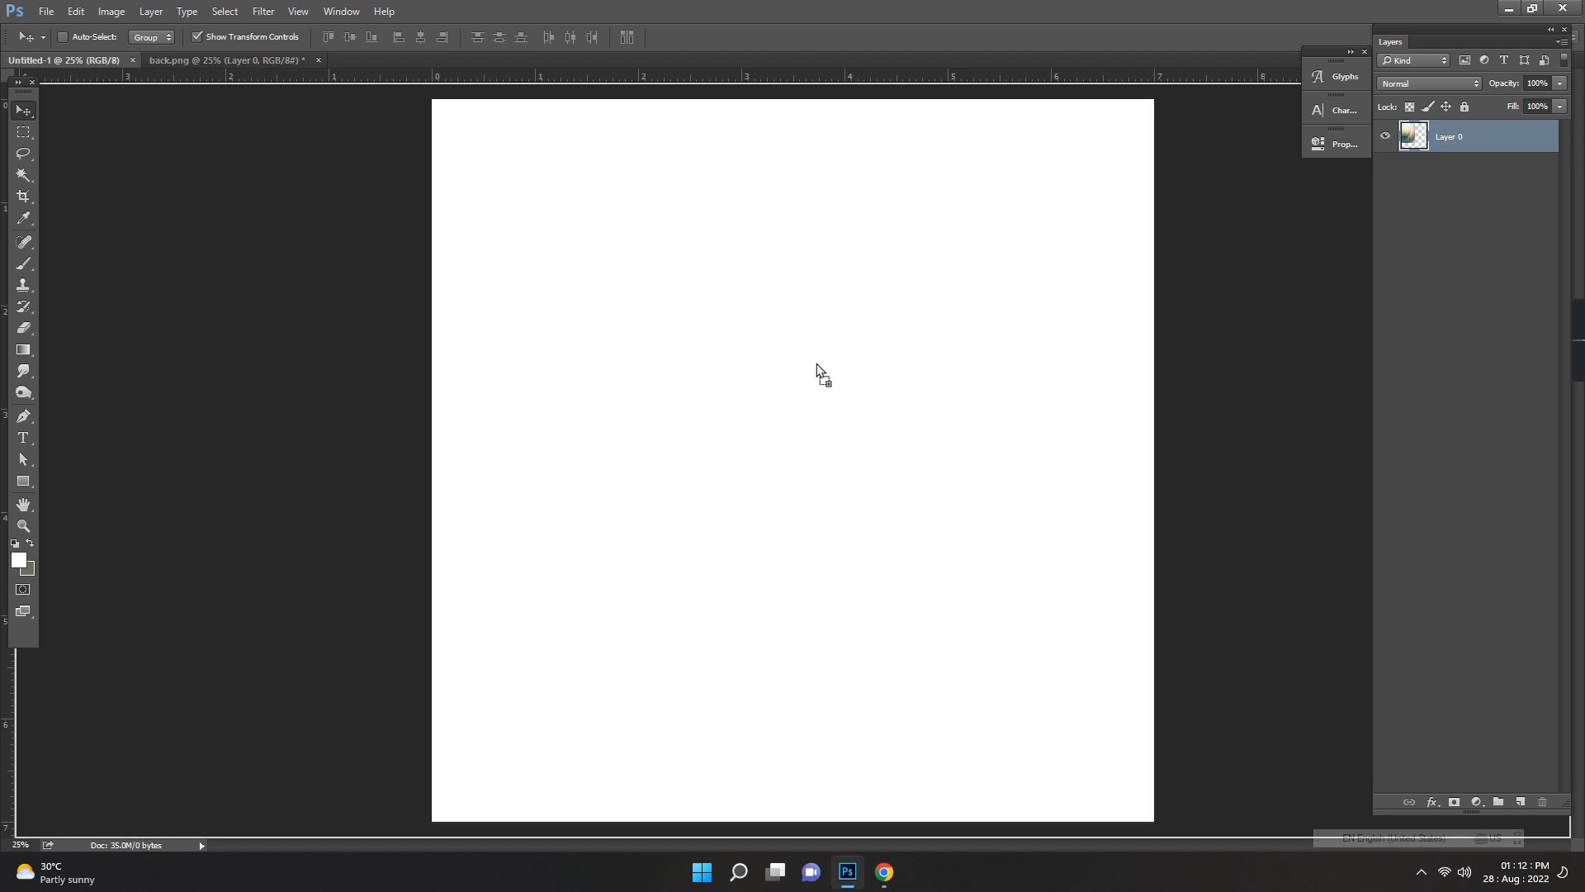
drag(956, 443, 943, 376)
ctrl+click(1489, 169)
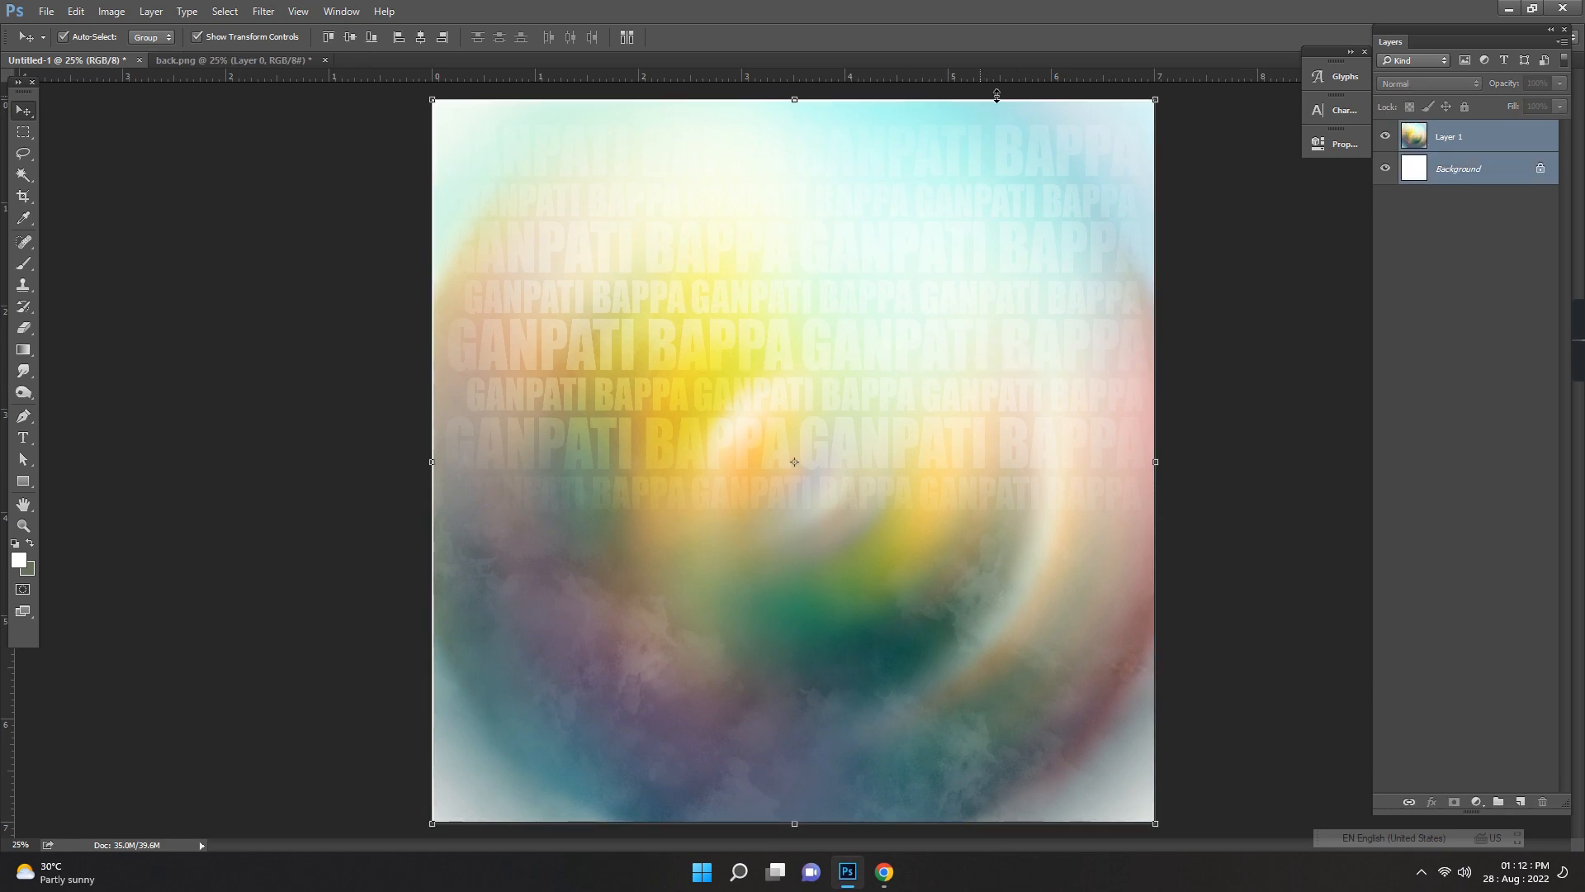
click(422, 38)
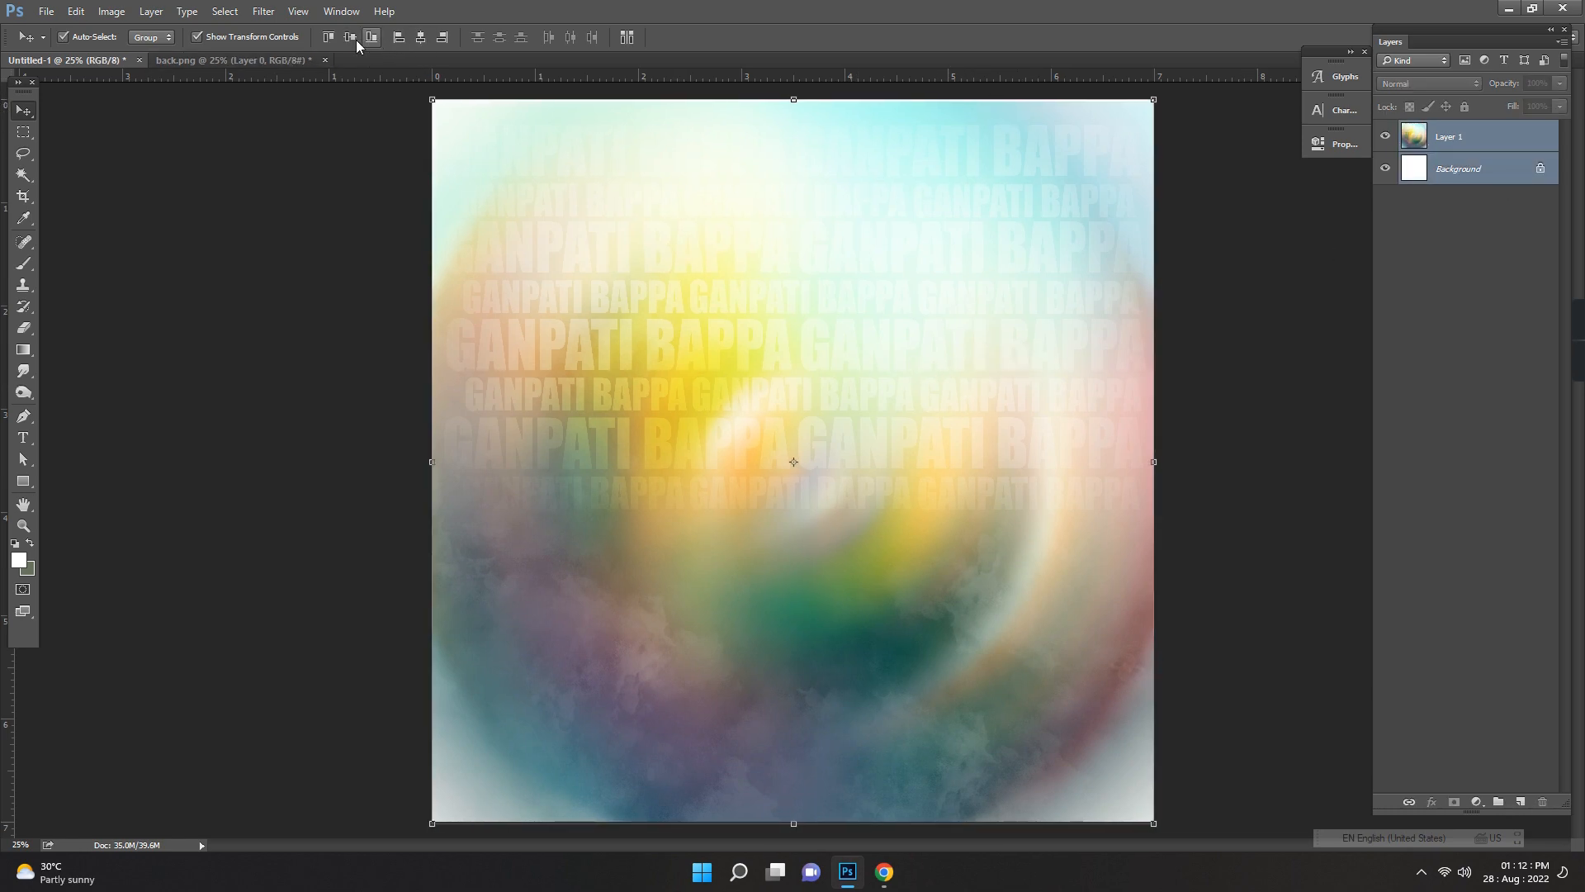
click(258, 262)
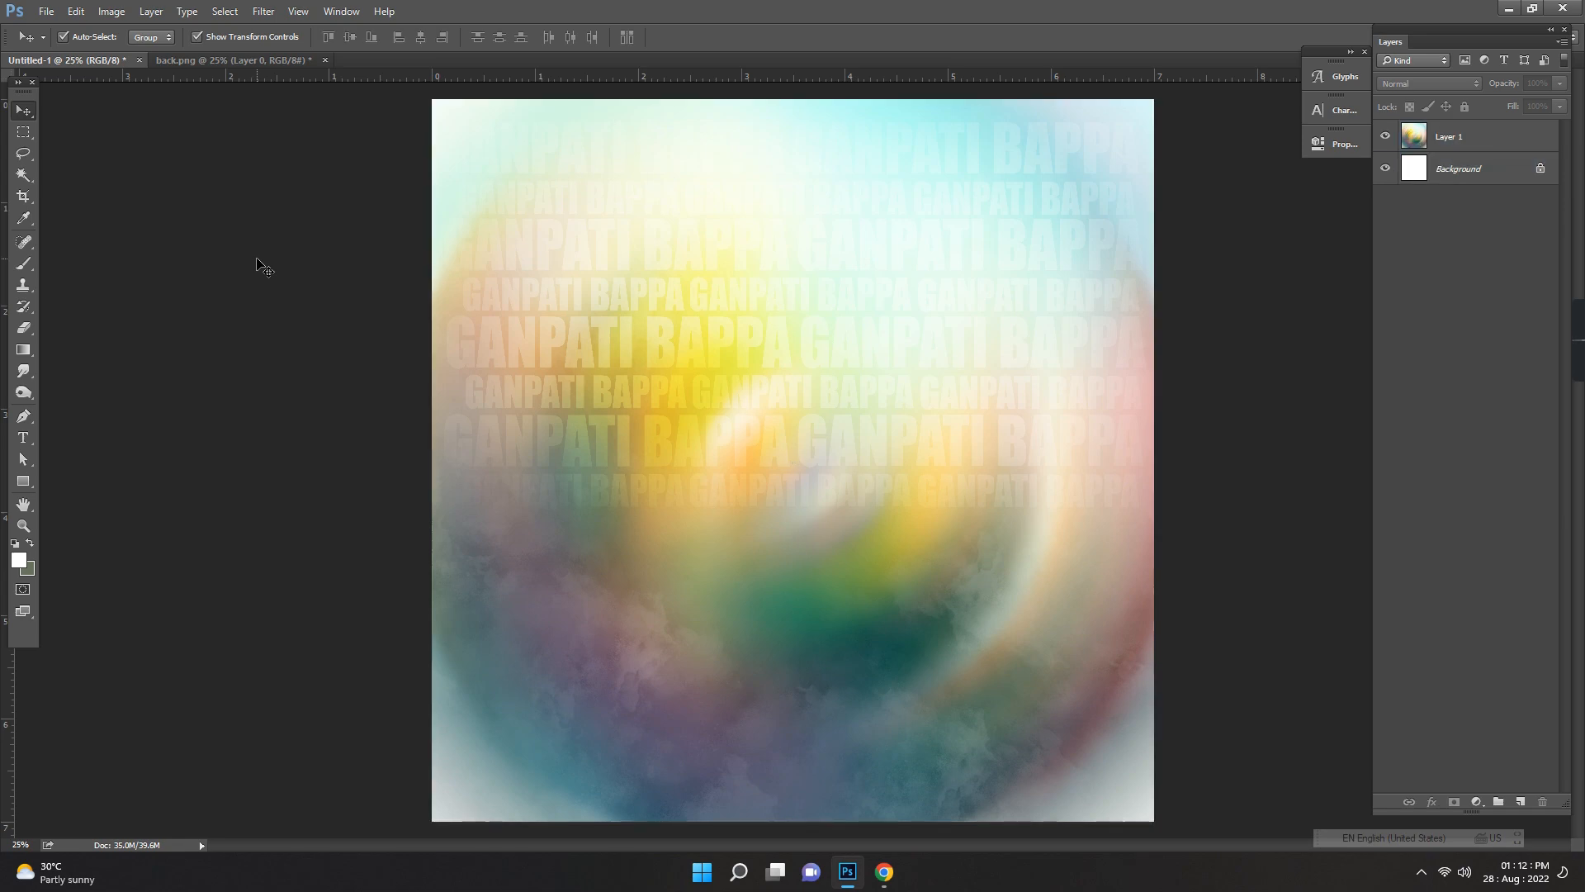
Step: Lock all attributes of the background artwork on Layer 1
click(779, 399)
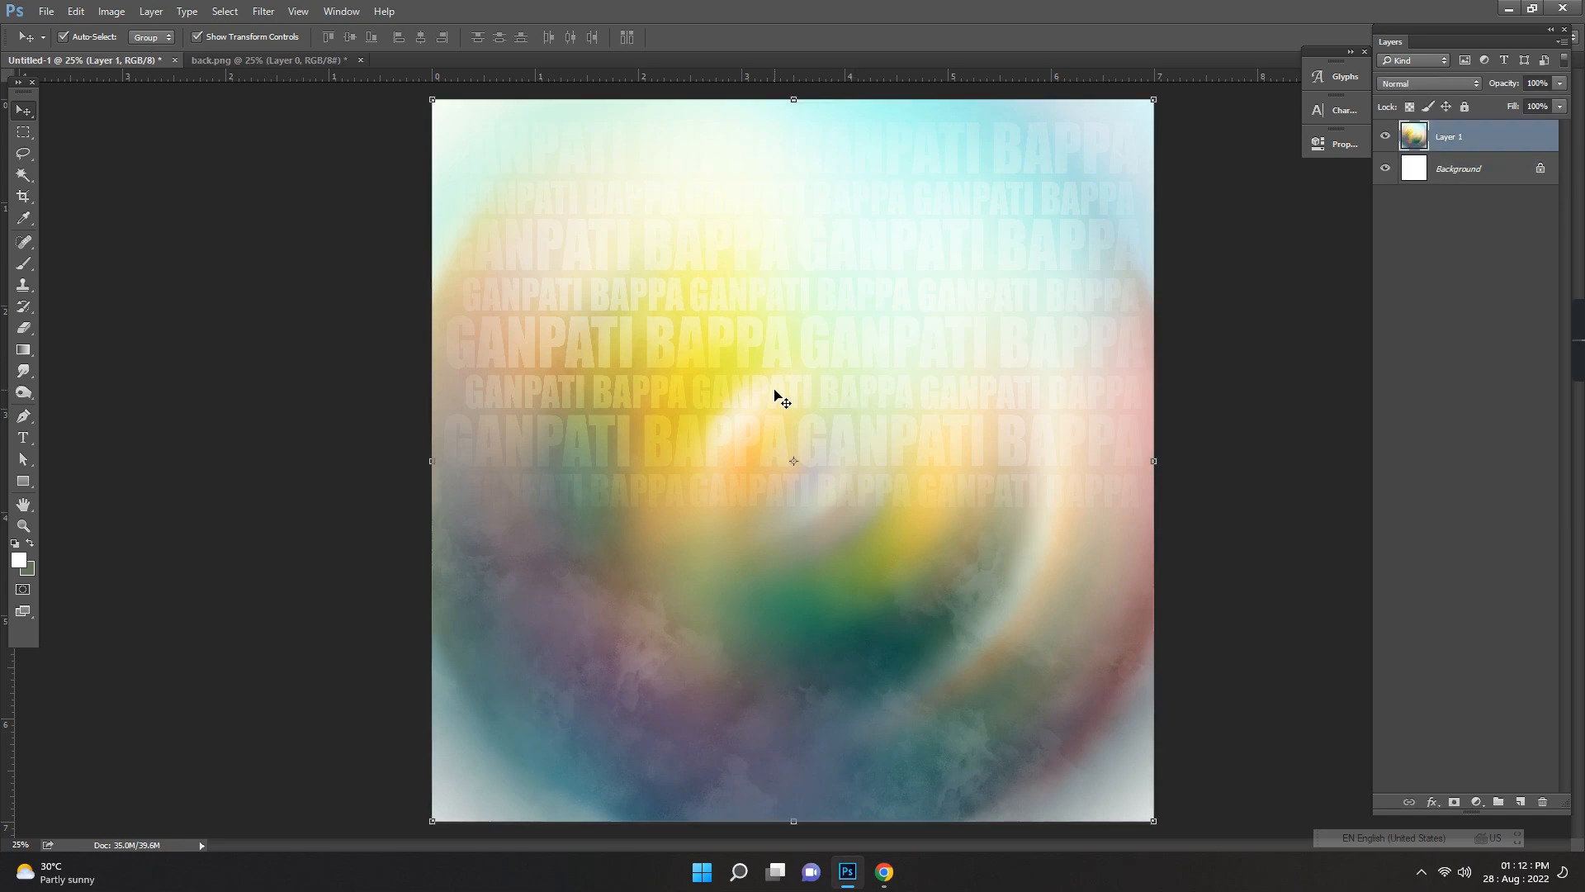
click(1465, 106)
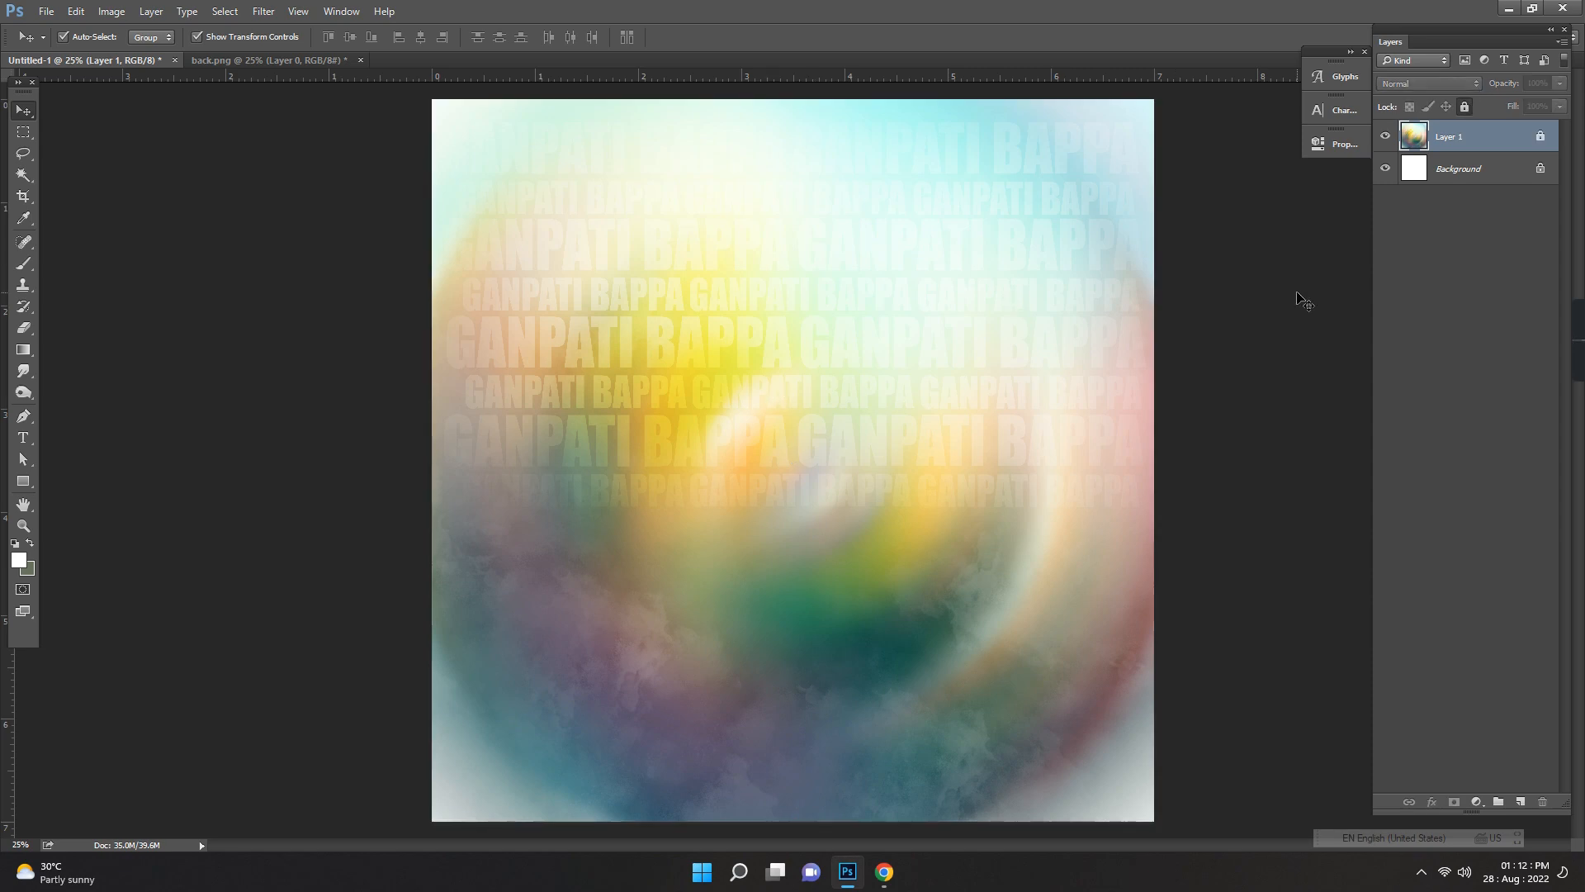
click(933, 339)
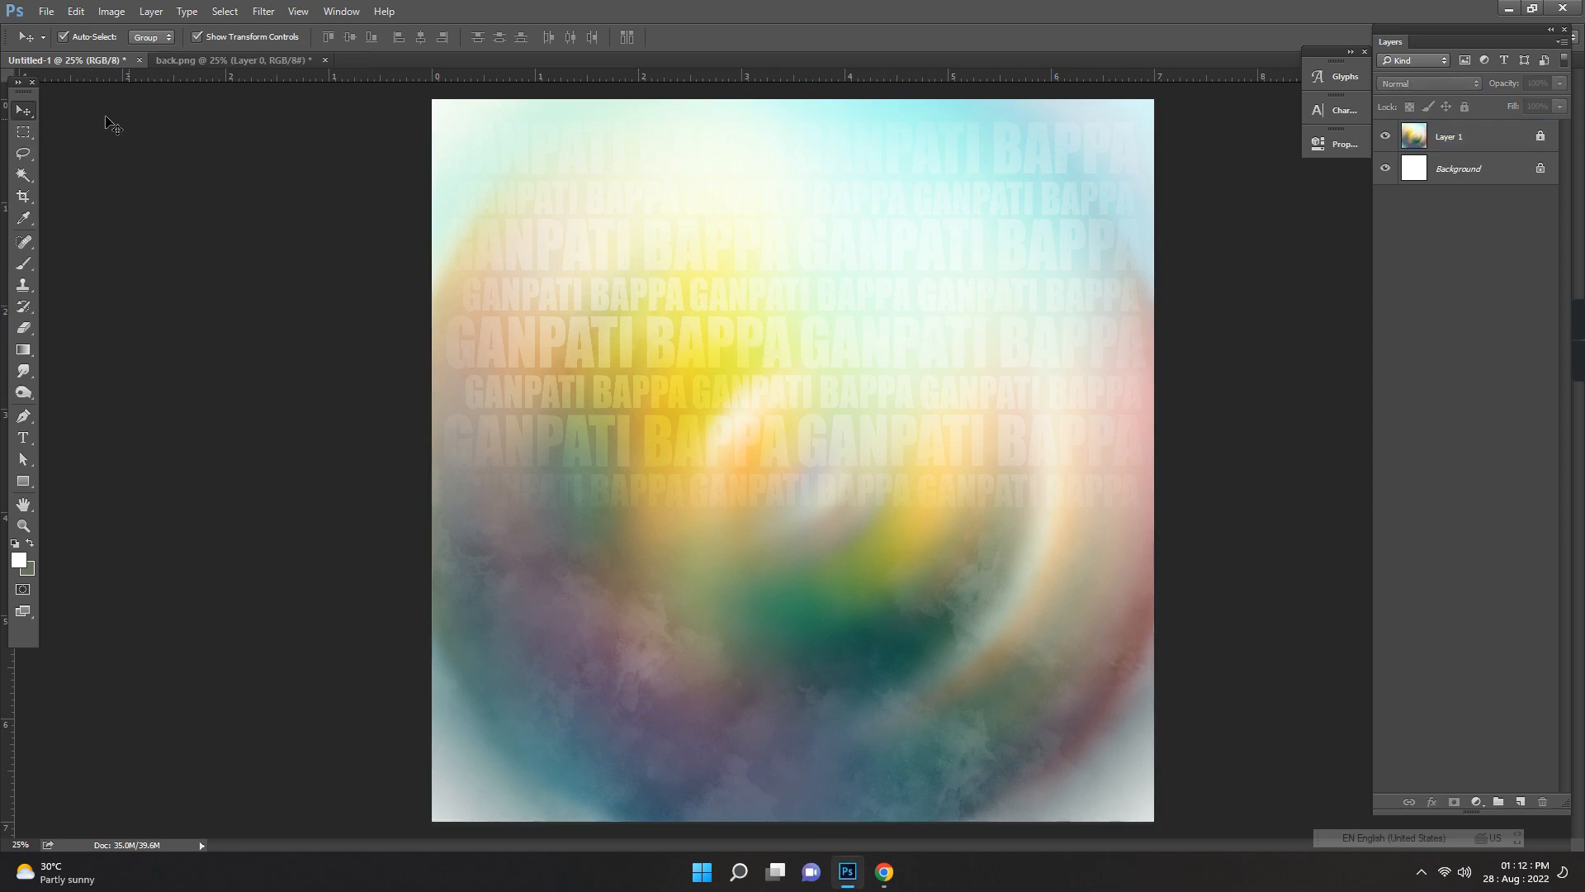
Step: Close back.png without saving its changes
click(314, 65)
click(325, 60)
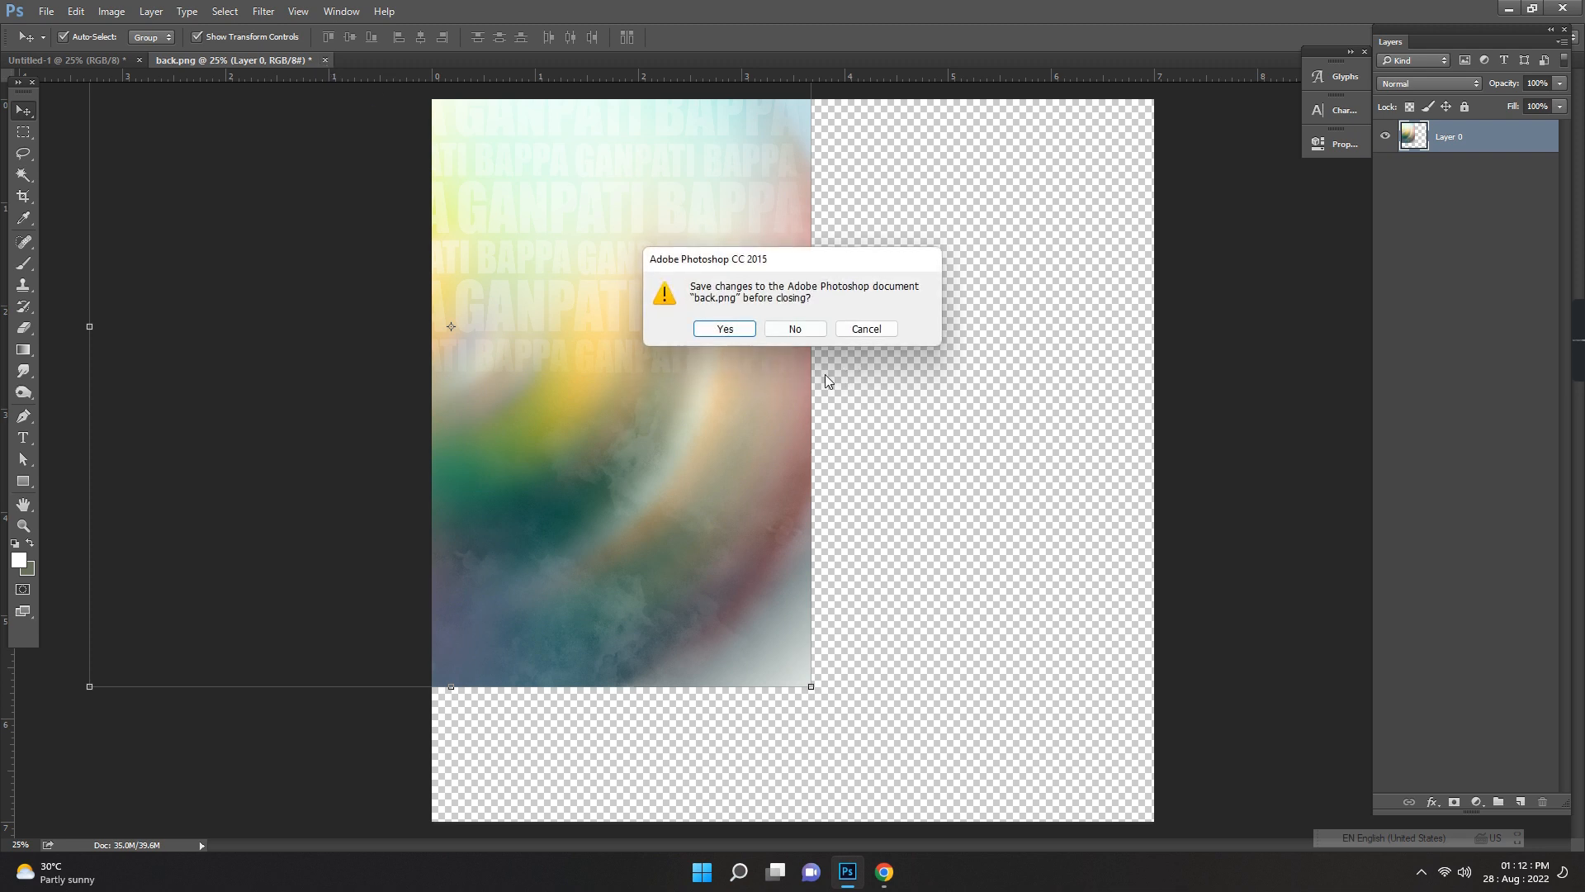
click(795, 330)
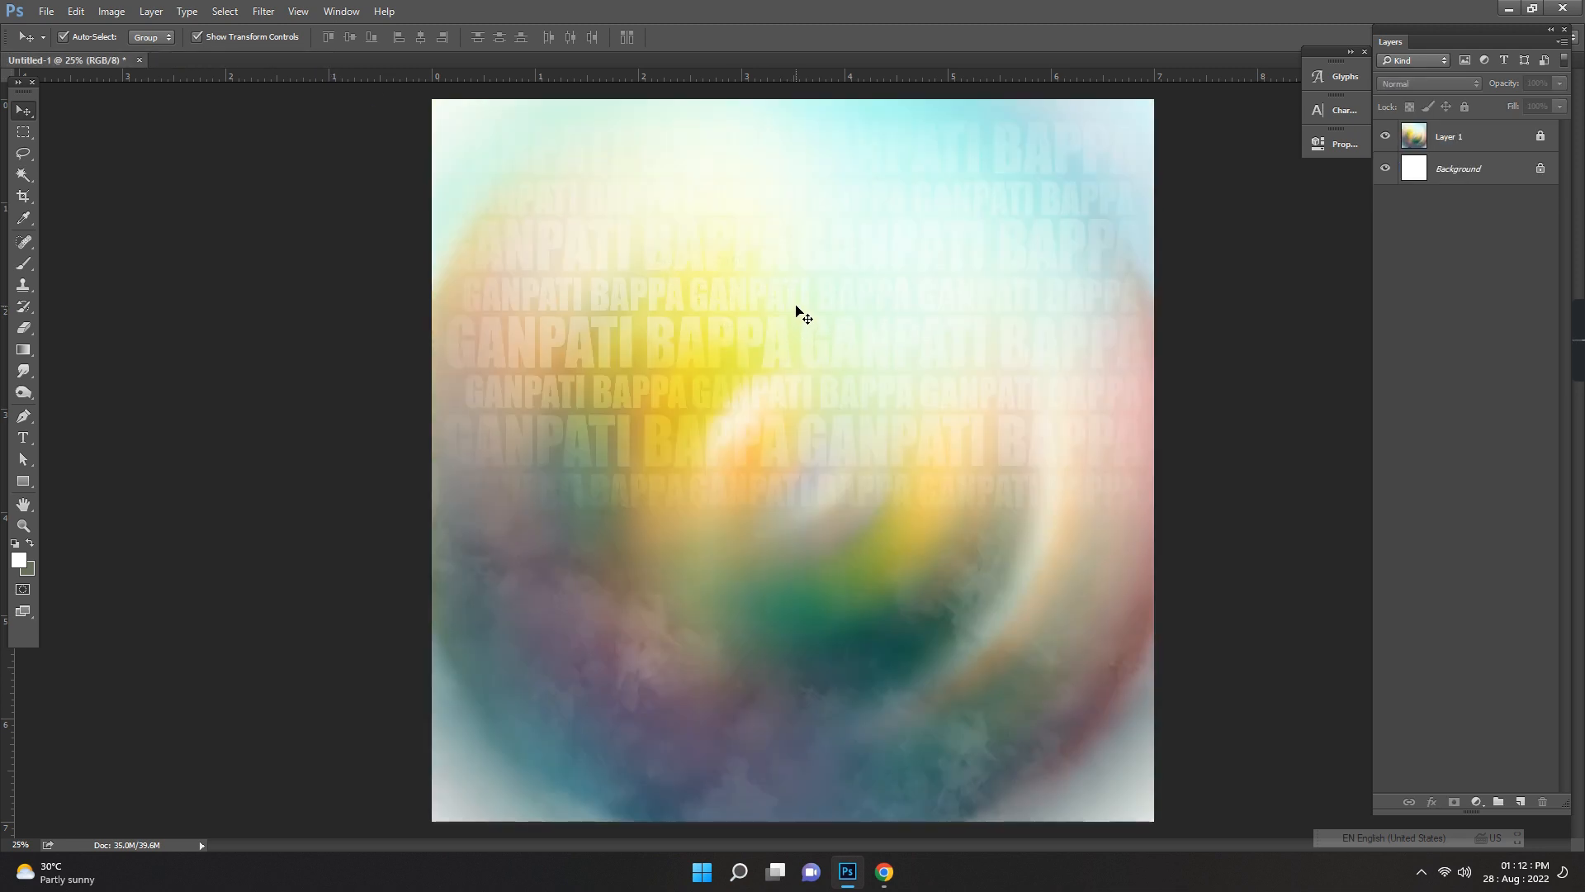
Step: Open the 03 and 04 PNG images together from the #02 video folder
click(46, 10)
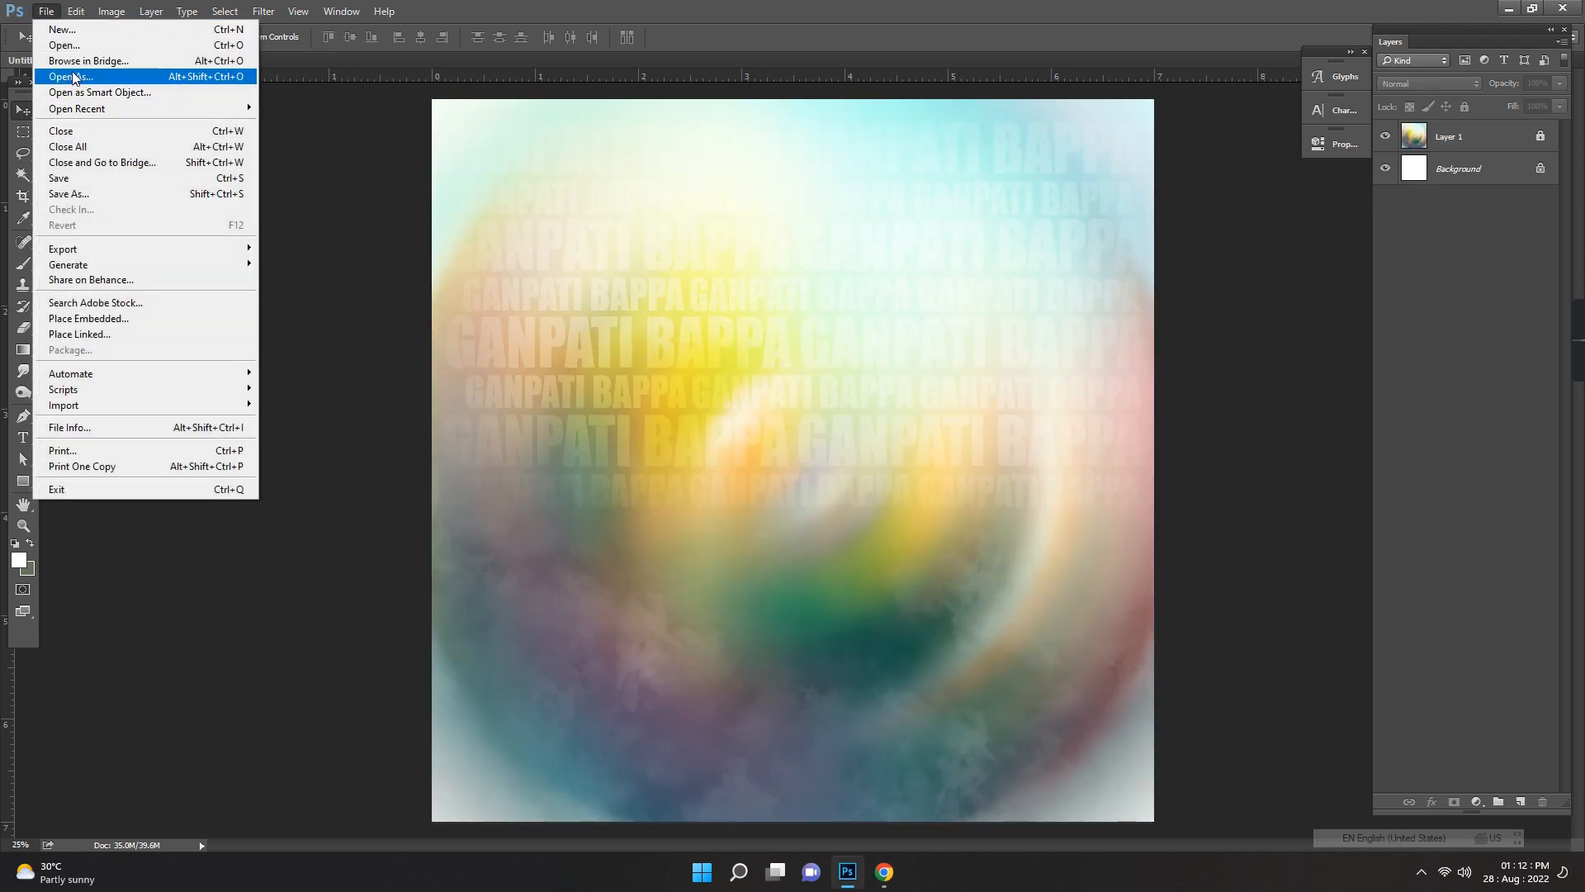
click(70, 45)
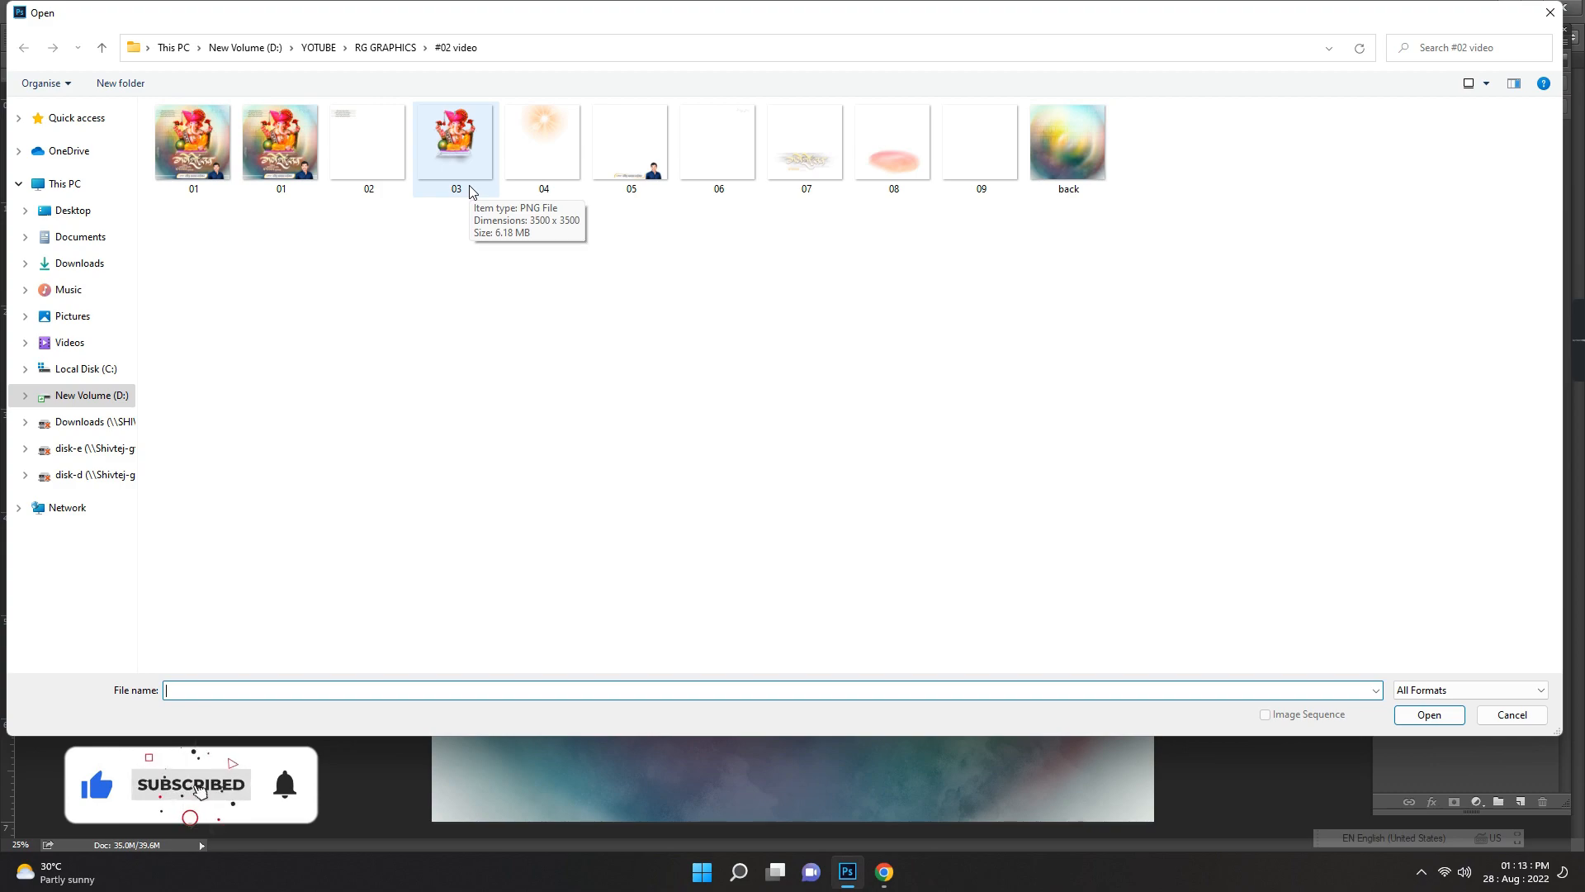
click(544, 158)
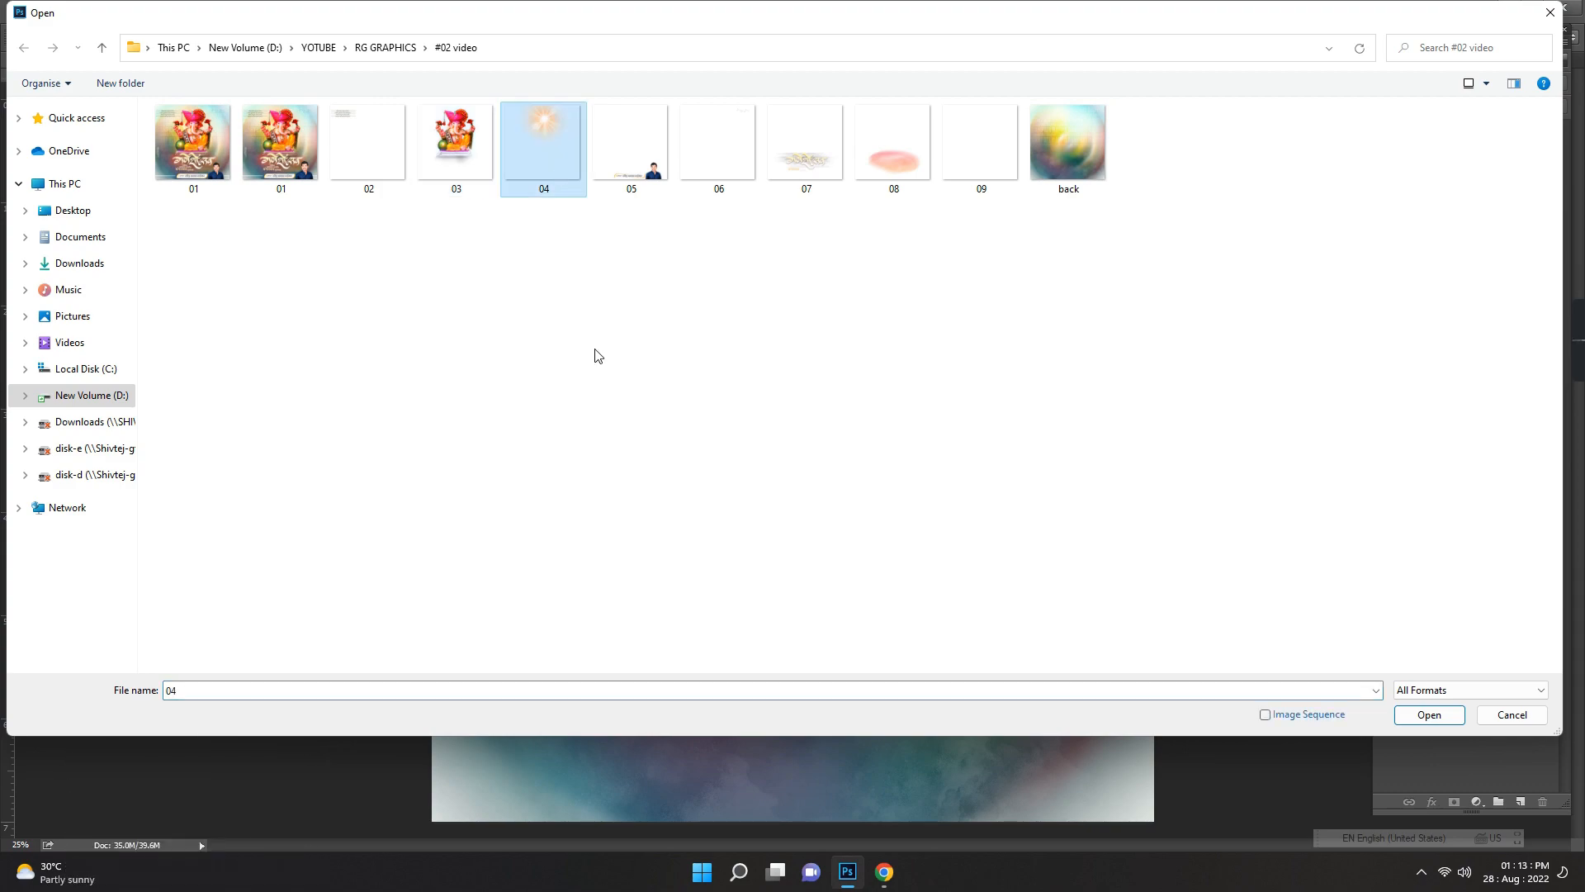
ctrl+click(464, 157)
click(1430, 716)
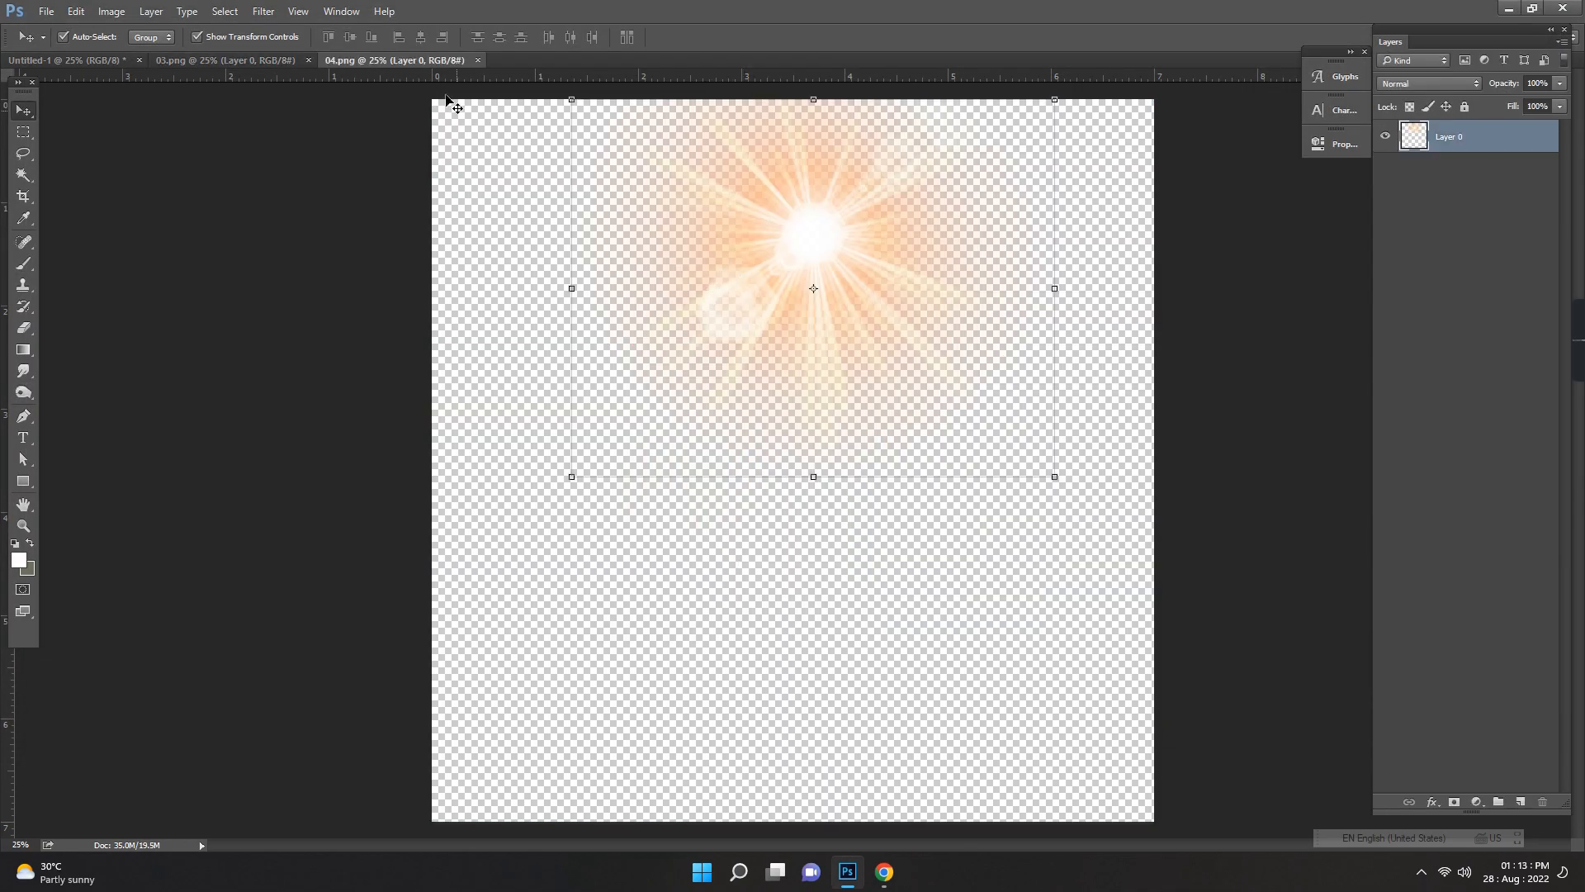
Step: Copy the Ganesha figure from 03.png into Untitled-1 and place it at the centre of the canvas
click(235, 61)
drag(807, 233, 405, 262)
drag(559, 296, 840, 243)
scroll(792, 259, down, 1)
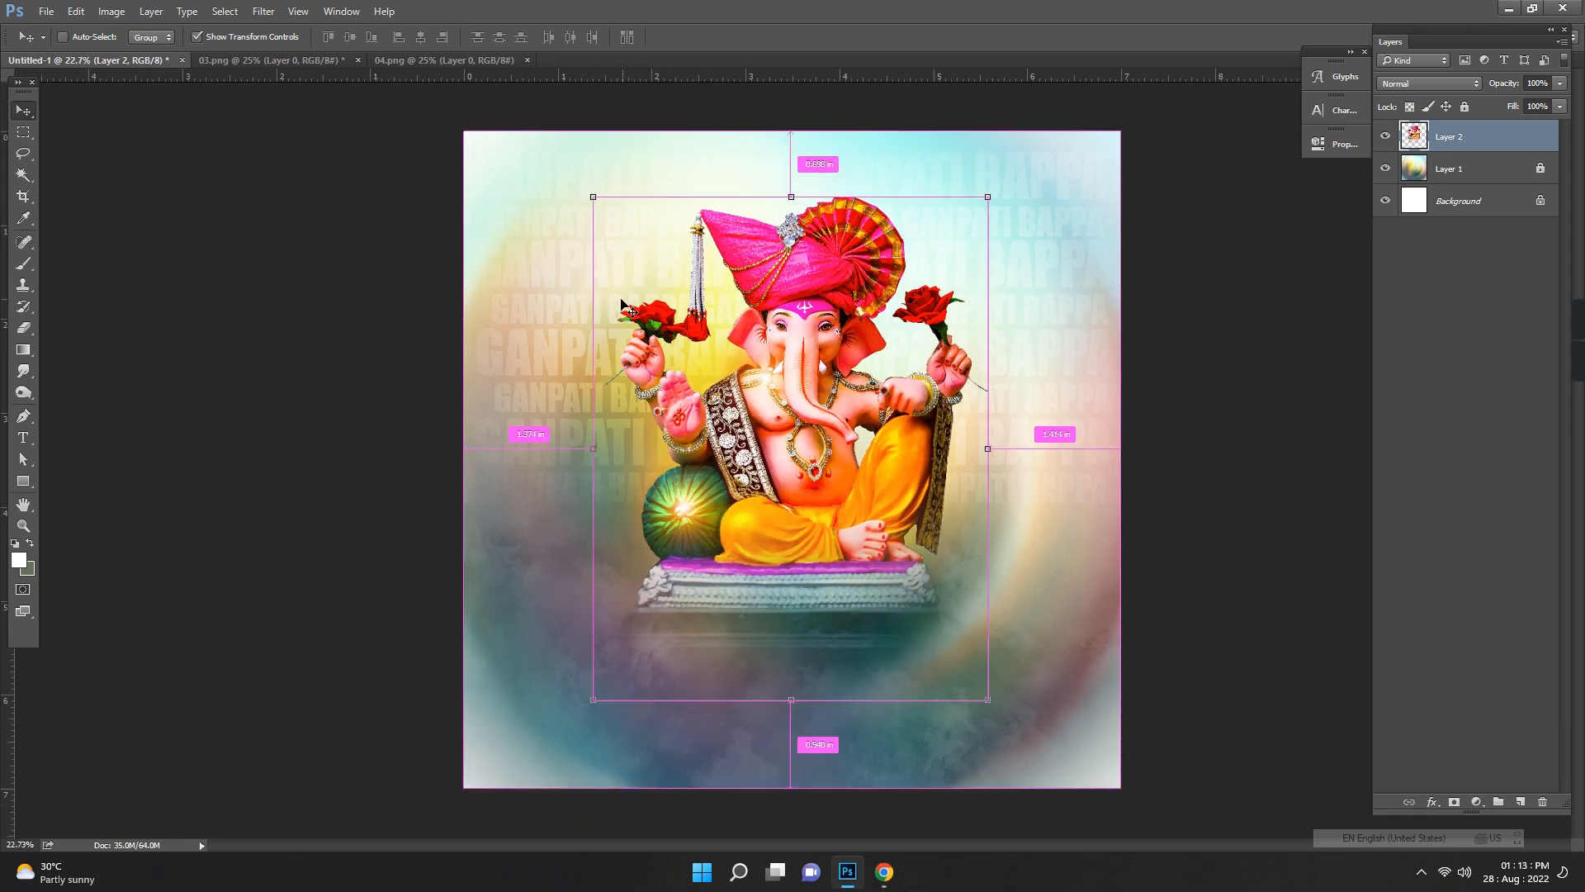
scroll(750, 334, up, 1)
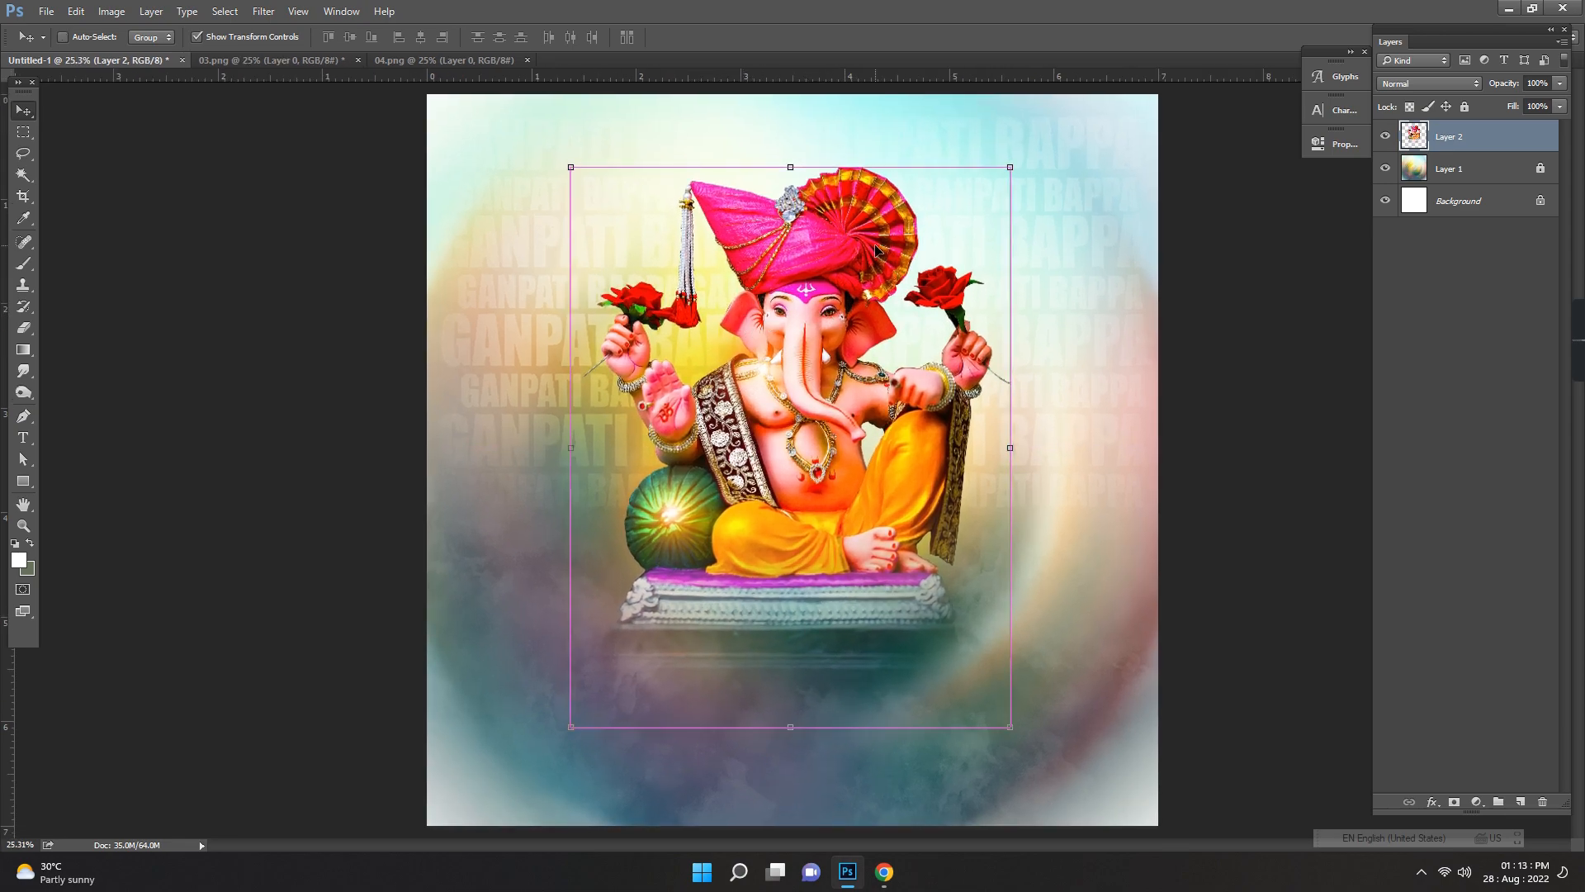
Step: Scale the Ganesha figure down slightly about its centre, keeping its proportions
key(ctrl+t)
drag(1011, 166, 992, 193)
key(Return)
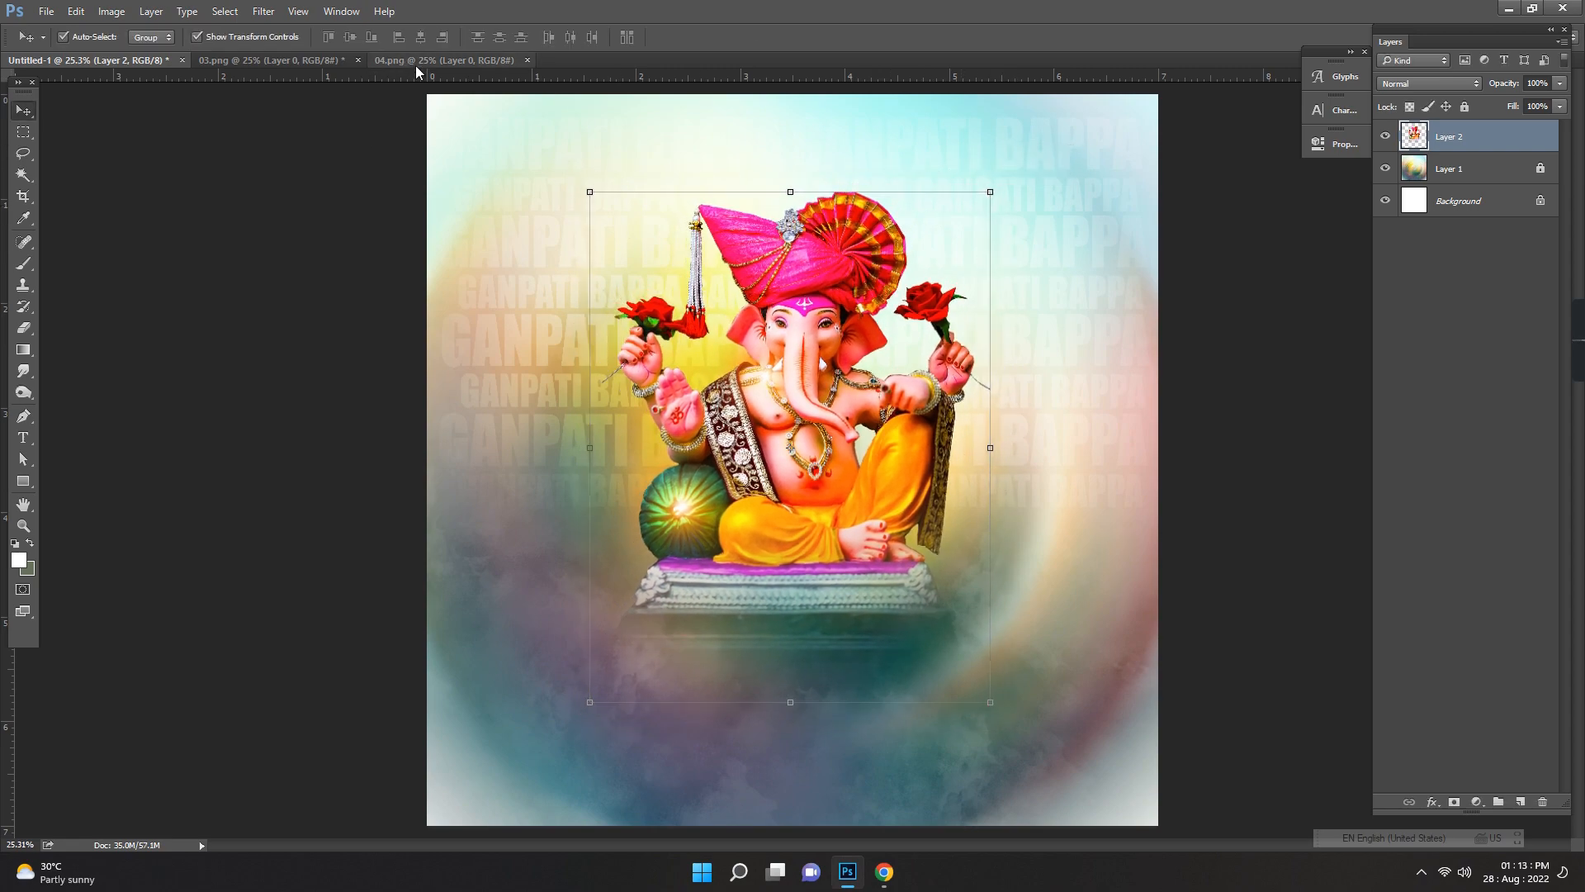
Step: Copy the light flare from 04.png into Untitled-1 and place it behind the Ganesha figure at the canvas's upper edge
click(415, 66)
drag(815, 199, 789, 251)
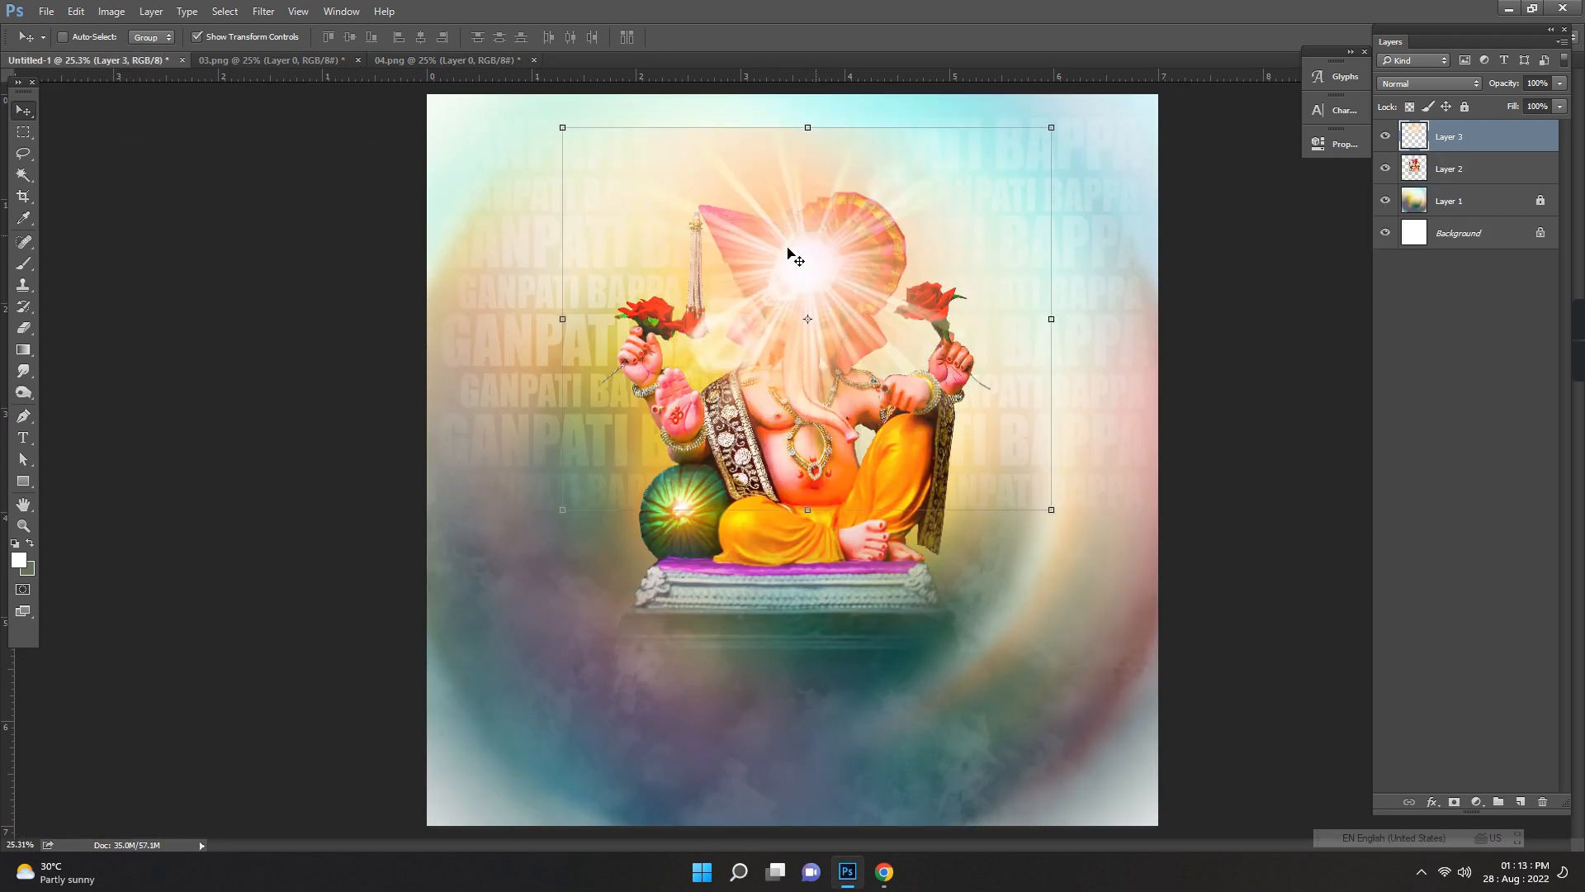
key(ctrl+bracketleft)
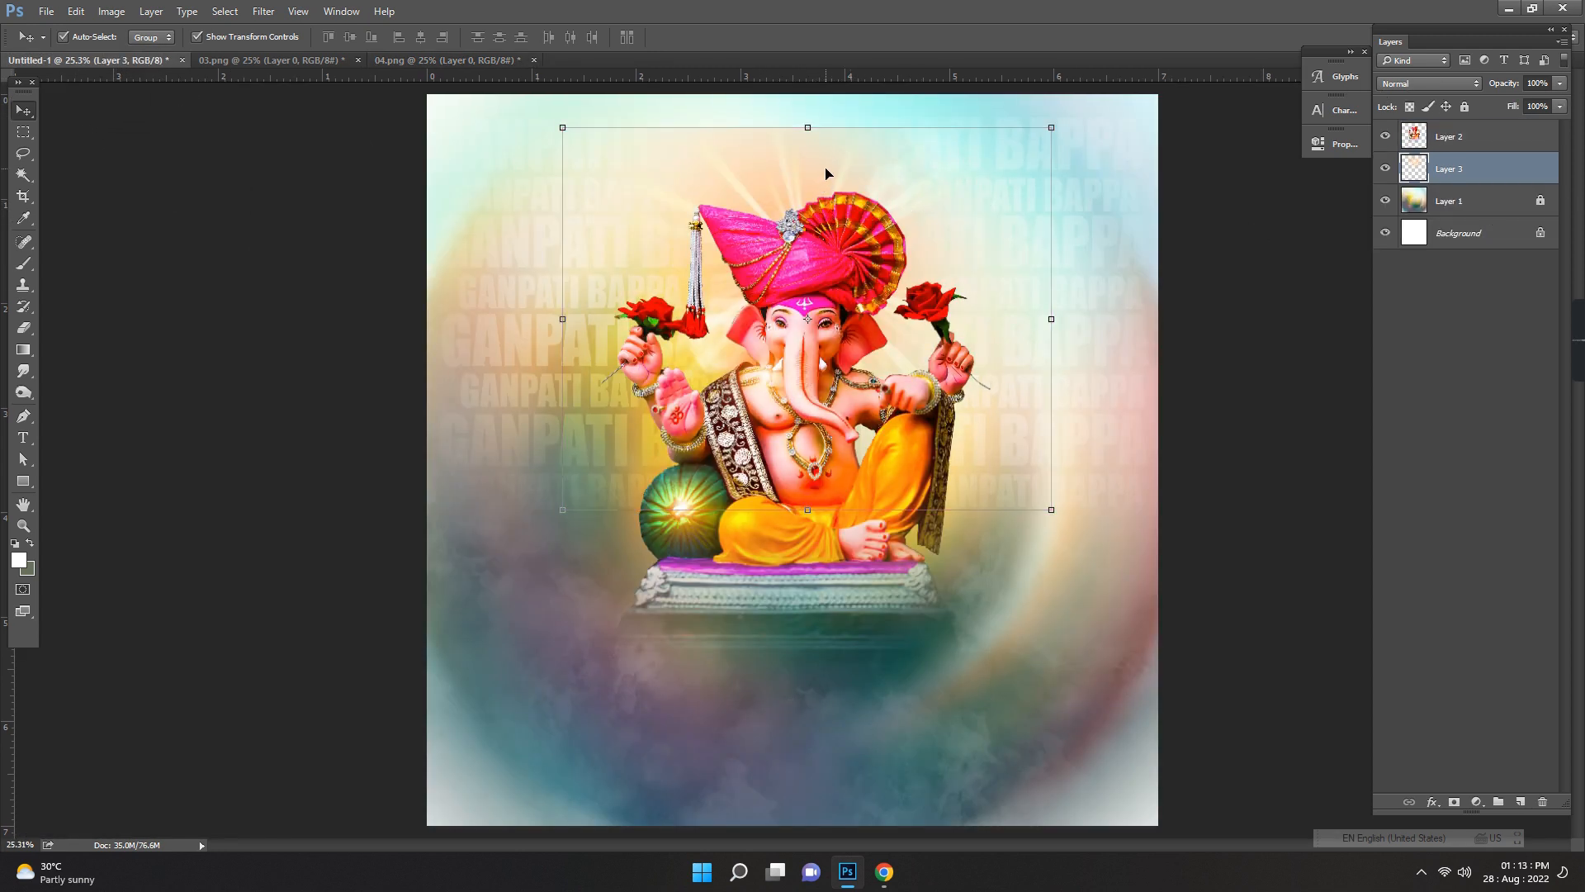
drag(830, 175, 843, 143)
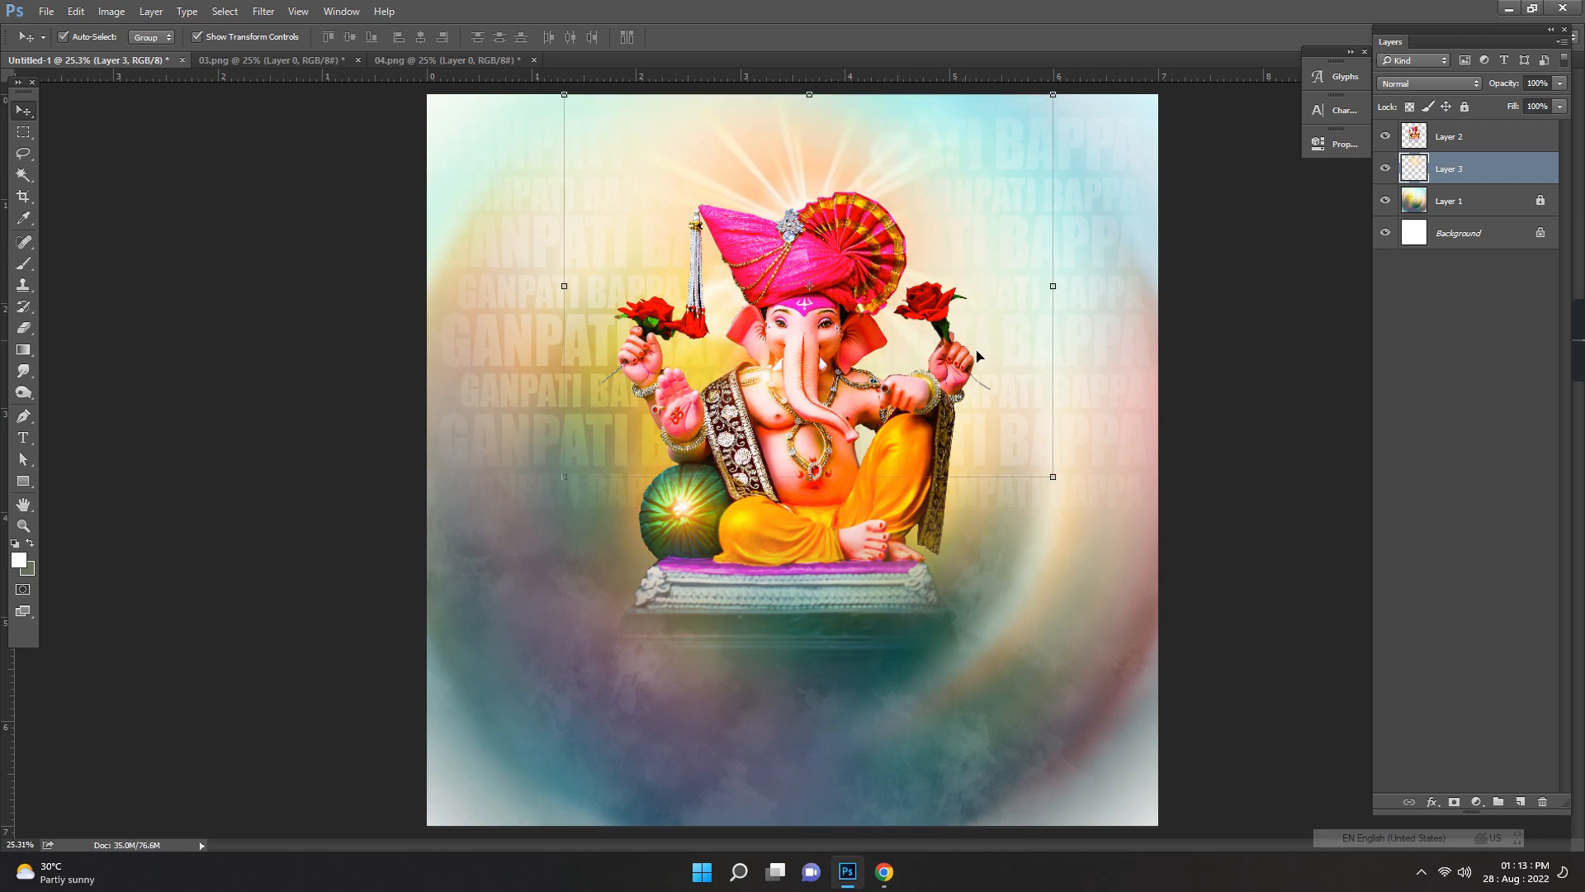
Step: Move the Ganesha figure up slightly and enlarge it proportionally to about 104.75%
click(1288, 436)
drag(823, 266, 819, 247)
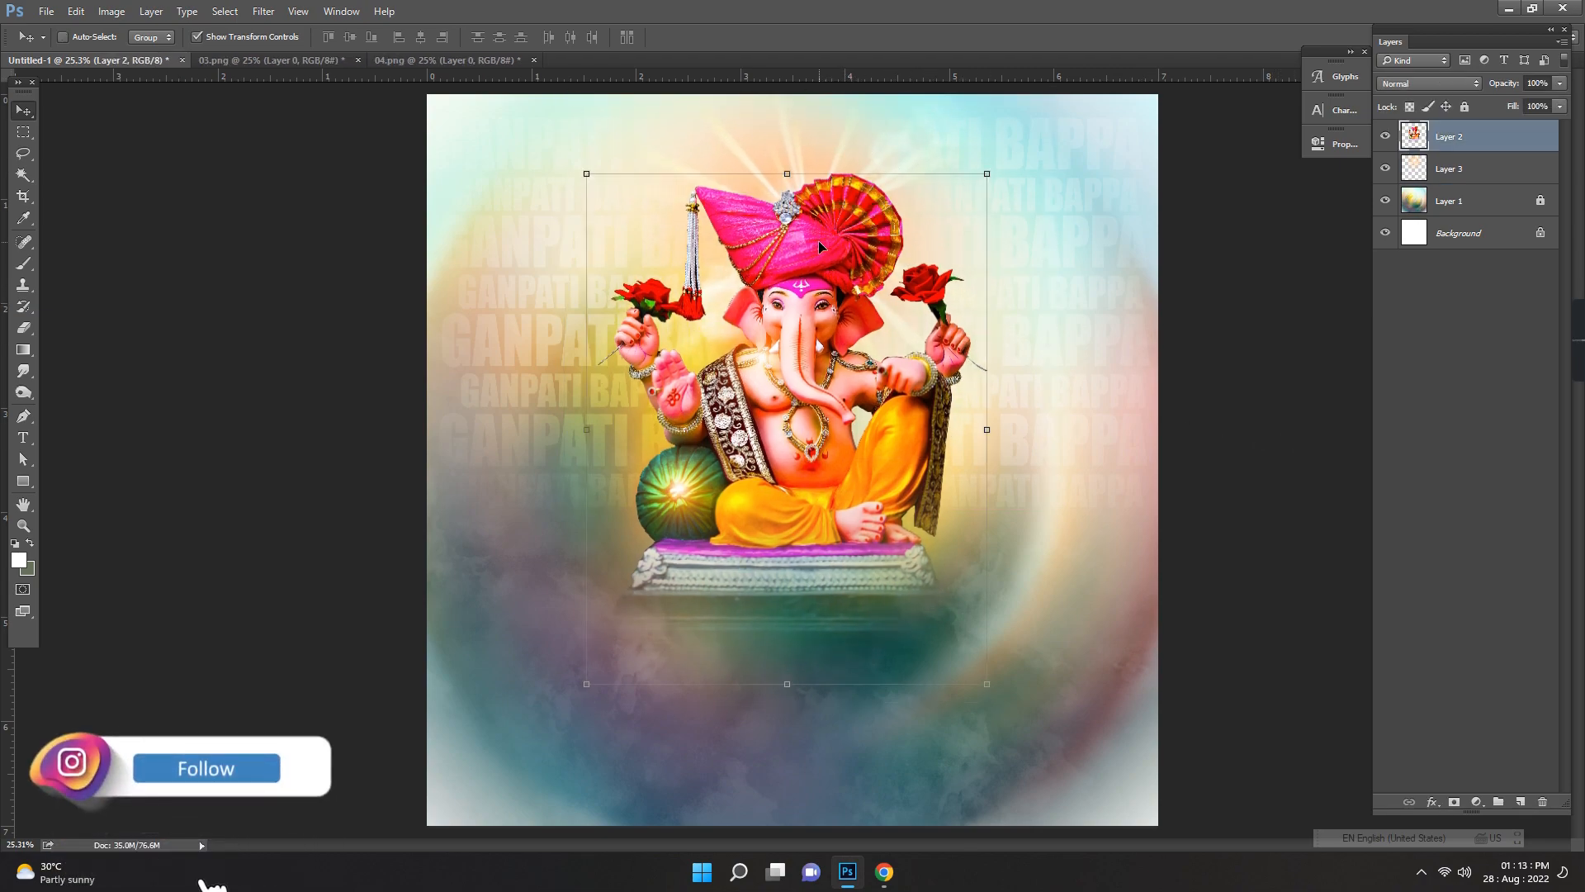
drag(986, 175, 999, 163)
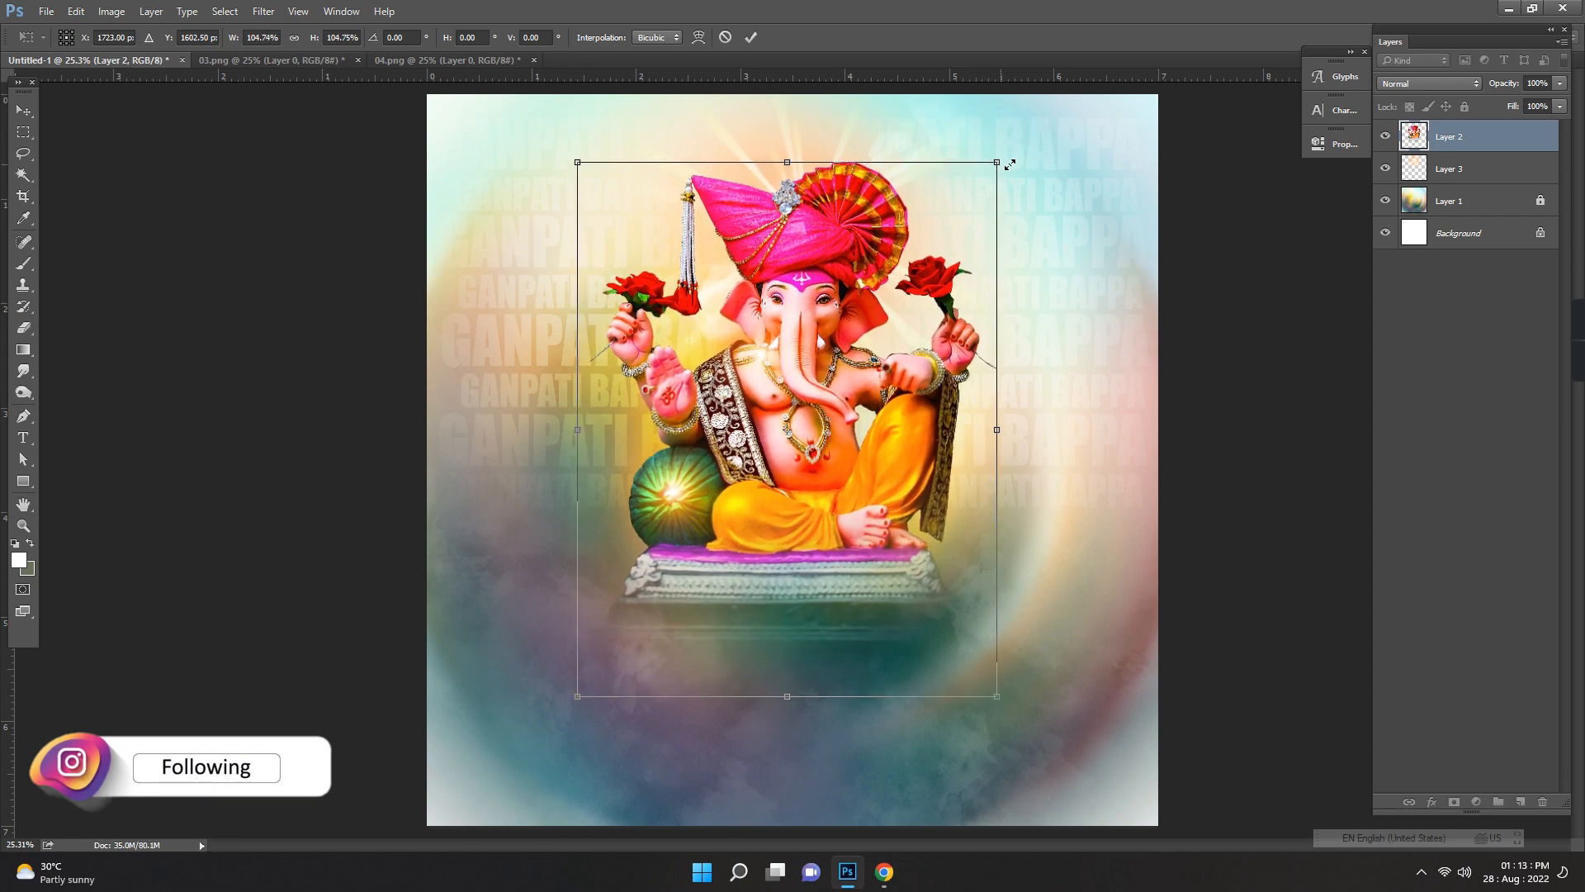
key(Return)
Step: Try the Overlay and Screen blend modes on the light flare layer and return it to Normal
click(844, 147)
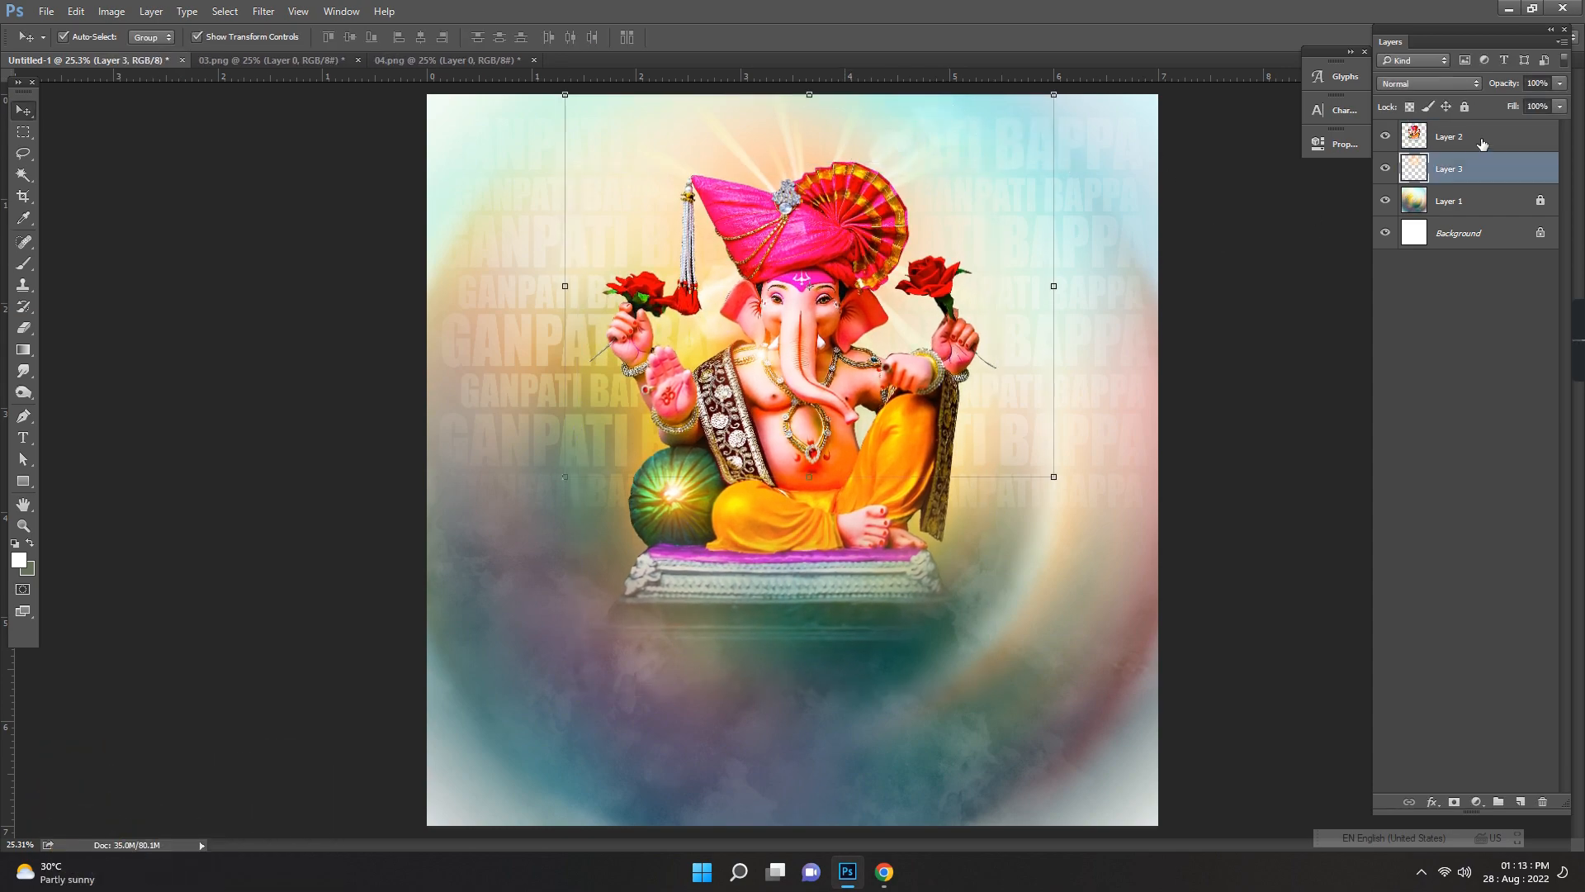
click(1431, 83)
click(1404, 249)
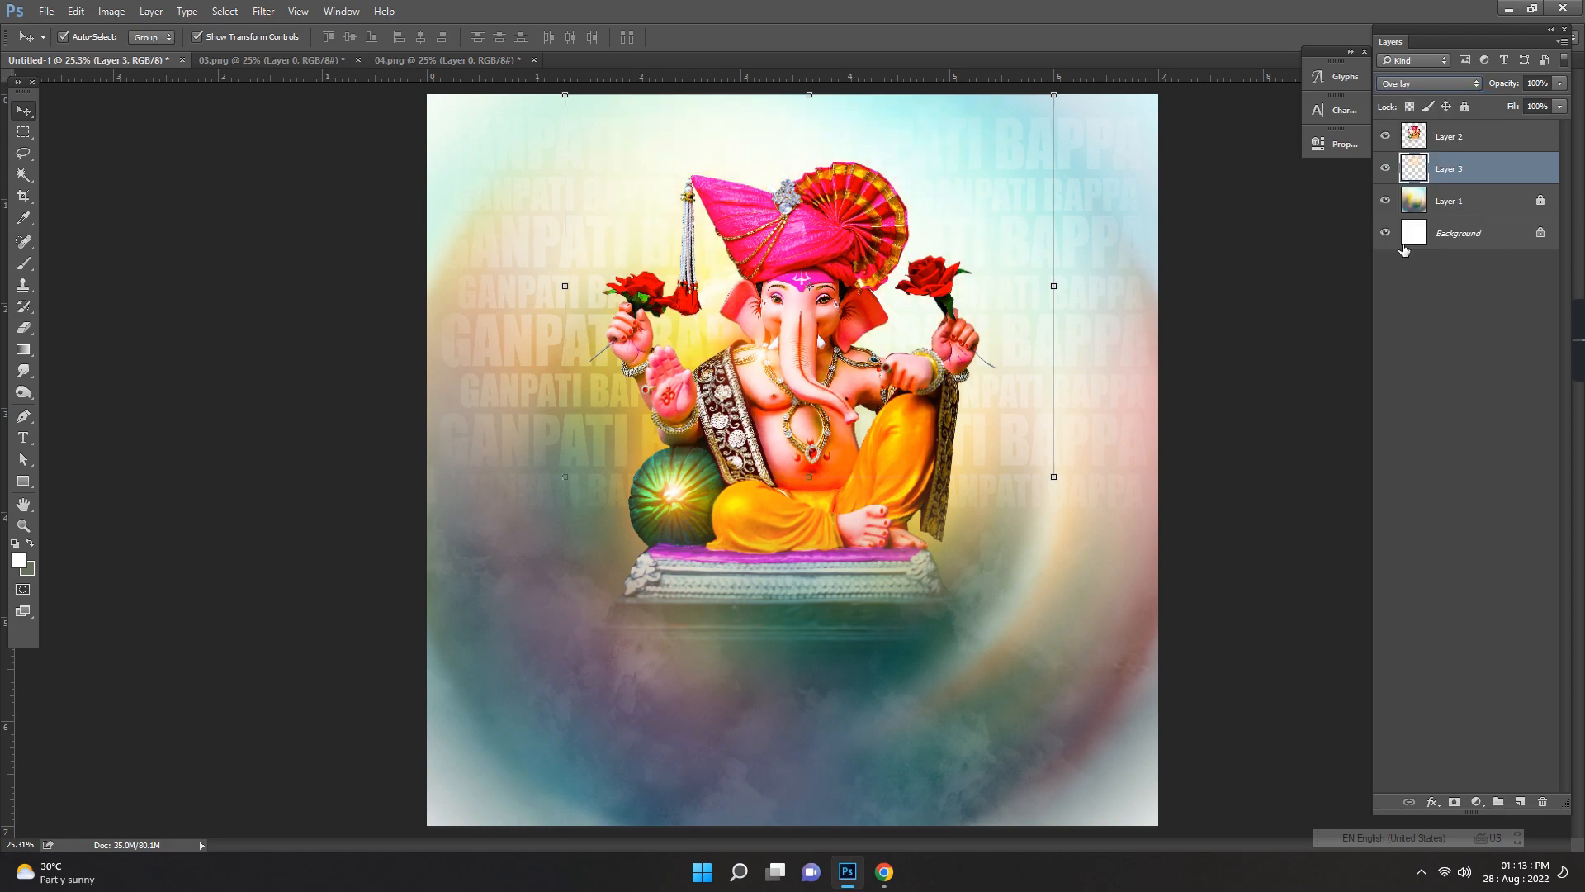
click(1410, 86)
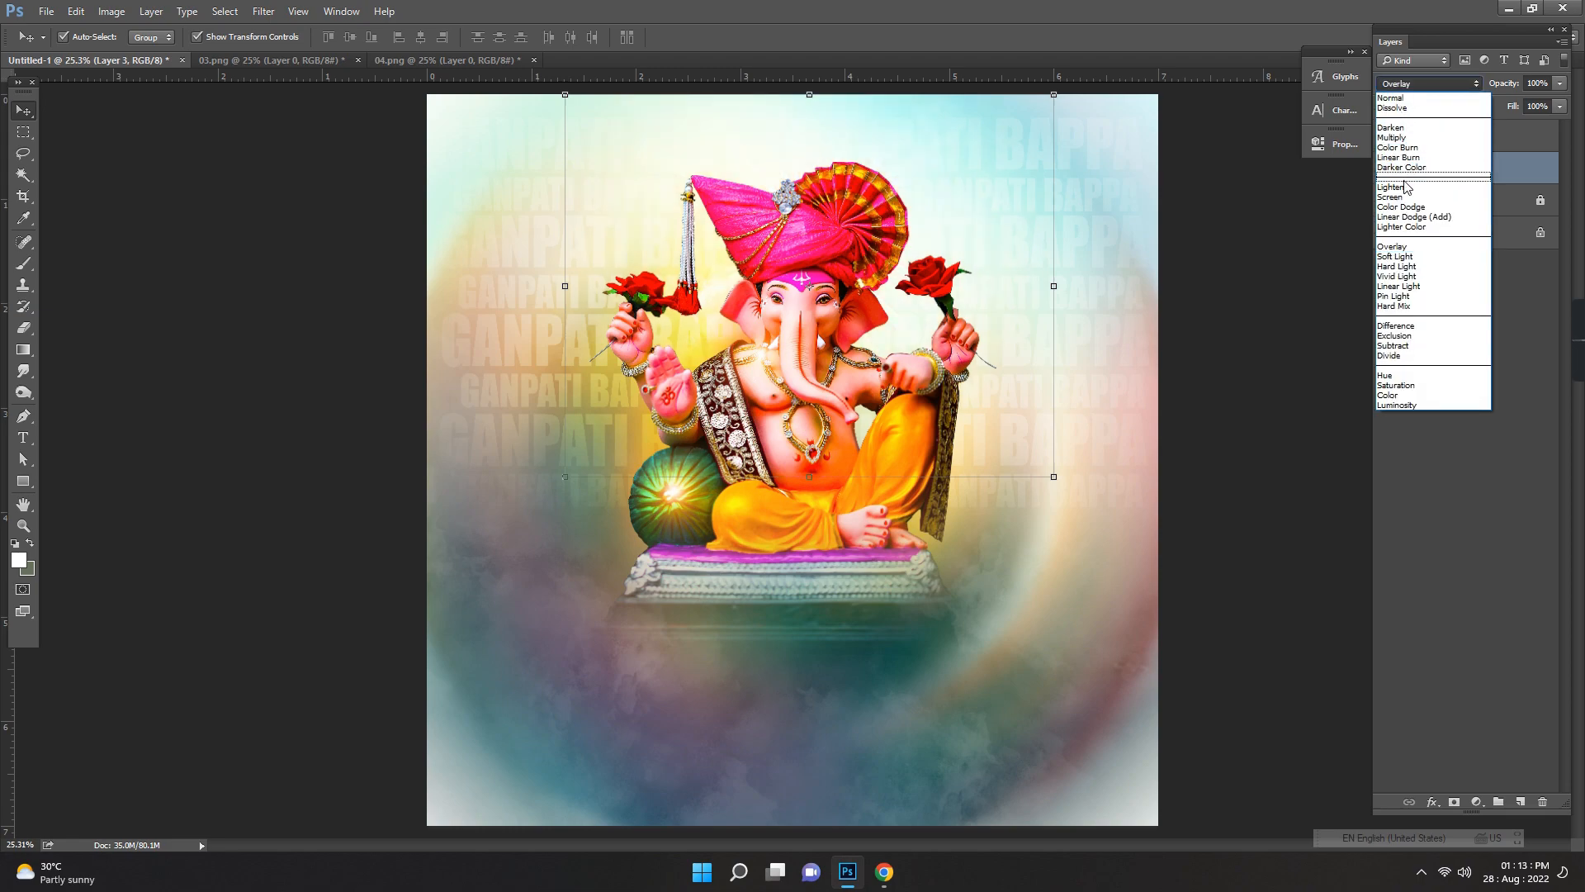
click(1409, 196)
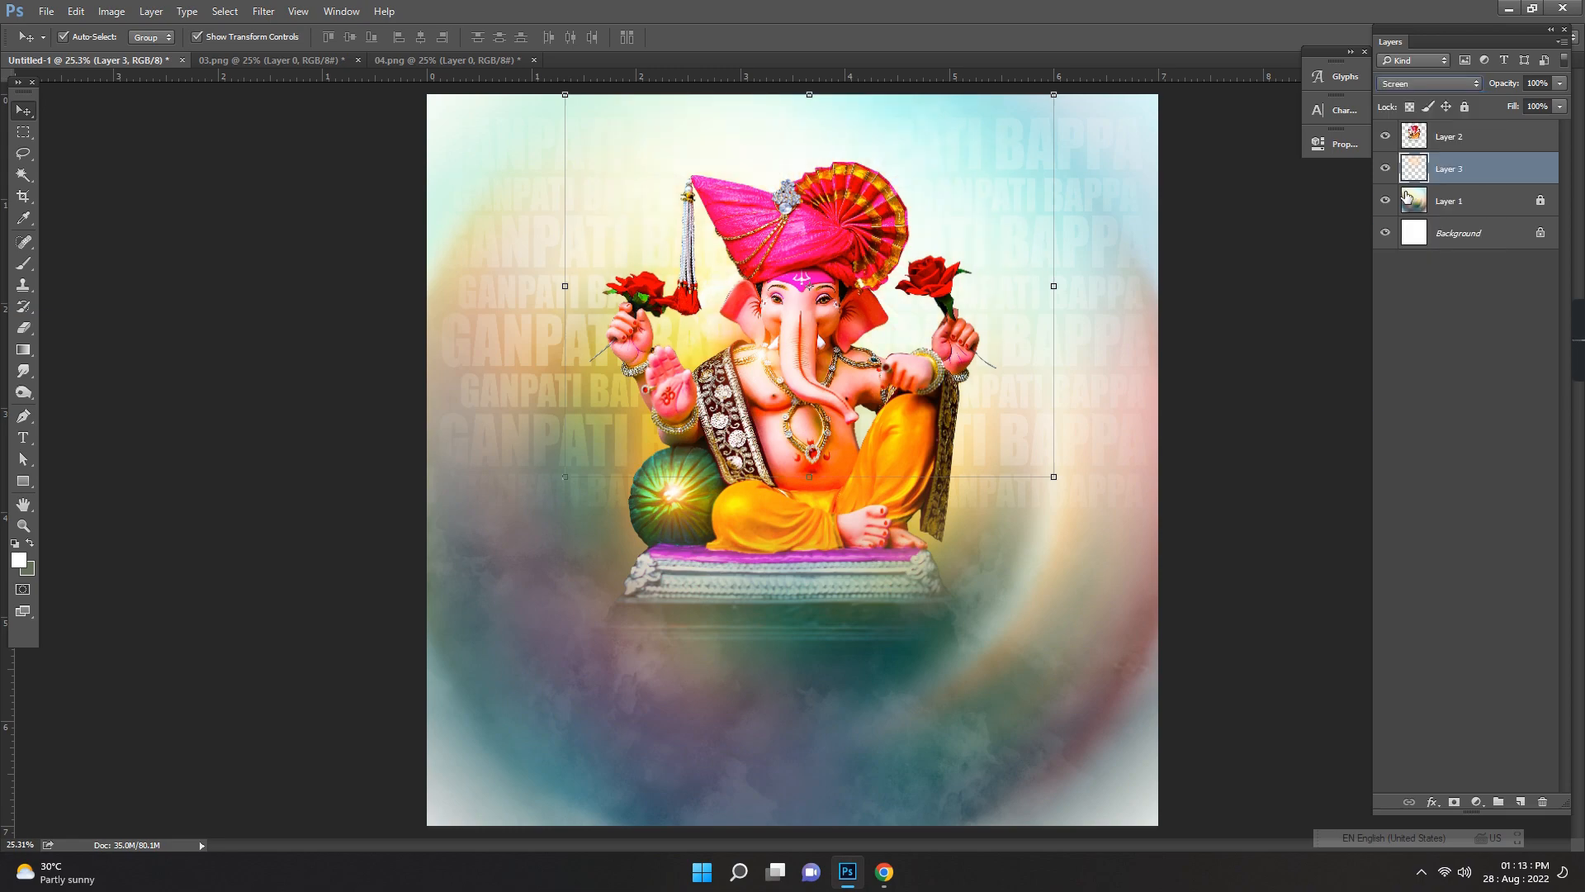
click(1421, 86)
click(1412, 108)
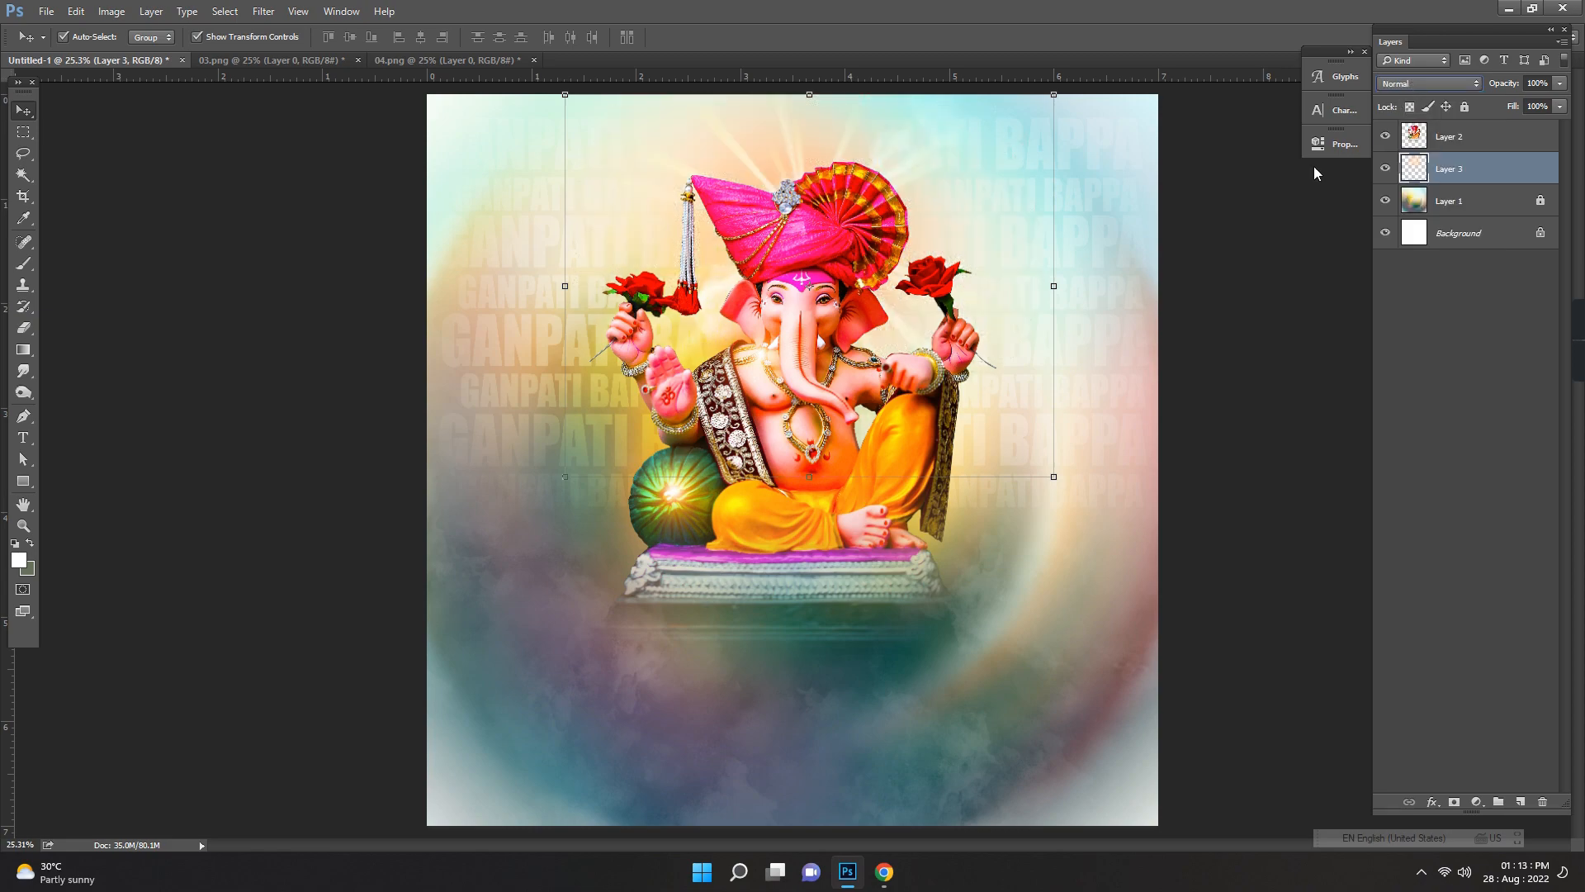
Step: Enlarge the light flare on Layer 3 slightly about its centre, keeping its proportions
click(1210, 231)
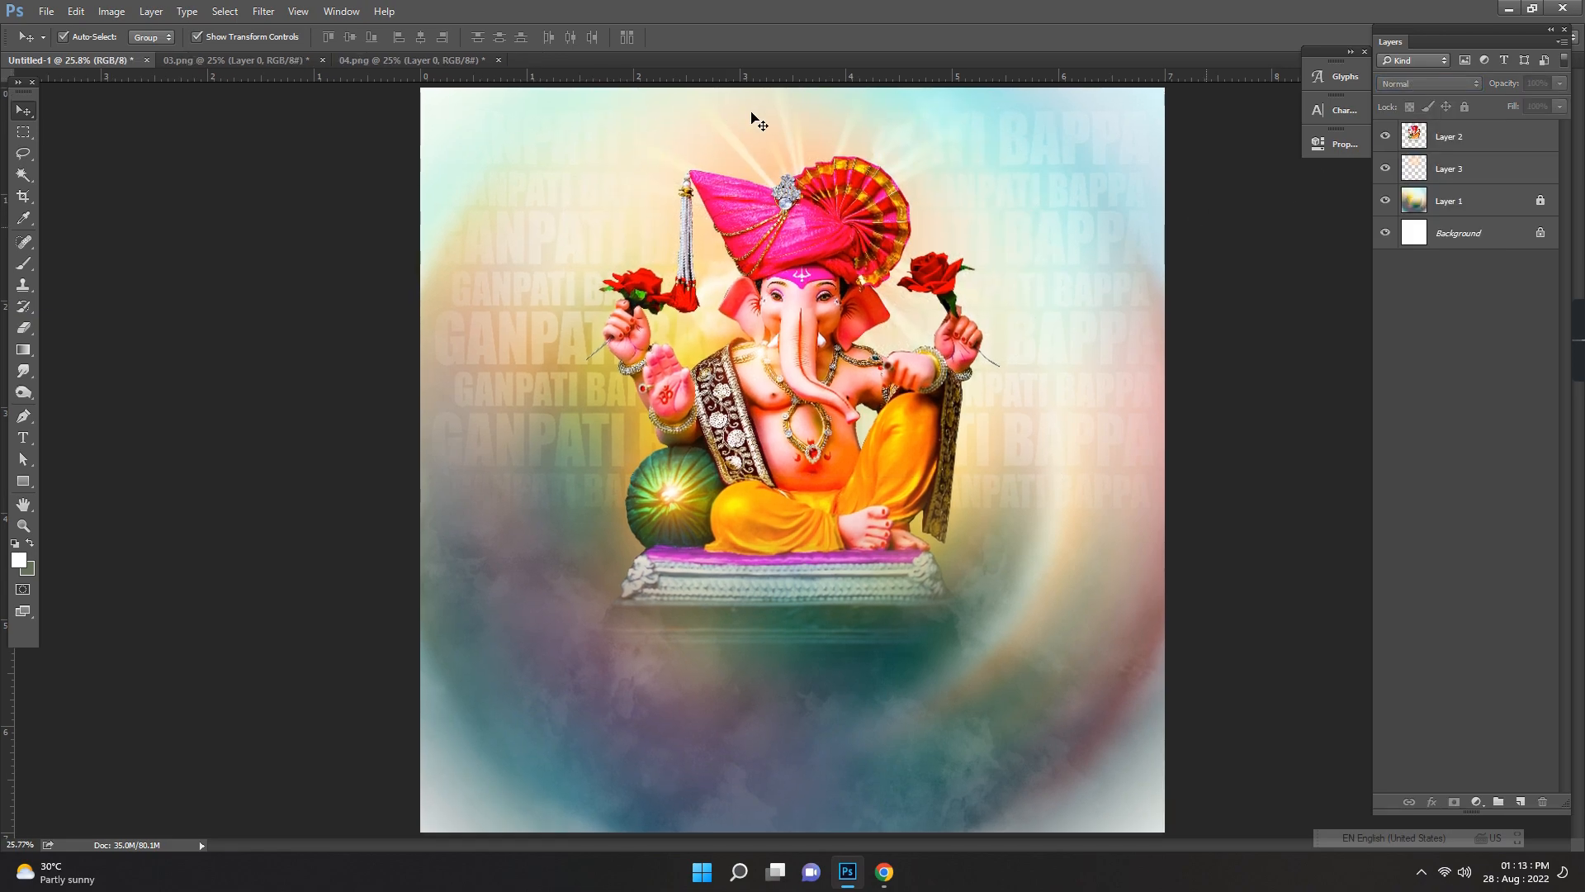
click(753, 116)
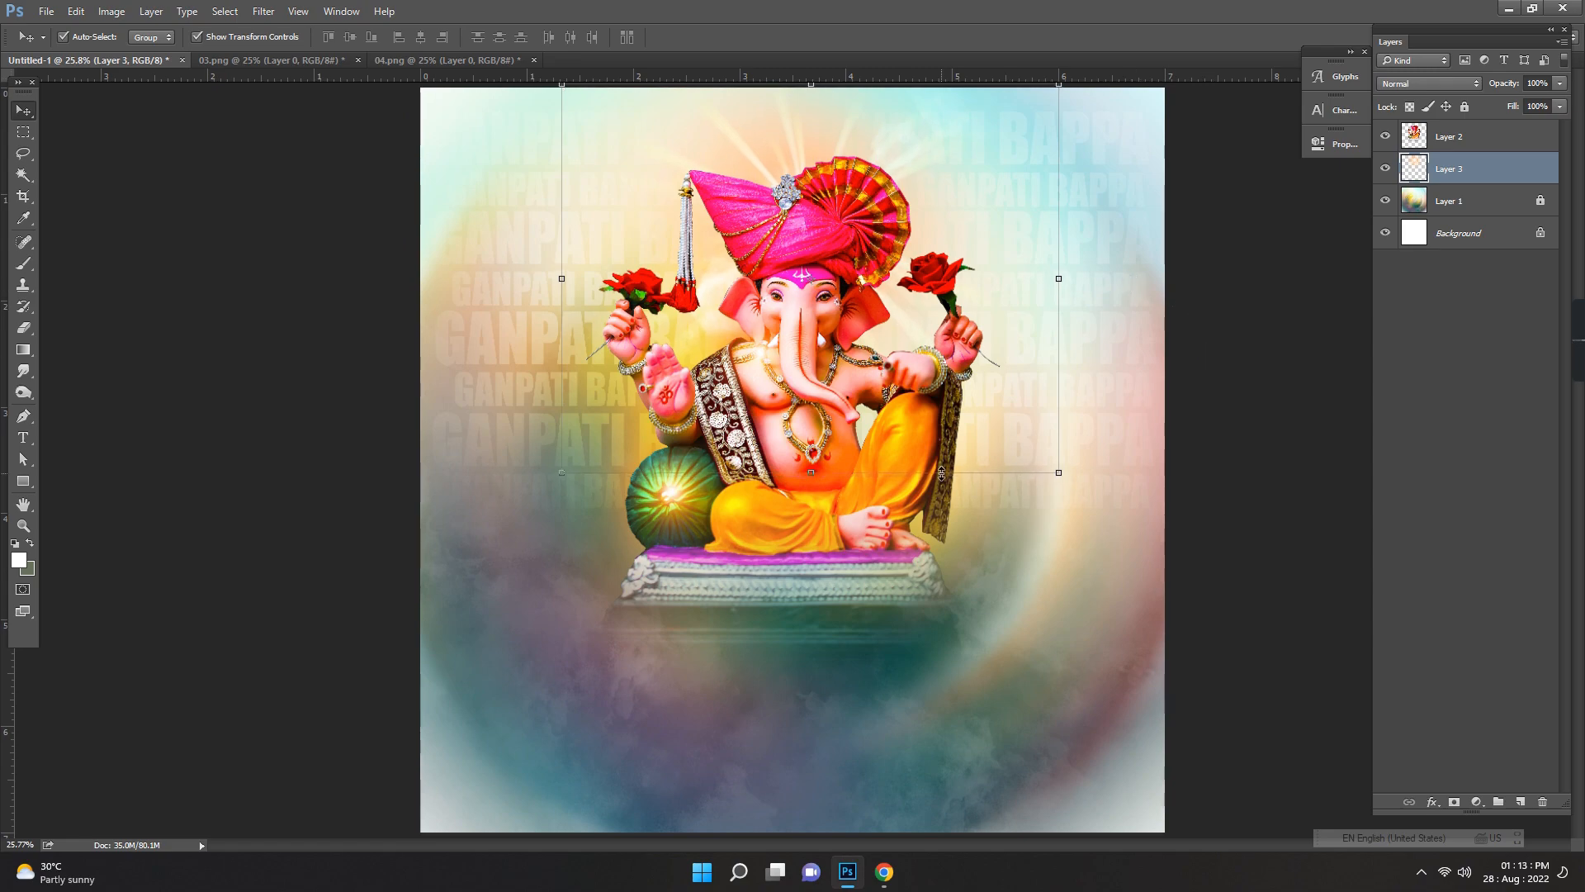
key(ctrl+t)
drag(1059, 474, 1081, 490)
key(Return)
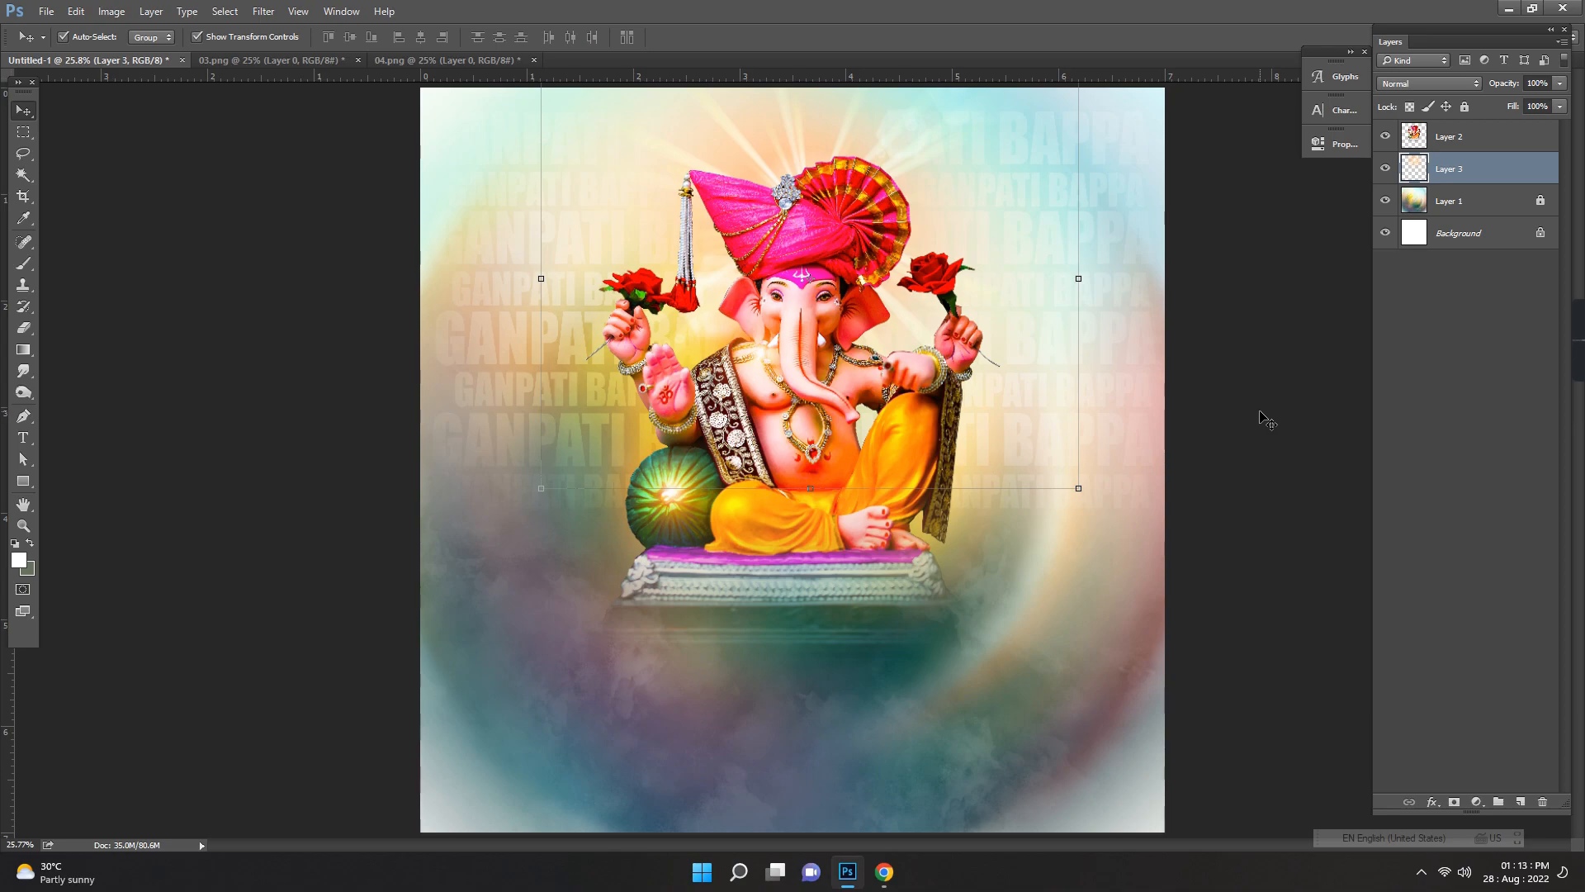
click(1266, 407)
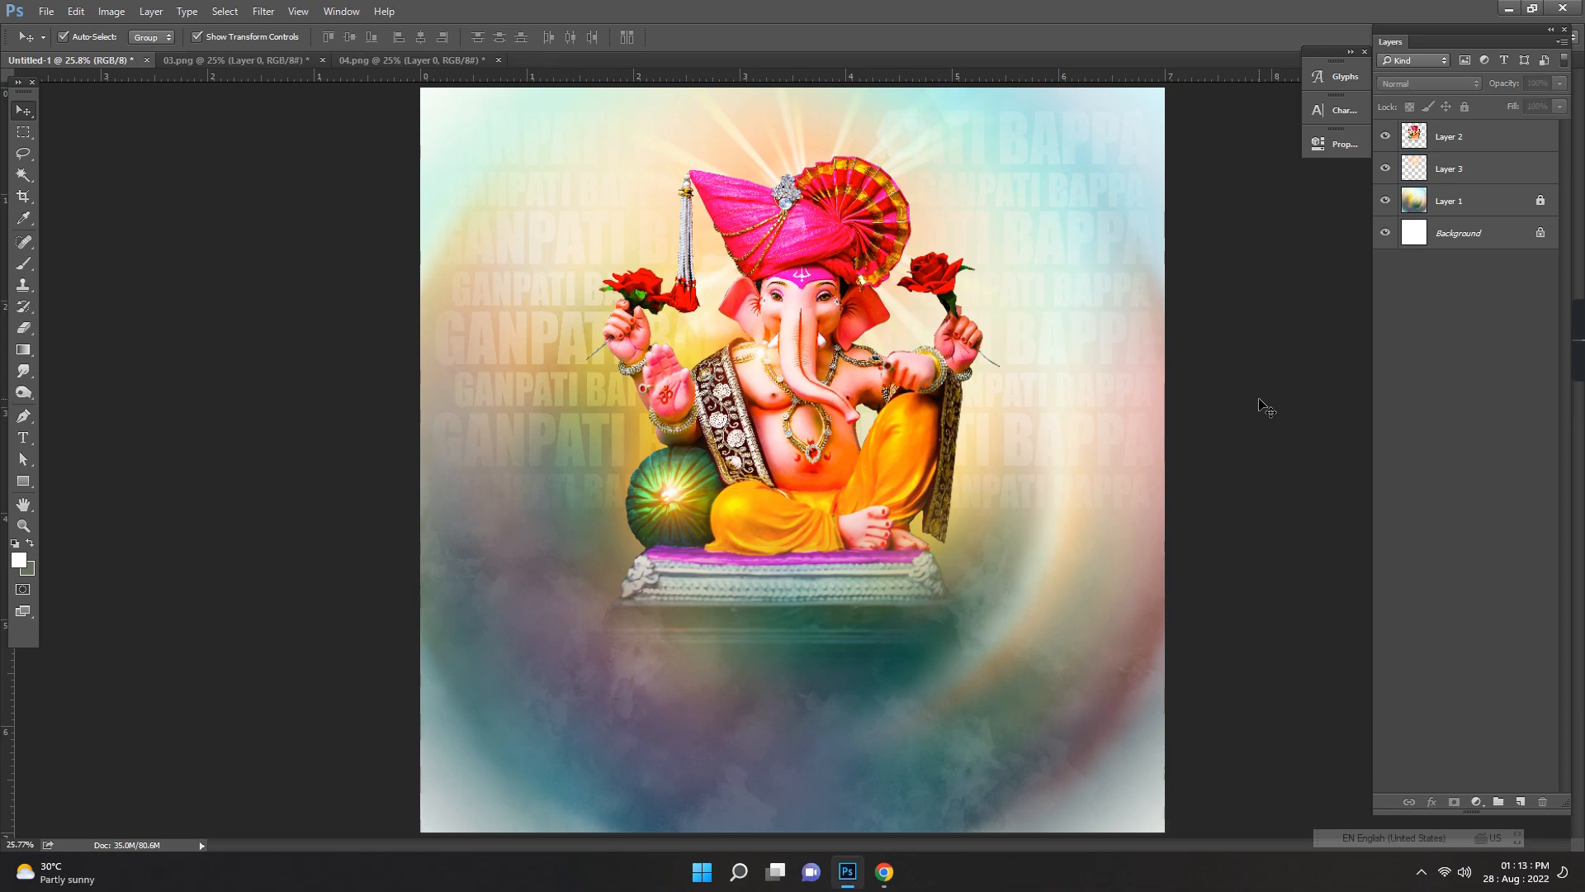
Step: Close the 03.png and 04.png source documents without saving their changes
click(323, 60)
click(794, 328)
click(279, 61)
click(322, 61)
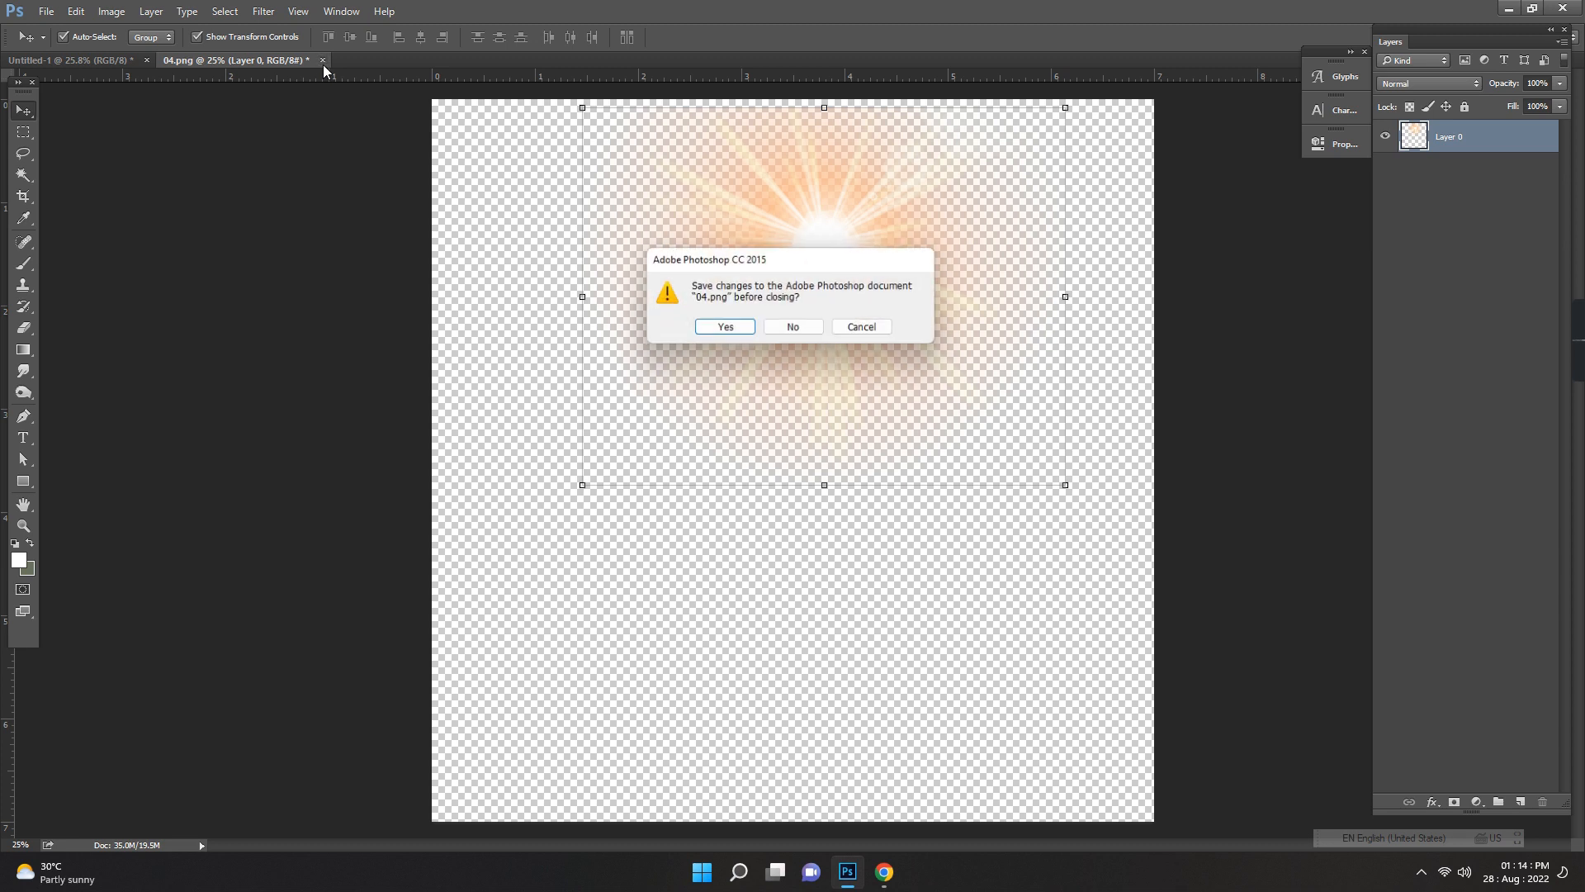
click(805, 331)
Step: Open 08.png with the red glow and 07.png with the Marathi title lettering from the #02 video folder
click(50, 10)
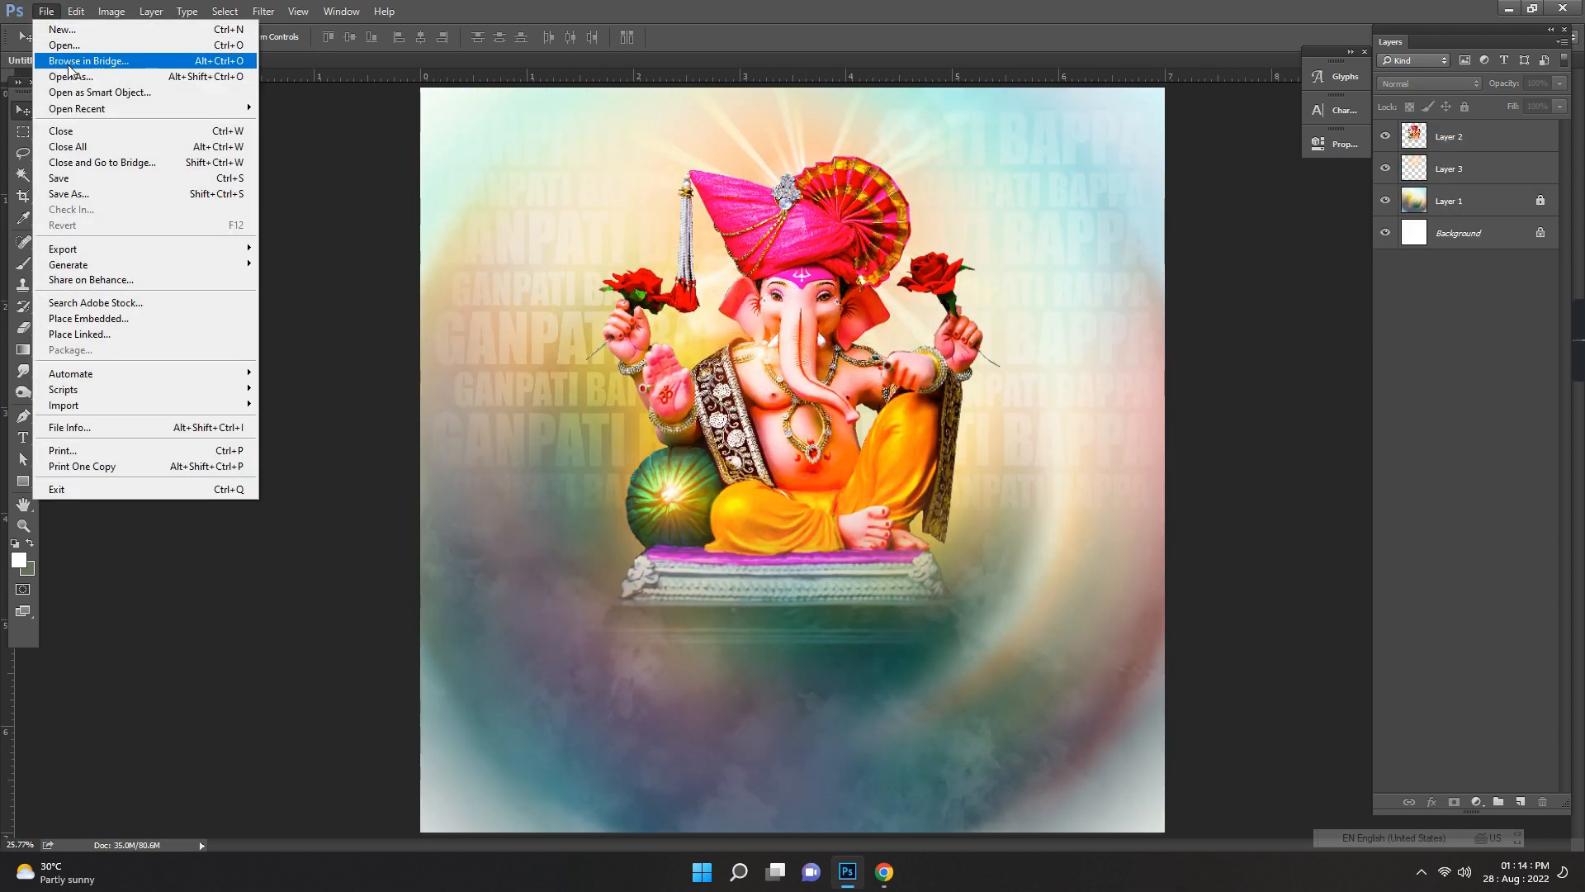
click(64, 46)
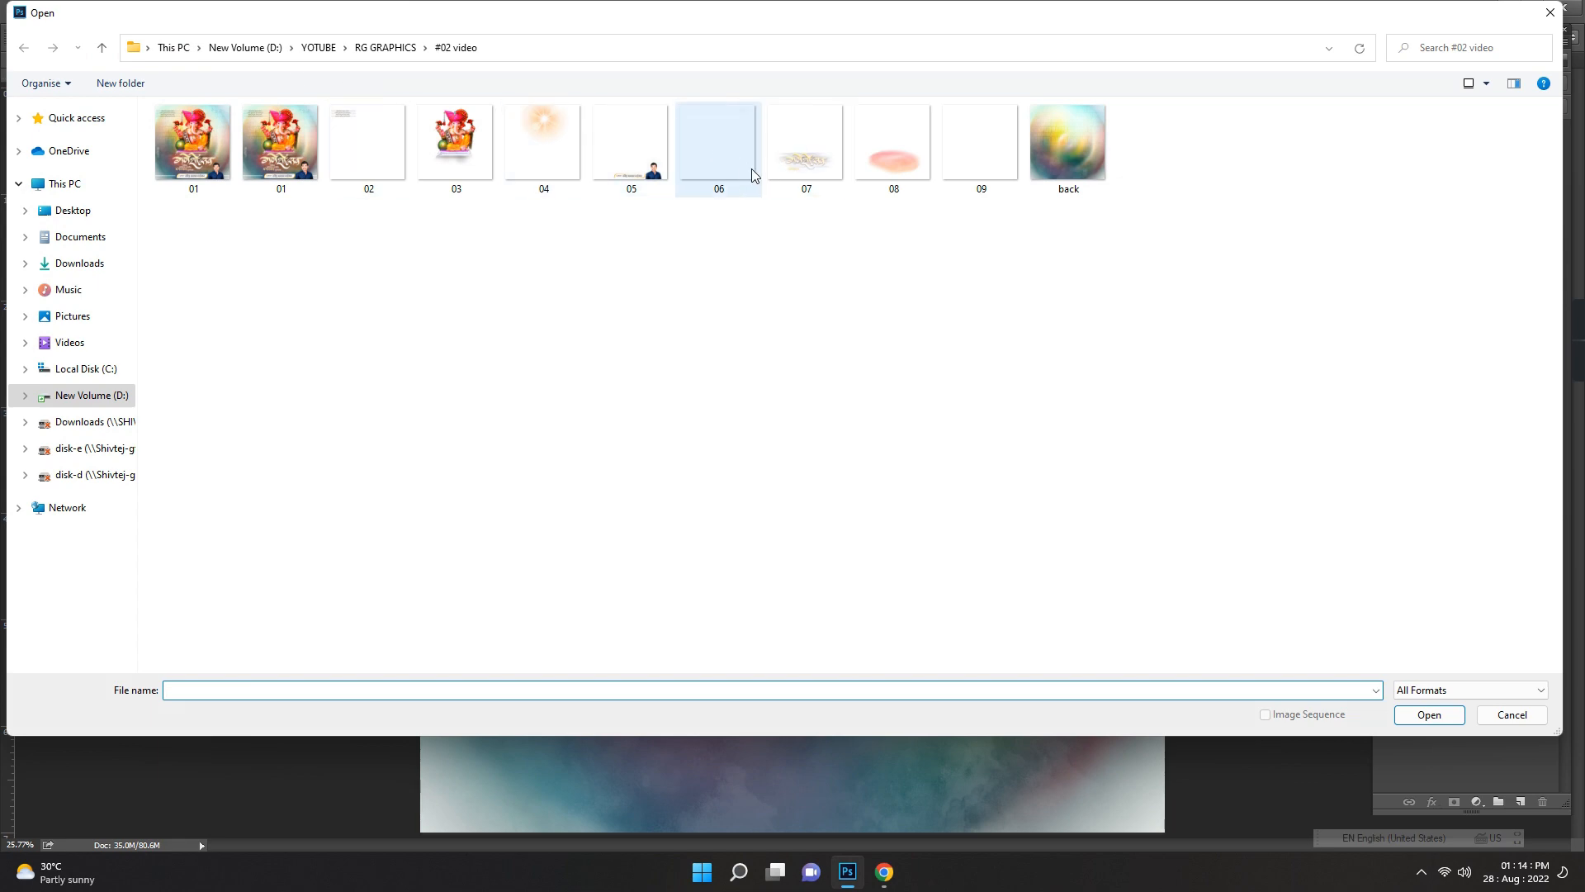
double_click(904, 151)
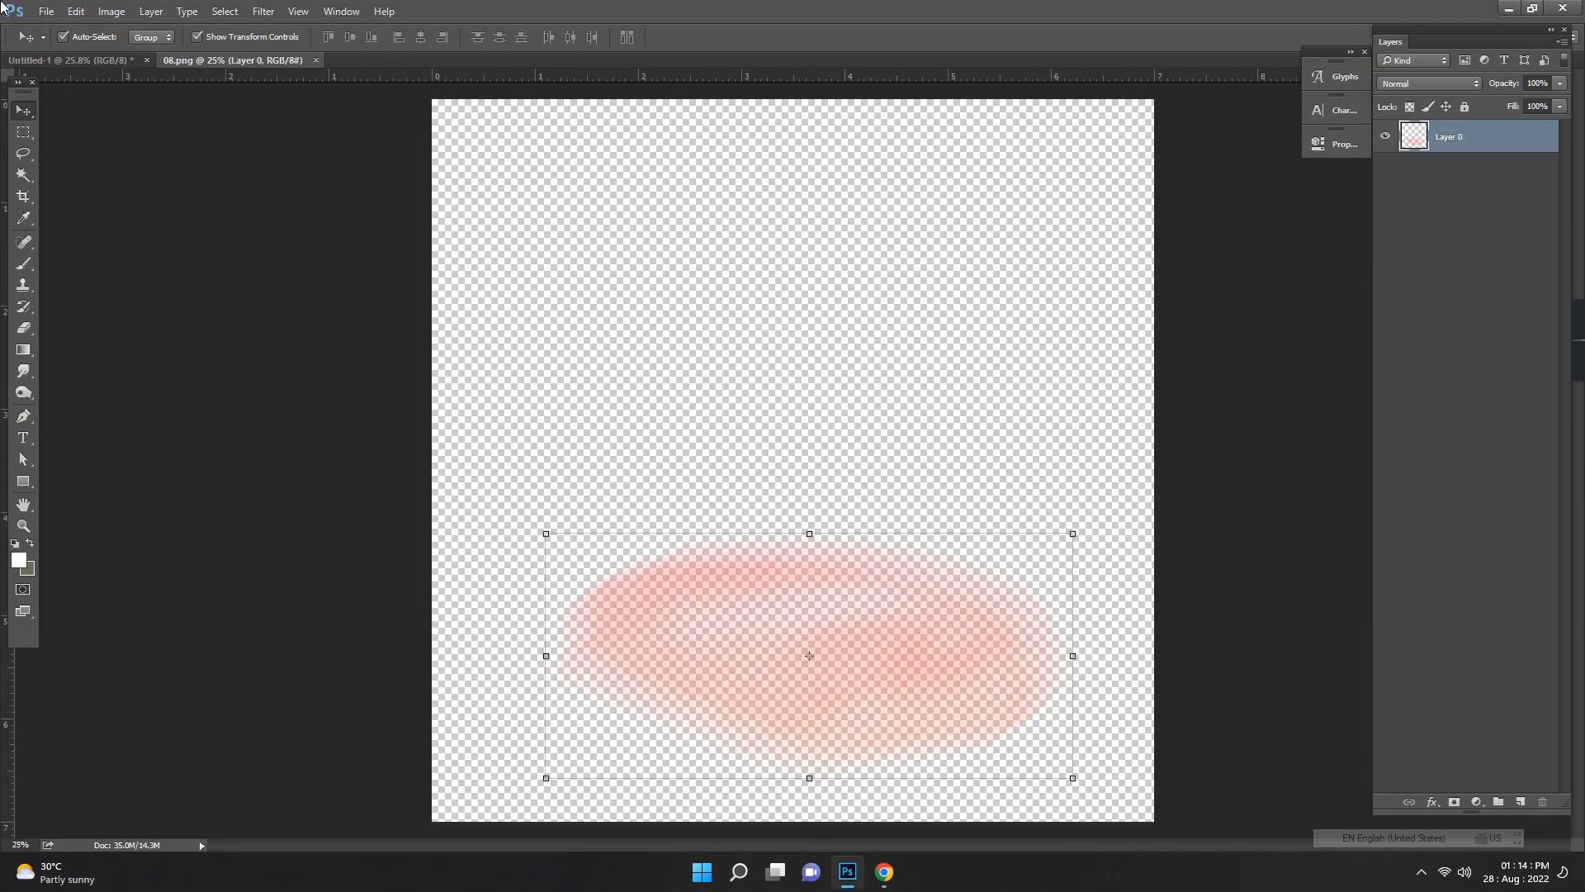
click(47, 12)
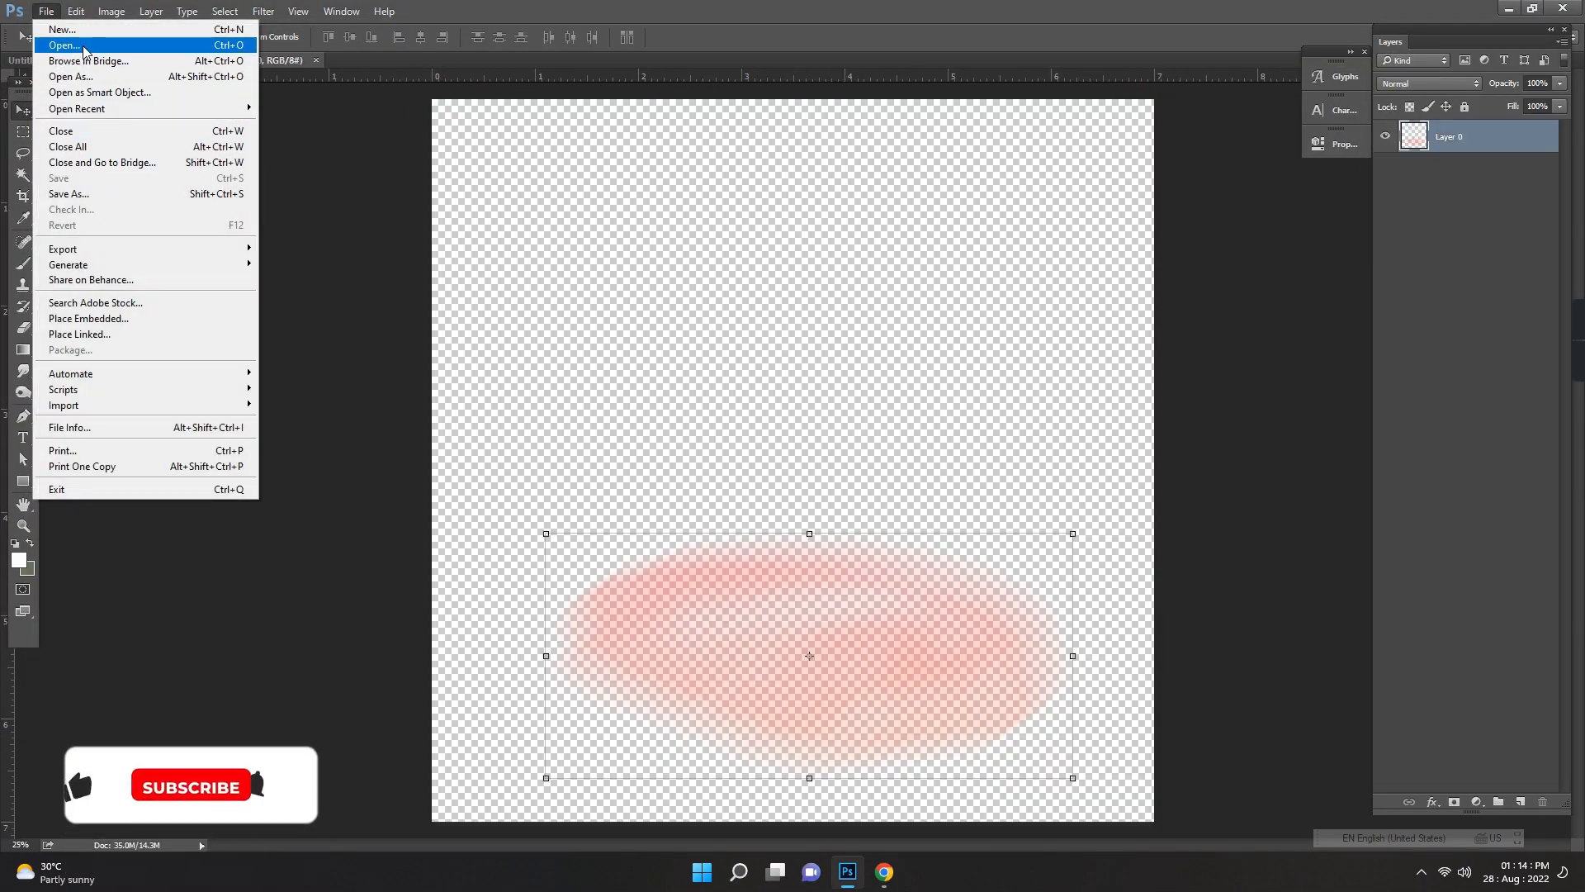
click(57, 46)
double_click(805, 142)
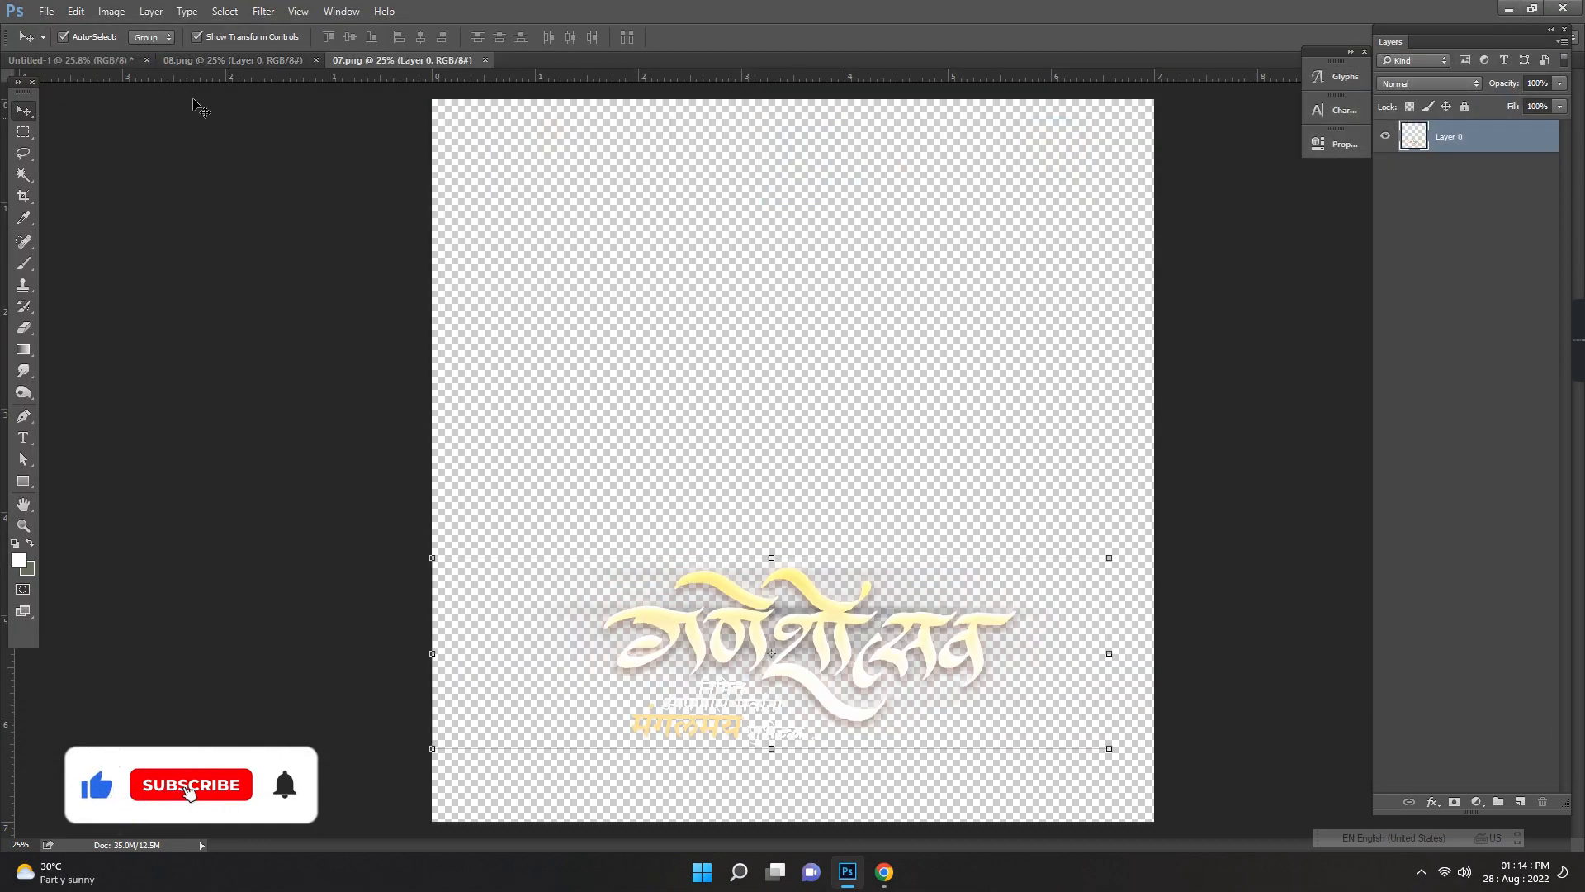
Step: Copy the red glow from 08.png into Untitled-1 and place it just below the Ganesha figure's pedestal
click(235, 62)
drag(877, 587, 55, 155)
drag(212, 223, 796, 681)
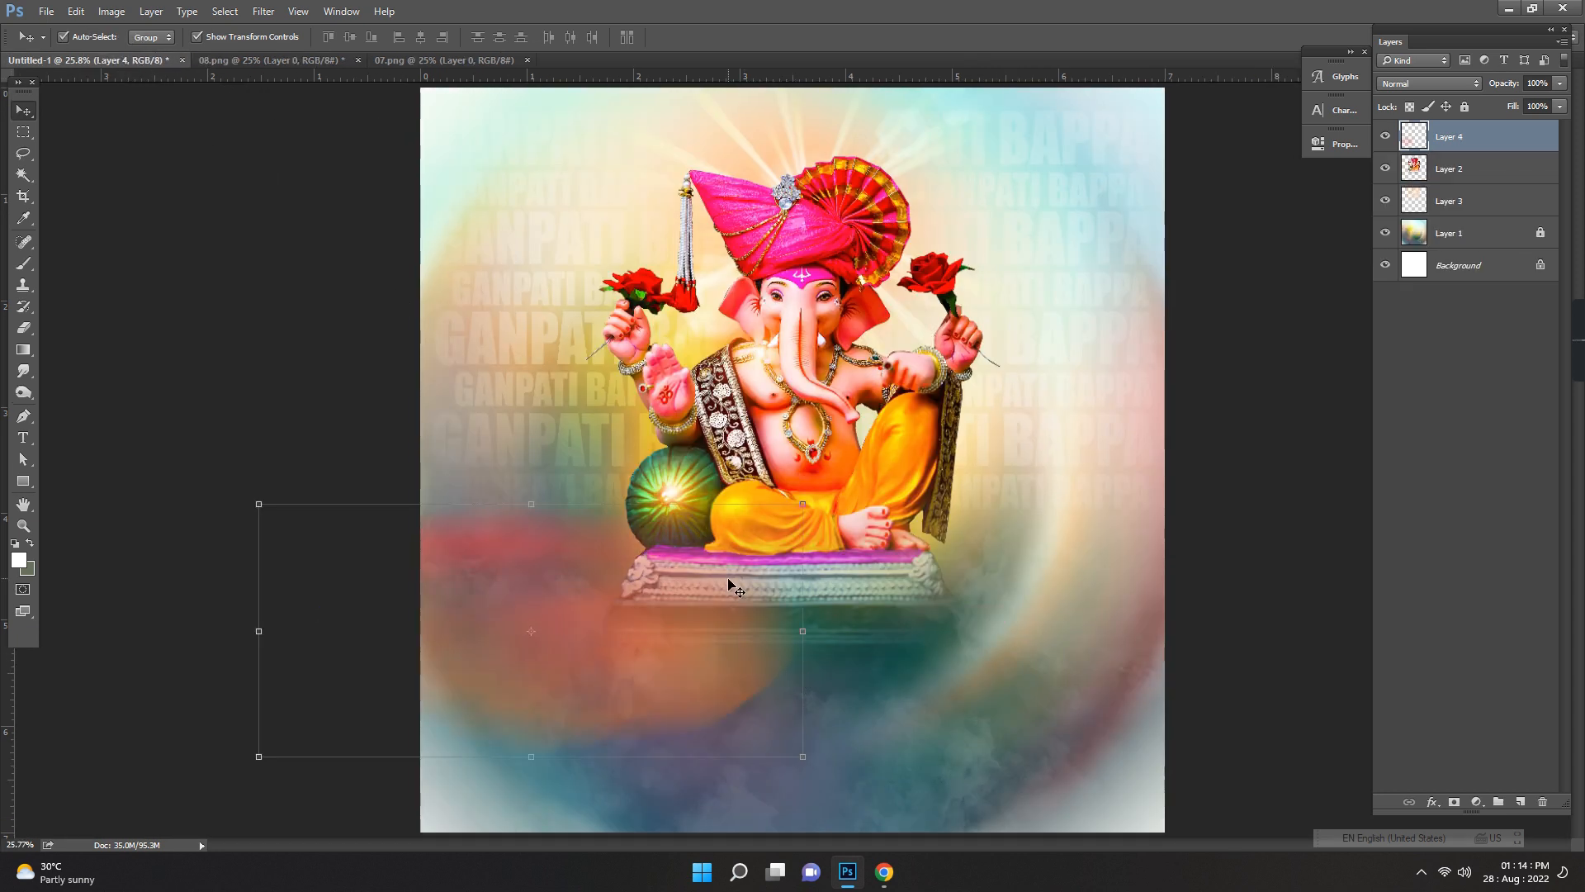
drag(730, 585, 983, 721)
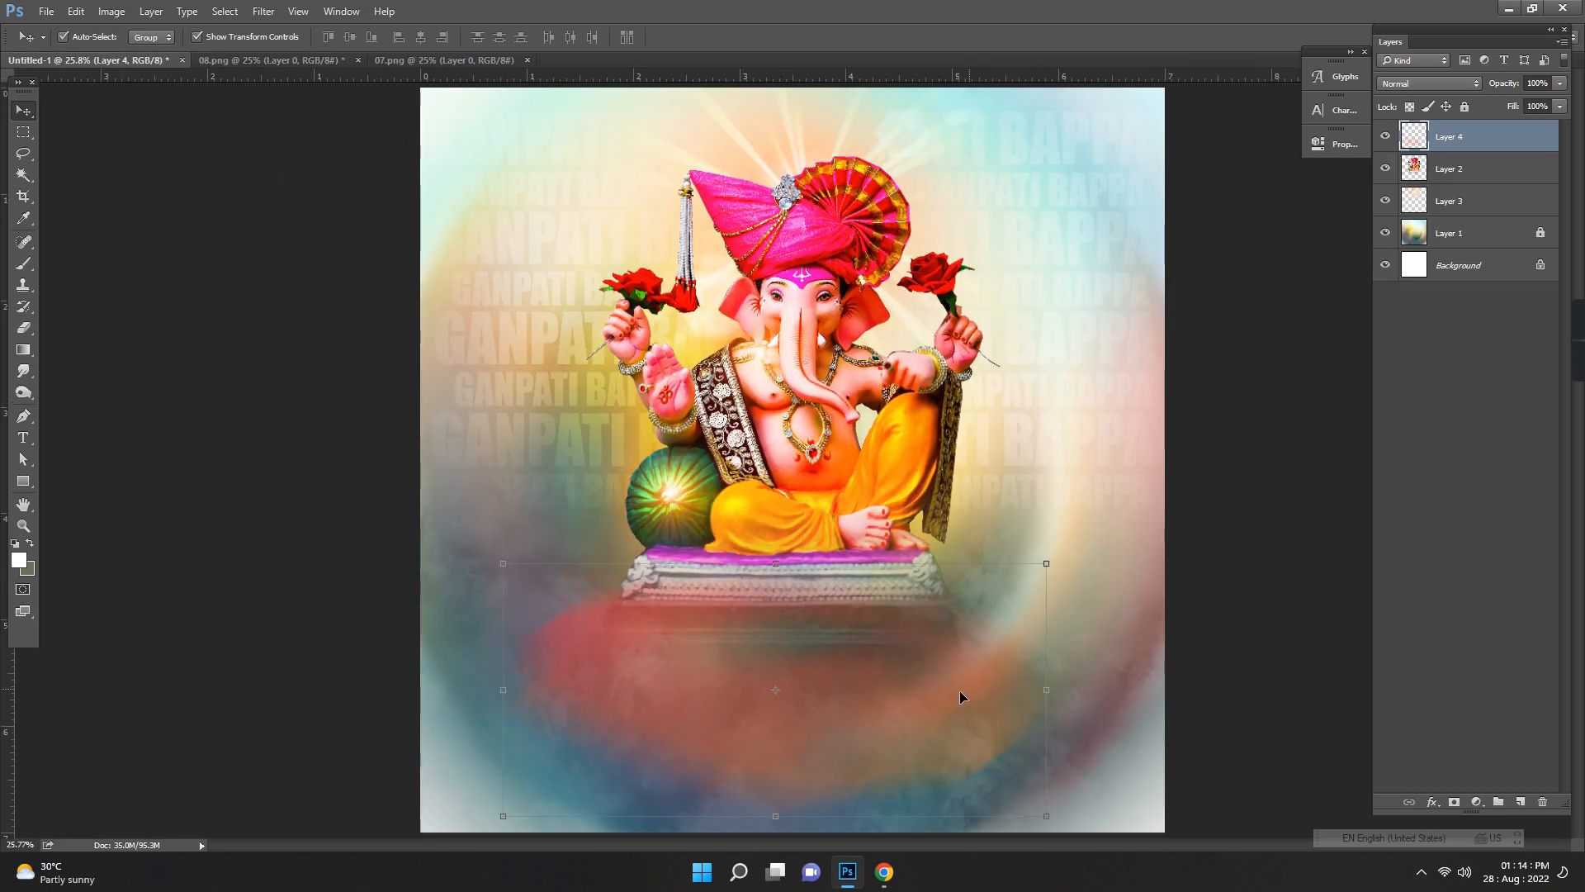
Step: Shrink the red glow slightly and move it up a little toward the pedestal
drag(1047, 563, 1029, 581)
key(Return)
drag(842, 682, 839, 668)
Step: Set the red glow layer's blend mode to Overlay and enlarge the glow slightly
click(1414, 84)
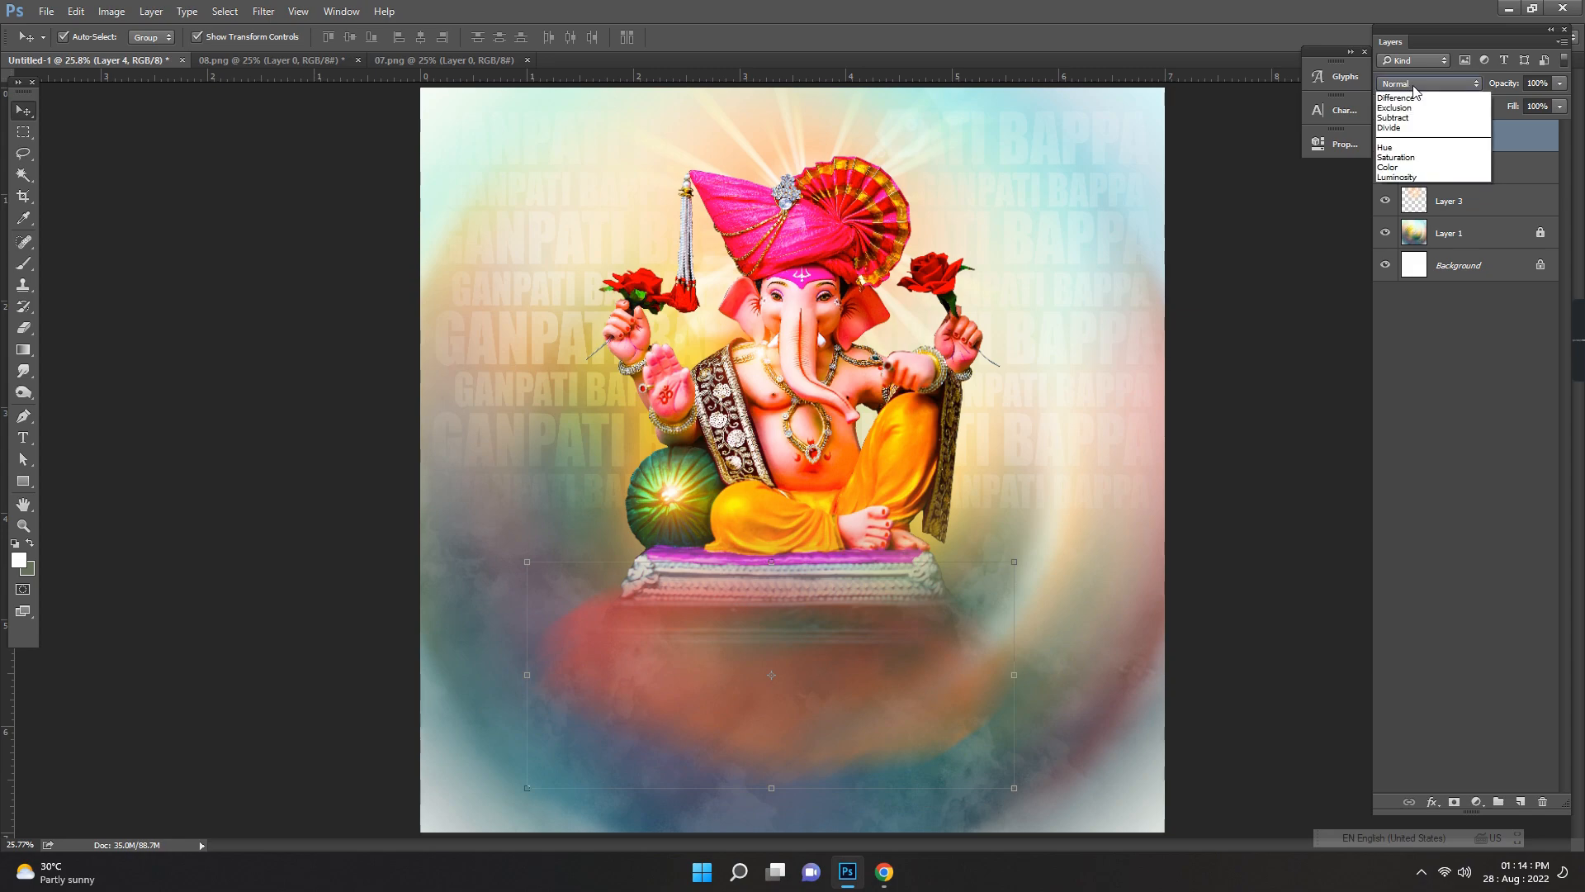
click(1417, 248)
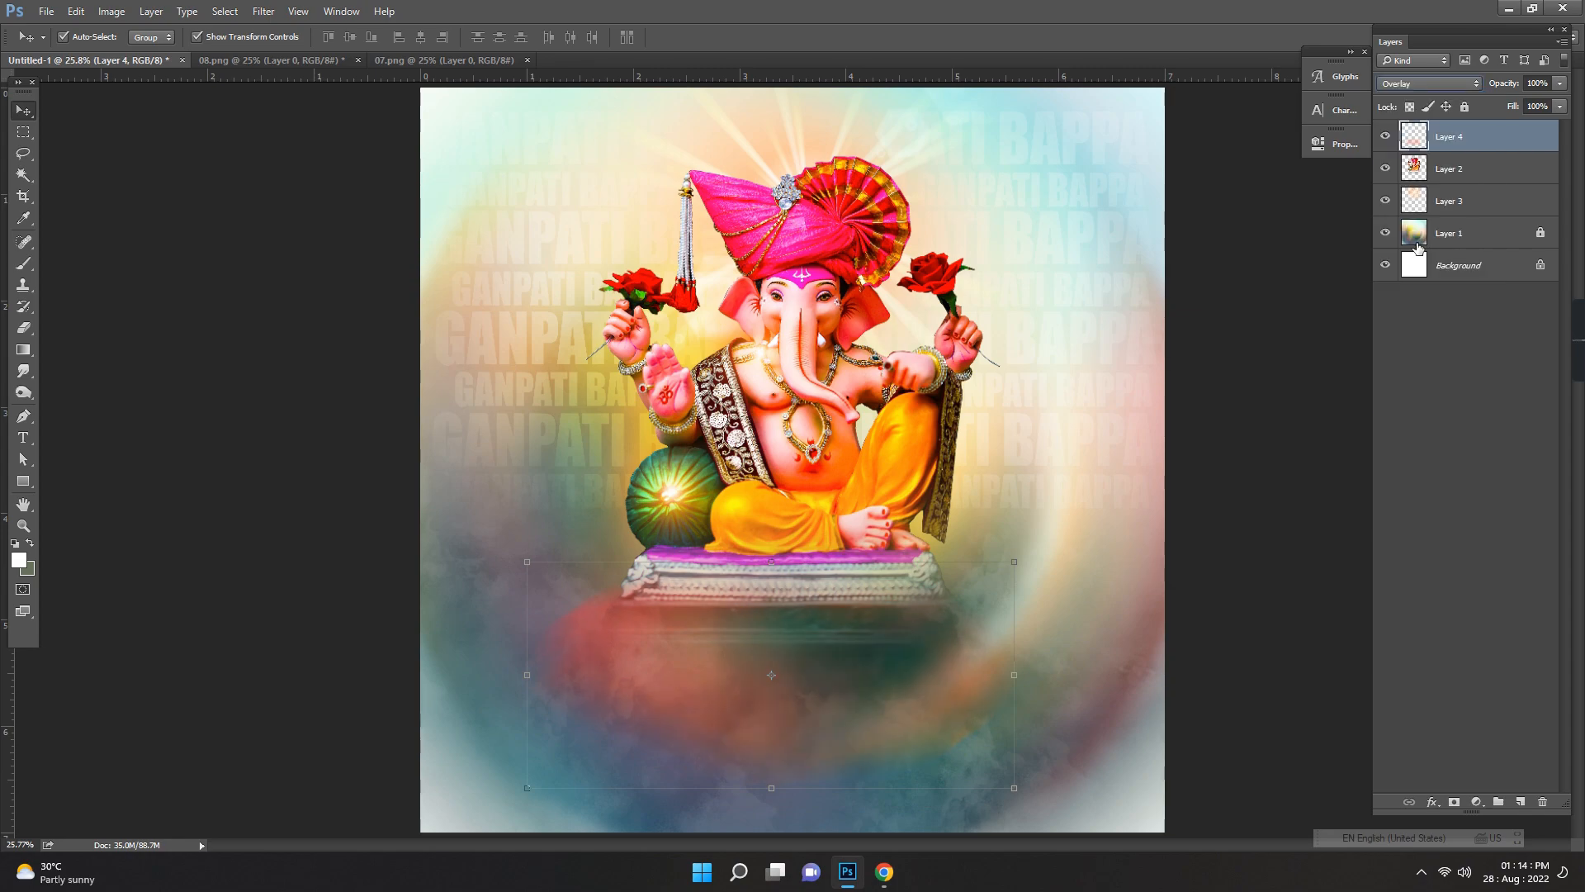
drag(1015, 561, 1025, 557)
key(Return)
Step: Copy the title lettering from 07.png into Untitled-1 and position it over the red glow below the pedestal
click(417, 64)
drag(850, 617, 844, 655)
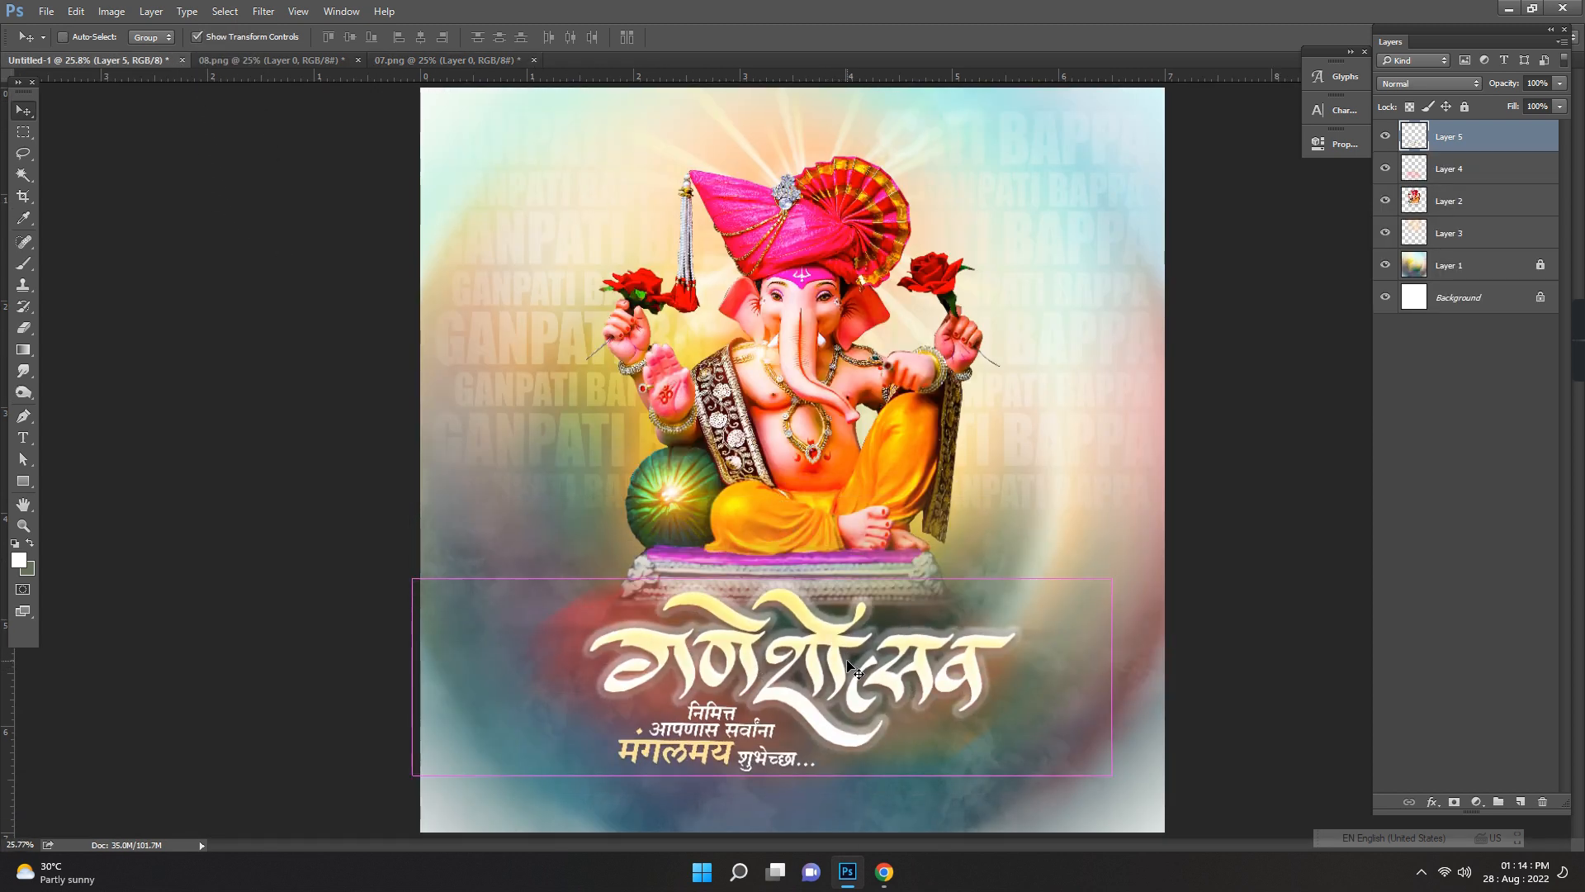
scroll(877, 681, up, 2)
drag(837, 660, 770, 524)
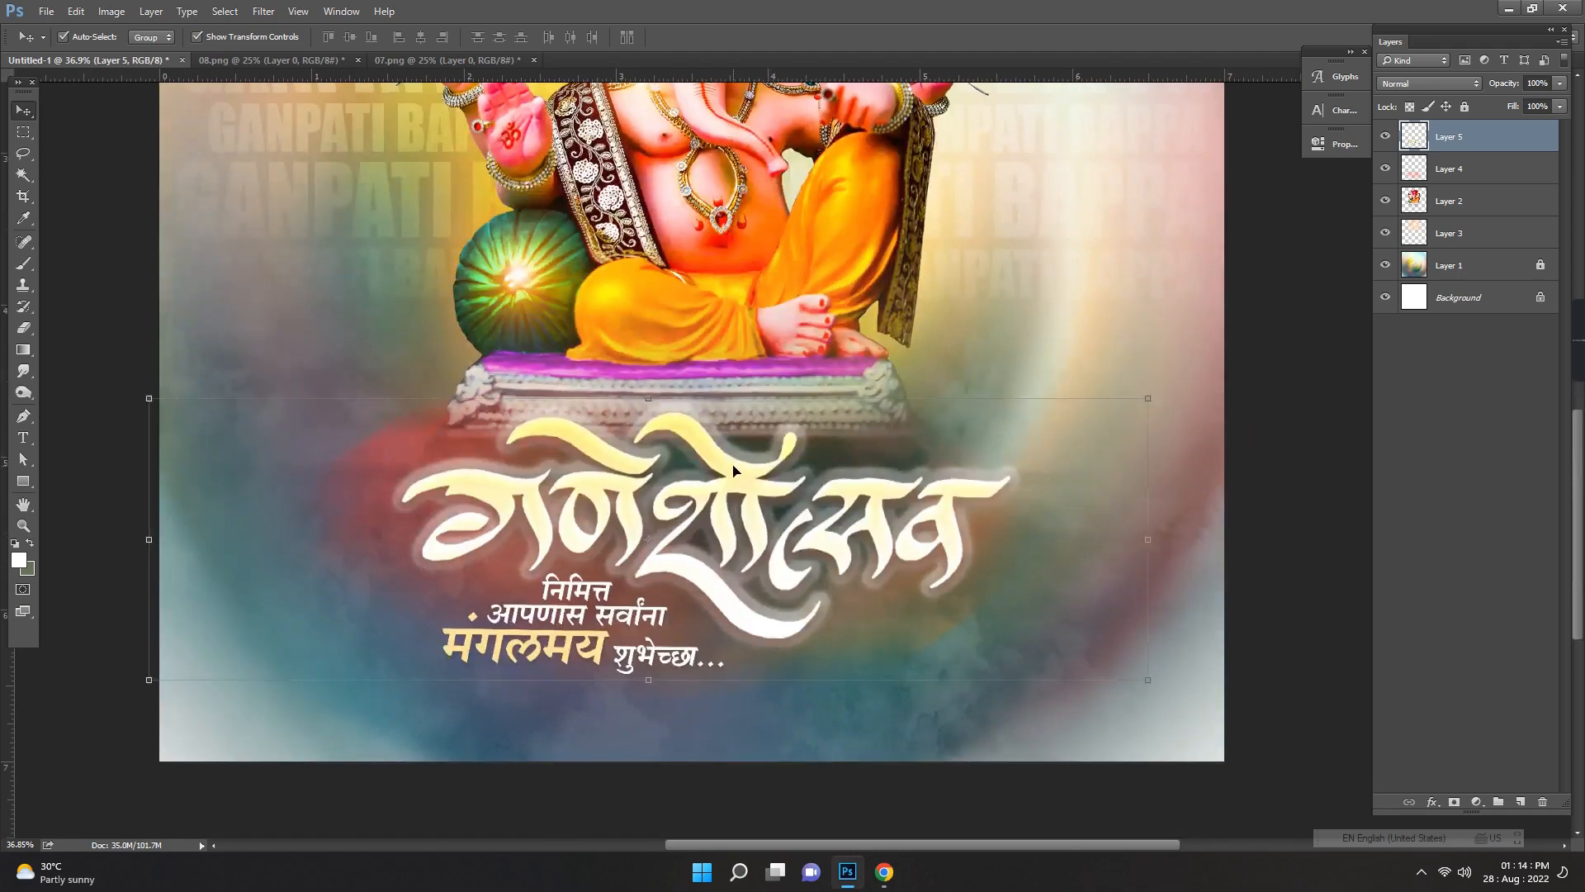
drag(734, 469, 740, 504)
Step: Scale the title lettering down slightly about its centre, keeping its proportions
key(ctrl+t)
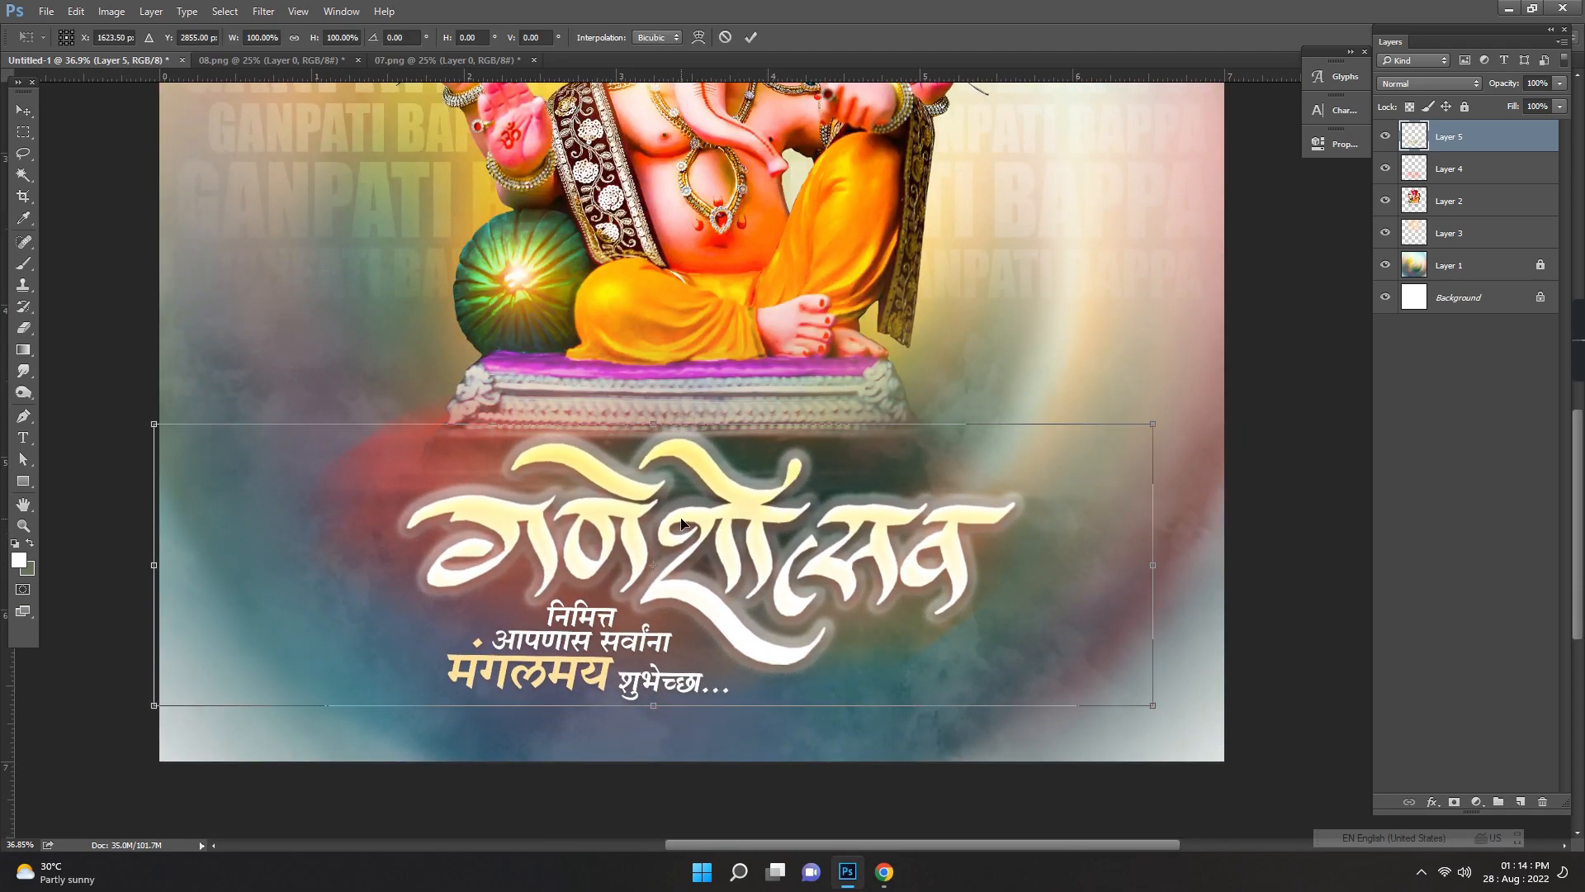
drag(1153, 421, 1107, 437)
key(Return)
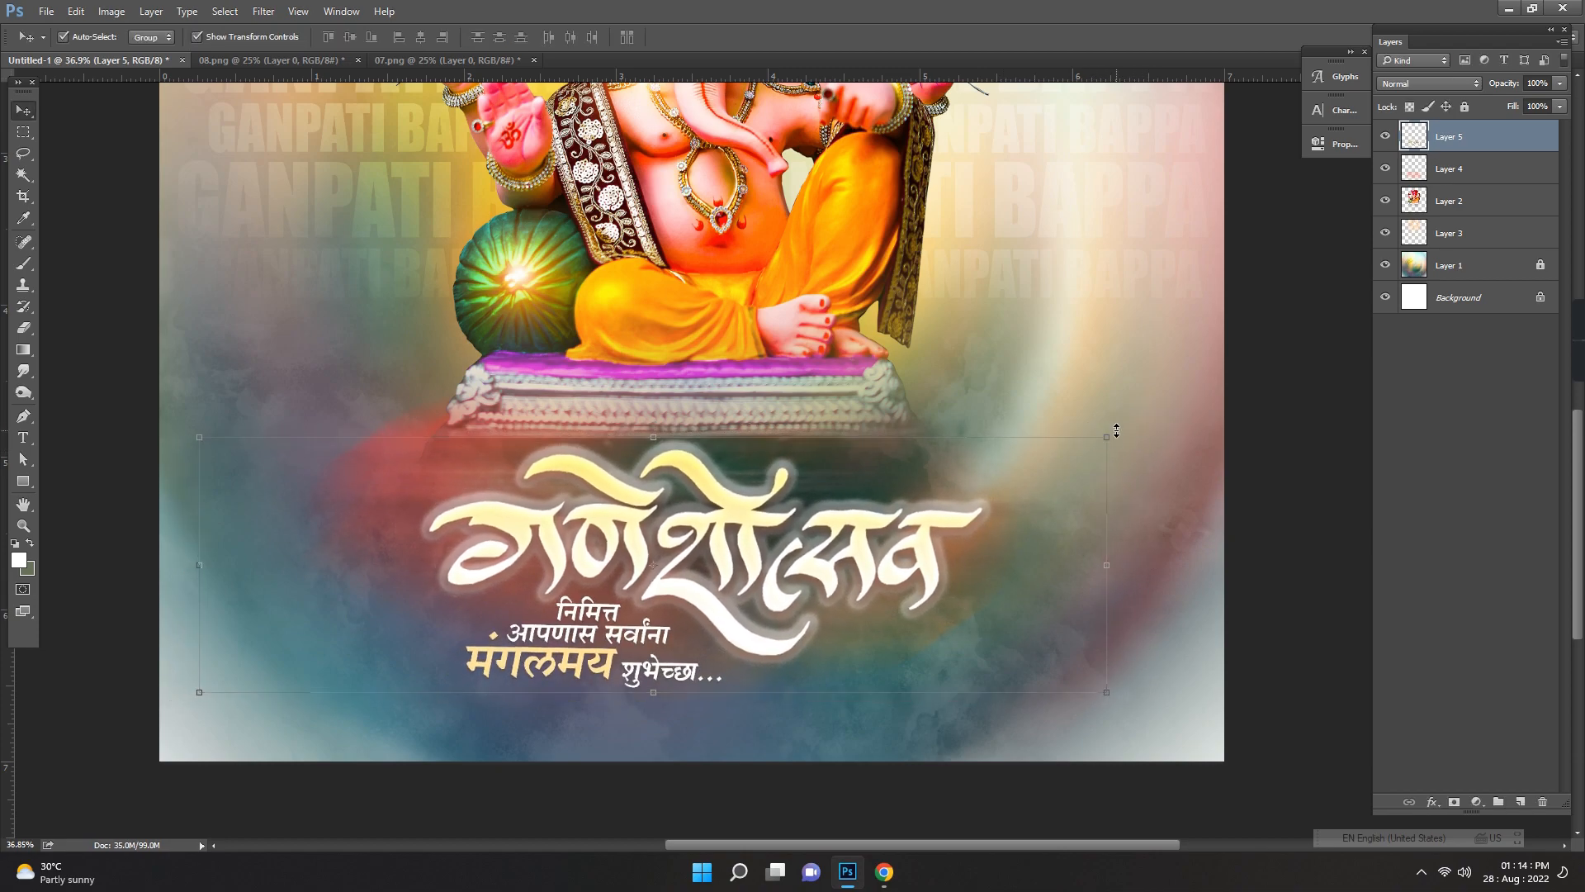
Step: Scale the Ganesha figure and light flare on Layers 2 and 3 together to about 93.8% and move them up slightly
key(ctrl+0)
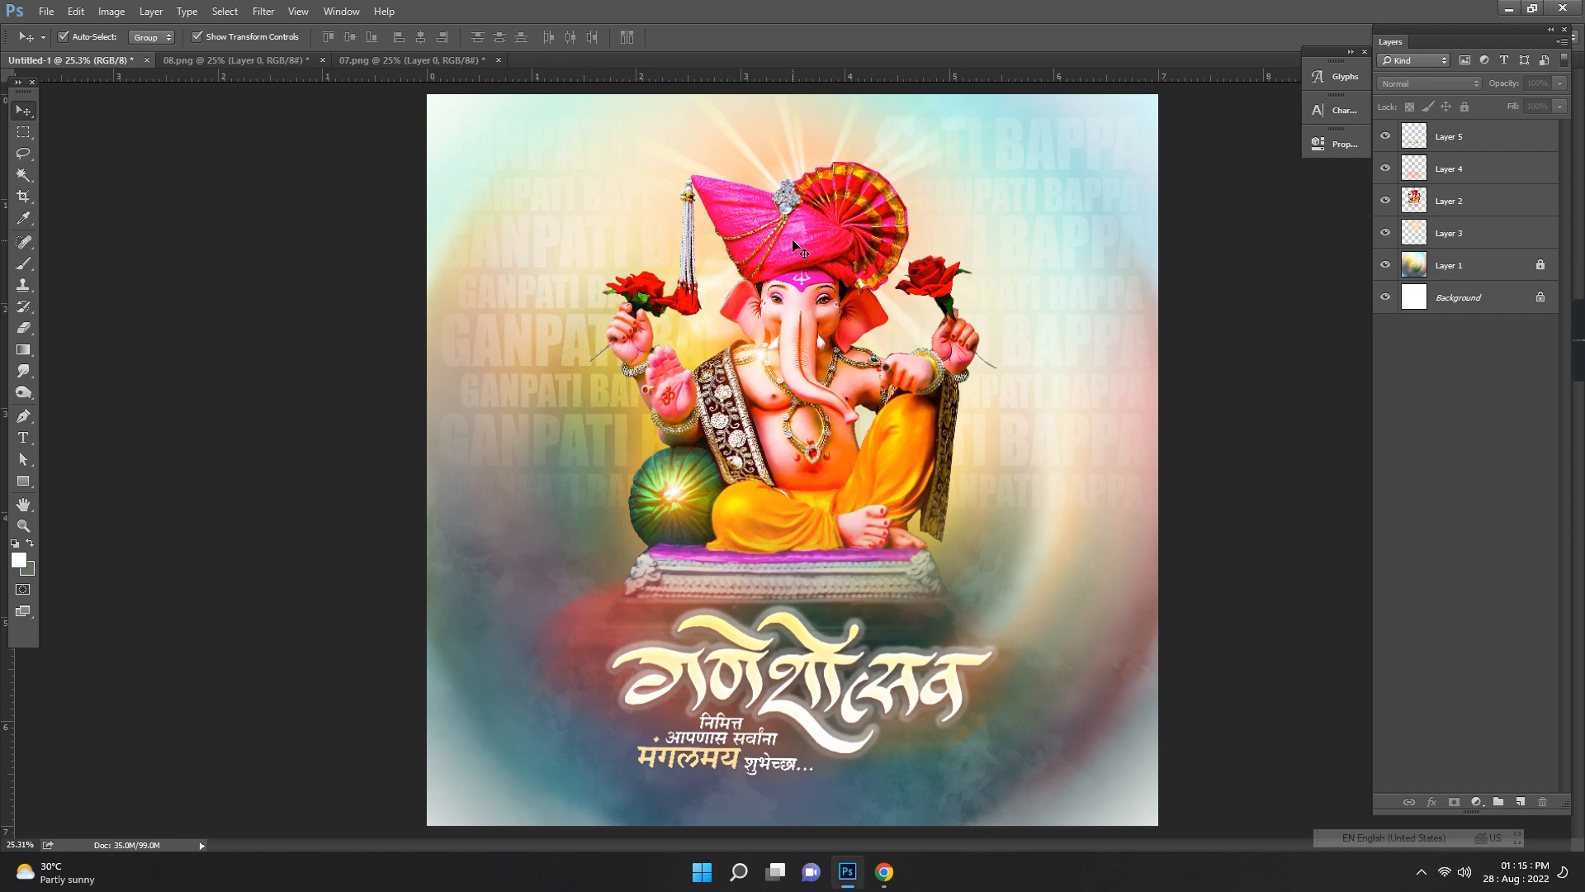
click(791, 239)
ctrl+click(1447, 170)
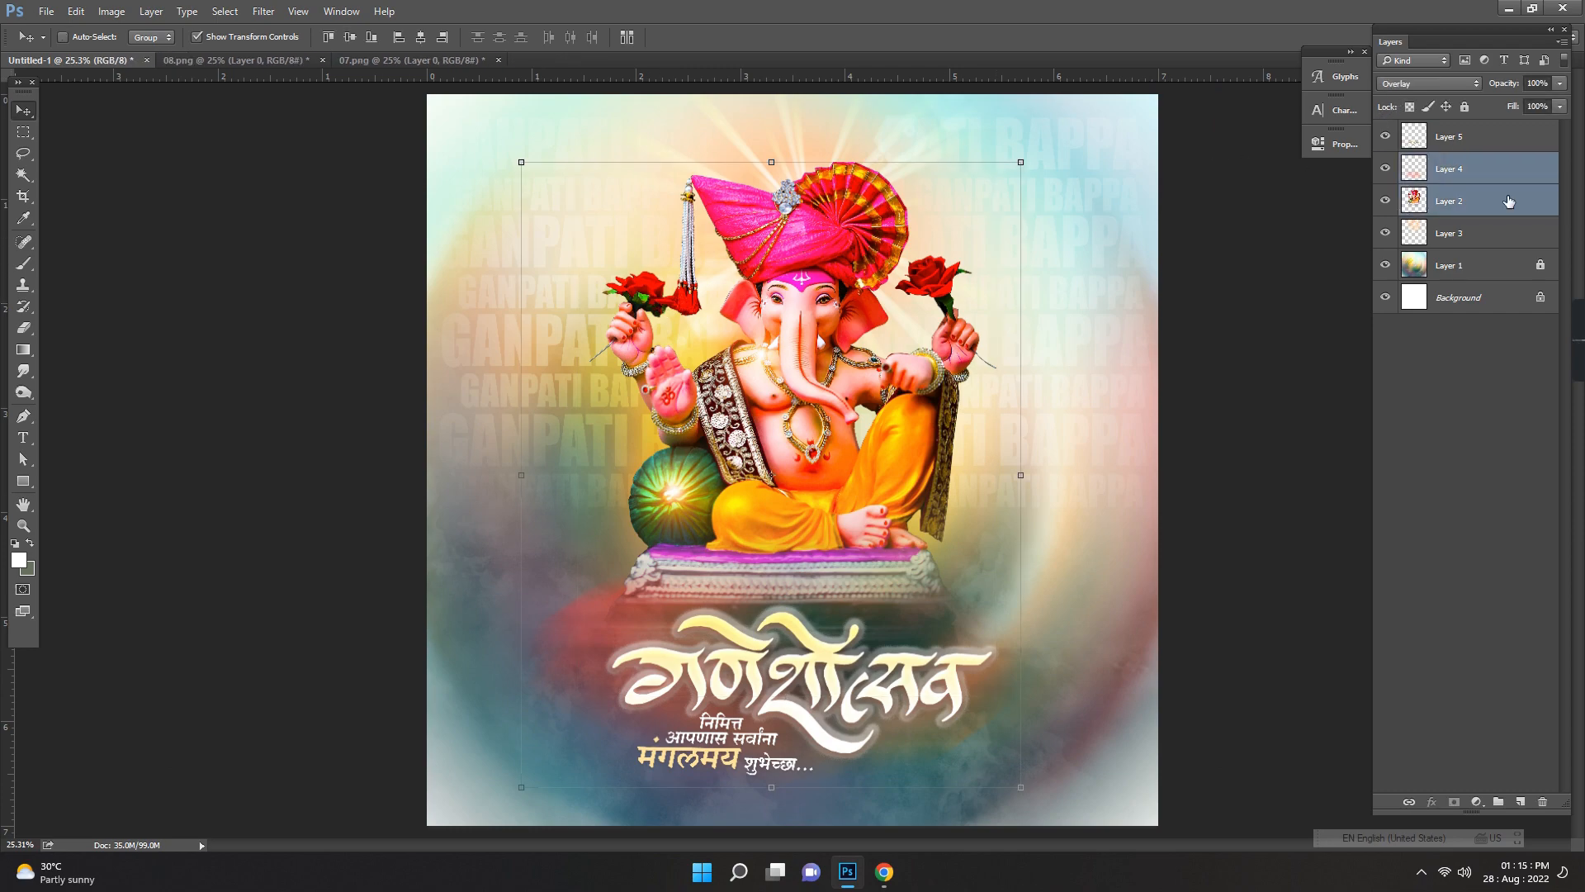
click(1457, 223)
ctrl+click(1461, 207)
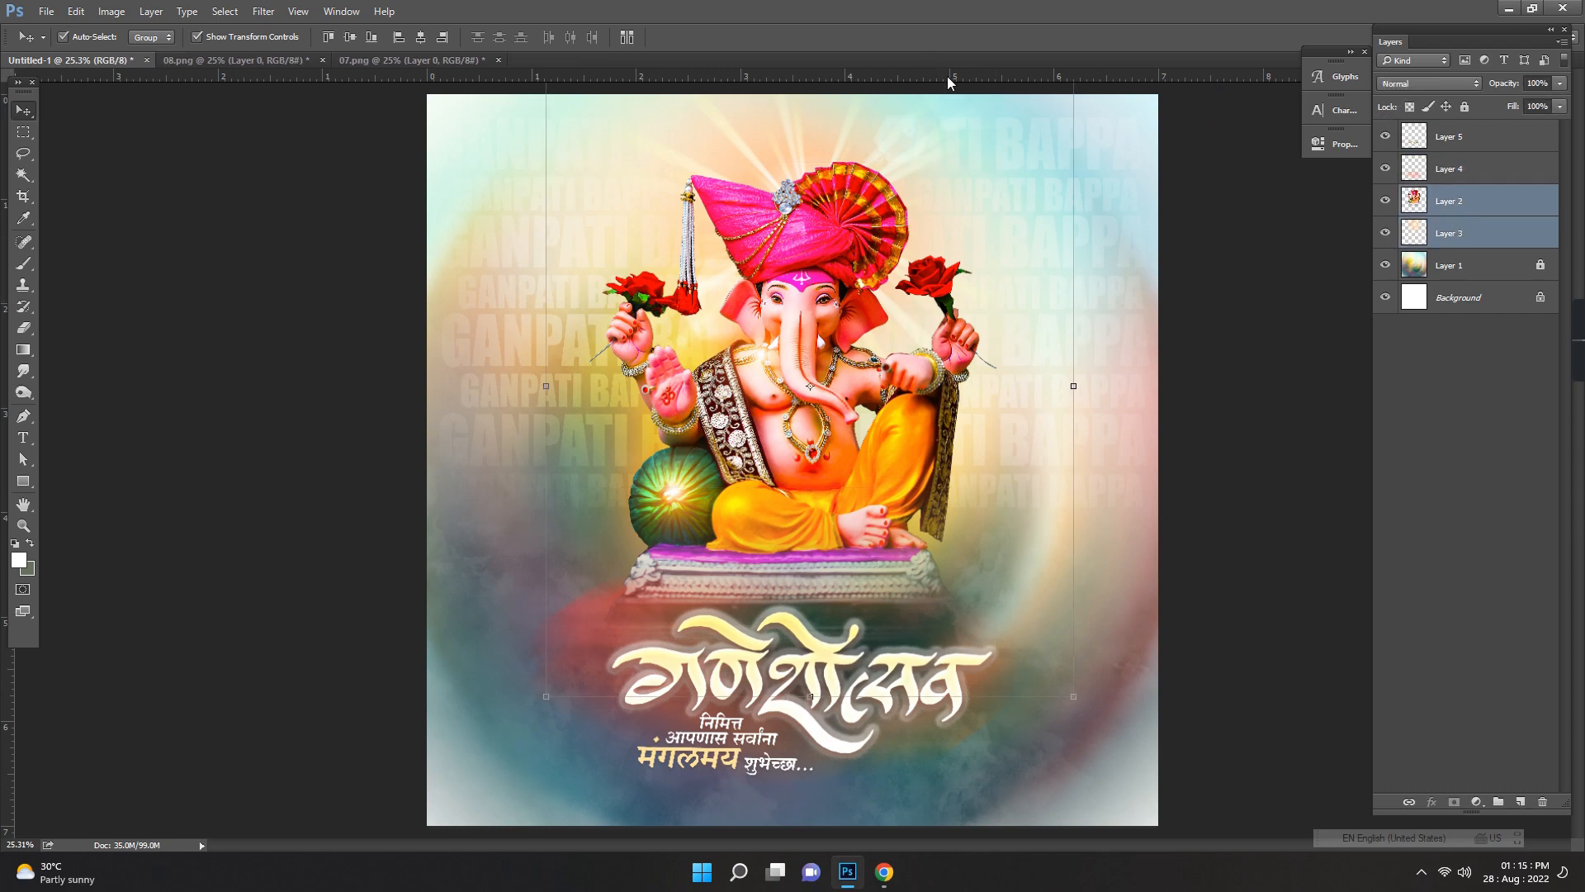
scroll(997, 173, down, 2)
scroll(998, 176, down, 1)
key(ctrl+t)
drag(1004, 171, 993, 187)
key(Return)
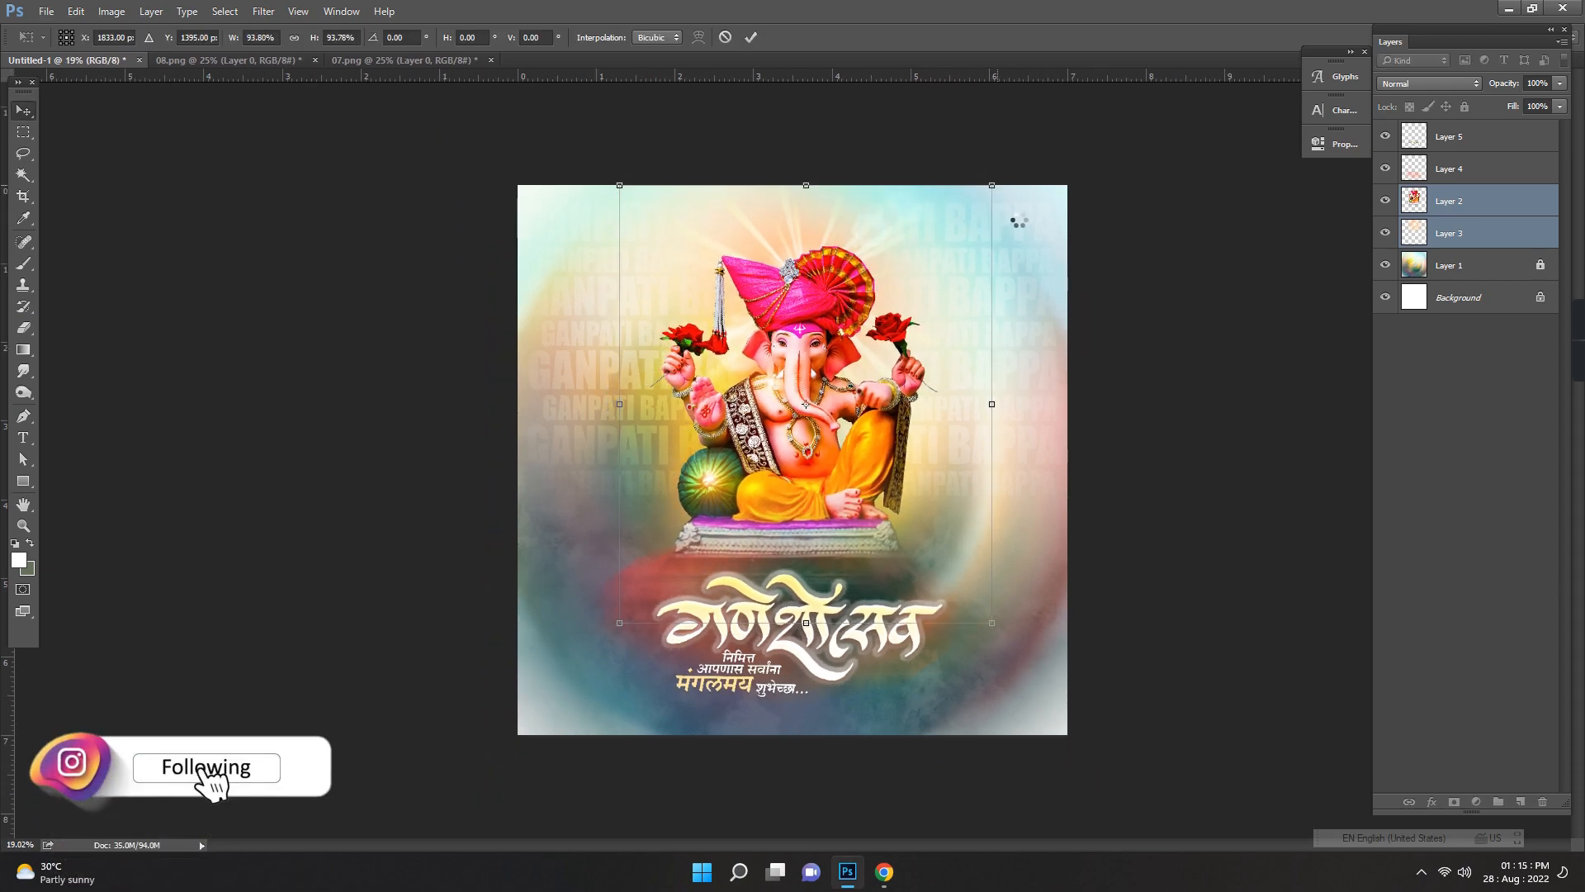
scroll(1136, 395, up, 3)
drag(806, 278, 806, 294)
ctrl+click(1184, 477)
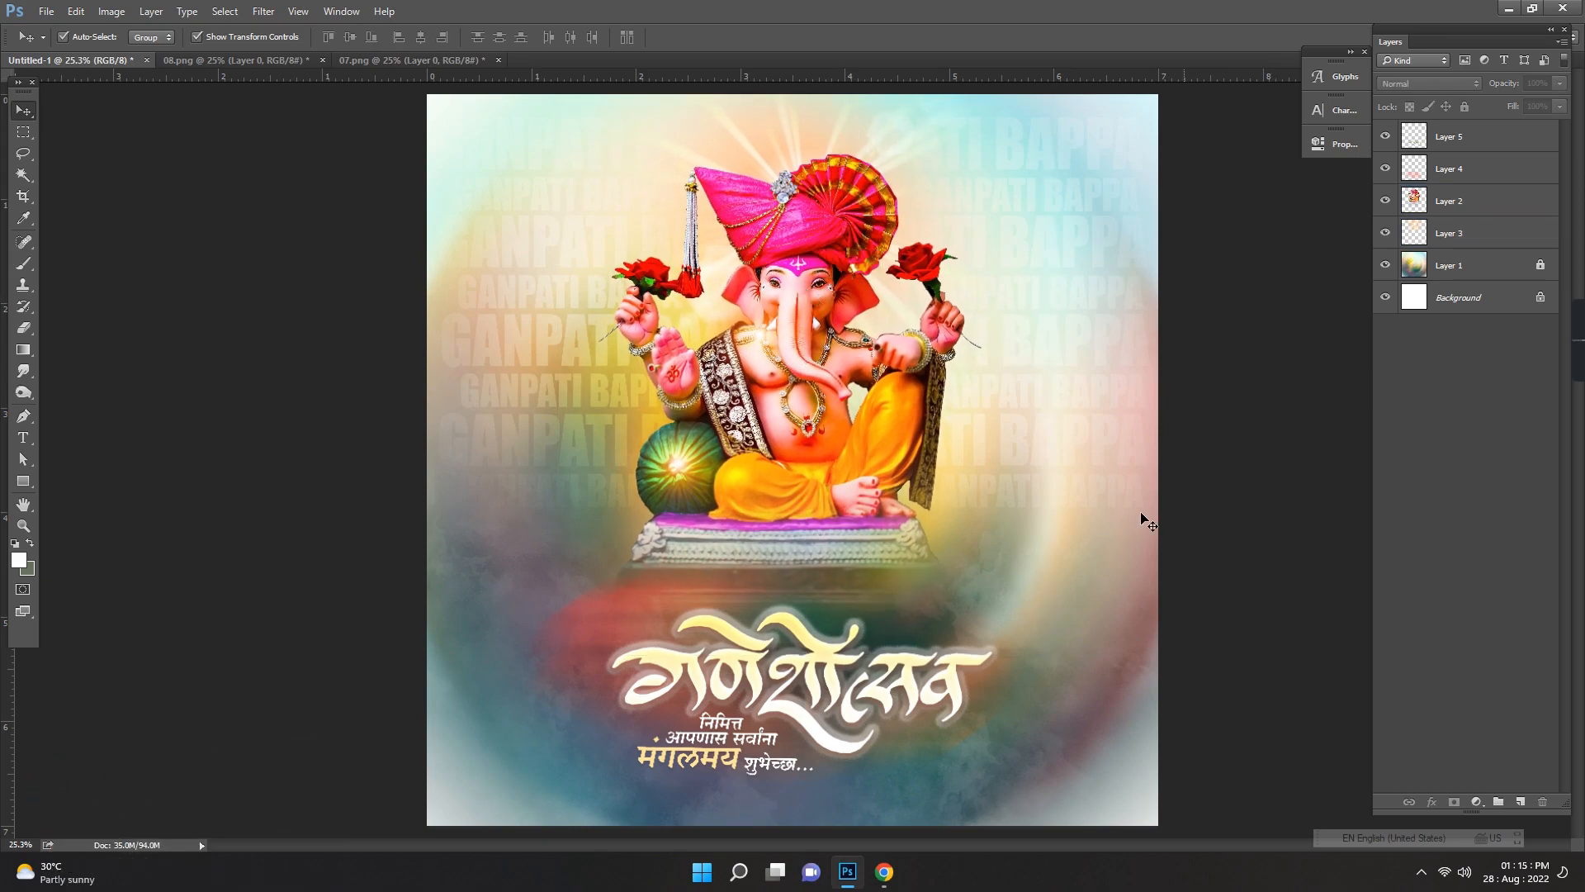
Step: Move the title lettering and red glow on Layers 5 and 4 up together, closer to the pedestal
click(903, 696)
double_click(1458, 170)
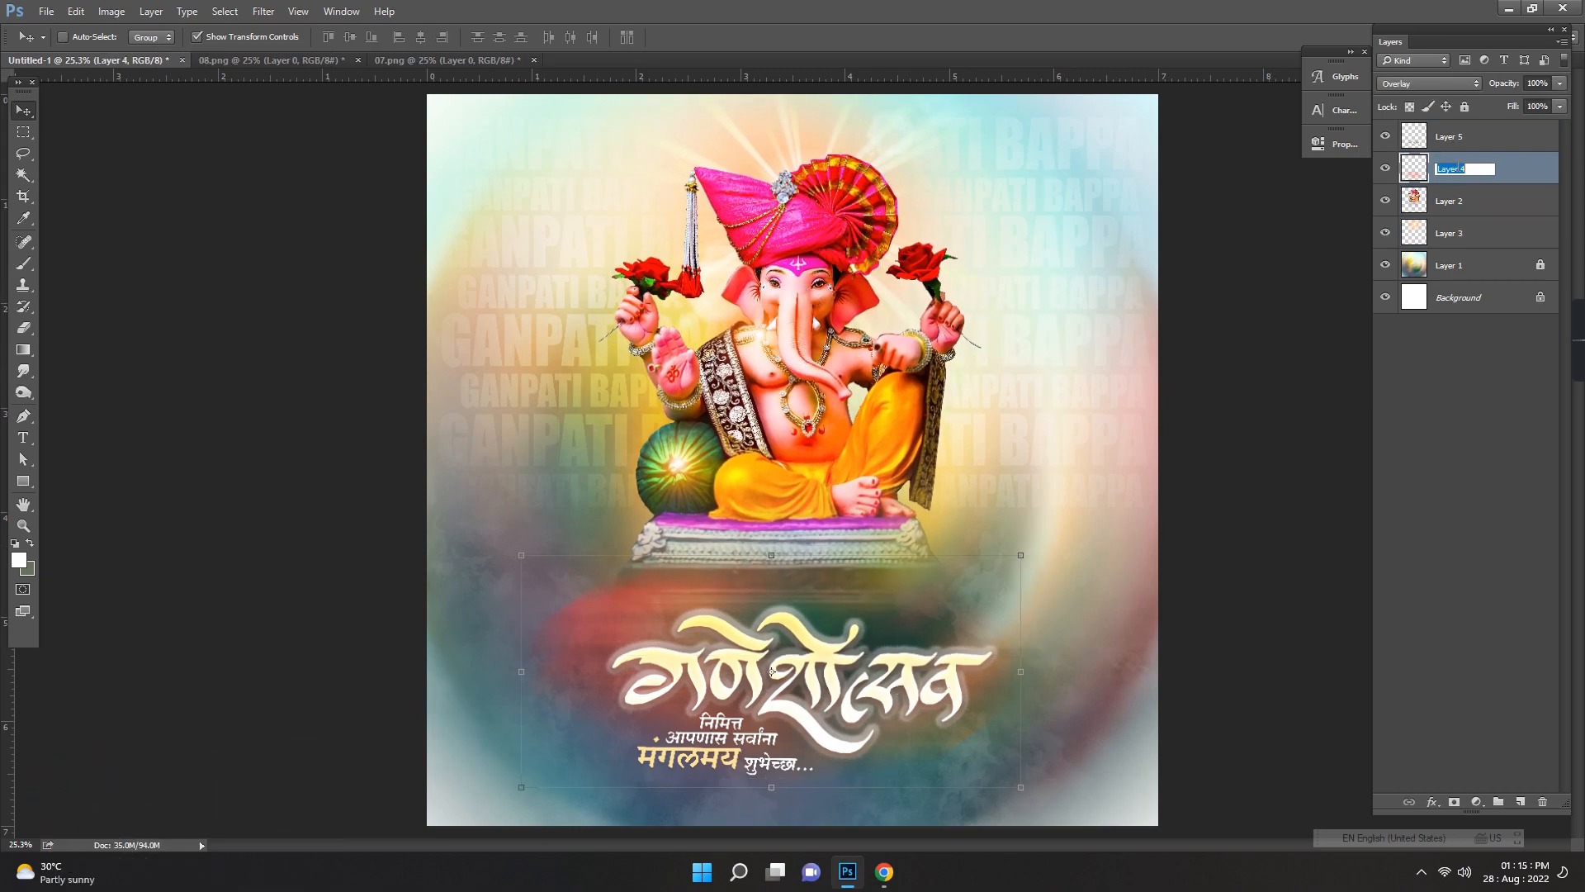
shift+click(1470, 140)
drag(891, 676, 897, 639)
ctrl+click(1223, 473)
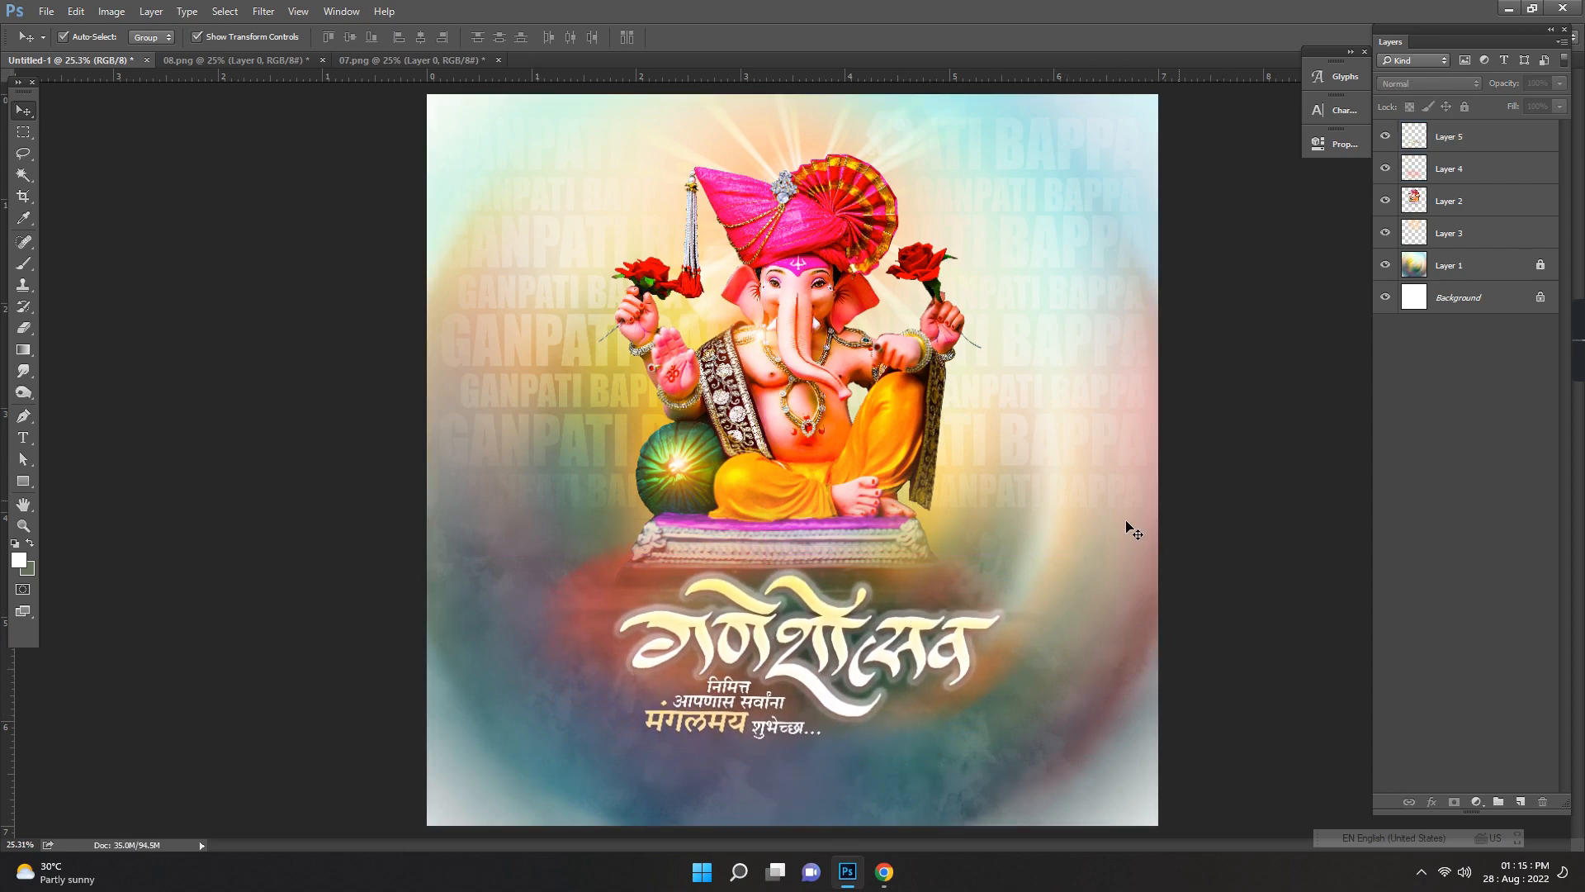
Step: Nudge the title lettering up by a few small increments
ctrl+click(828, 616)
key(Up)
key(Up)
key(Up)
key(Up)
key(Up)
key(Up)
key(Up)
key(Up)
key(Up)
key(Up)
ctrl+click(1218, 531)
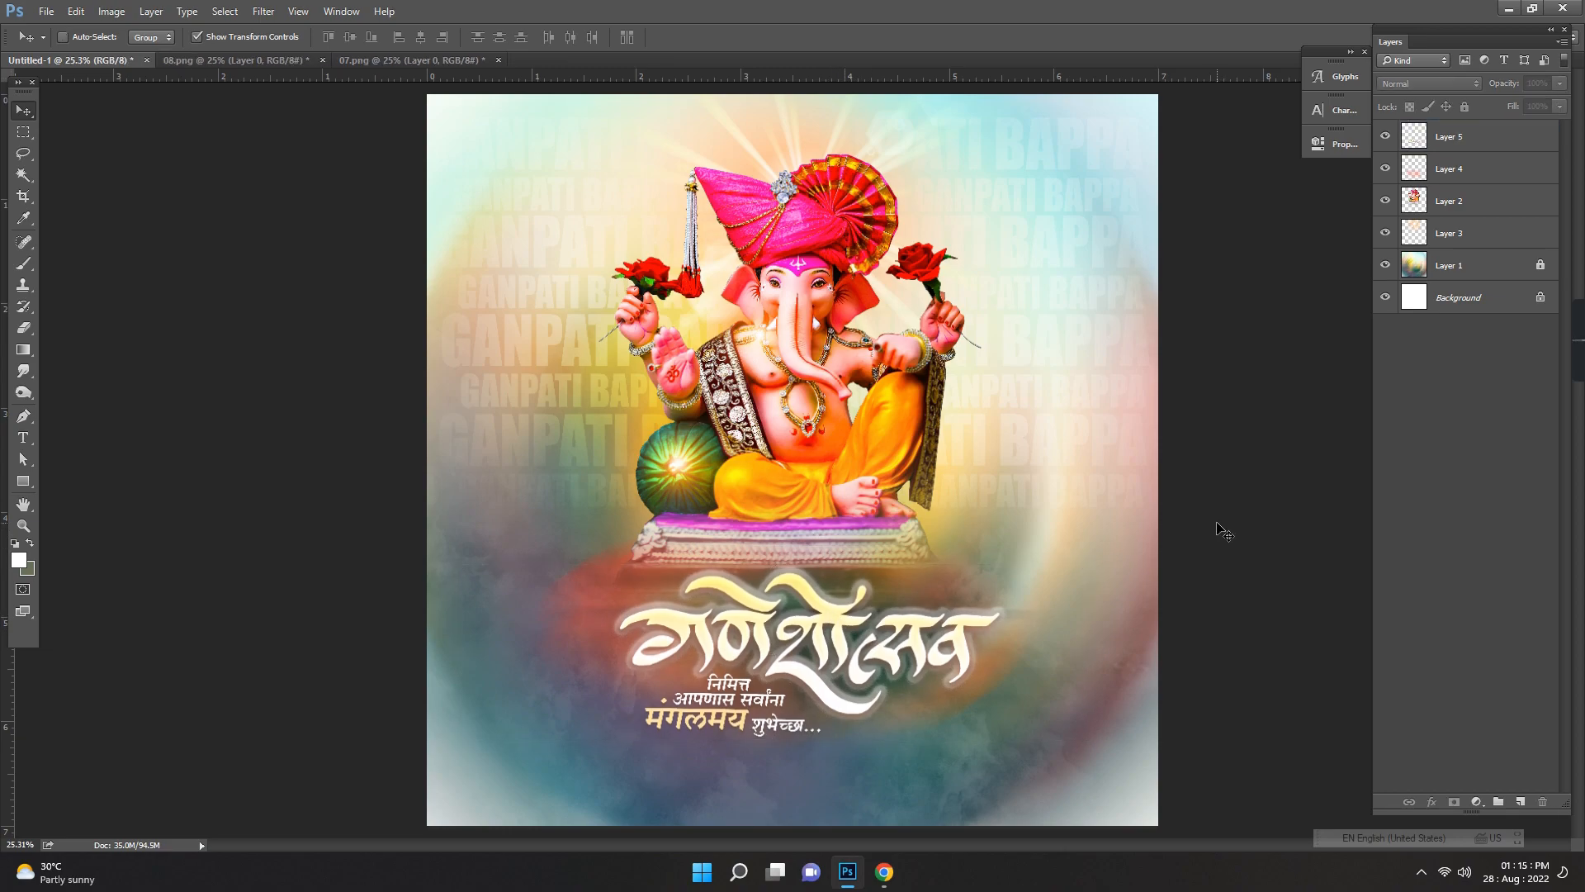
Step: Close the 07.png and 08.png source documents without saving their changes
key(ctrl+0)
click(413, 61)
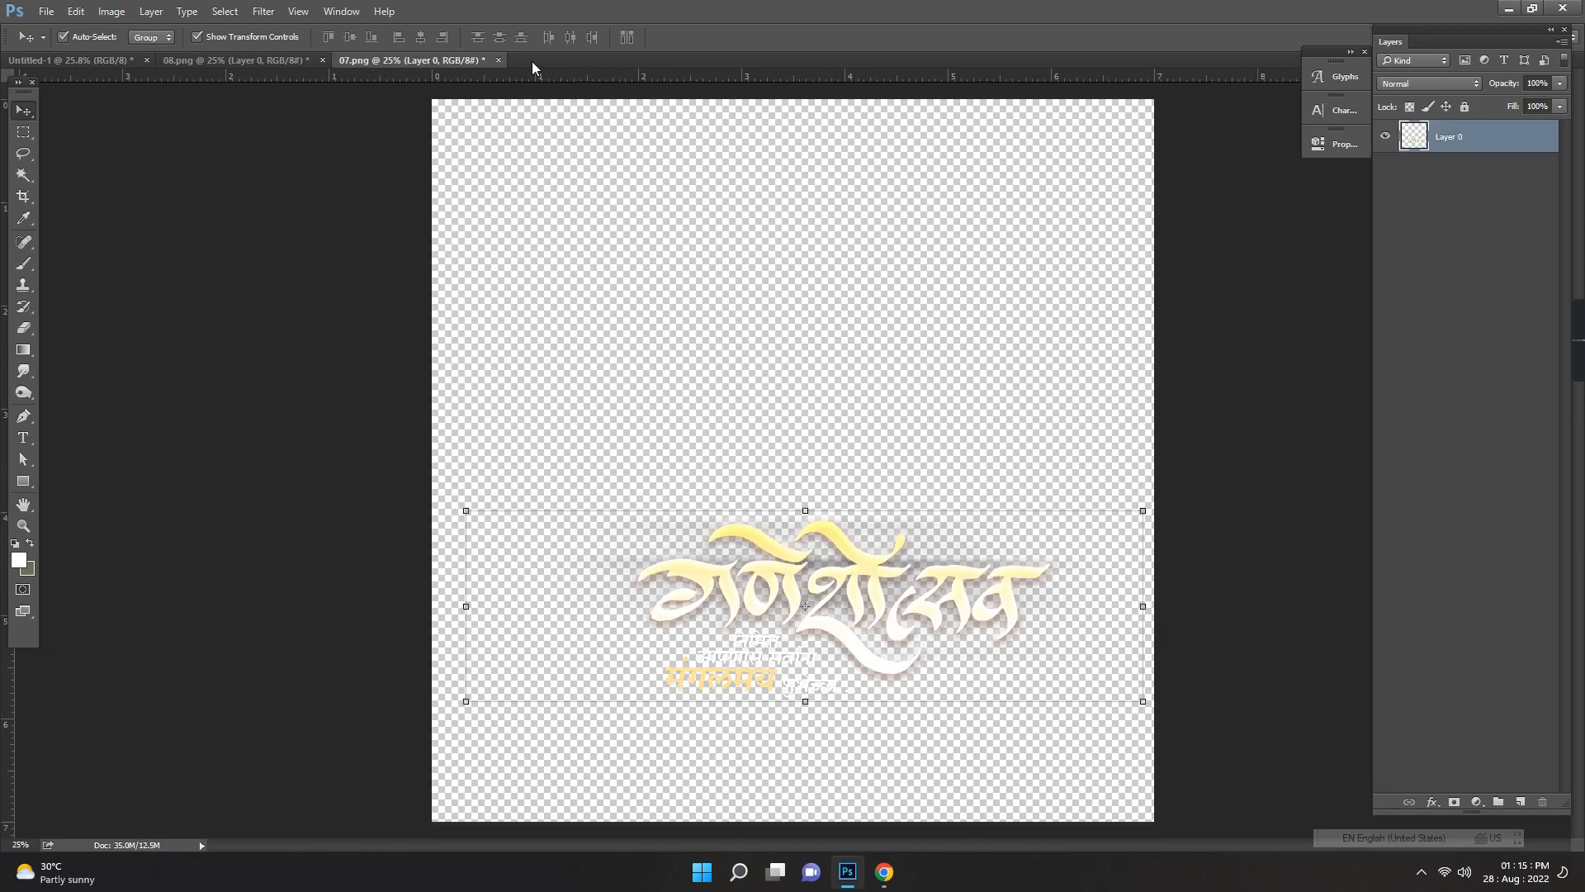
click(499, 60)
click(782, 330)
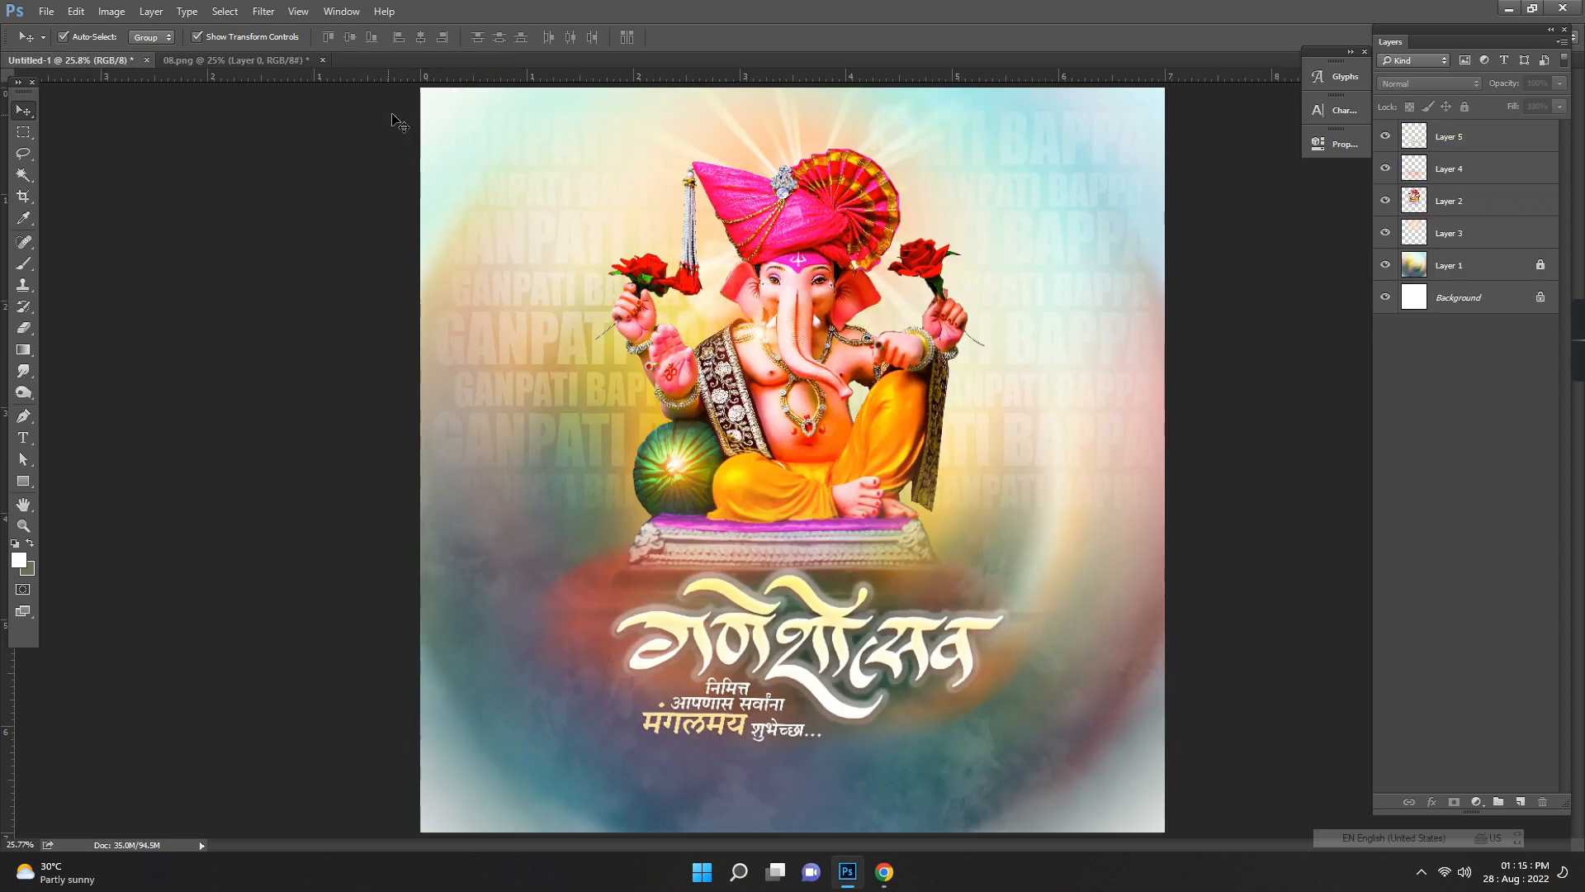
click(321, 59)
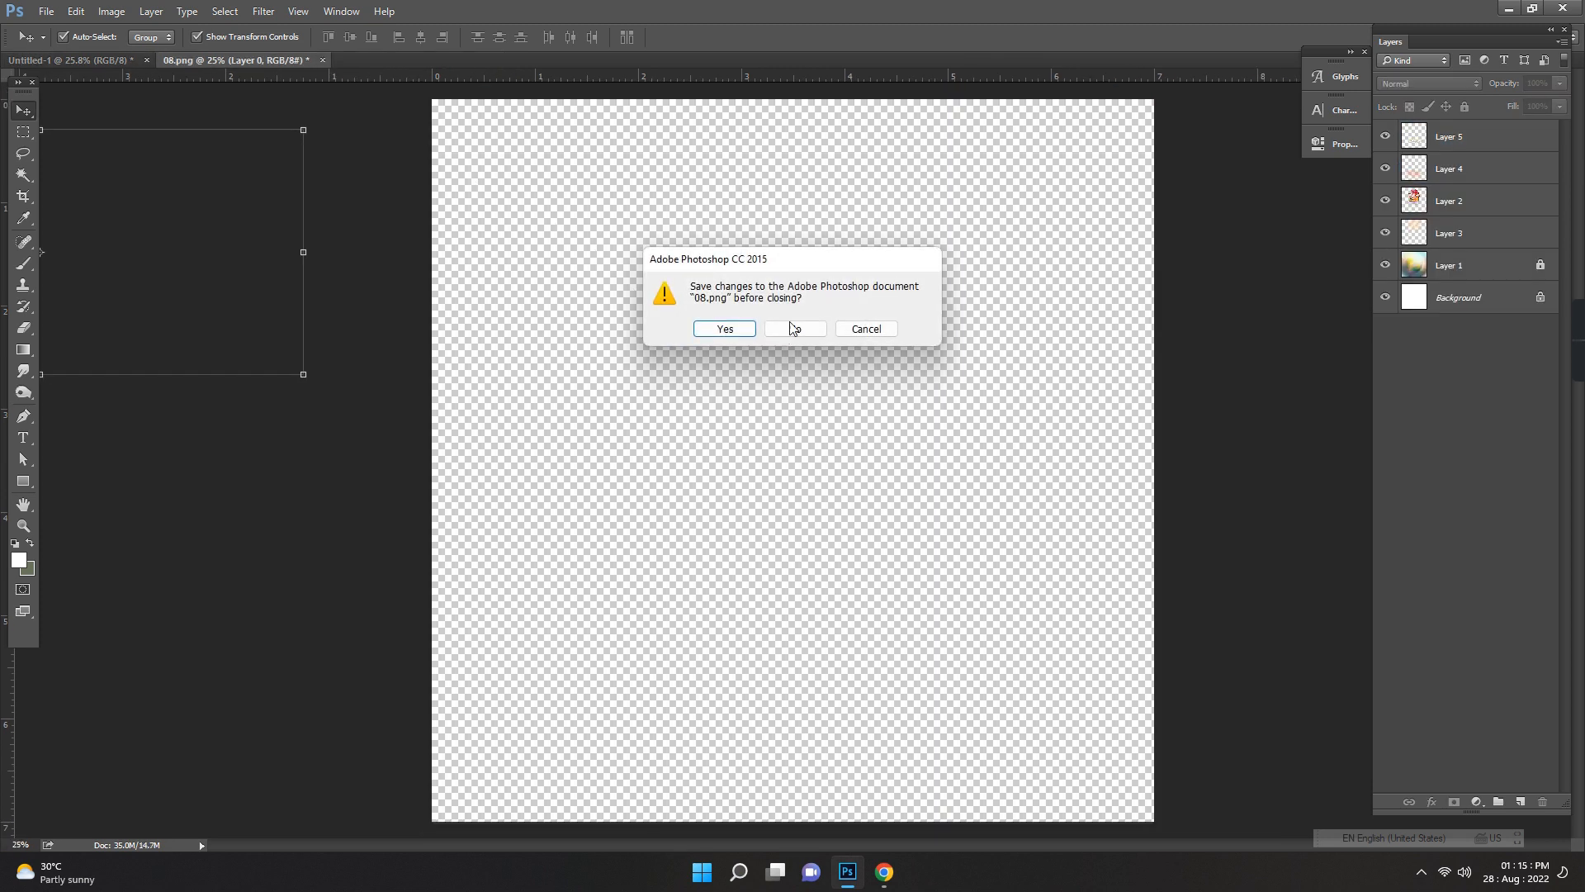
click(792, 329)
Step: Open 02.png, the image with the four-line Marathi verse, from the #02 video folder
click(46, 12)
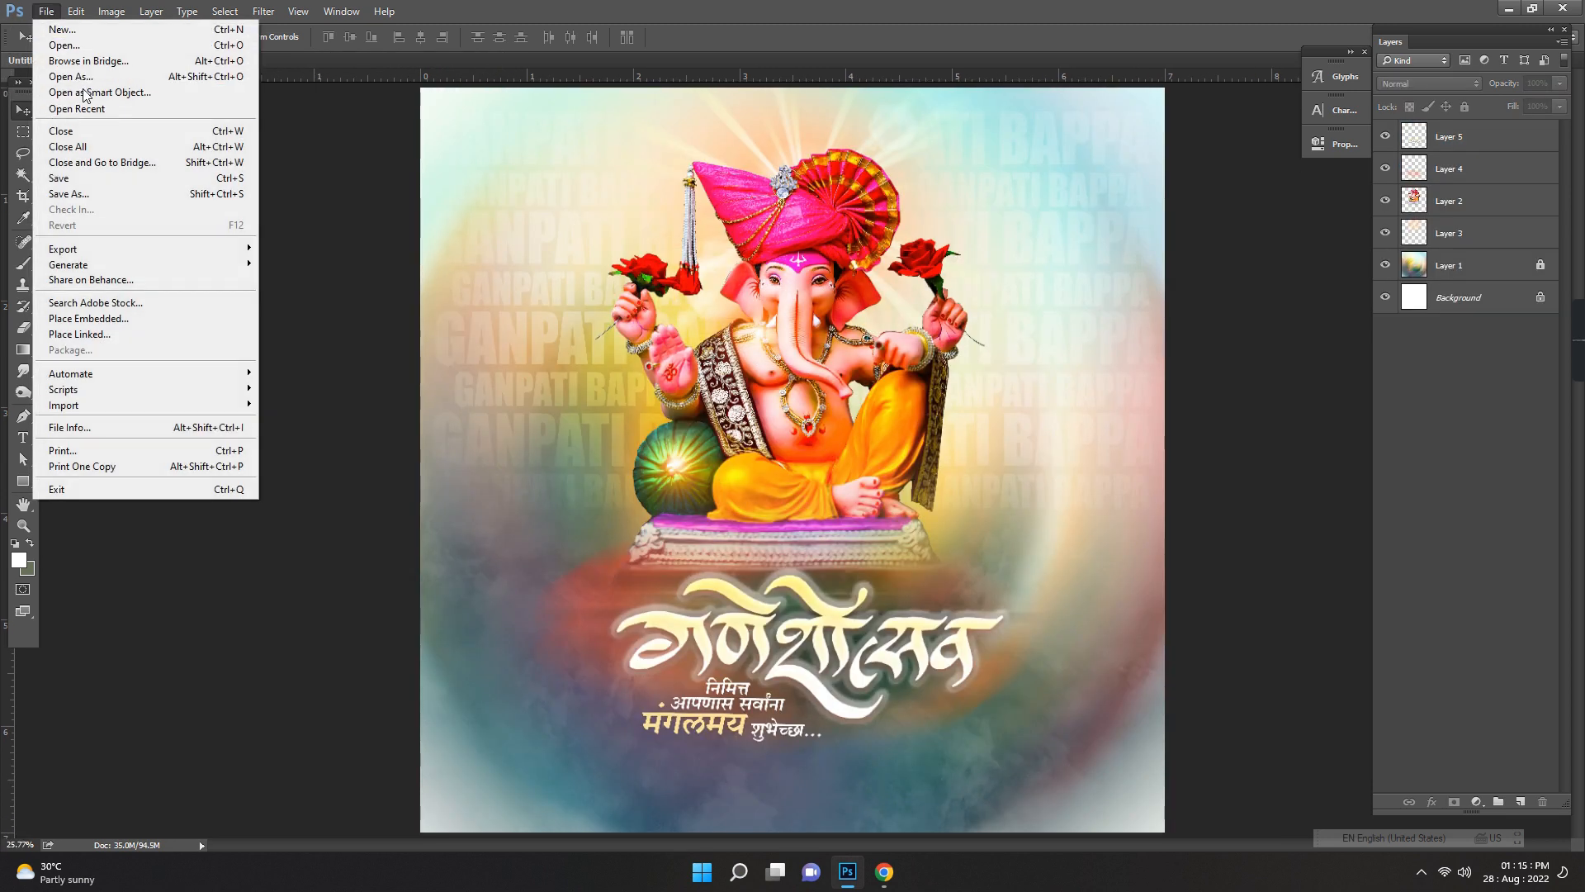
click(78, 46)
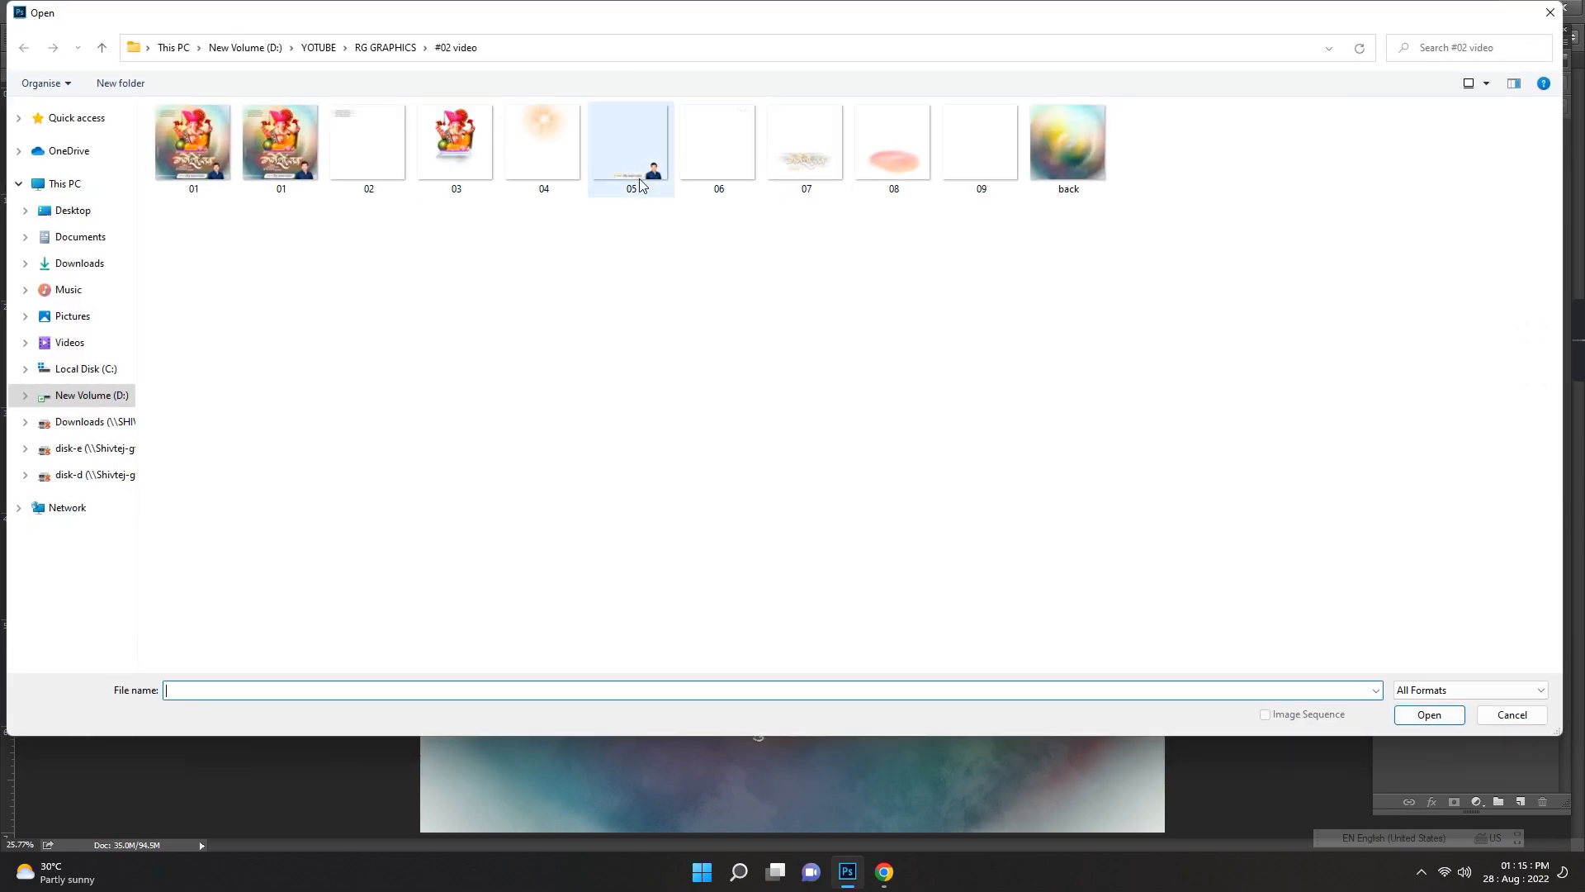
double_click(348, 118)
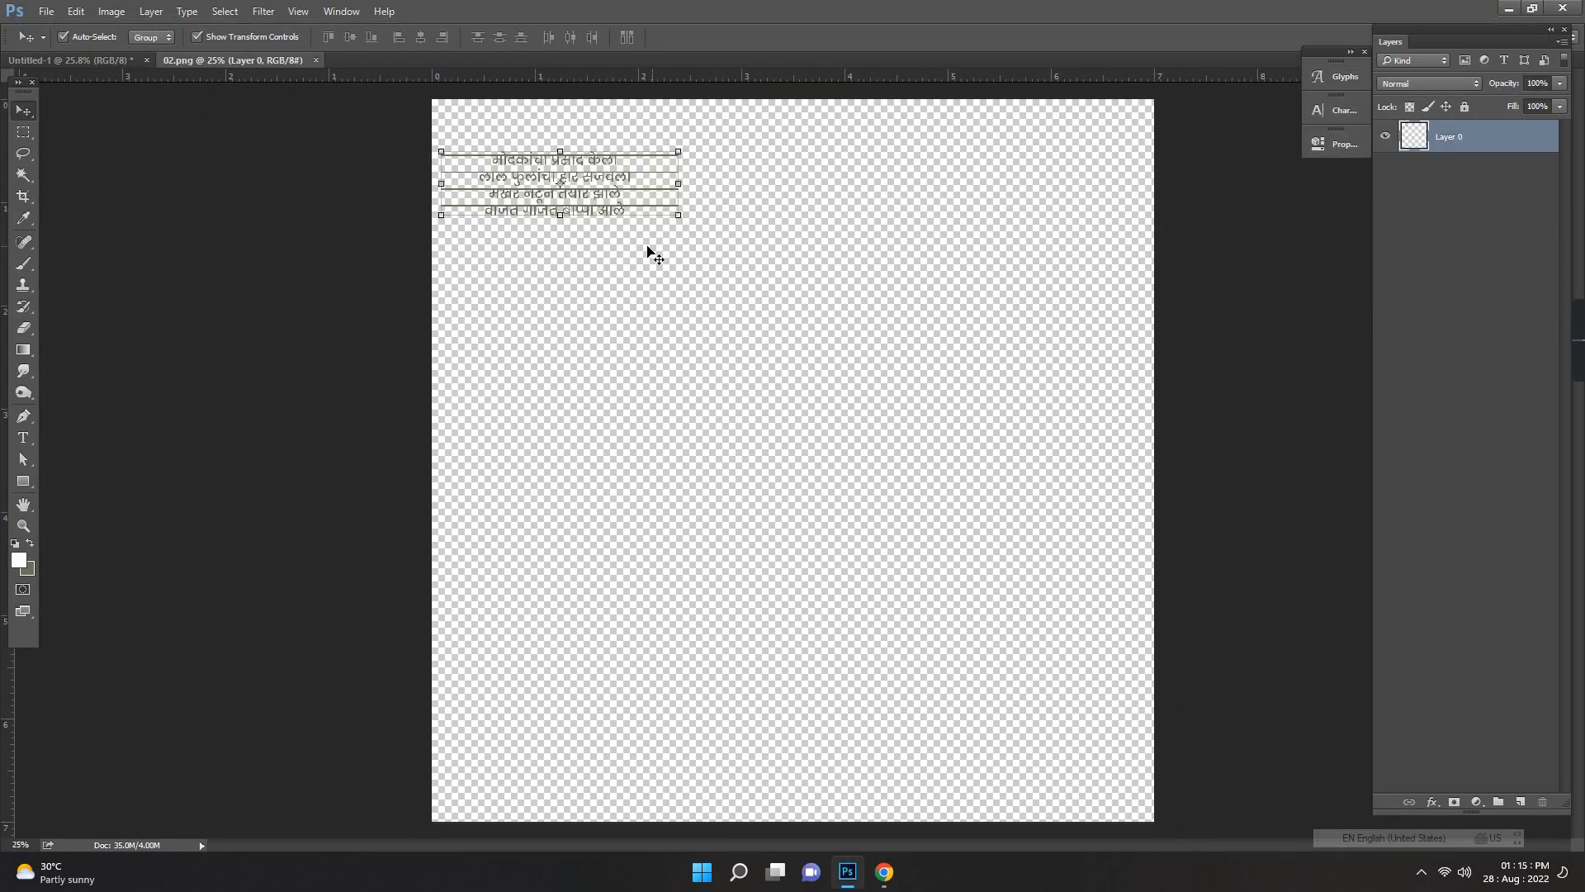
drag(617, 169, 308, 110)
drag(119, 80, 122, 86)
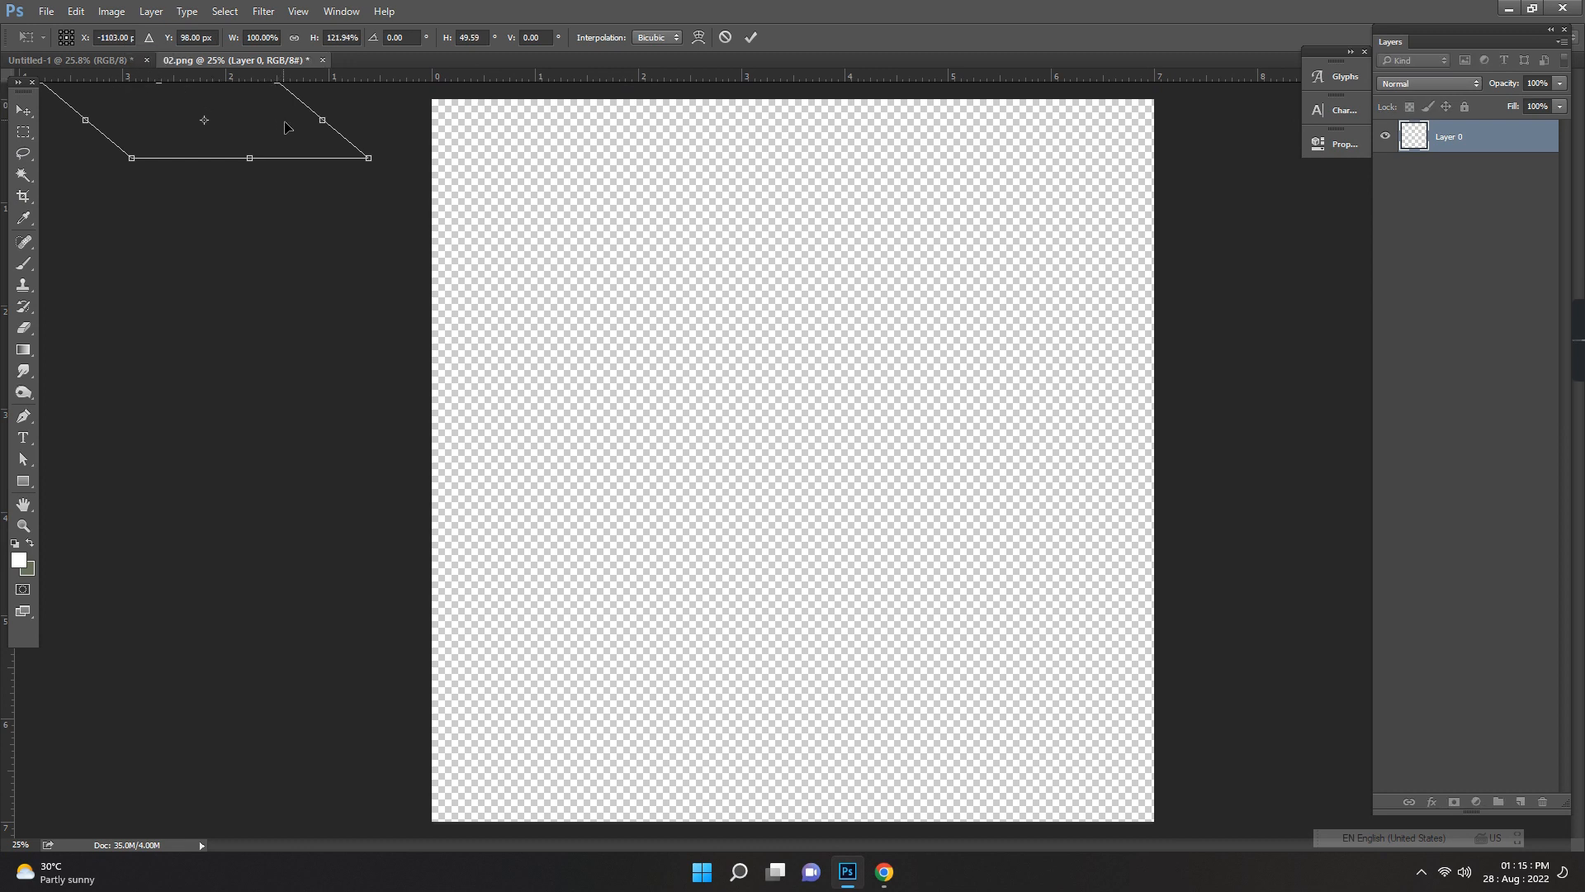
key(ctrl+z)
drag(322, 140, 122, 67)
key(Return)
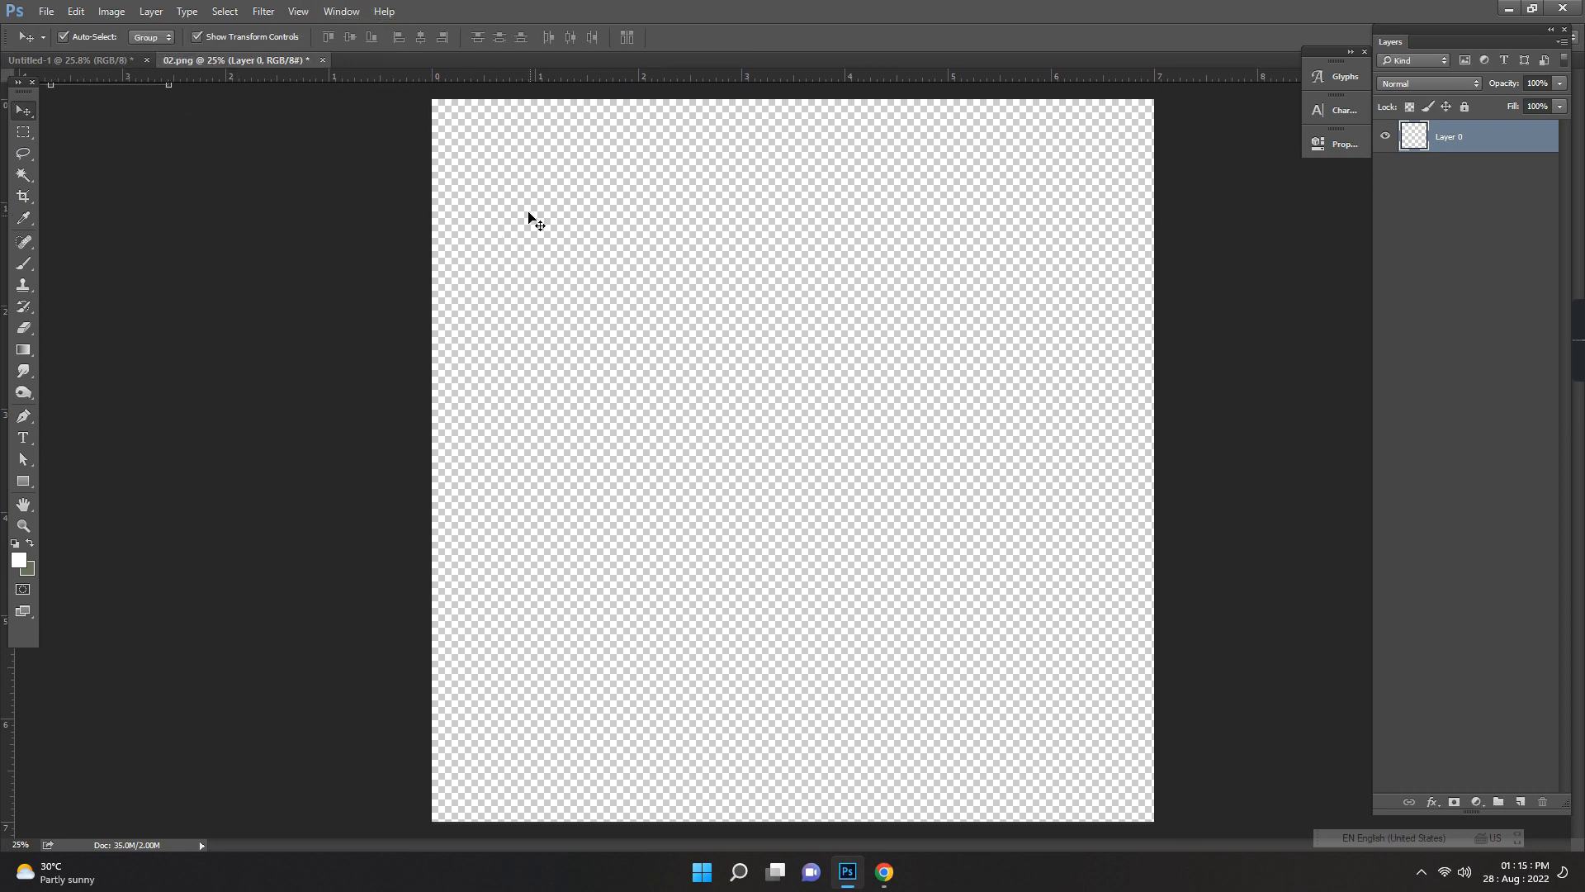
key(ctrl+alt+z)
key(ctrl+alt+z)
Step: Copy the four-line verse from 02.png into Untitled-1 and place it in the canvas's upper-left corner
drag(603, 181, 157, 89)
drag(378, 77, 412, 60)
click(94, 56)
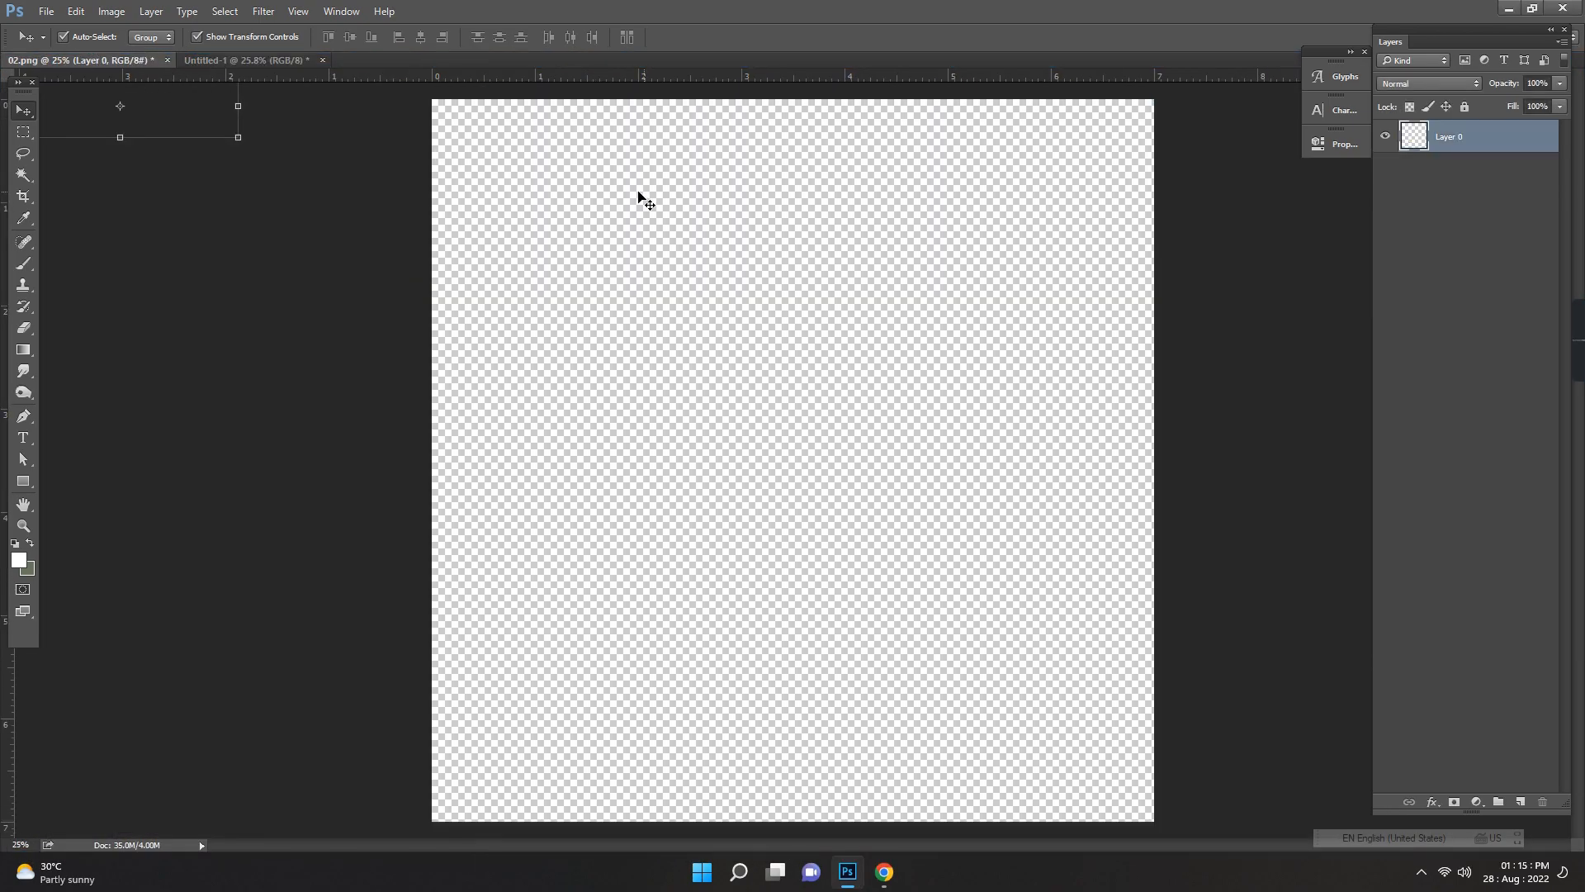
drag(195, 116, 608, 164)
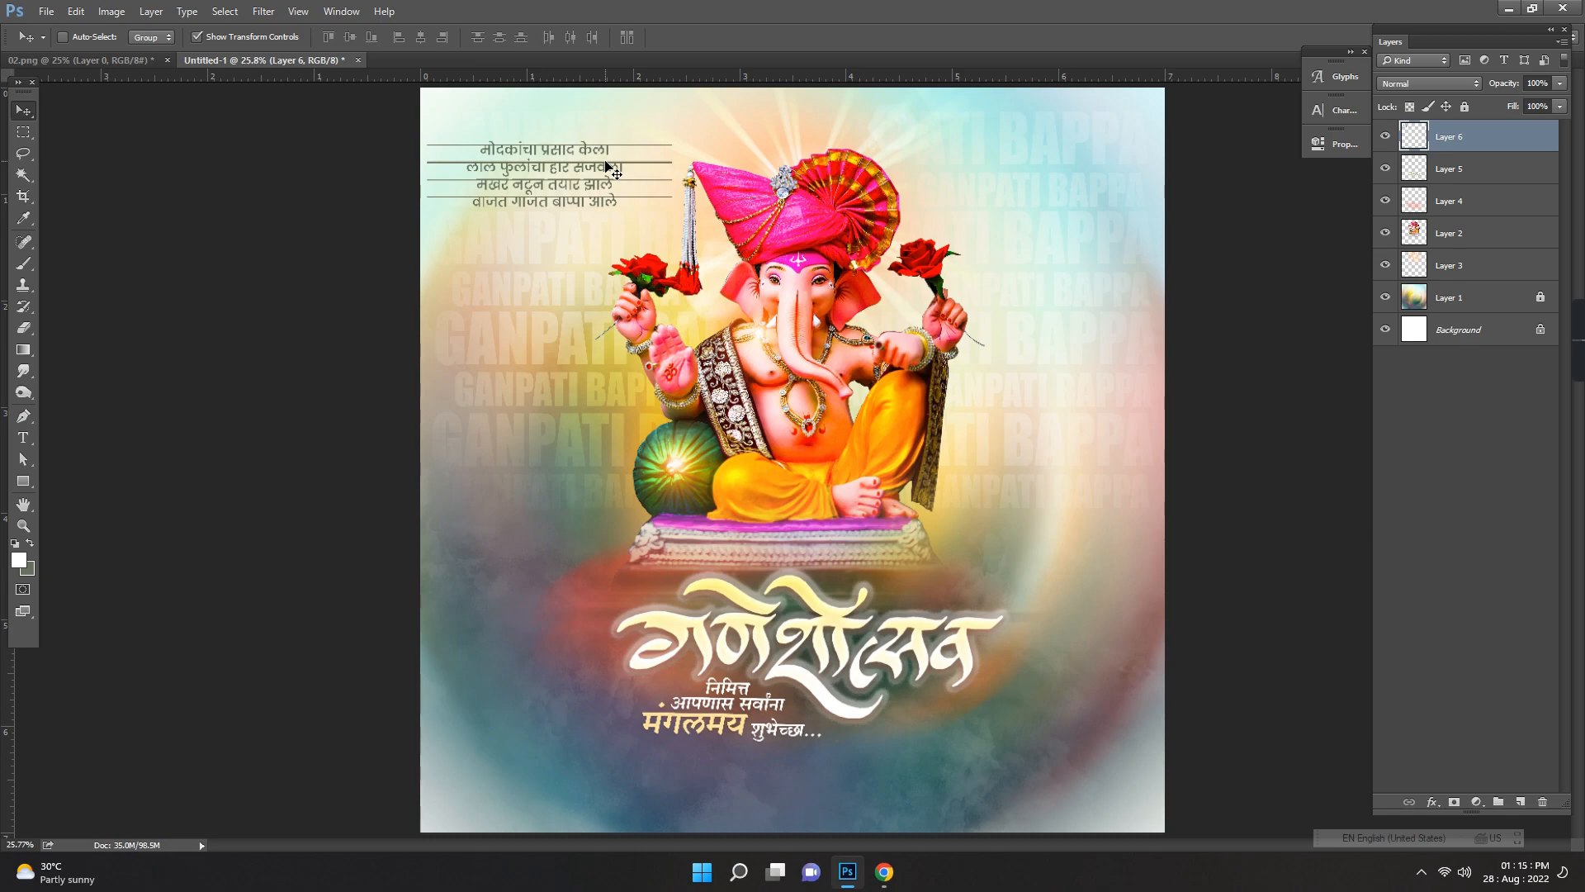
Step: Try the Overlay blend mode on the verse layer and change it to Luminosity
click(1450, 81)
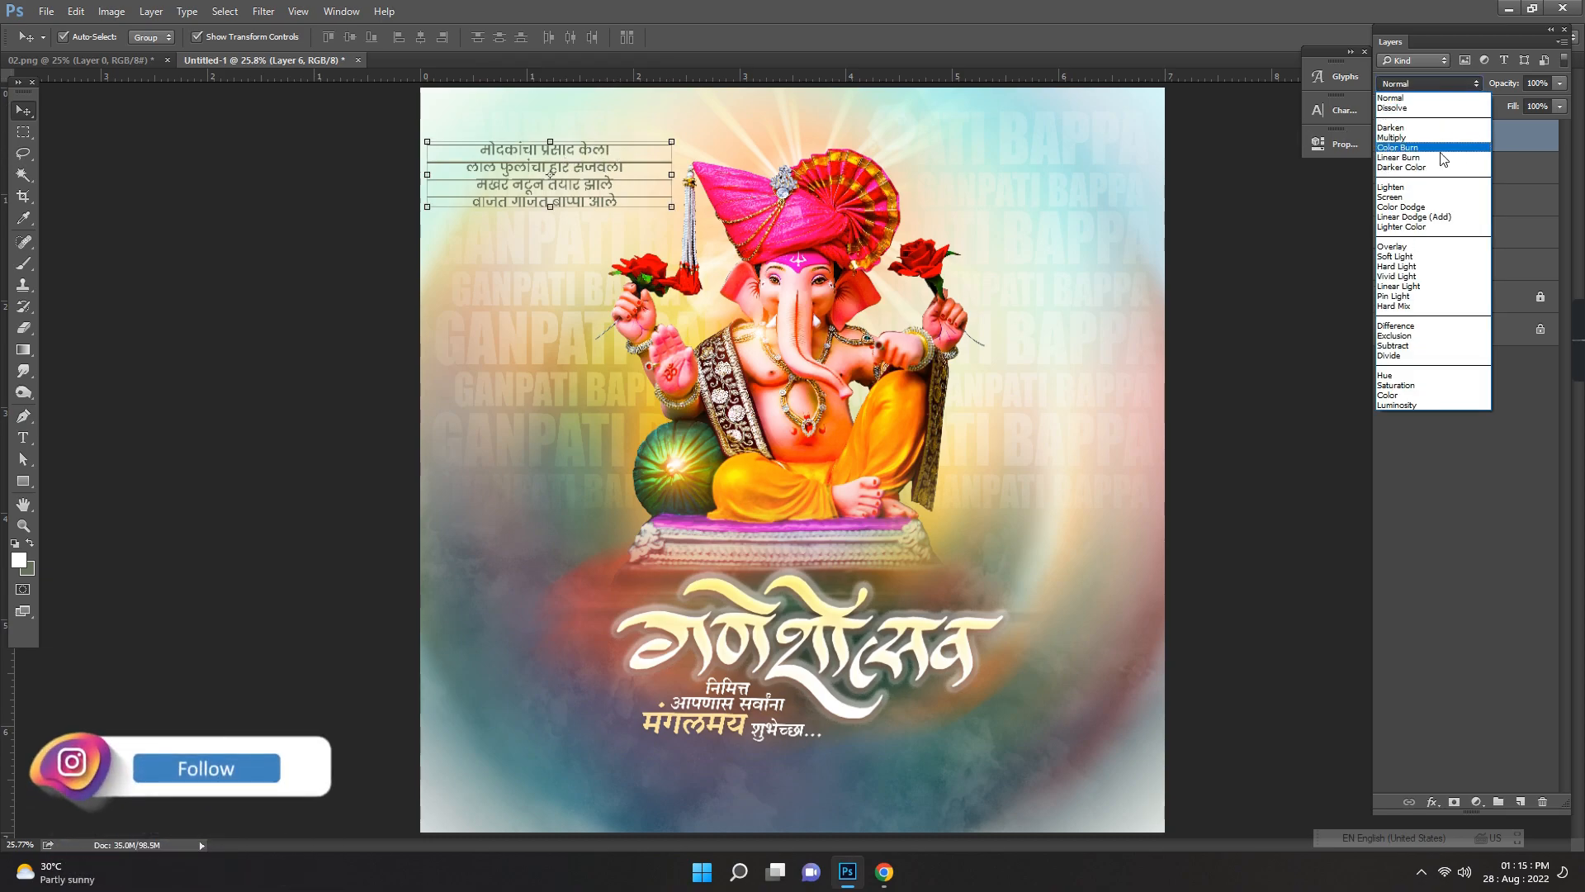
click(1437, 254)
click(1424, 84)
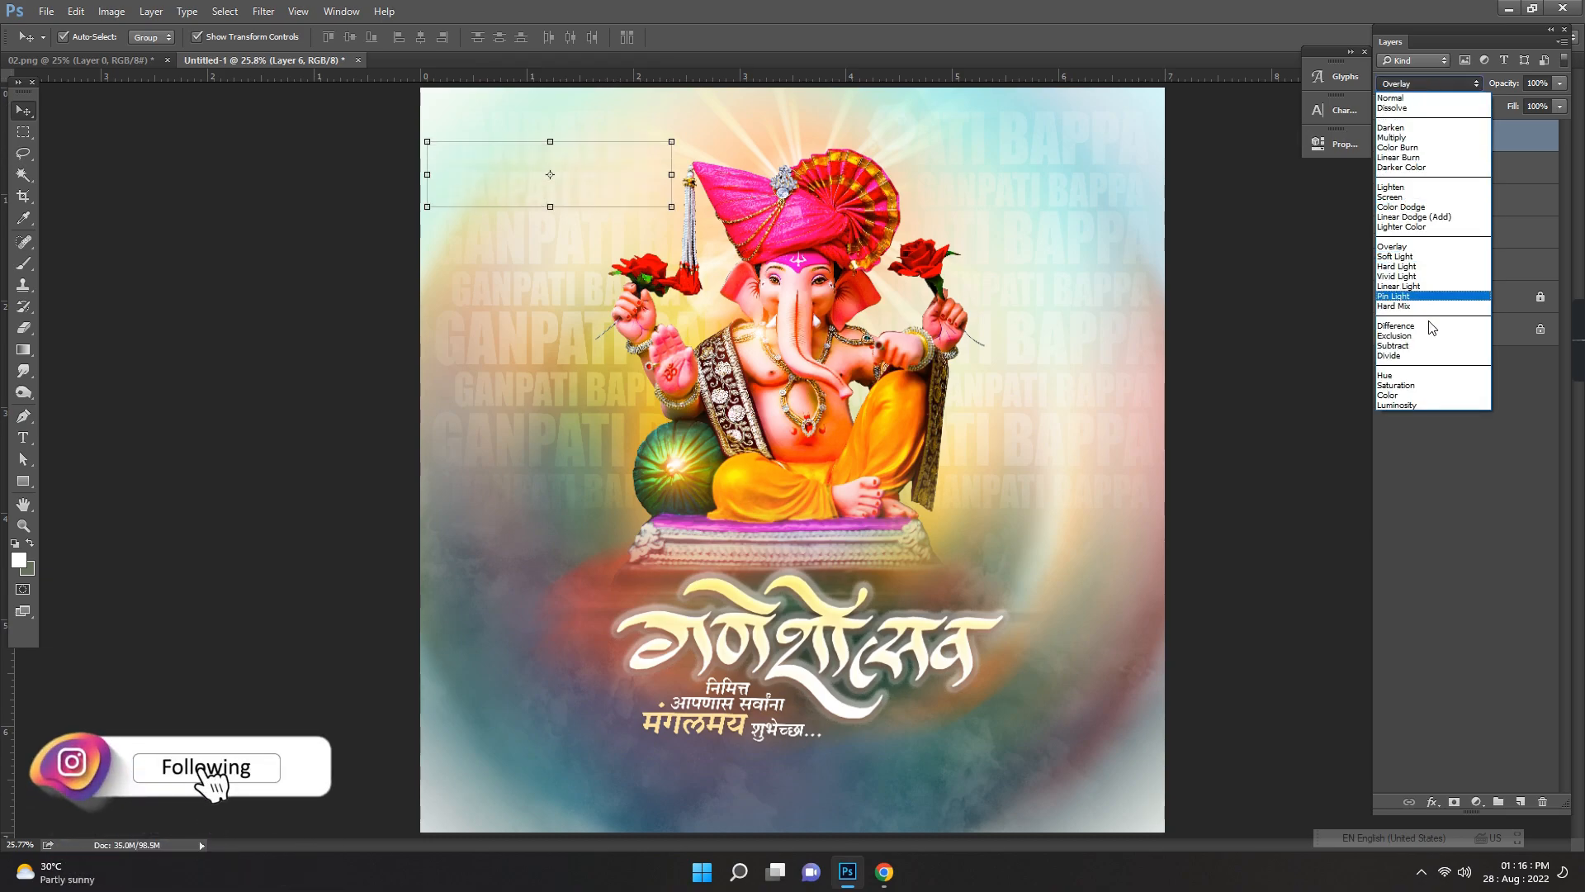
click(1420, 404)
click(1420, 400)
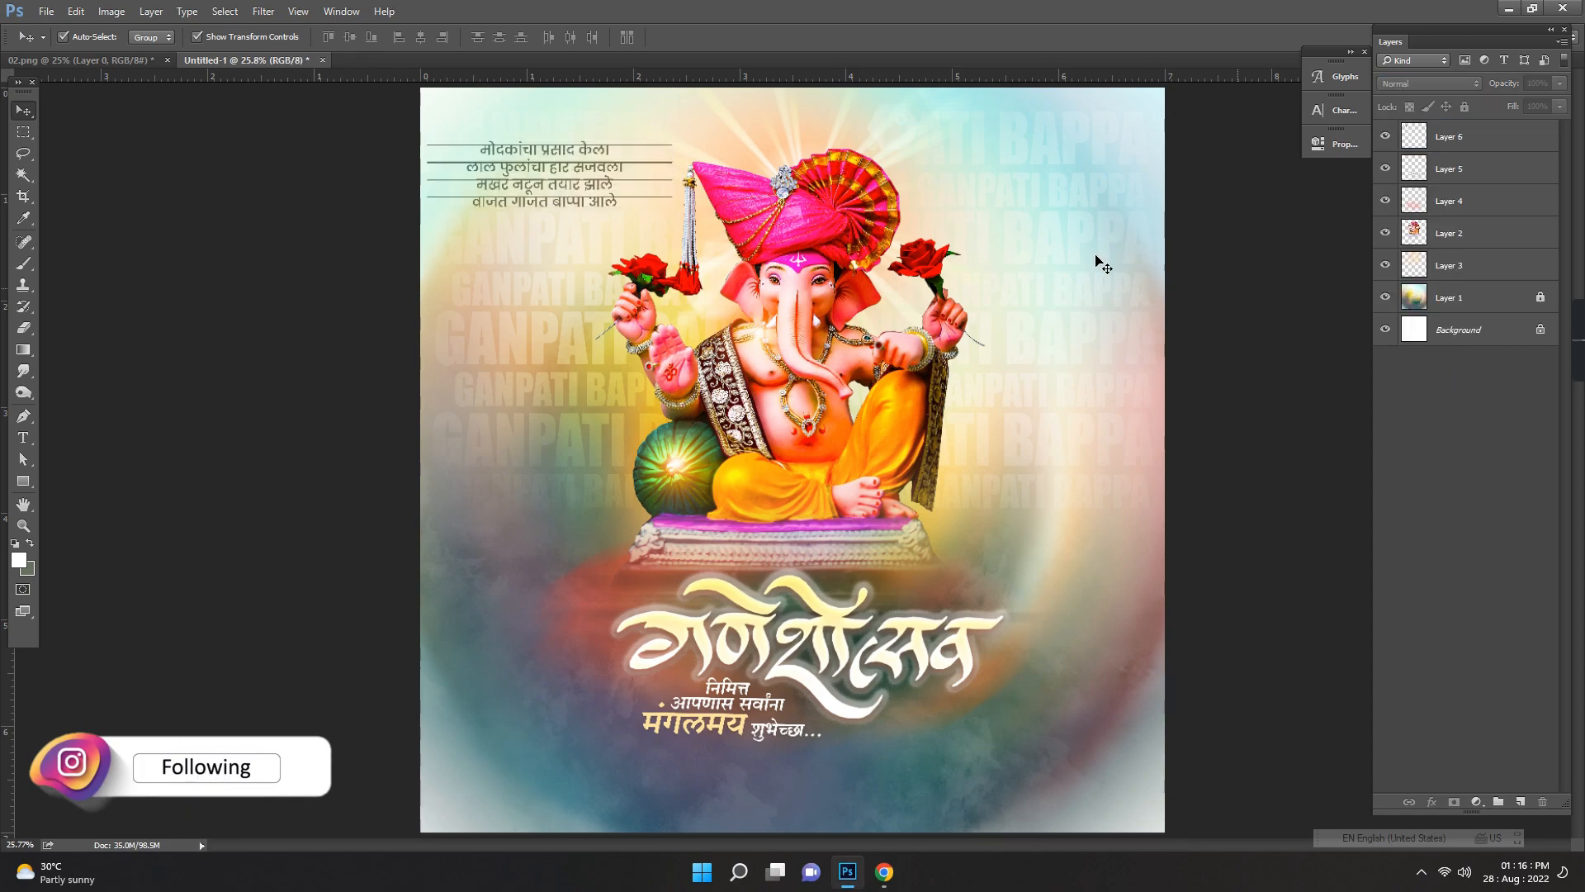
Step: Nudge the four-line verse layer up slightly in the canvas's upper-left corner
click(593, 171)
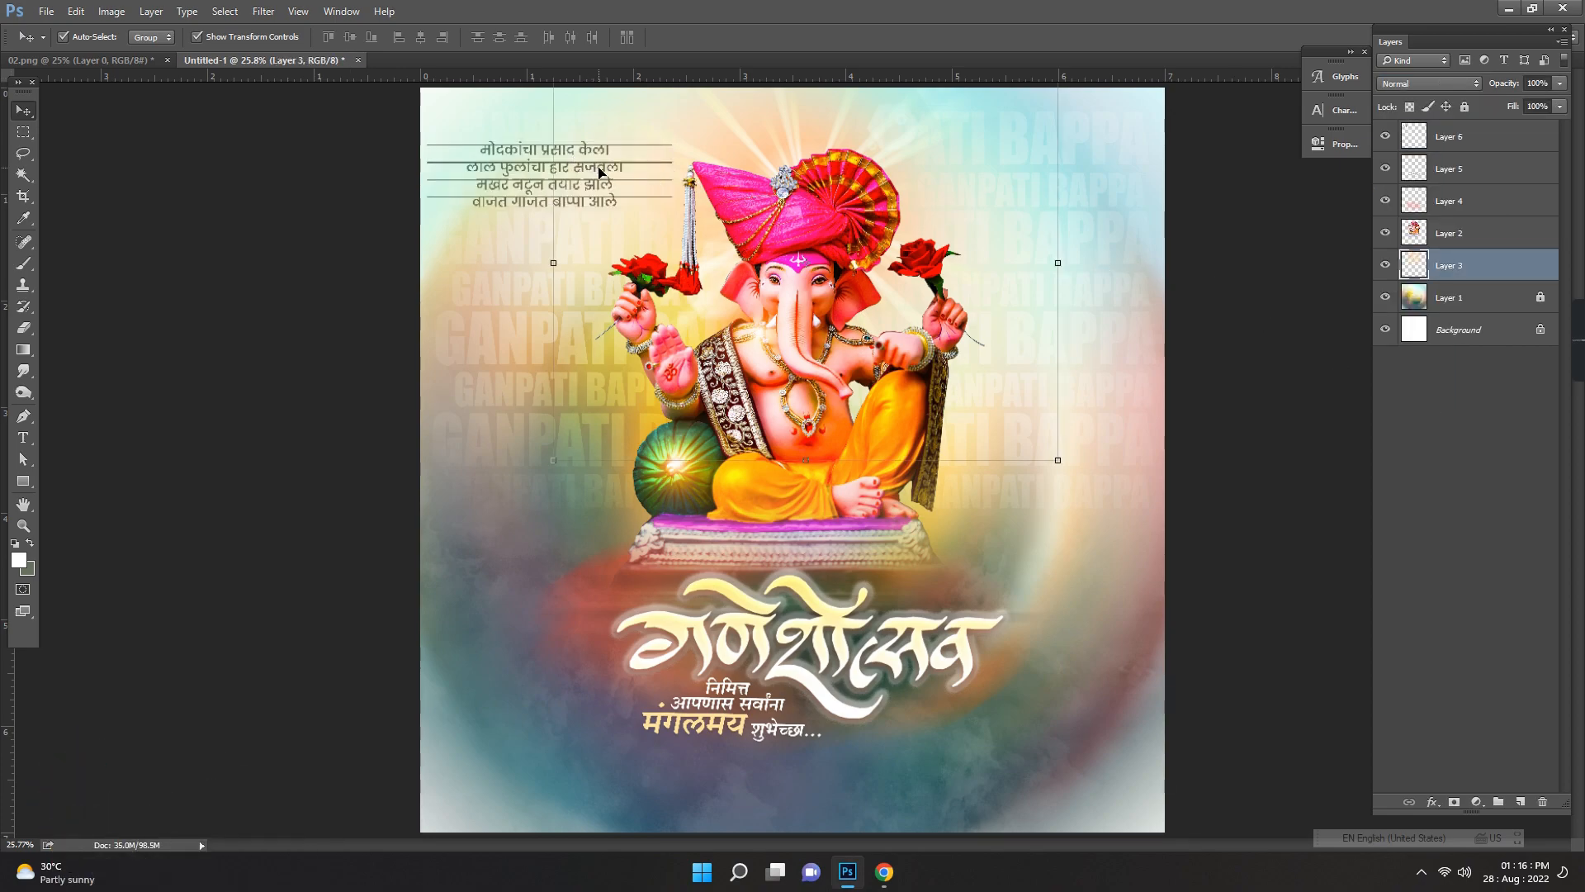
click(497, 168)
click(510, 167)
key(shift+Up)
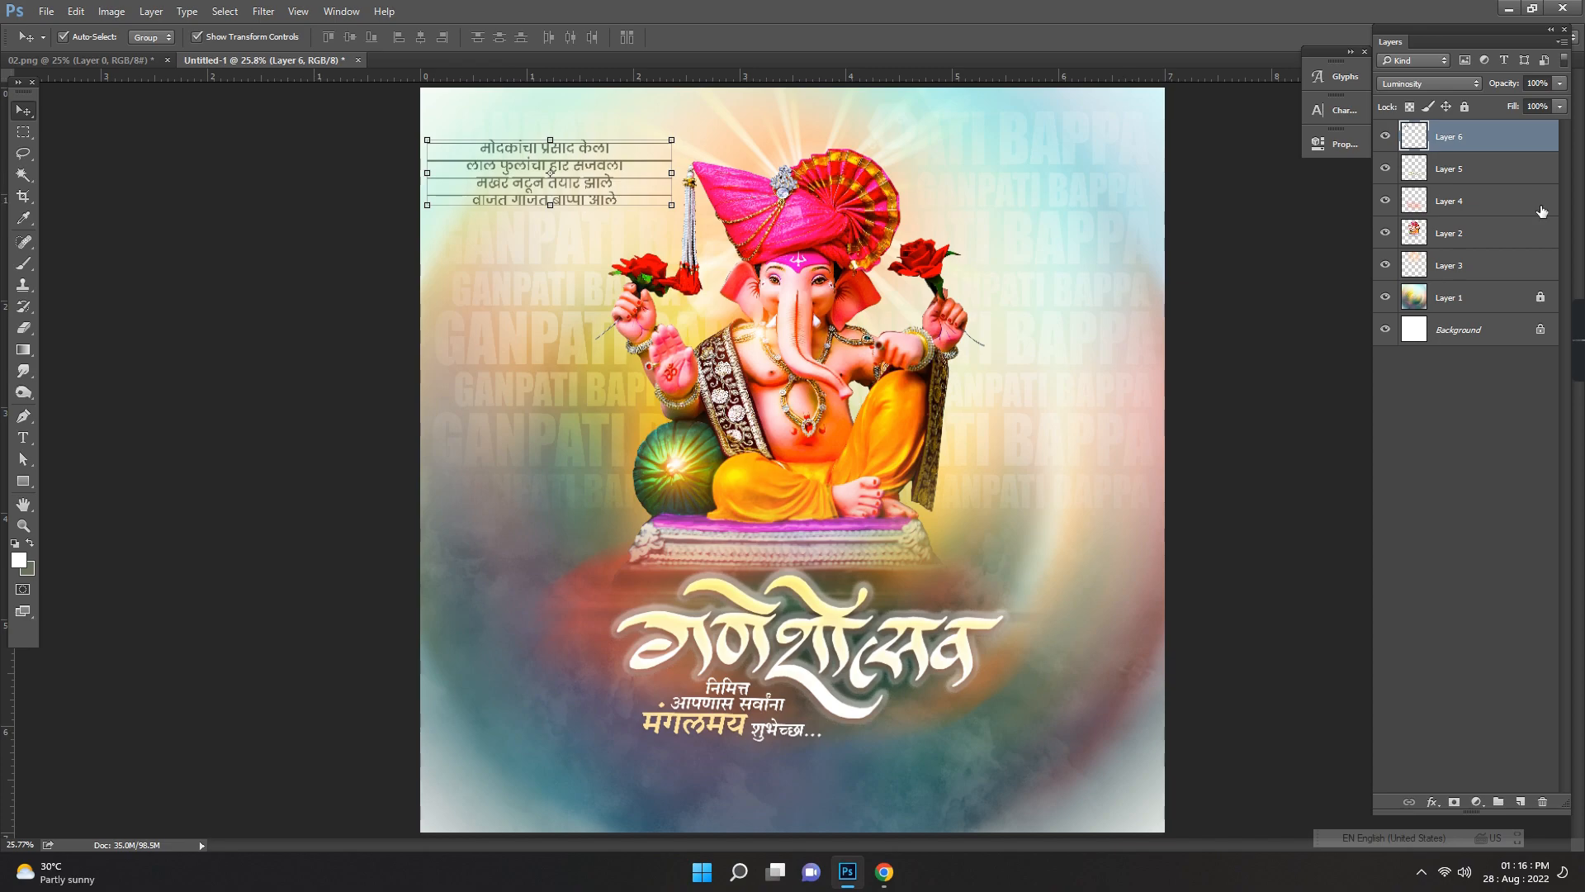
Step: Lock Layer 3 with the light flare and Layer 2 with the Ganesha figure
click(1425, 299)
click(1422, 273)
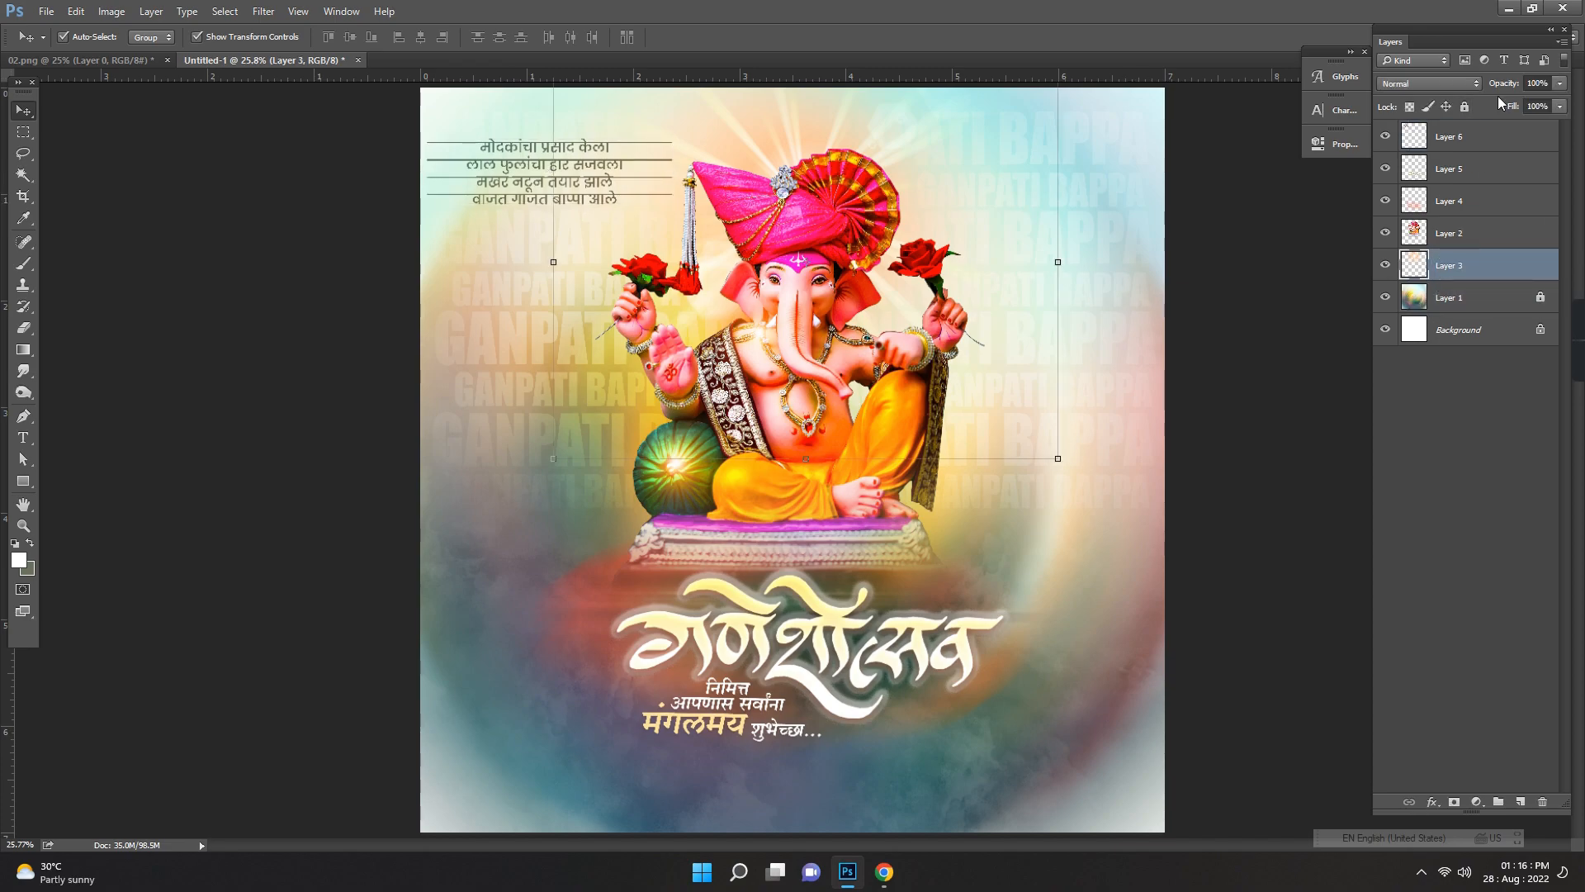
click(1465, 107)
click(1468, 223)
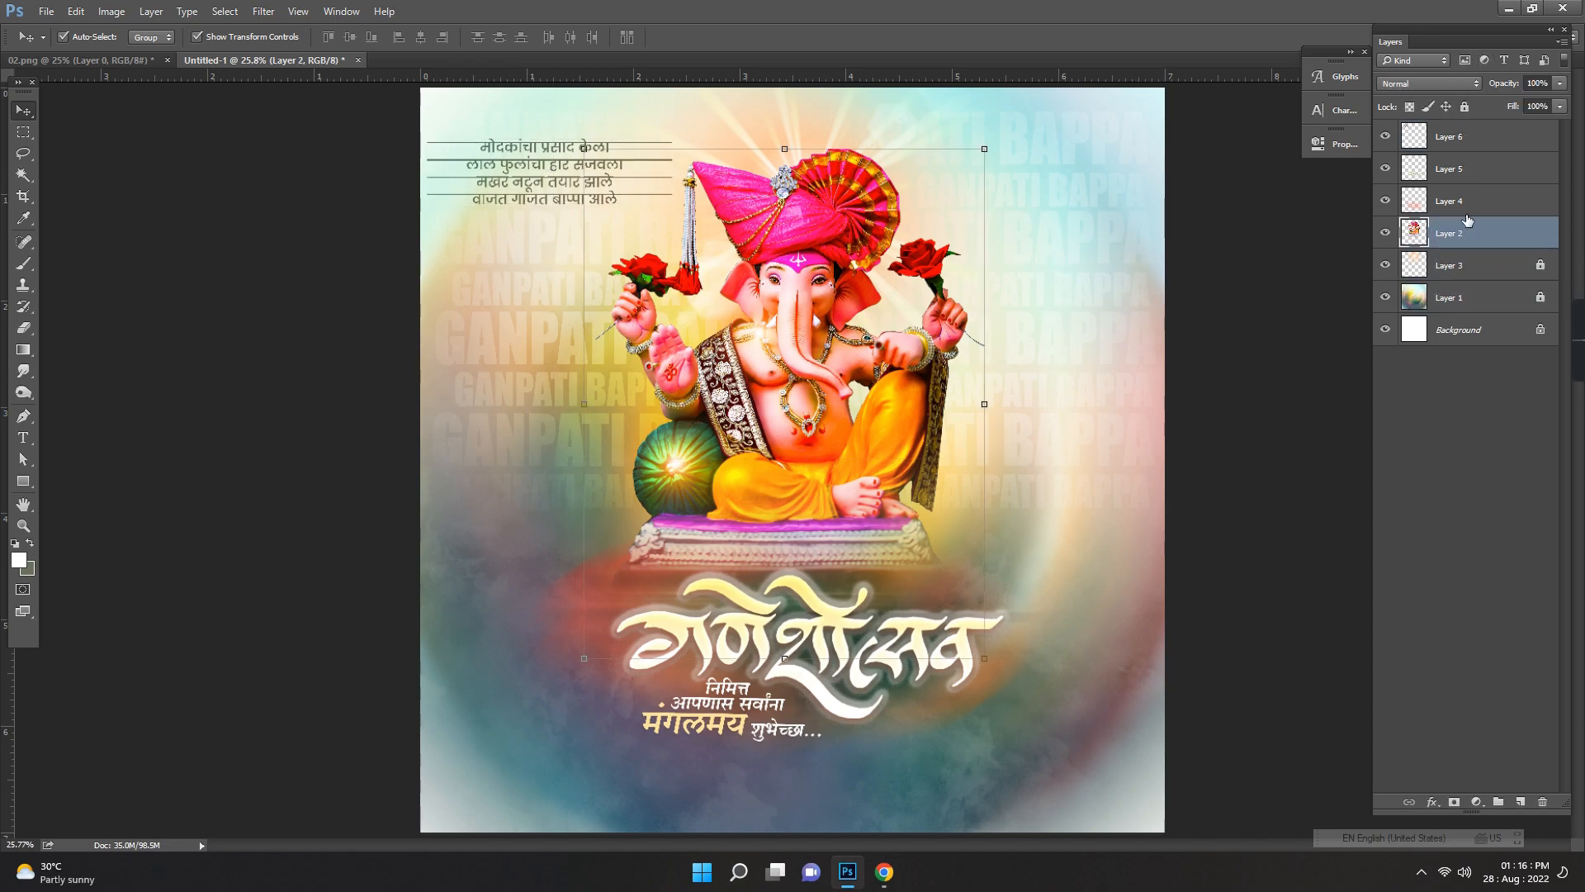
click(1465, 108)
click(1232, 338)
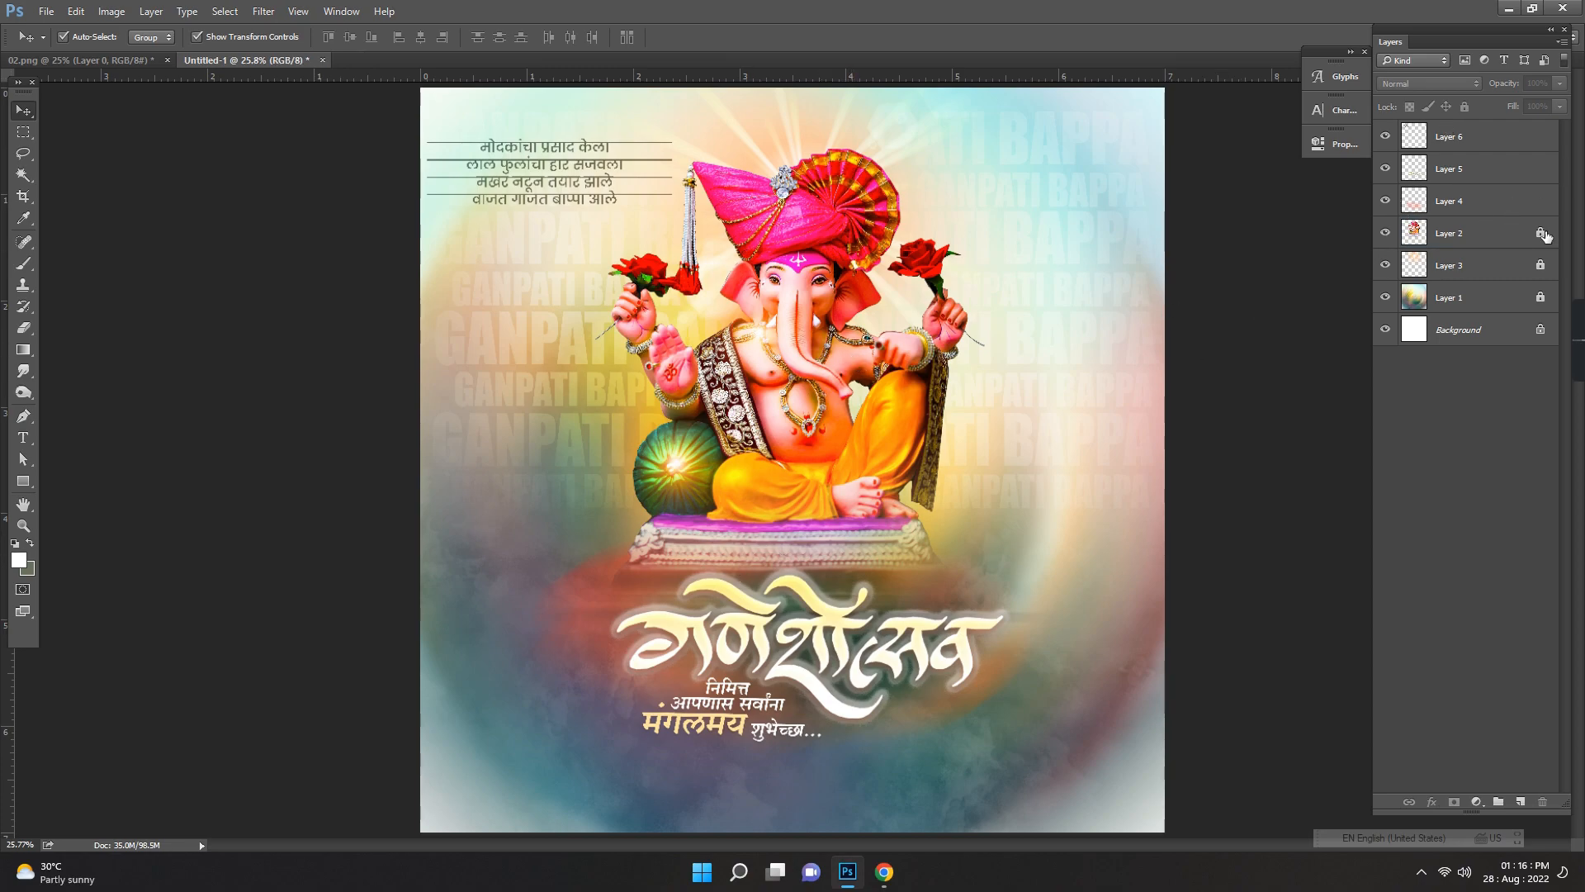
click(1503, 241)
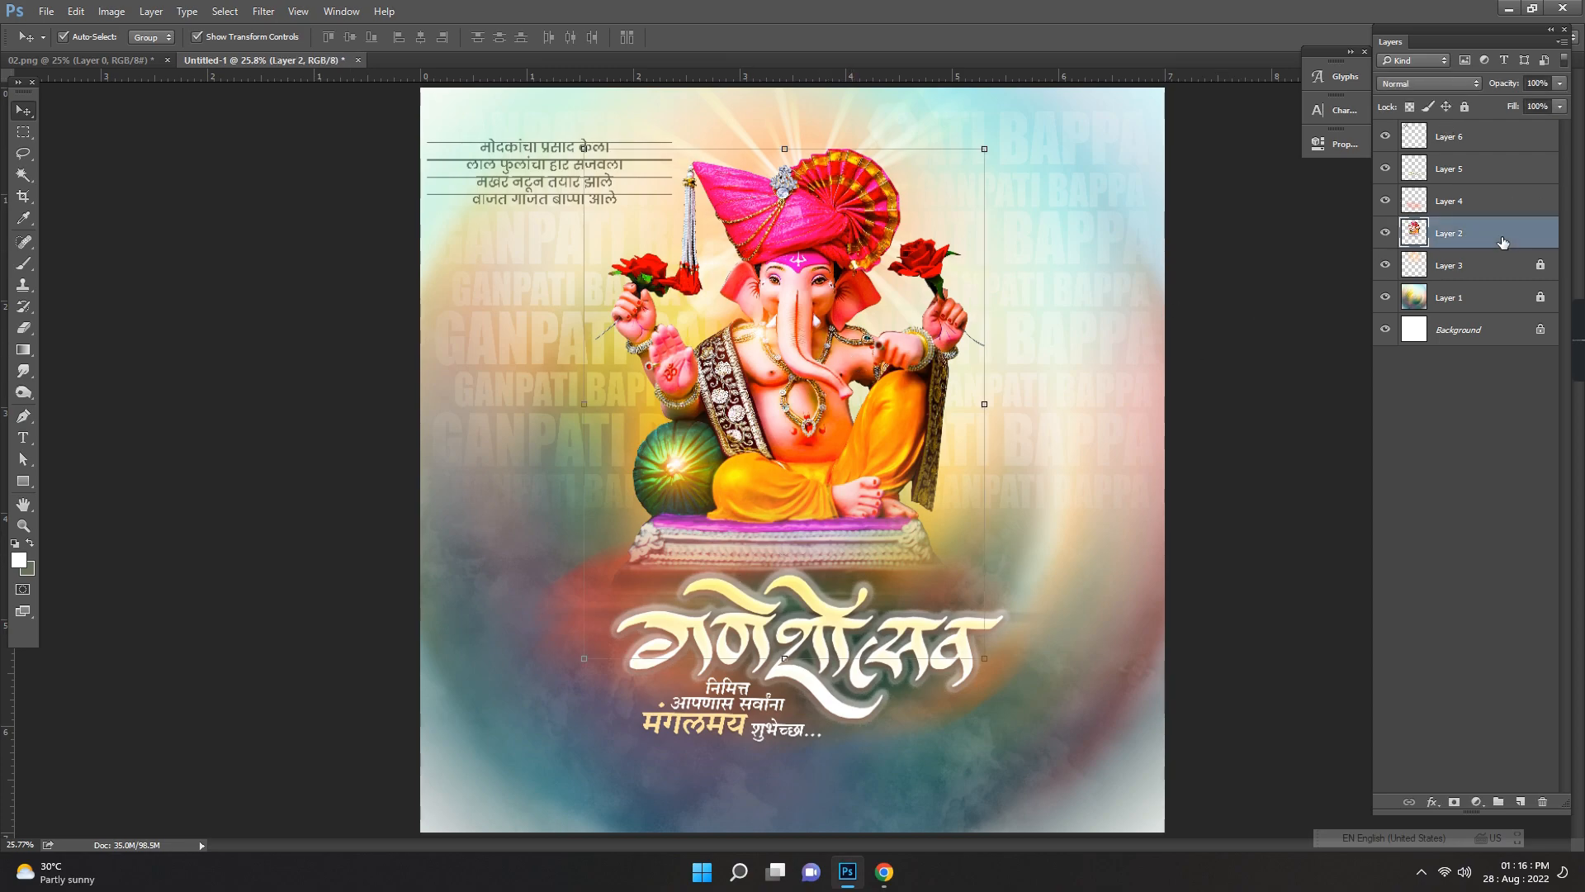
click(1464, 107)
click(1232, 248)
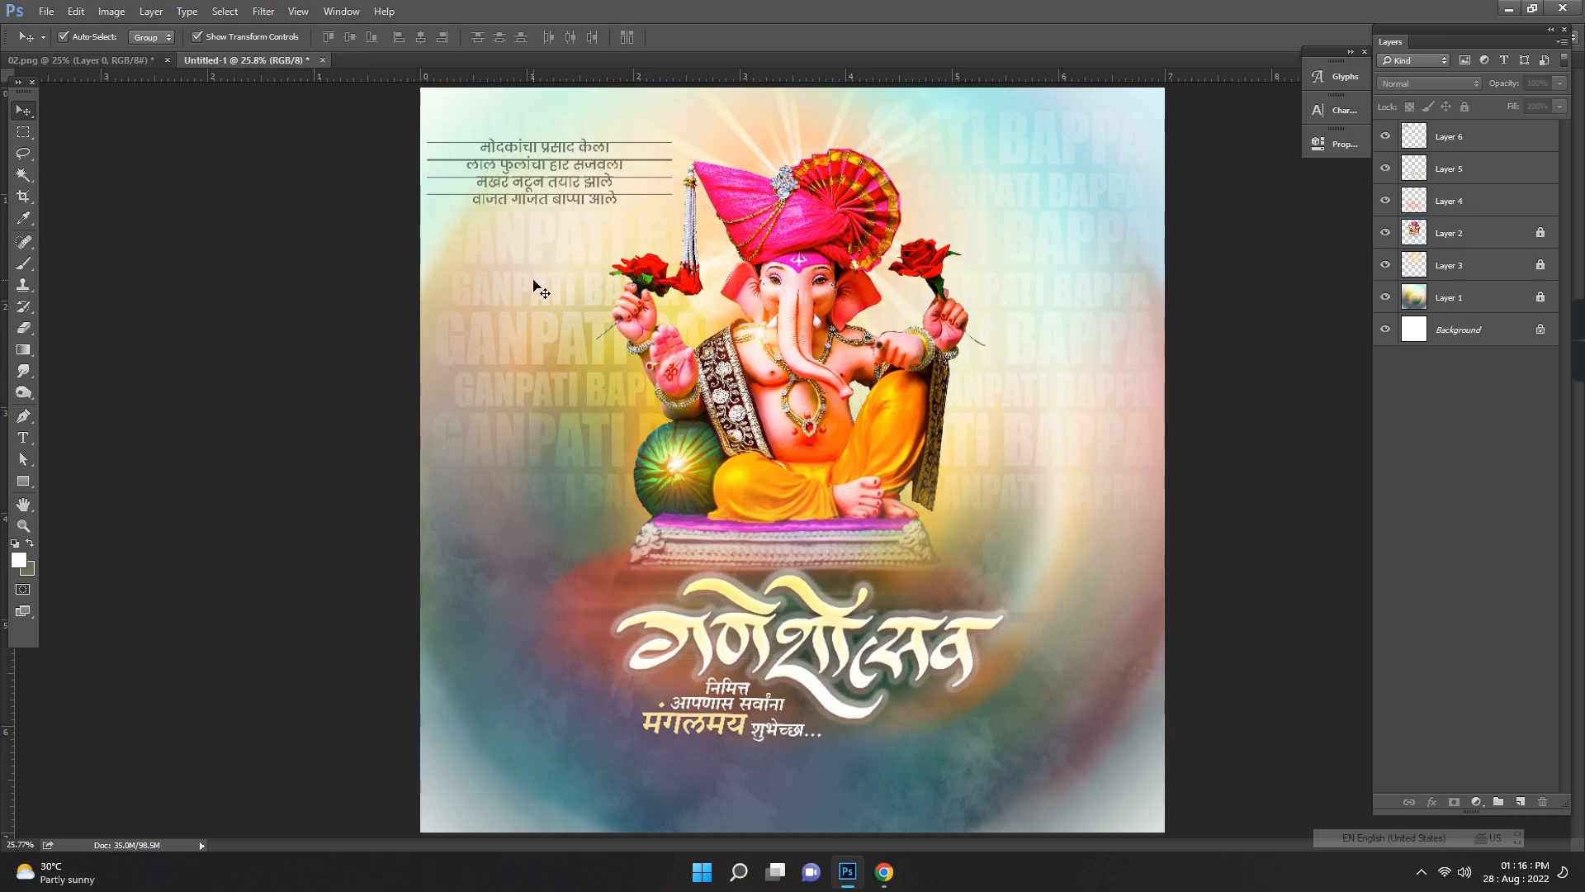
Step: Open 05.png and copy its portrait with the name banner into Untitled-1 near the canvas's lower edge
key(ctrl+o)
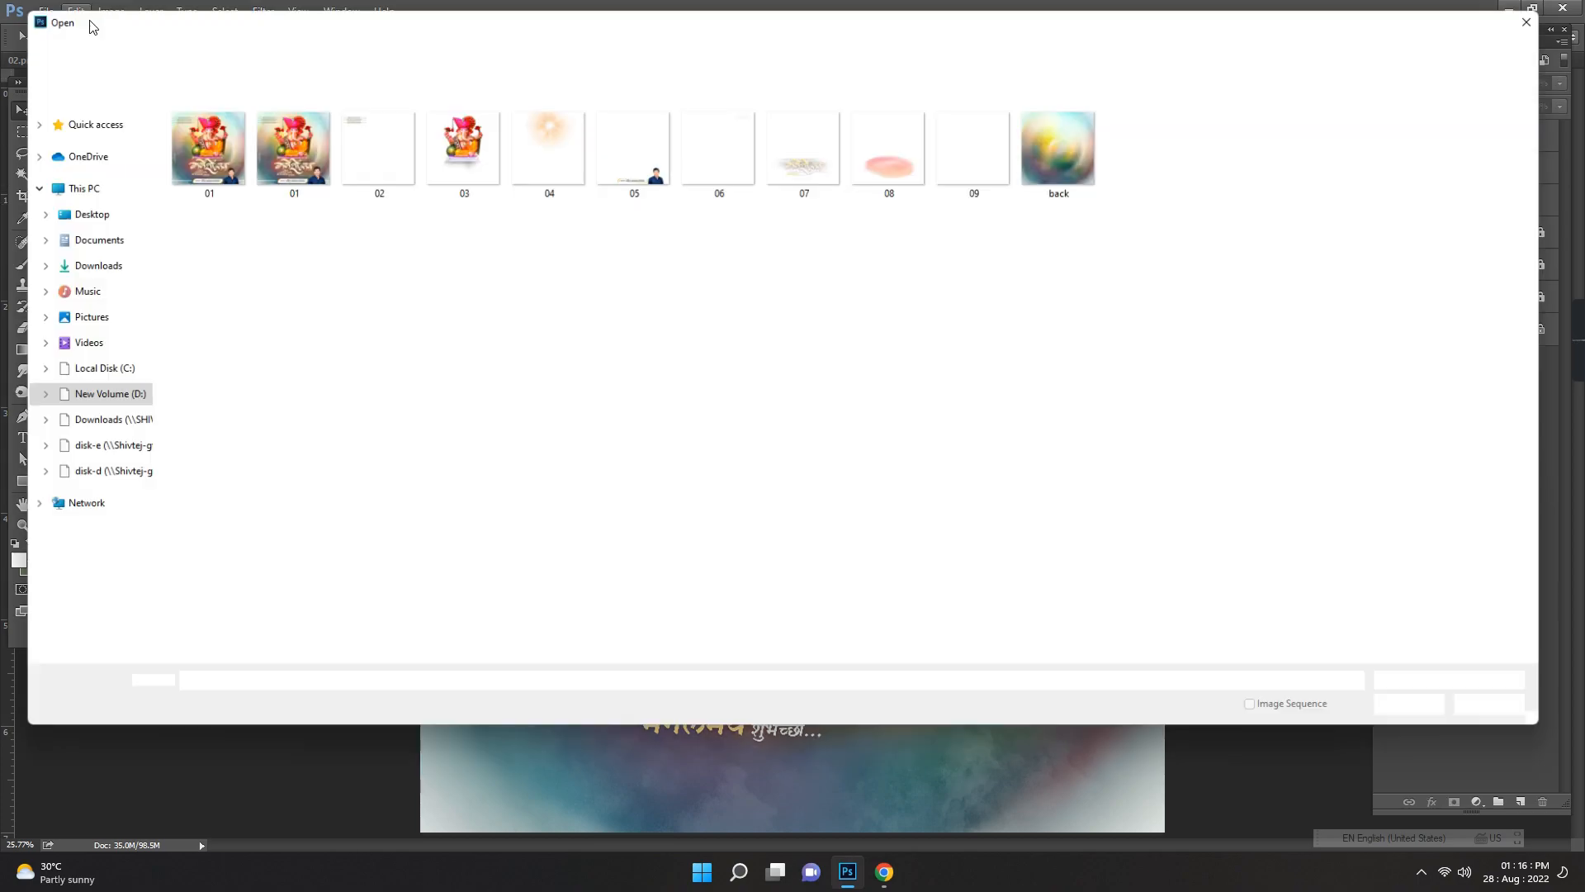
double_click(647, 151)
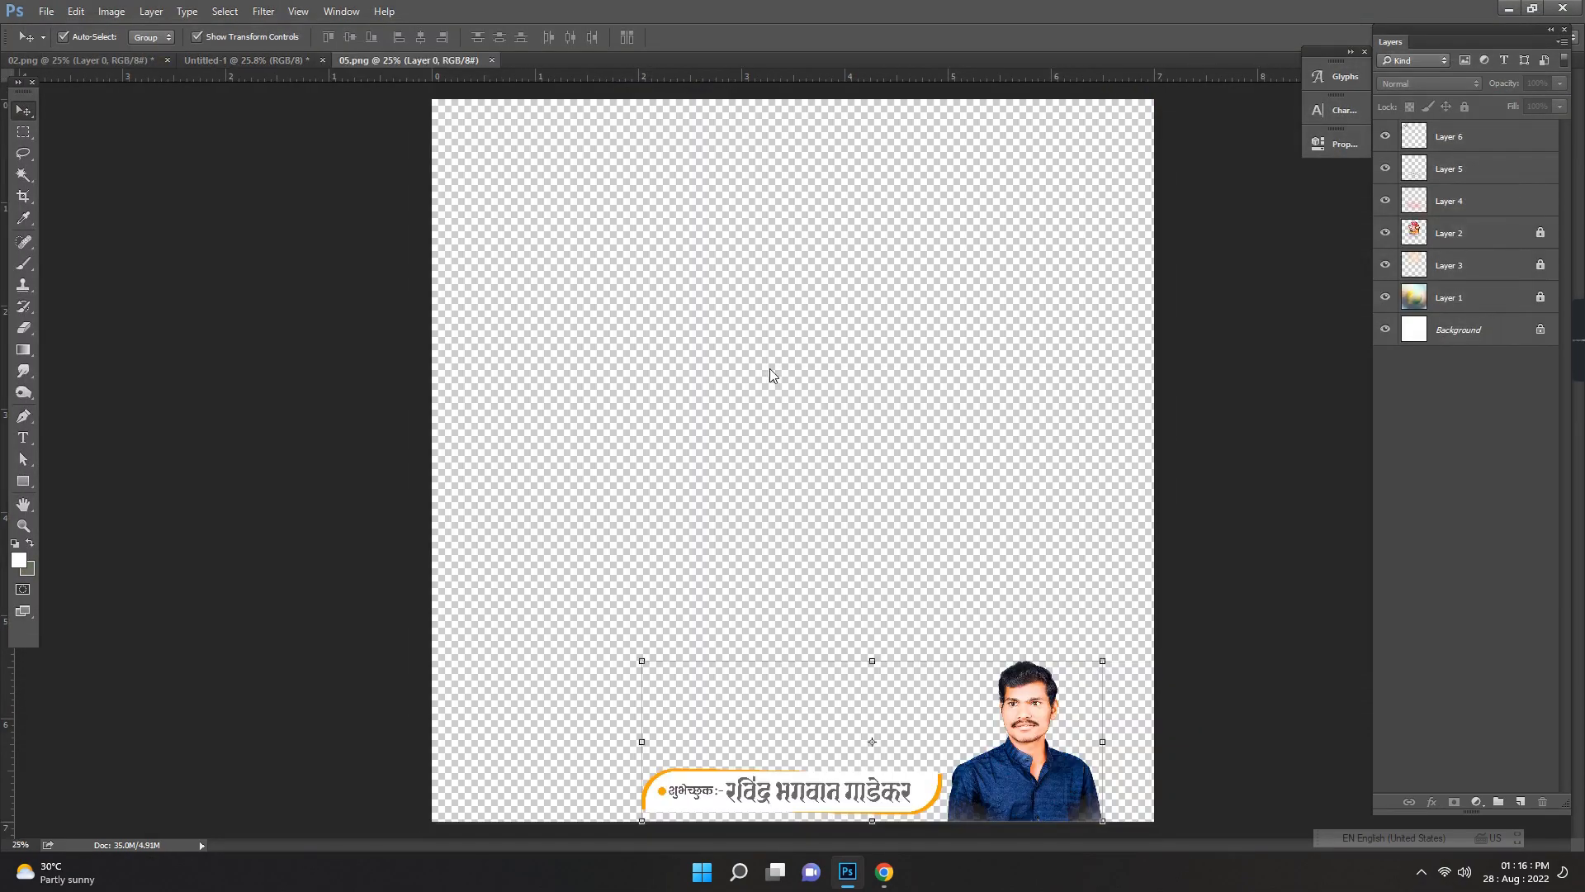
drag(1030, 735, 239, 115)
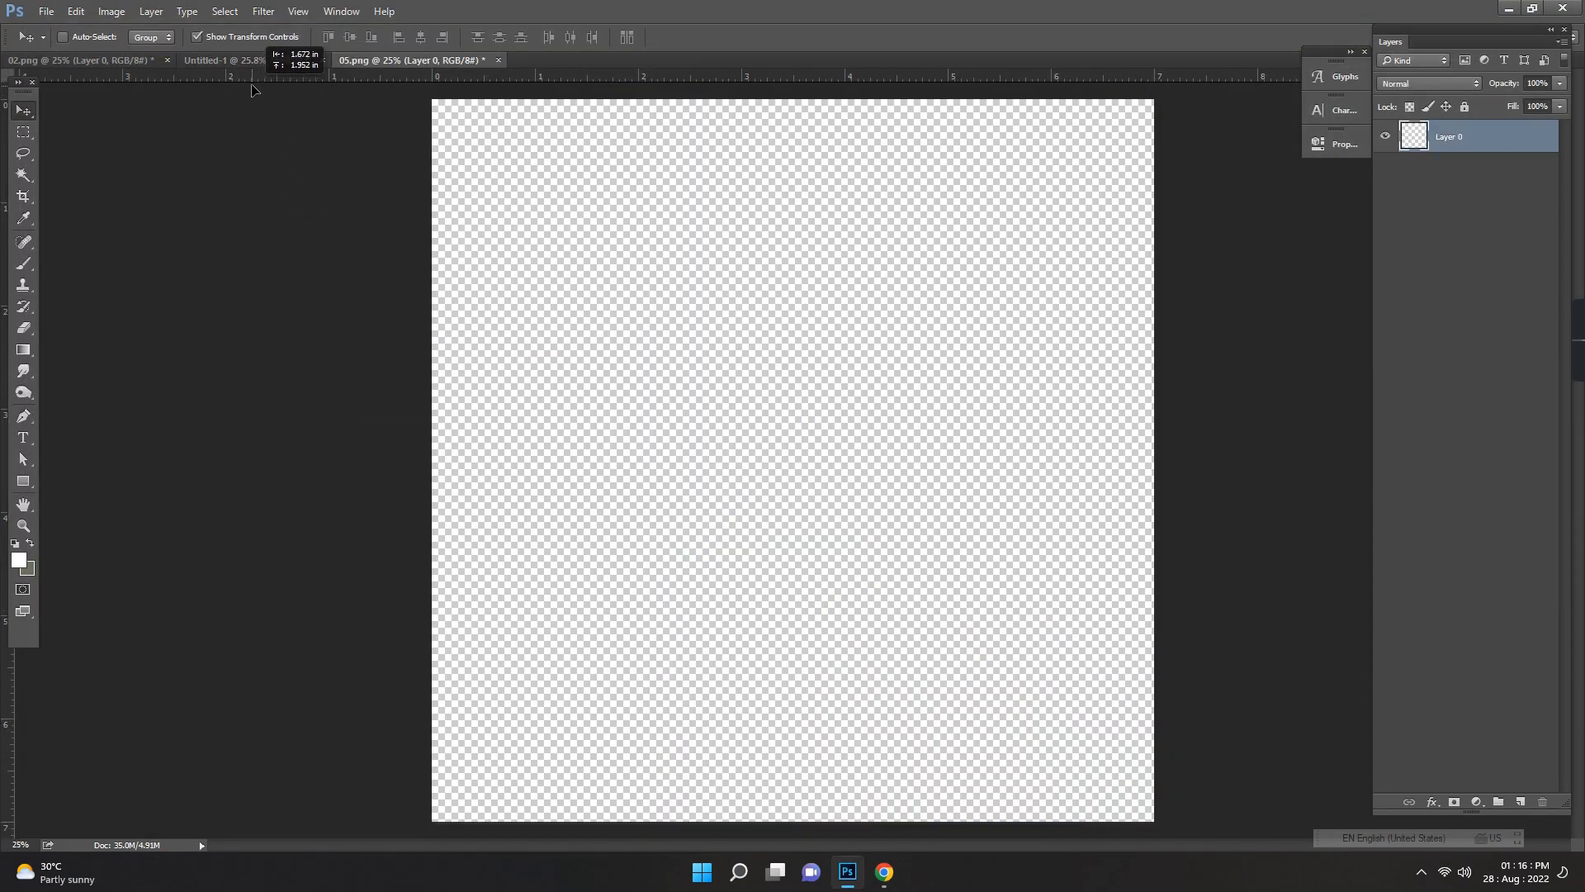
drag(309, 68, 868, 620)
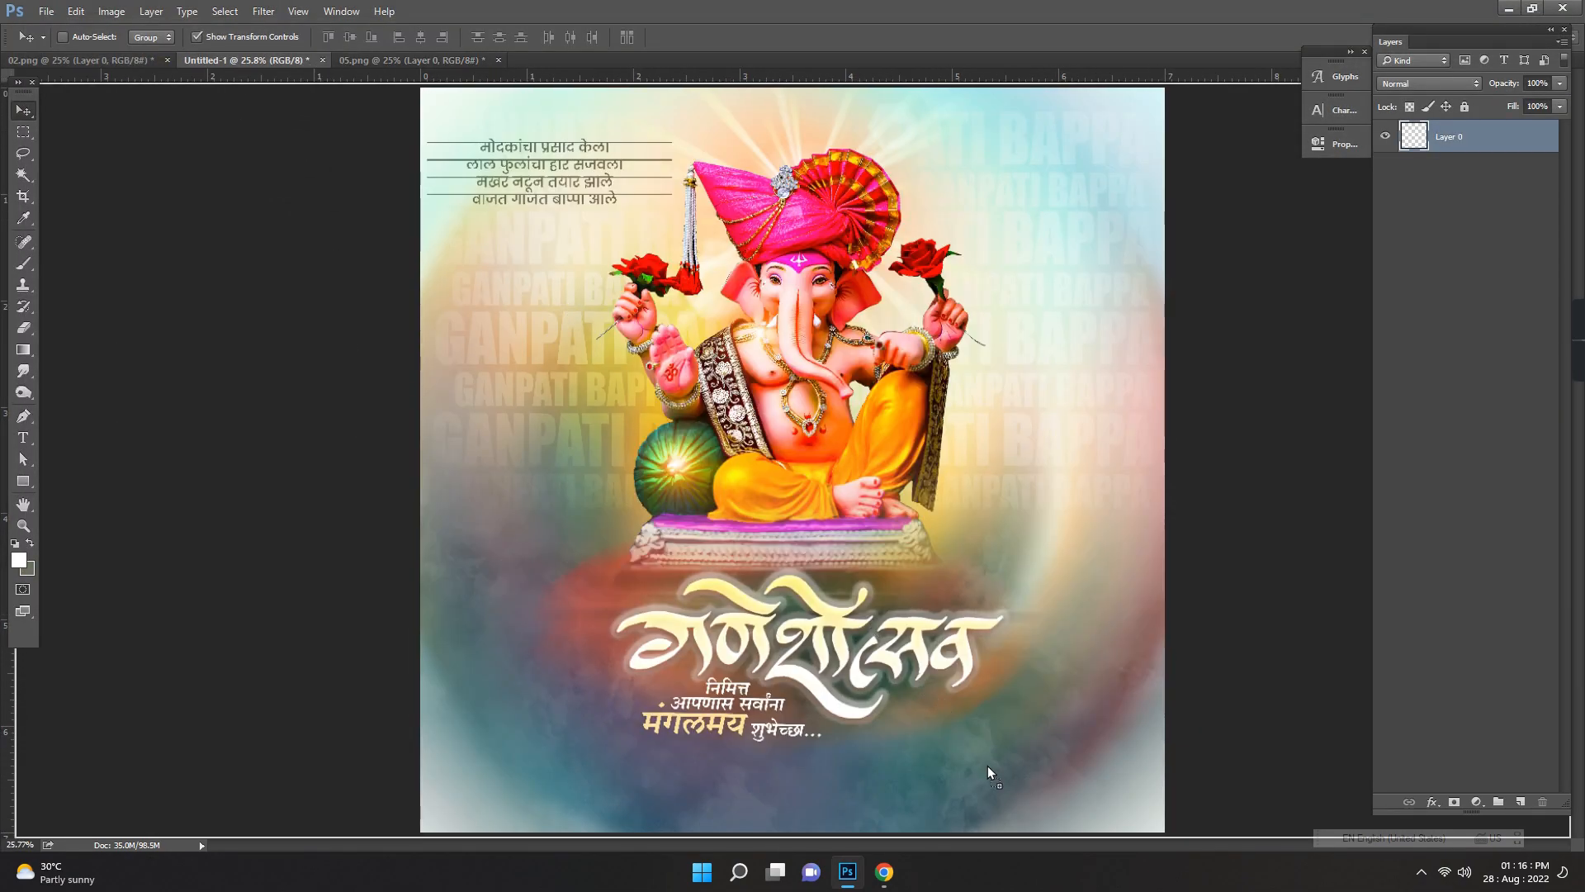
drag(987, 765, 990, 750)
Step: Move the portrait and name banner up so that their lower edge sits exactly on the canvas's bottom edge
key(ctrl+t)
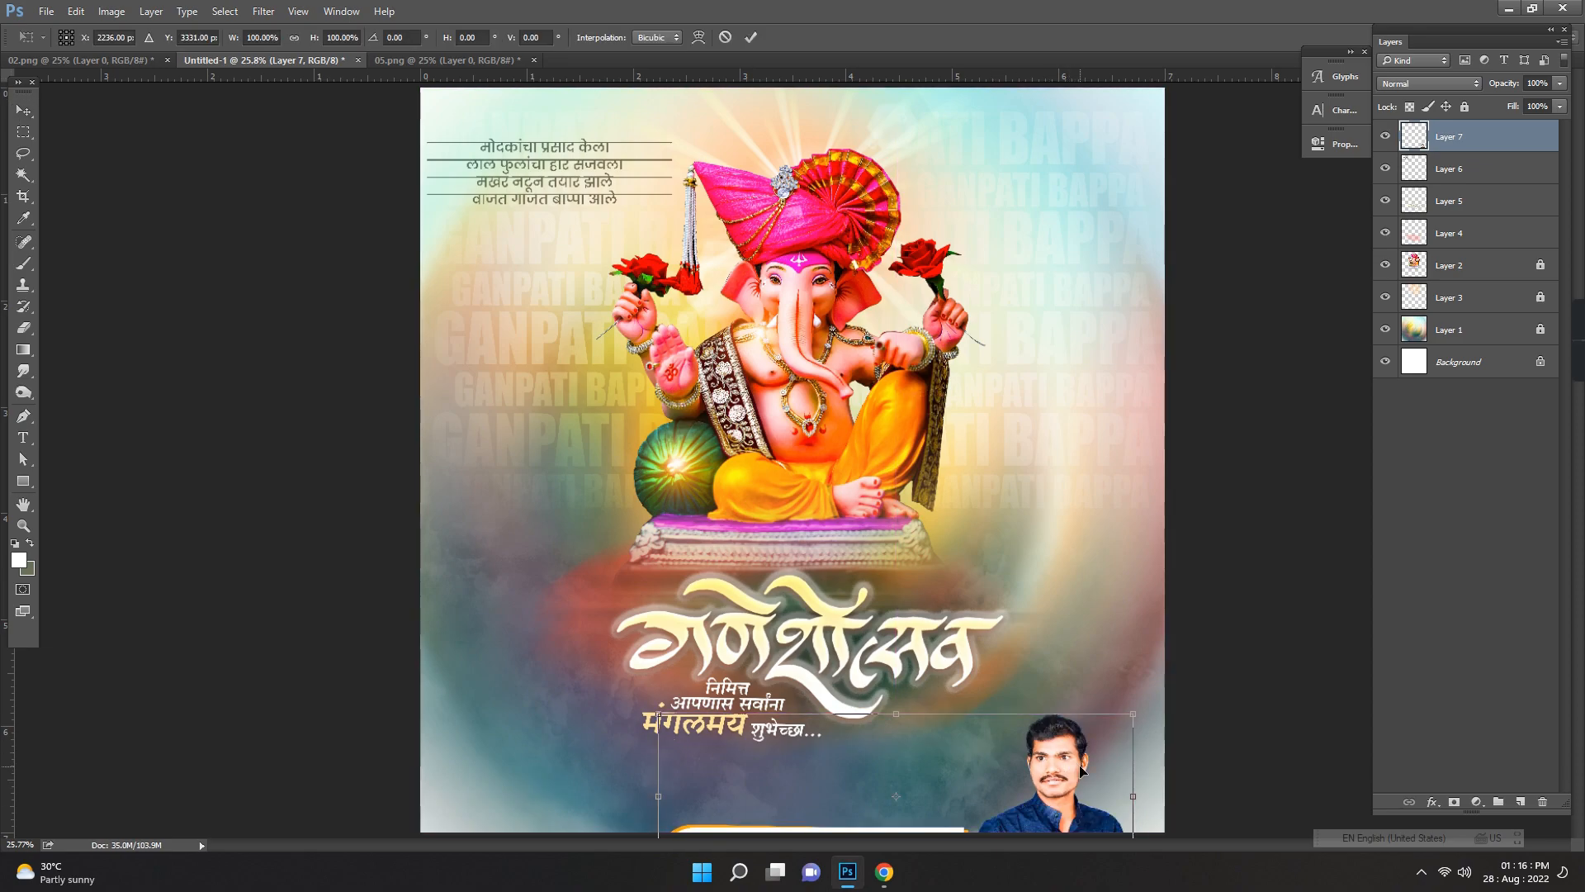
drag(1082, 771, 1020, 596)
key(Return)
scroll(1057, 728, up, 3)
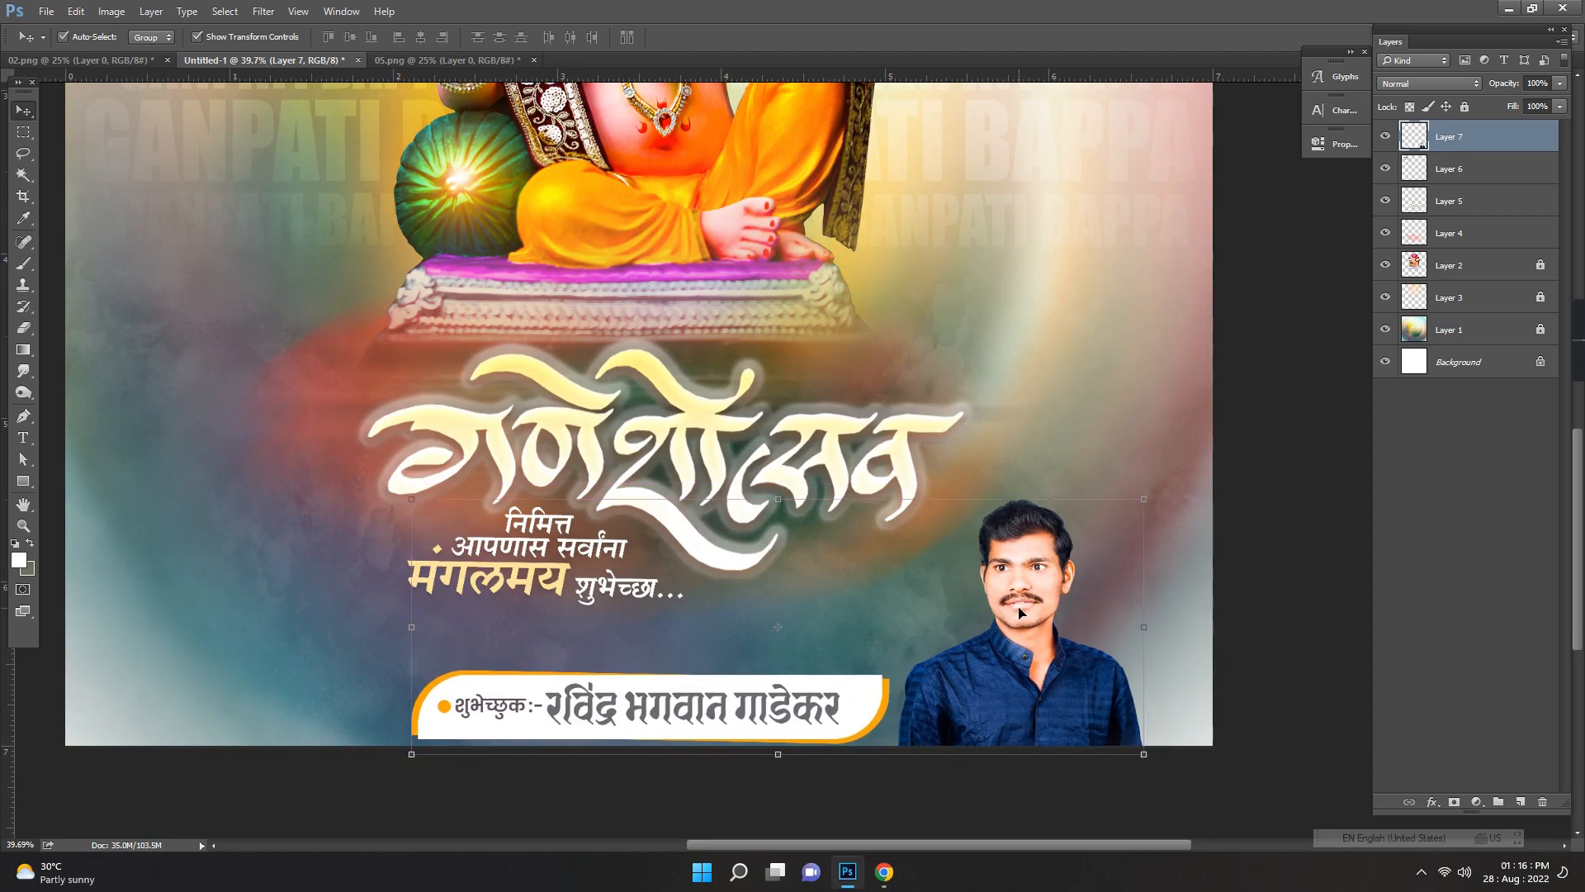
drag(1043, 552, 1042, 546)
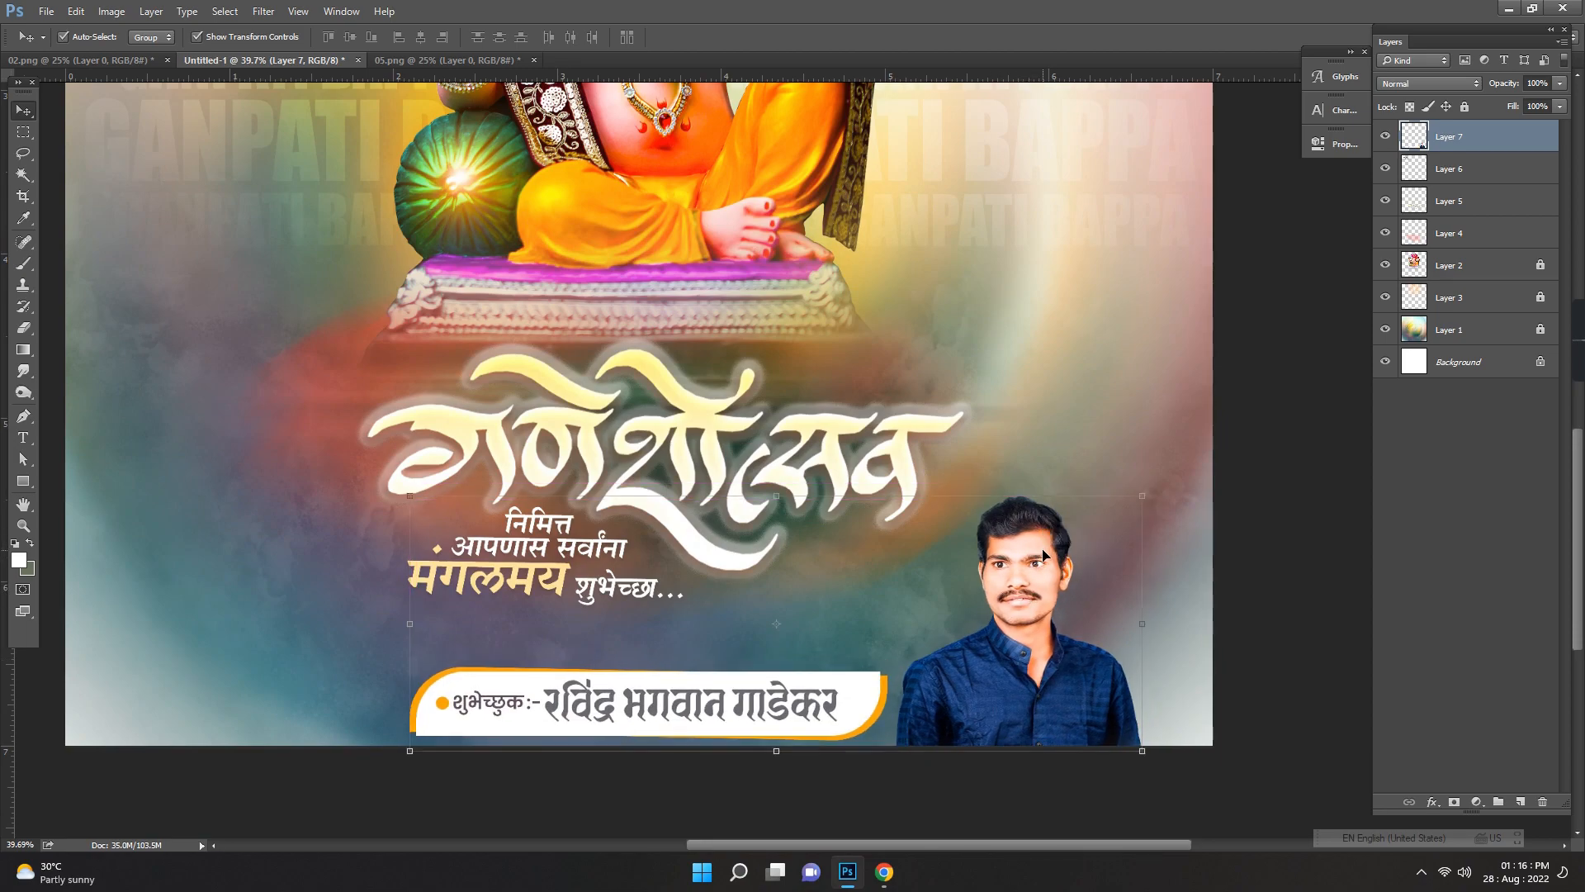
key(Up)
key(Up)
key(Up)
key(Up)
key(Up)
key(Up)
key(Up)
key(Up)
key(Up)
key(Up)
key(Up)
key(Up)
key(Up)
key(Up)
key(Up)
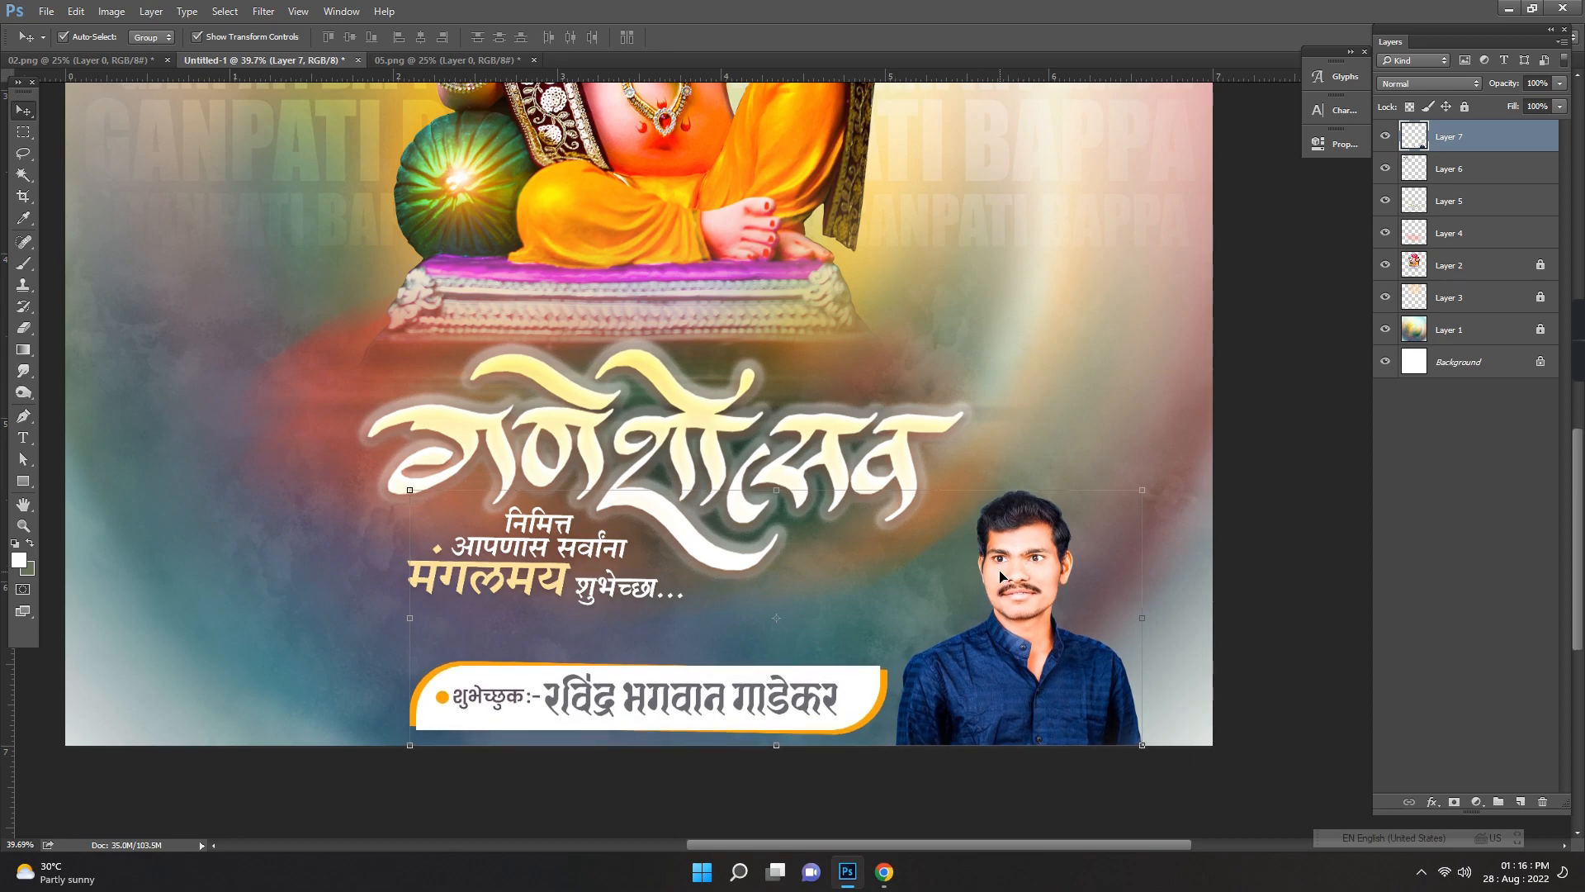
key(Up)
key(Down)
key(Down)
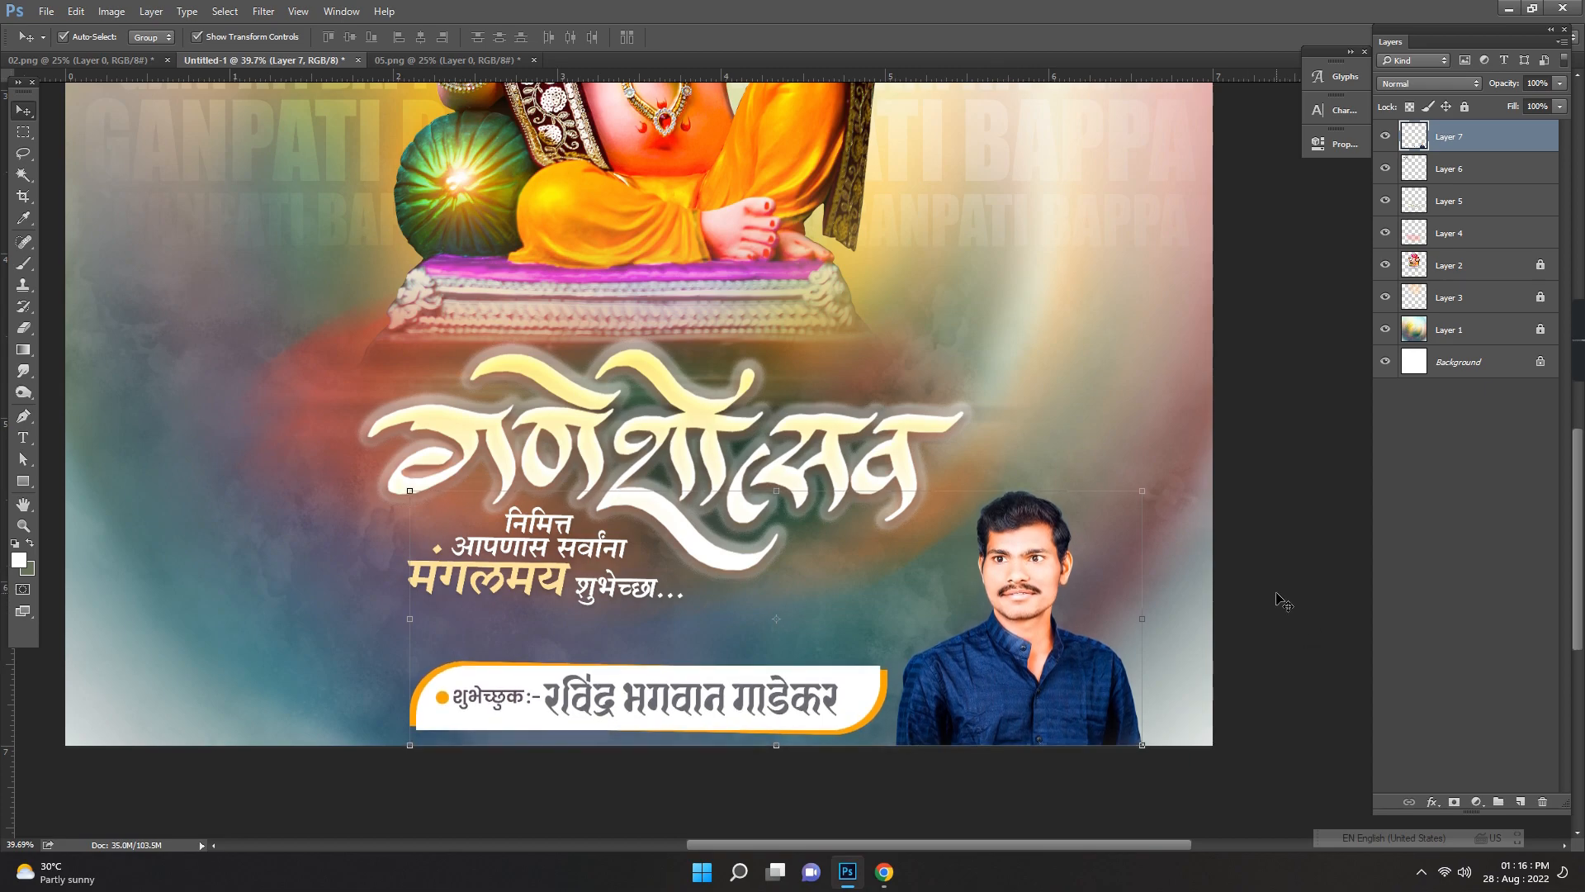
click(1276, 595)
Step: Nudge the portrait and name banner about 40 px to the left along the canvas's bottom edge
click(1010, 552)
key(shift+Left)
key(shift+Left)
key(shift+Left)
key(shift+Left)
Step: Enlarge the Marathi title lettering slightly about its centre and move it up beneath the Ganesha pedestal
click(822, 432)
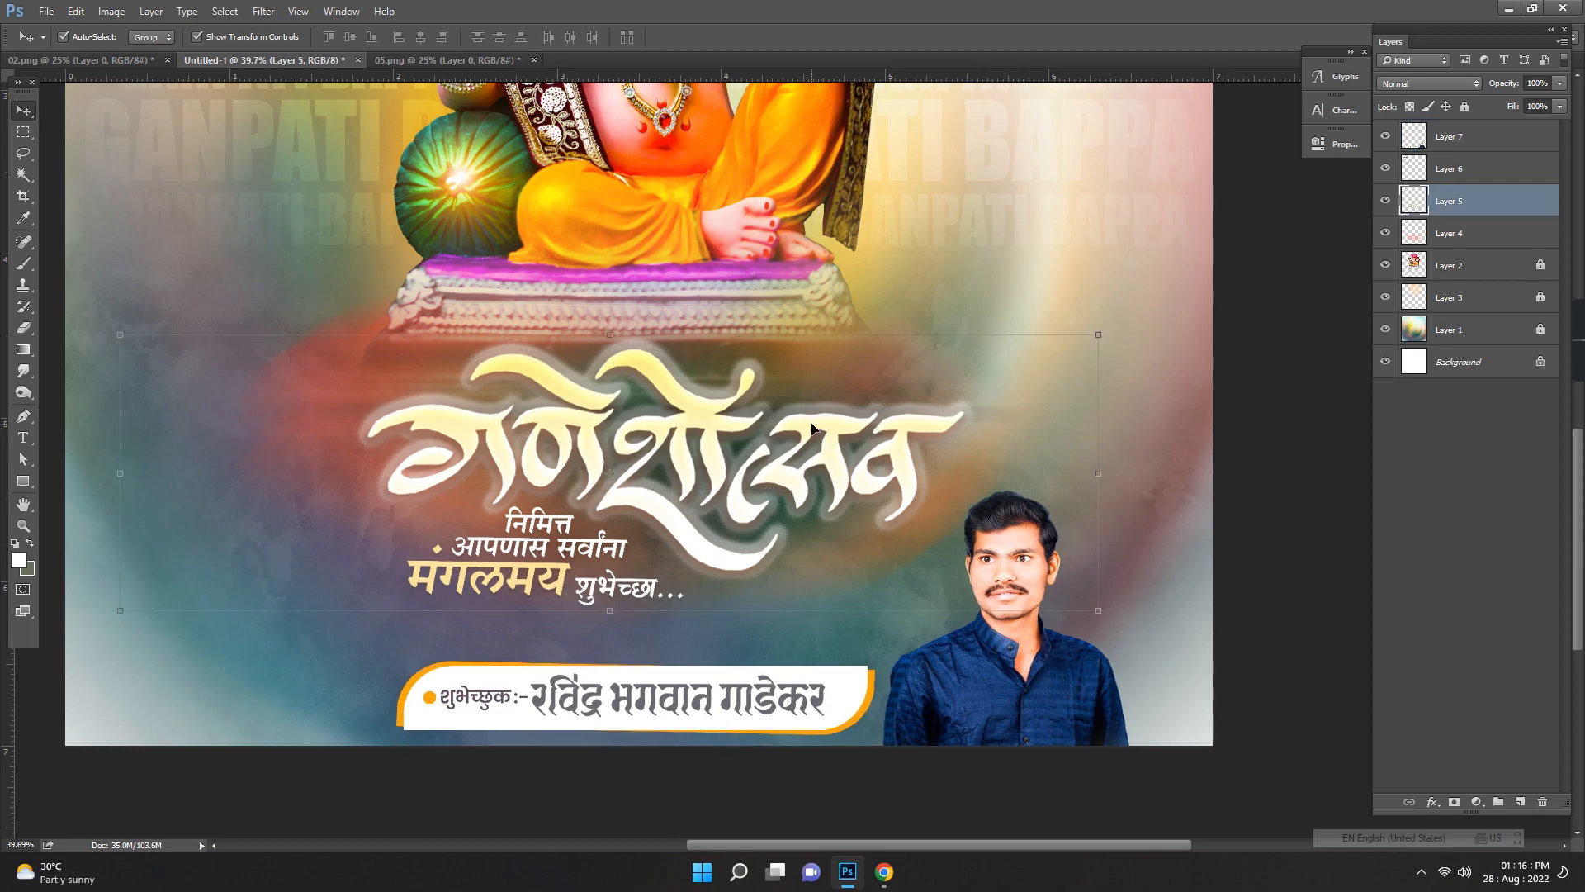
key(ctrl+t)
drag(1098, 329, 1156, 319)
key(Return)
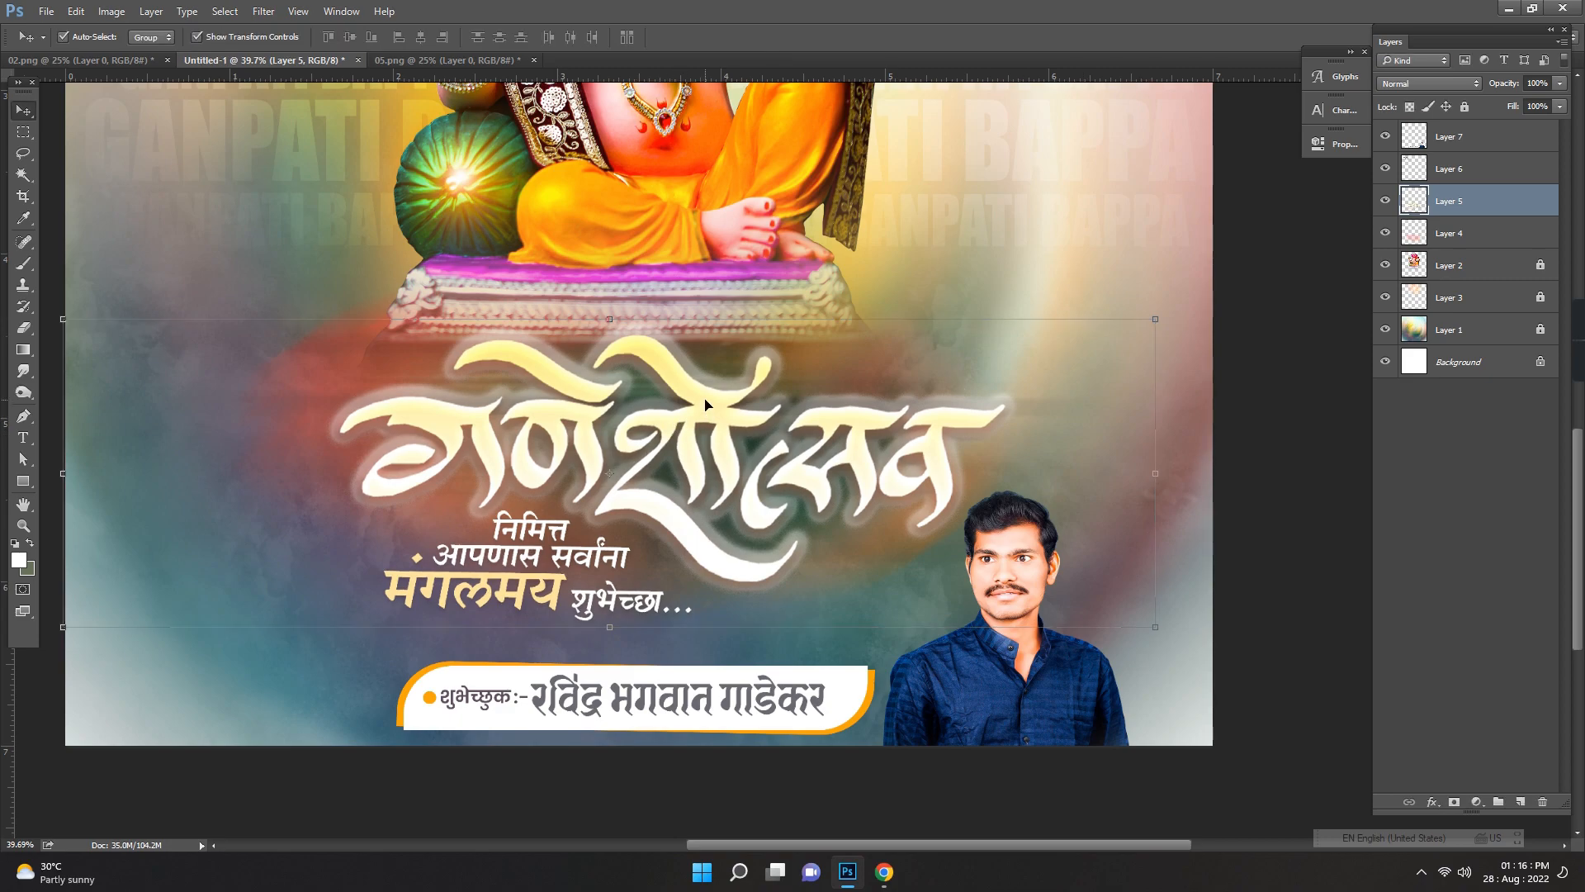
drag(706, 406, 701, 384)
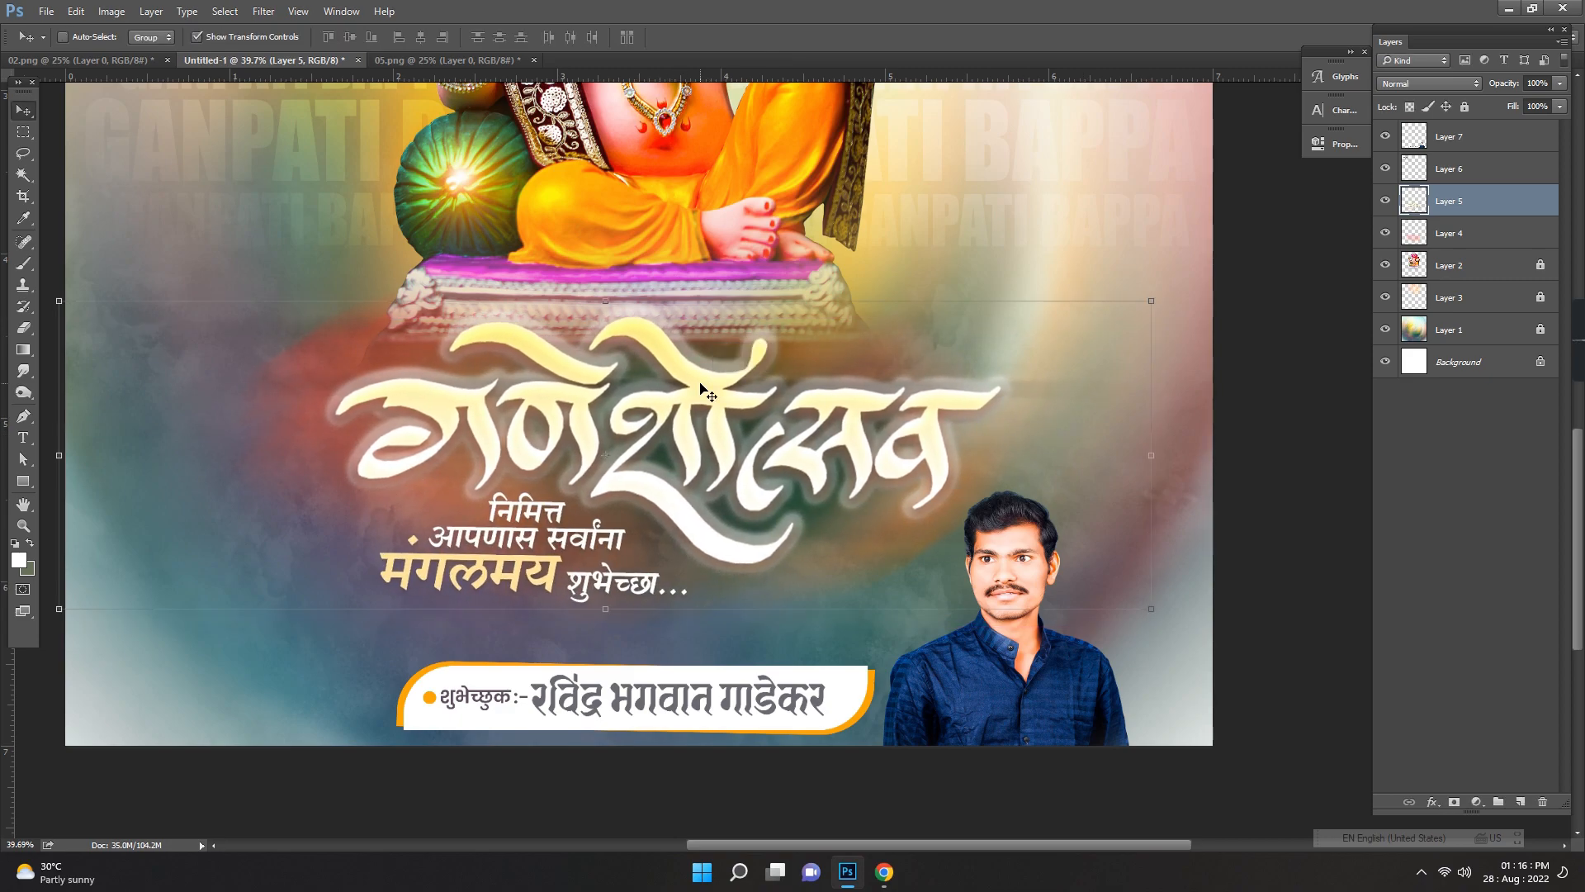
click(1268, 499)
Step: Shift the portrait and name banner slightly further left and fit the whole poster in view
drag(1019, 561, 1008, 566)
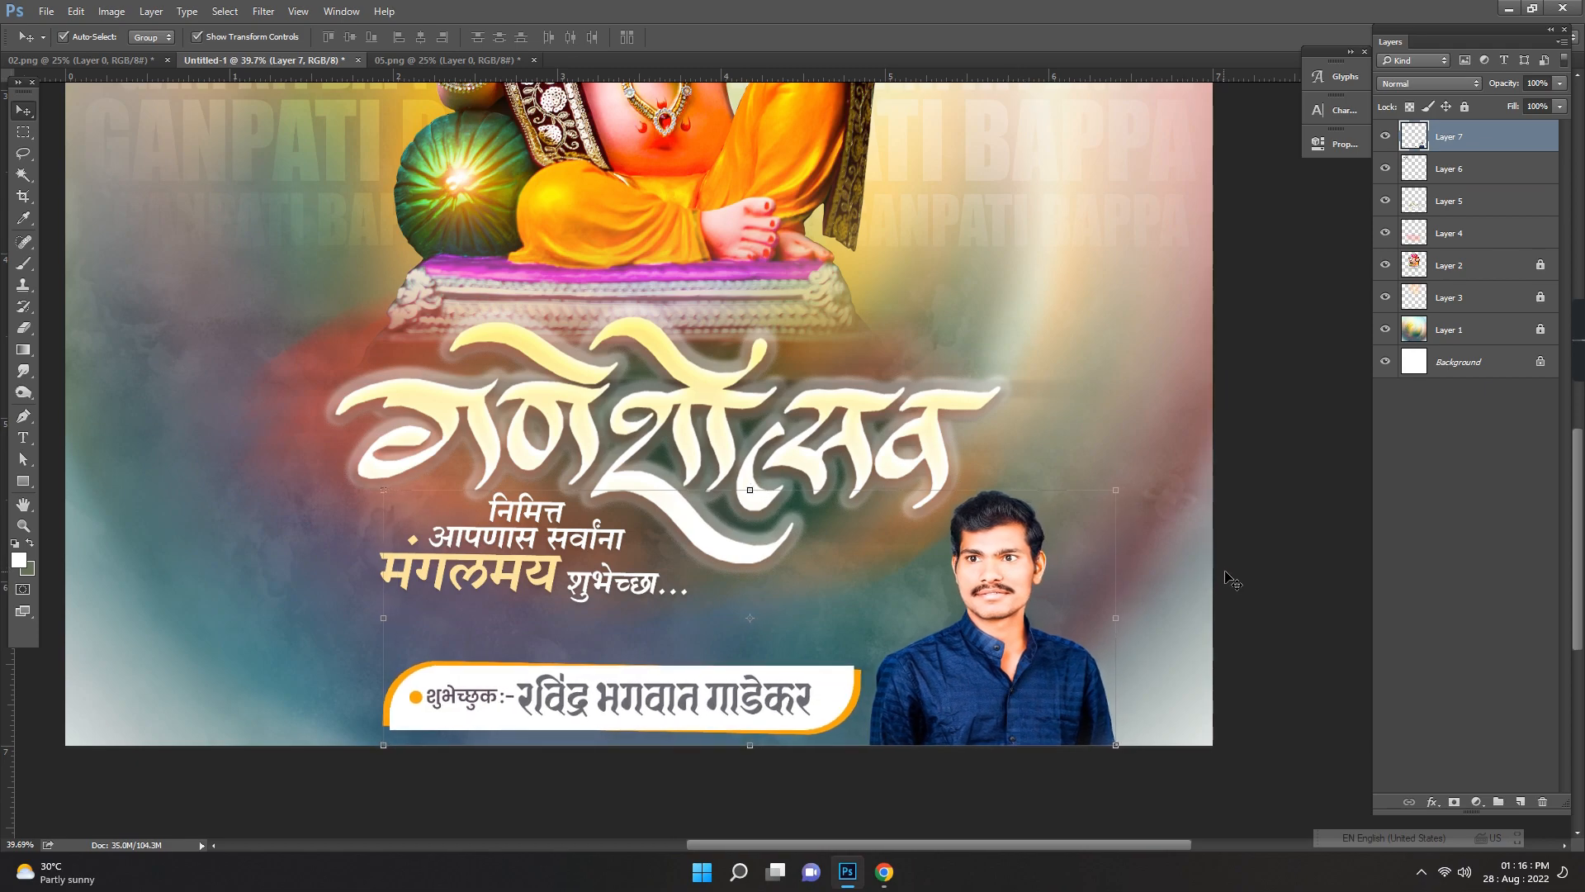
click(1228, 572)
key(ctrl+0)
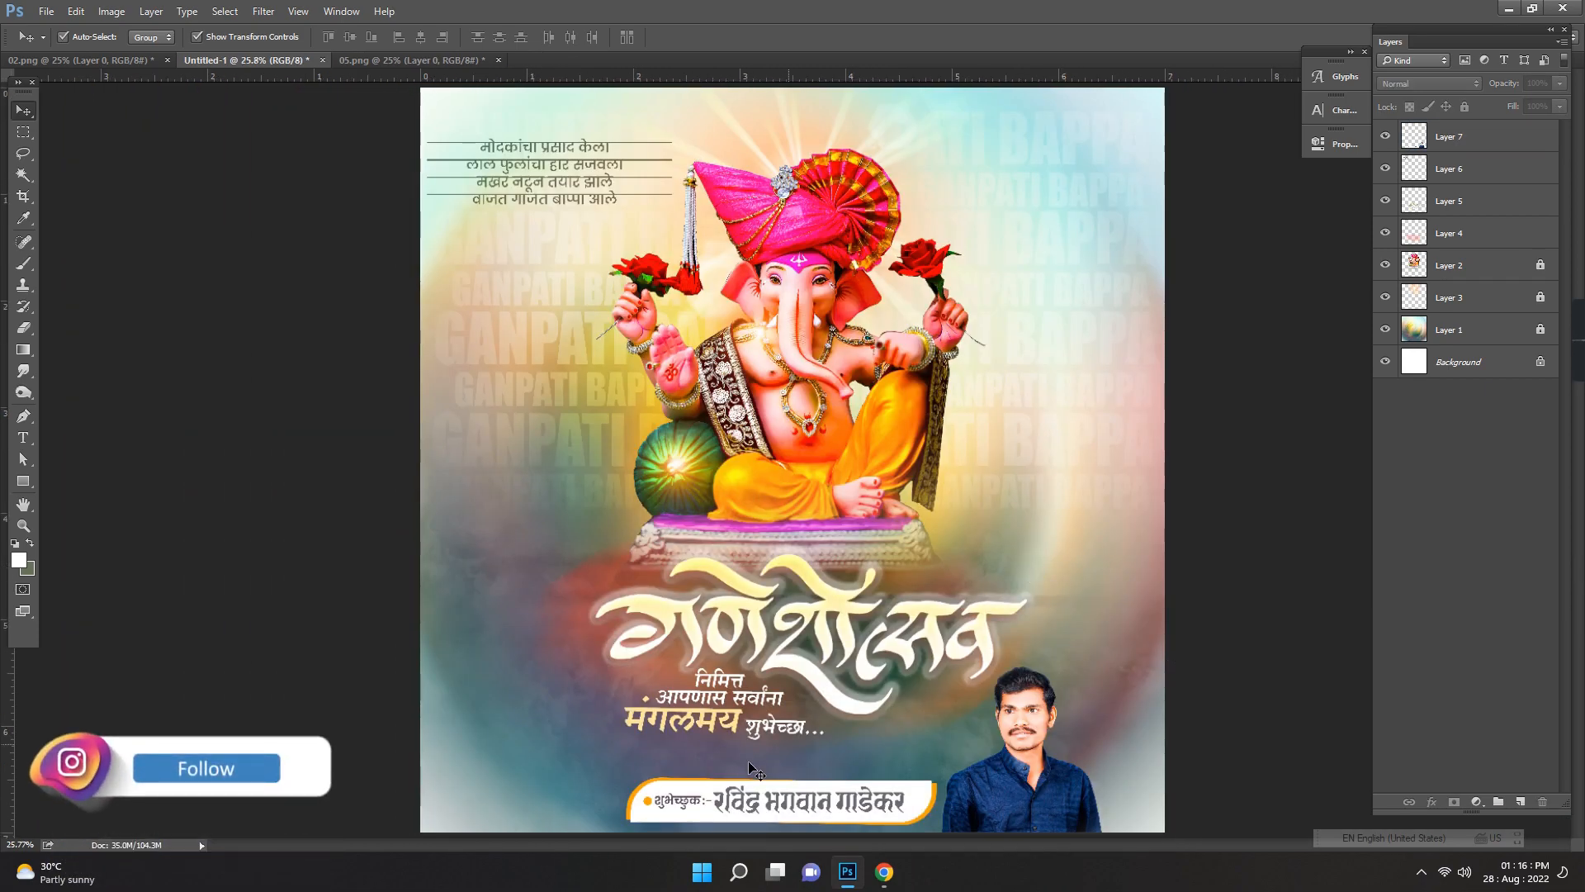
Step: Draw a white rectangle shape of 4133 by 63 px across the poster just above the name banner
scroll(755, 770, up, 5)
drag(766, 769, 583, 400)
key(u)
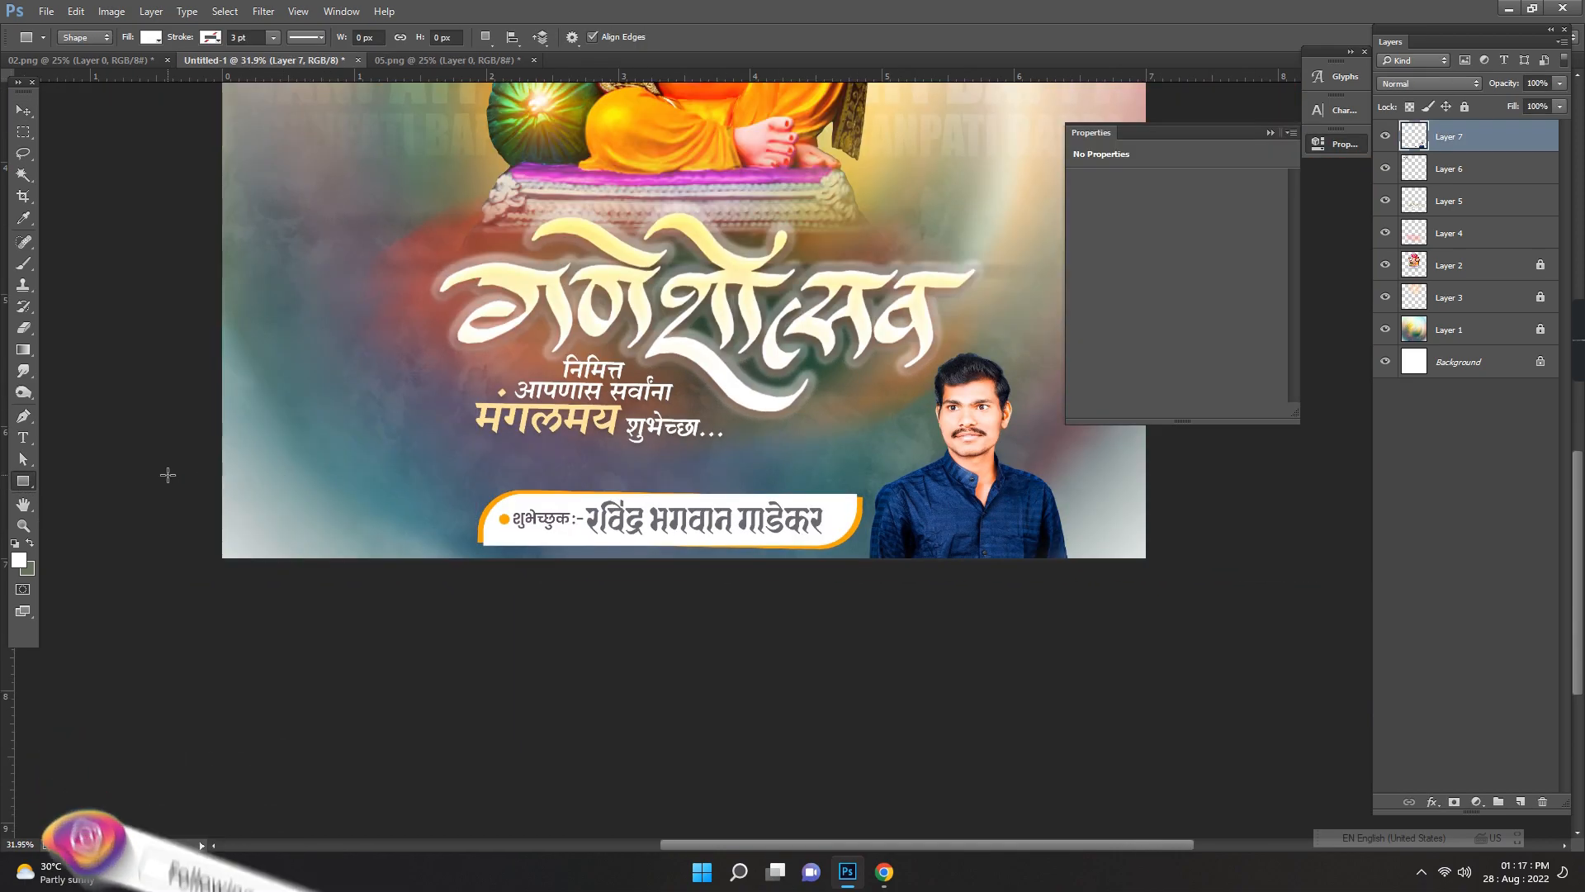
drag(157, 469, 1247, 485)
click(1248, 485)
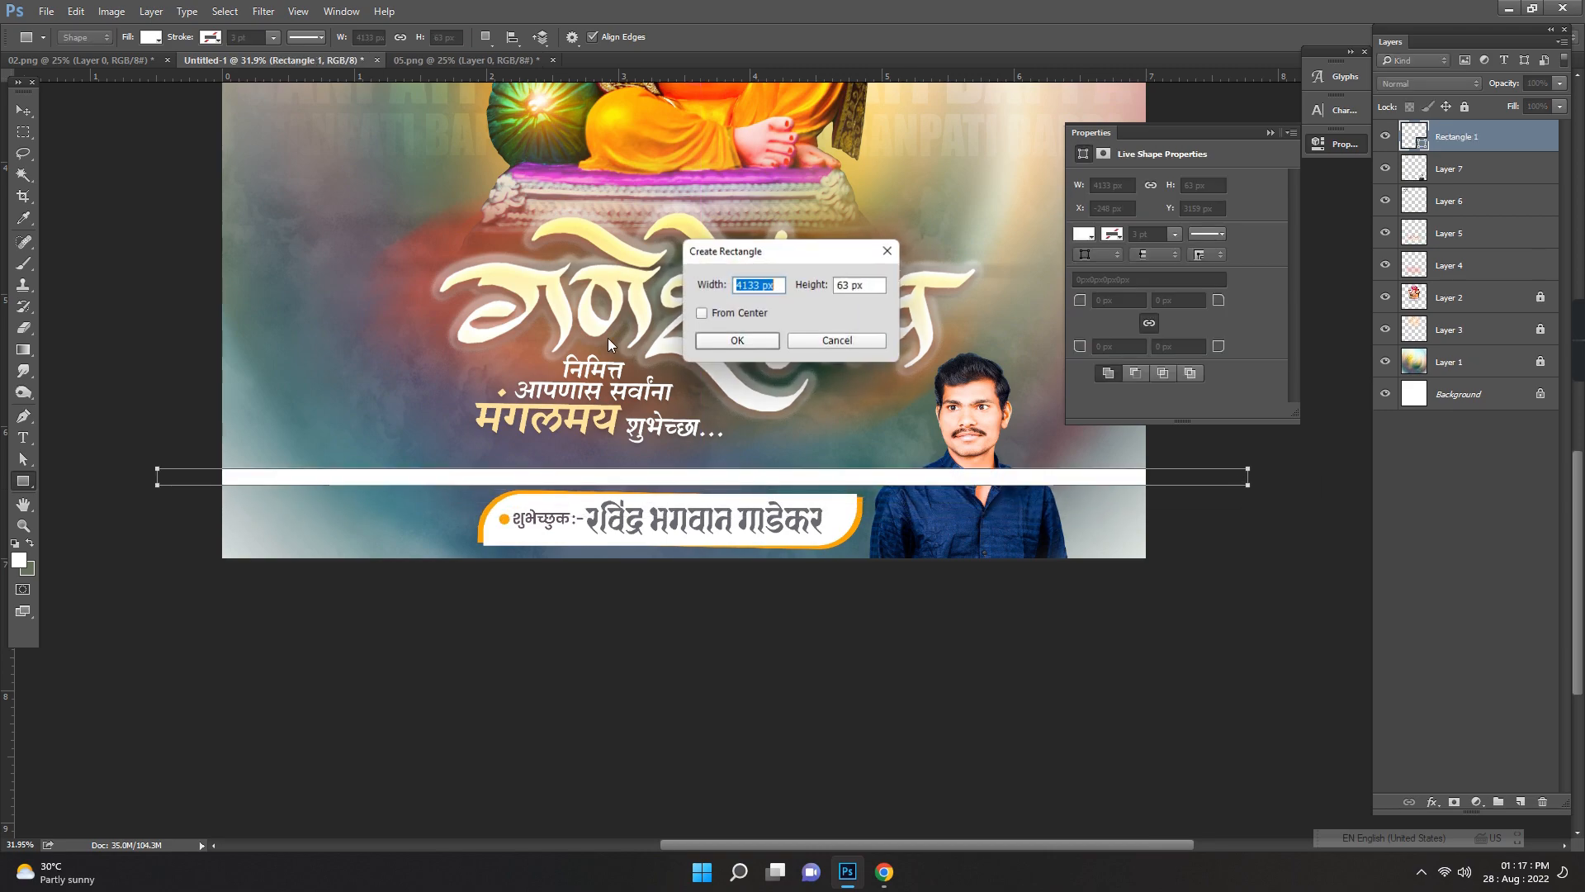
click(836, 345)
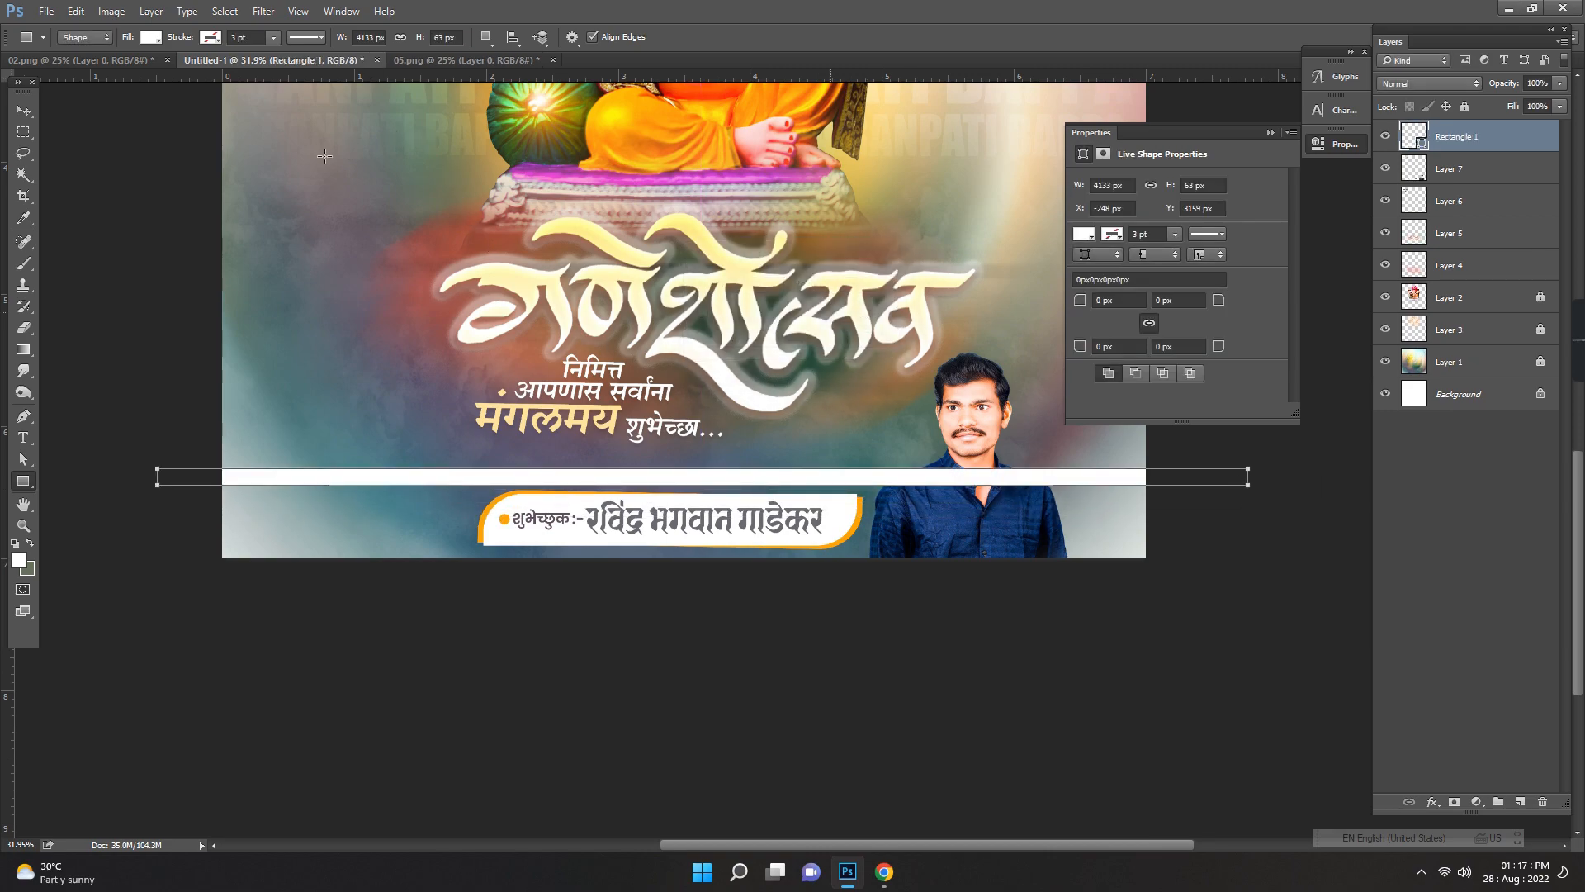
click(23, 110)
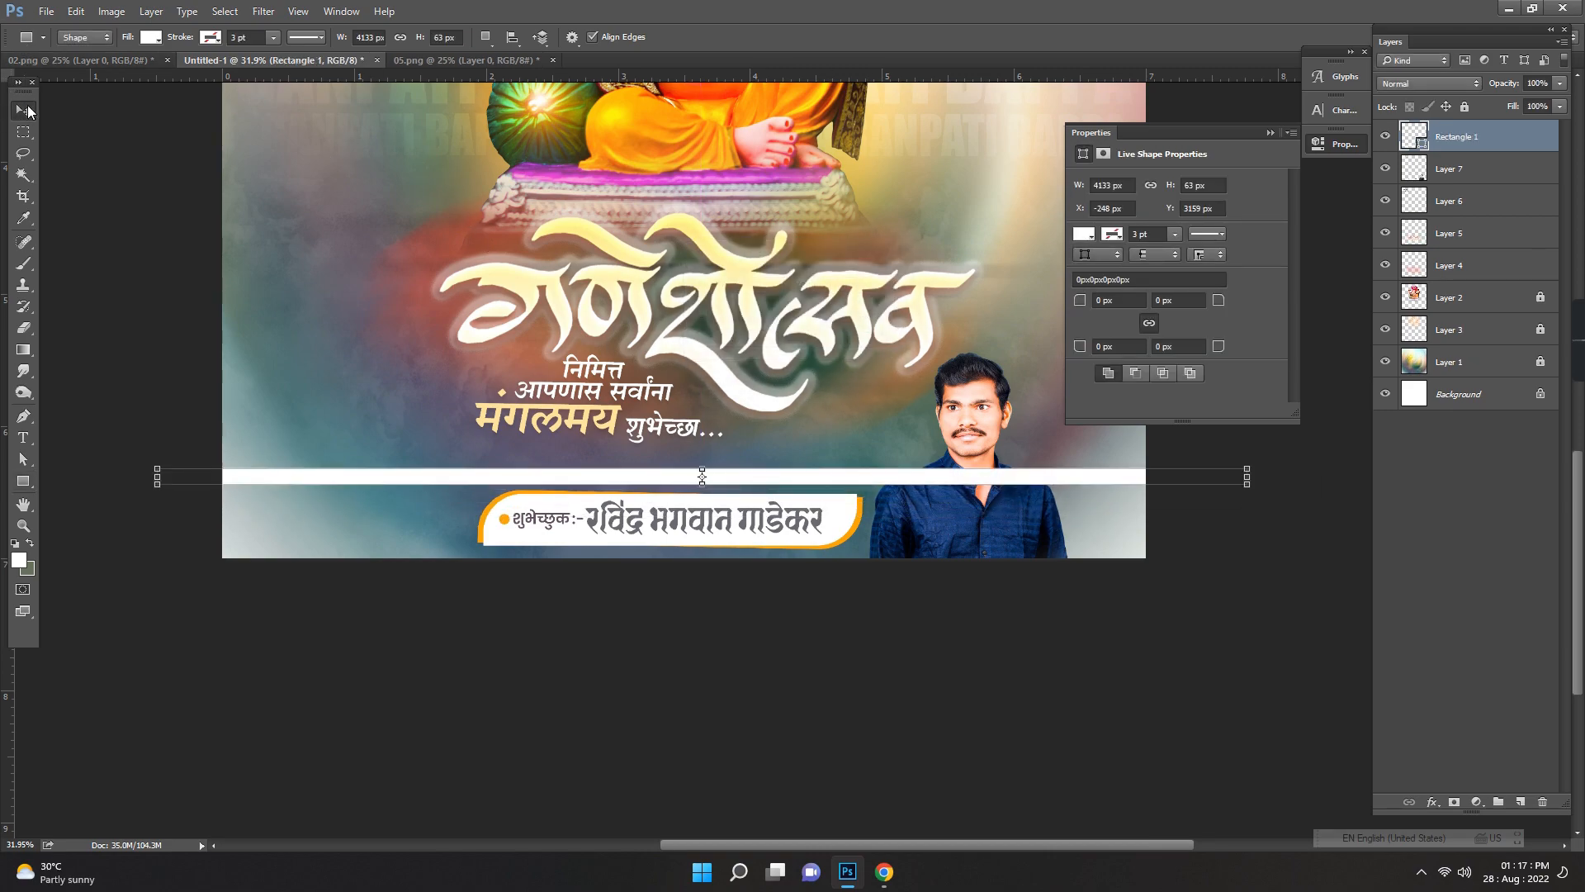
click(1270, 137)
Step: Try to rotate the white bar by about 9.6 degrees so it slants across the poster's lower part
scroll(660, 528, up, 1)
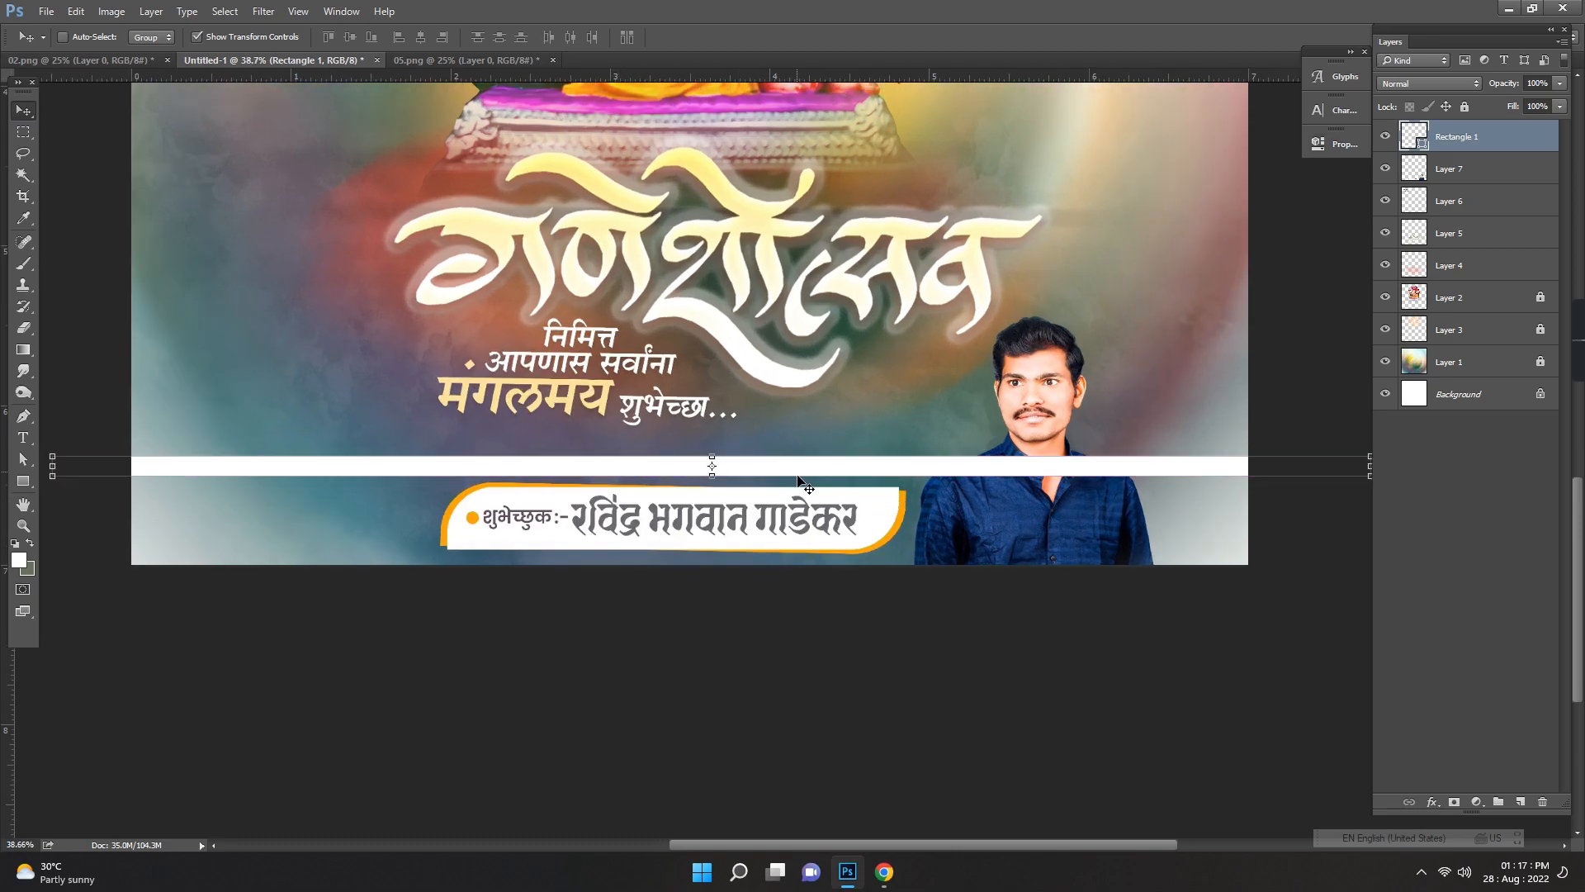
key(ctrl+t)
drag(799, 481, 808, 506)
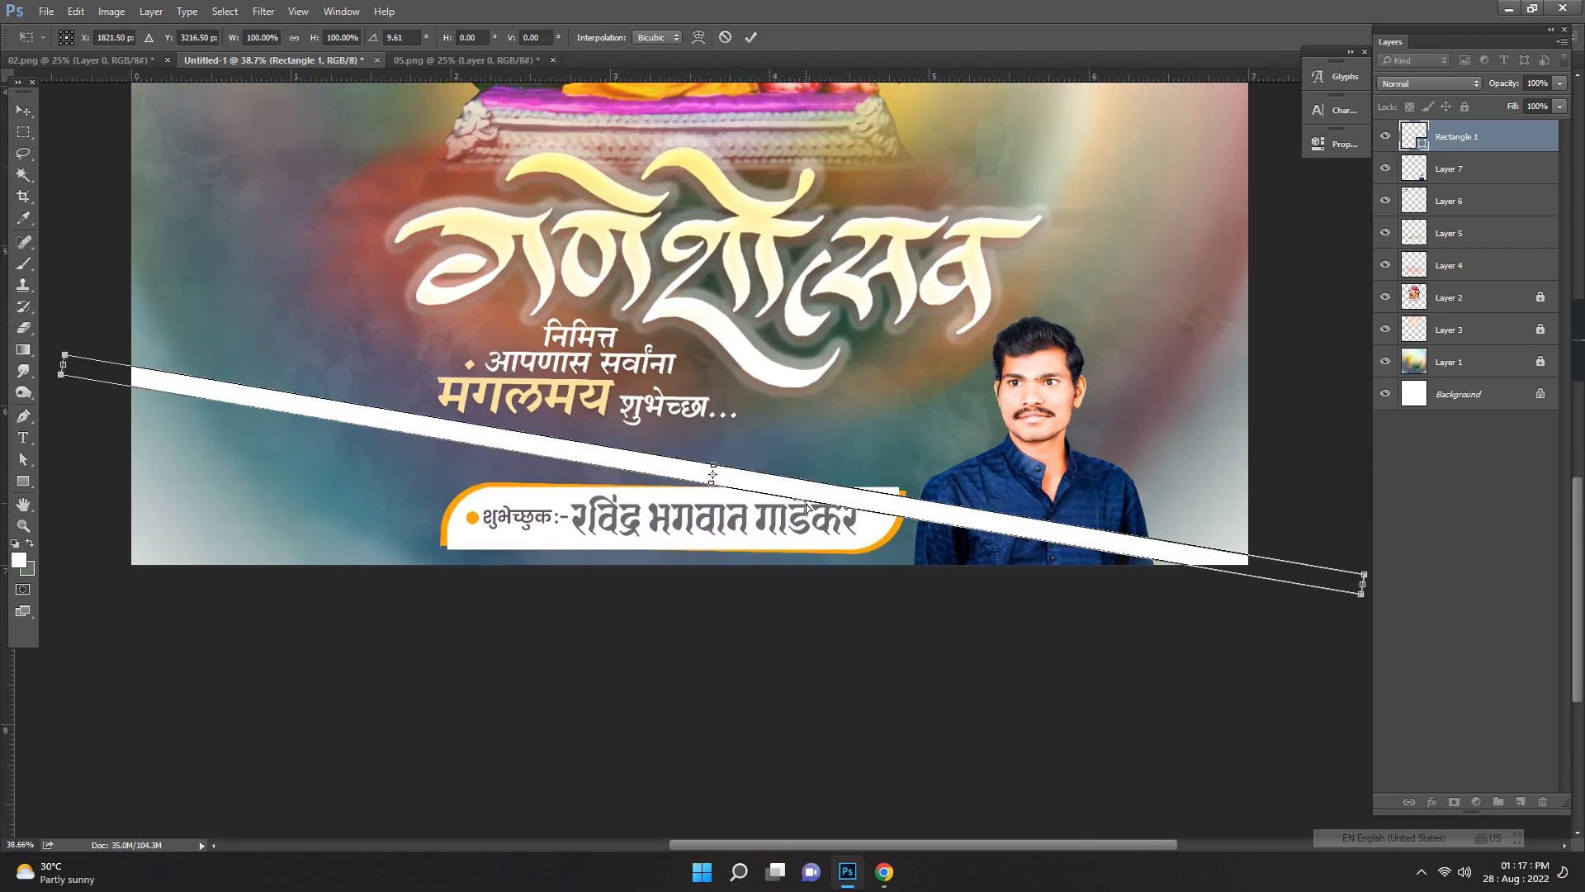
key(Return)
key(ctrl+z)
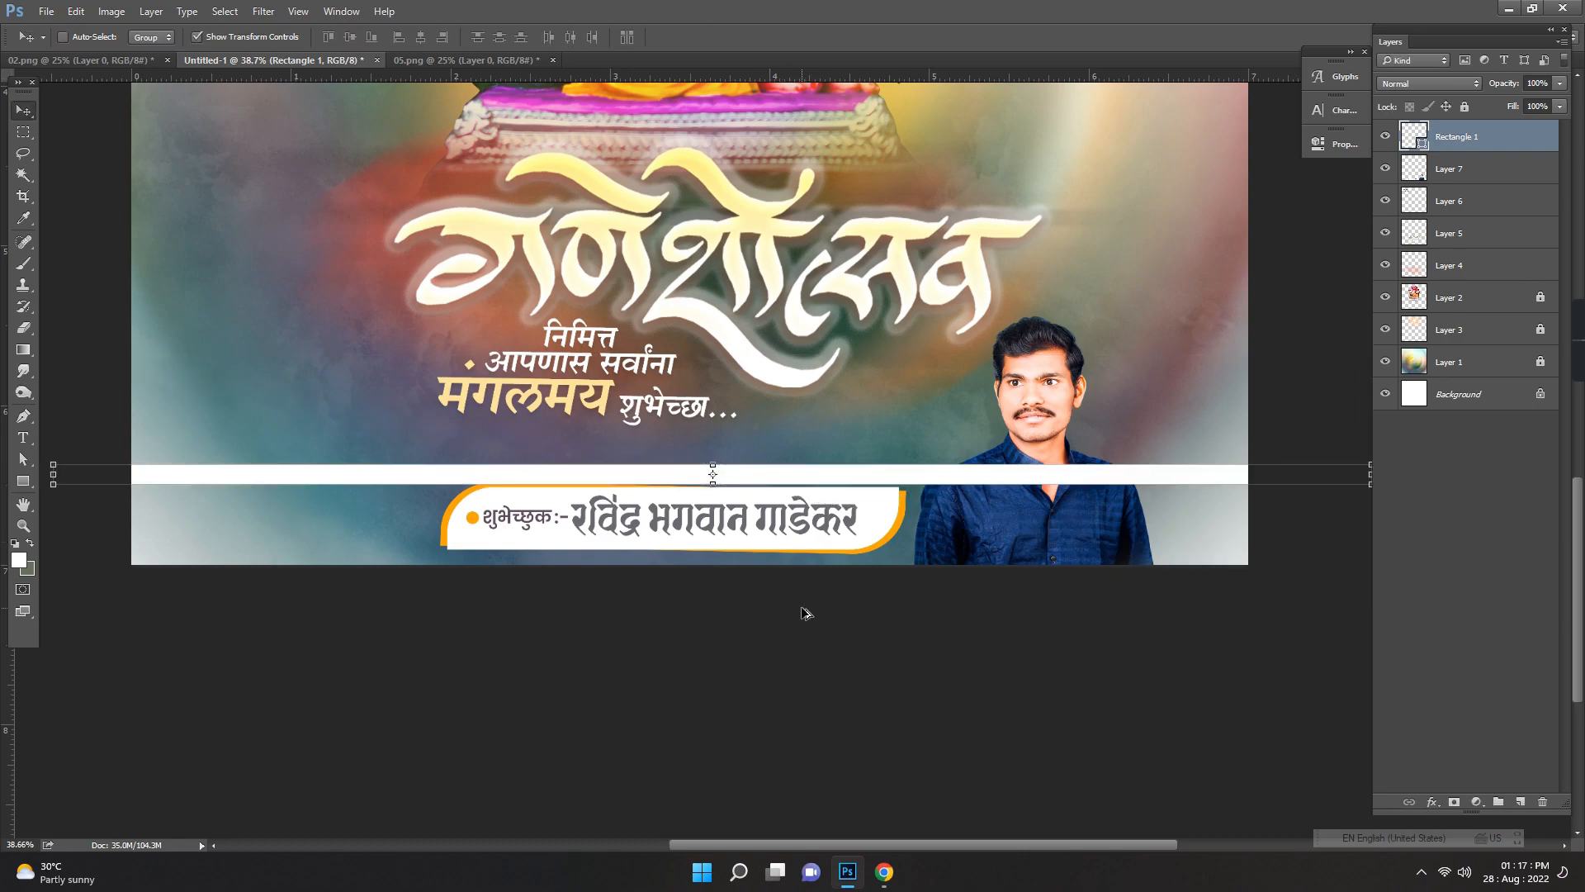
Step: Move the white bar down onto the name banner's upper edge and stack it directly below the portrait layer
drag(780, 485, 777, 529)
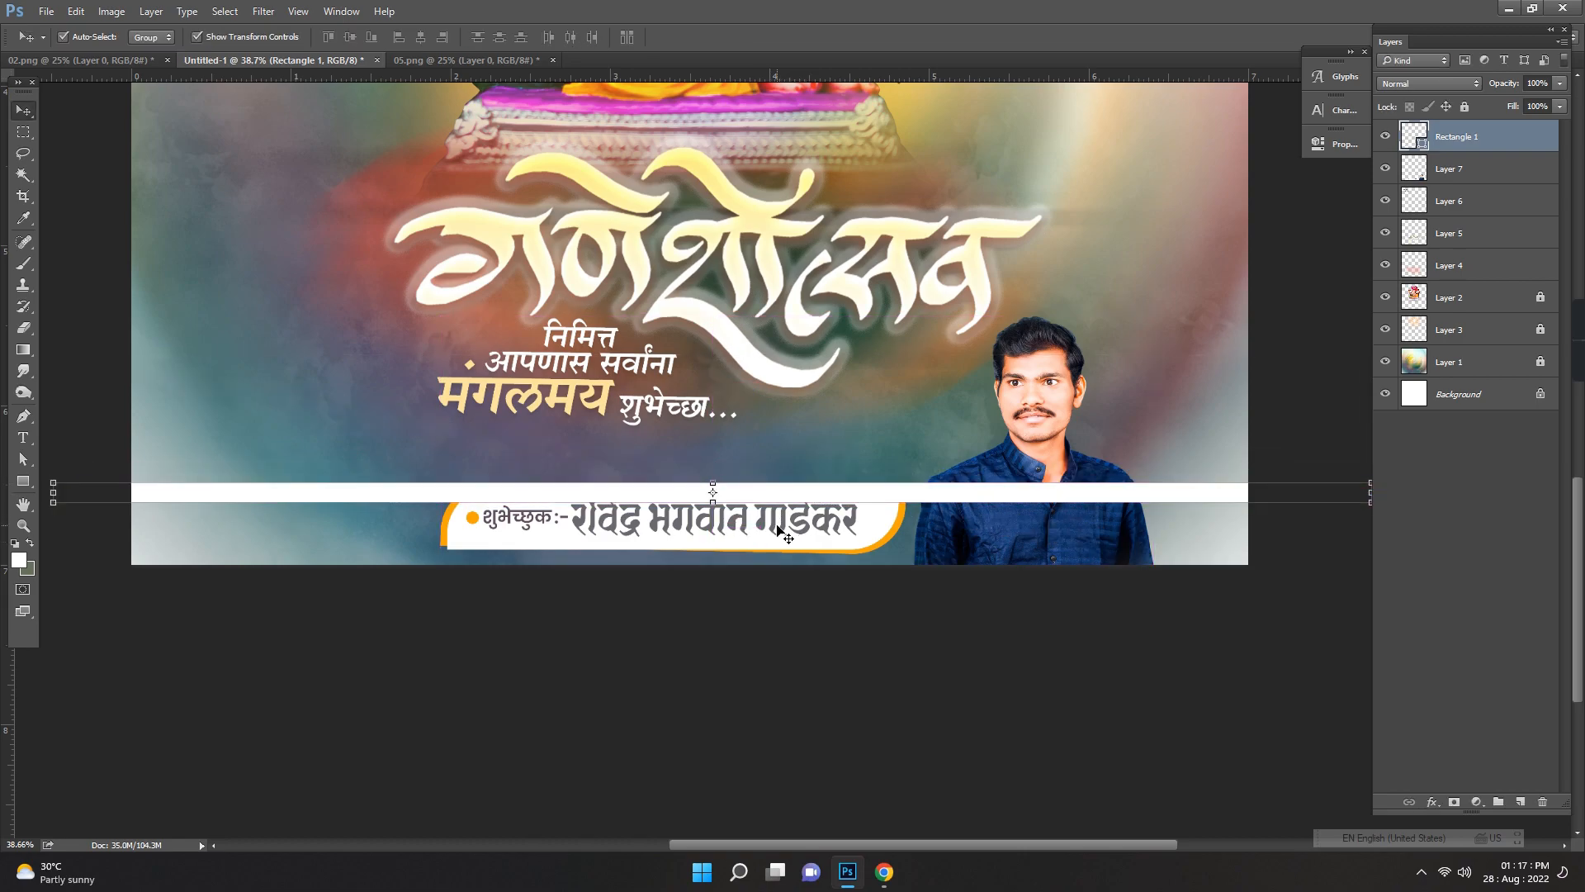
drag(1460, 162, 1453, 217)
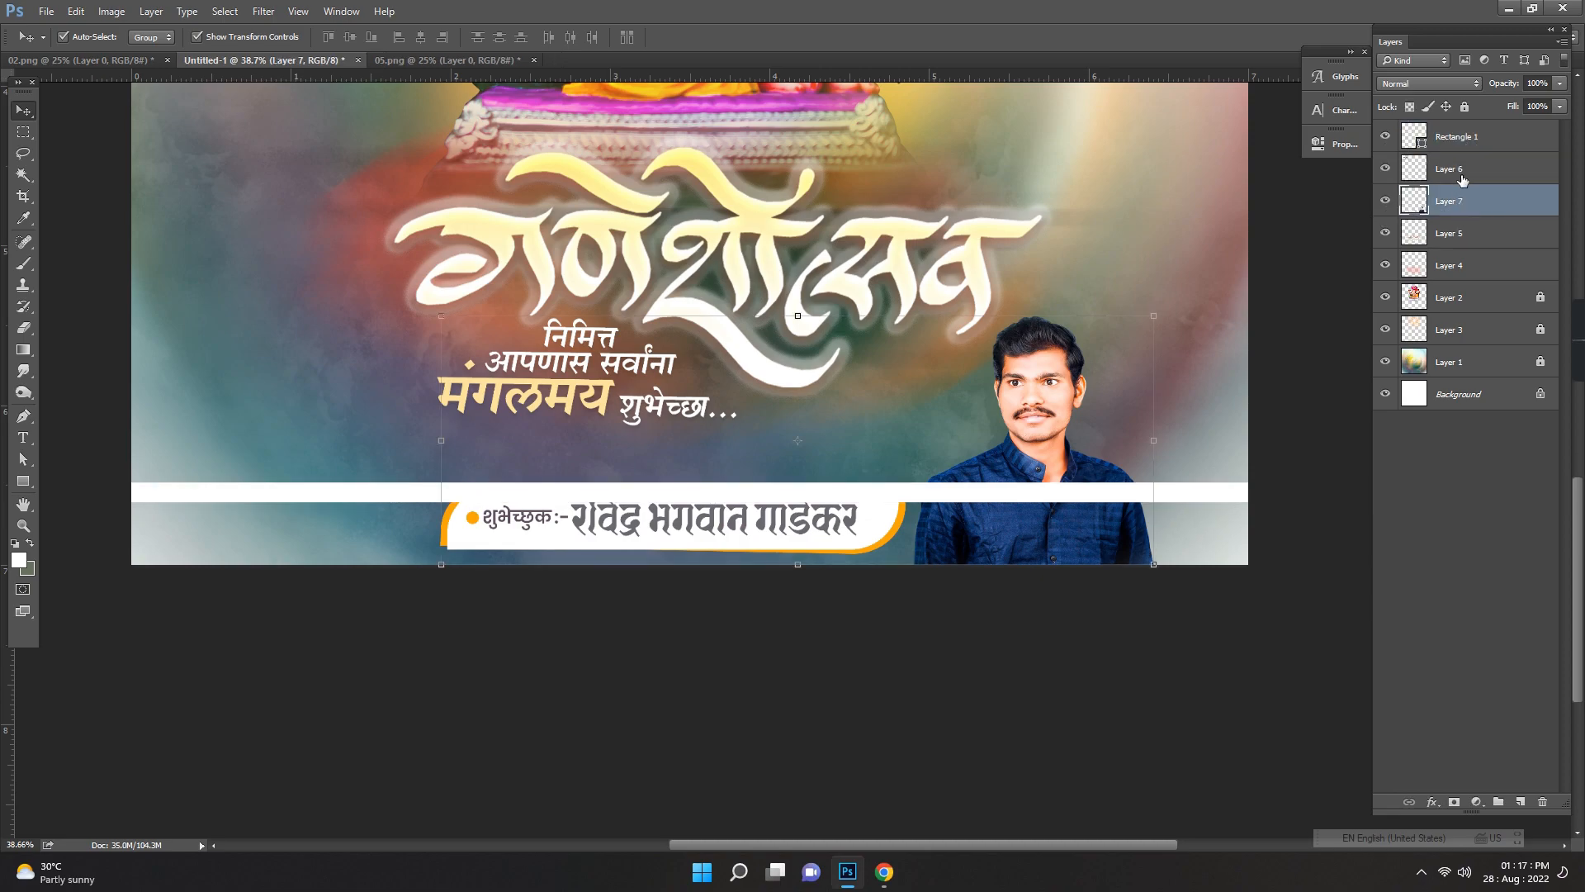
click(1483, 138)
drag(1483, 138, 1478, 178)
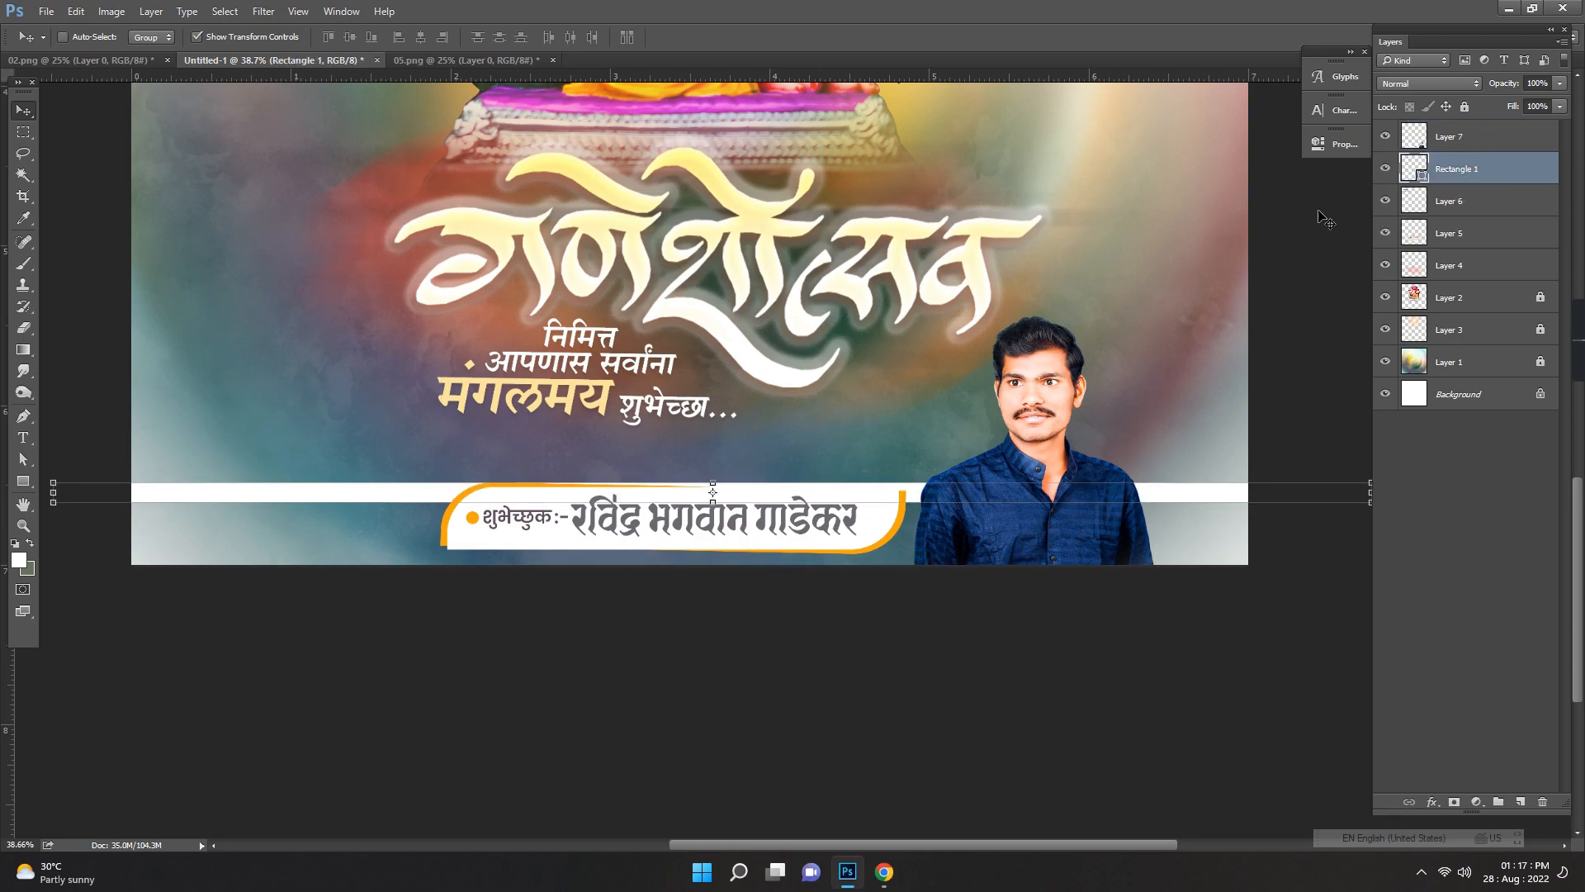
Step: Nudge the white bar down until it runs behind the middle of the name banner
key(shift+Down)
key(shift+Down)
key(shift+Down)
key(shift+Down)
key(shift+Down)
key(shift+Down)
key(shift+Down)
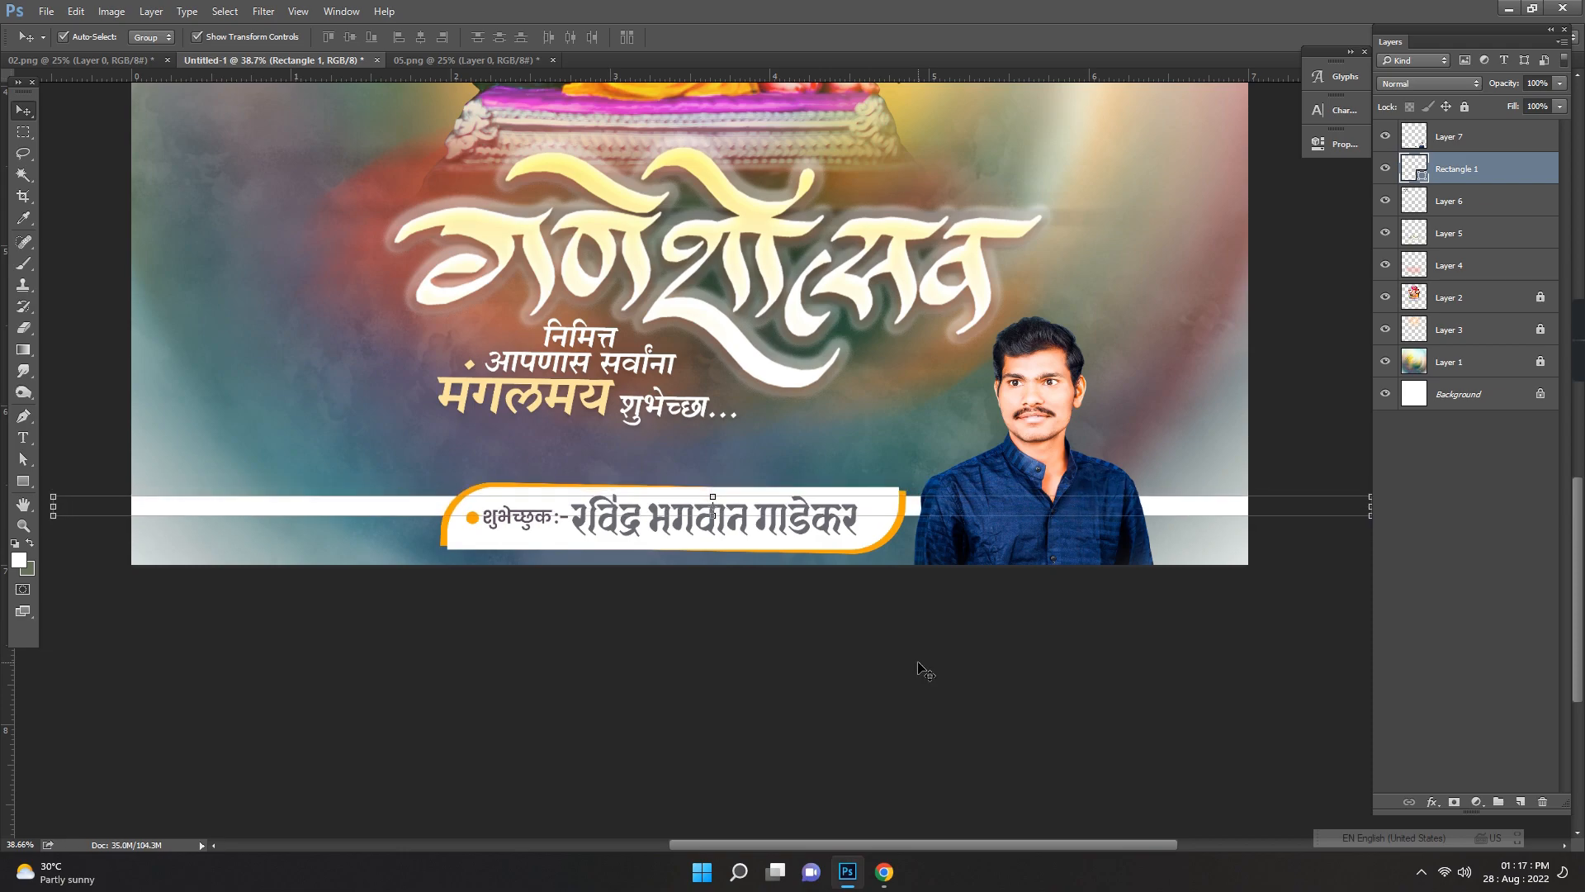
key(shift+Down)
Step: Set the white bar's blend mode to Overlay and recolour it to pale tan e3cca0 sampled from the poster background
click(1439, 84)
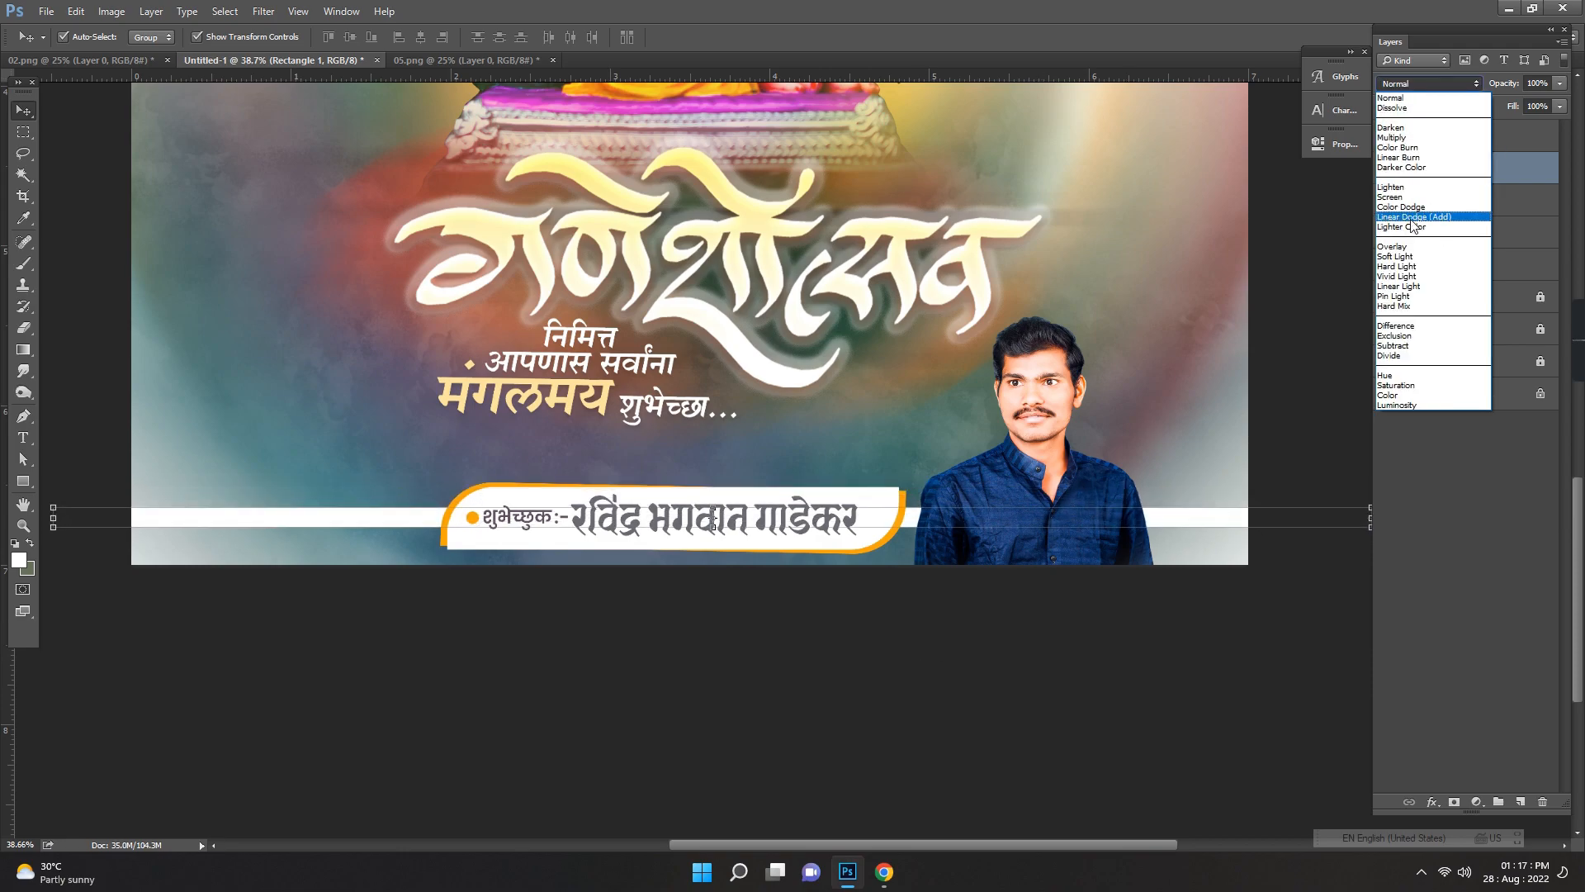
click(1400, 247)
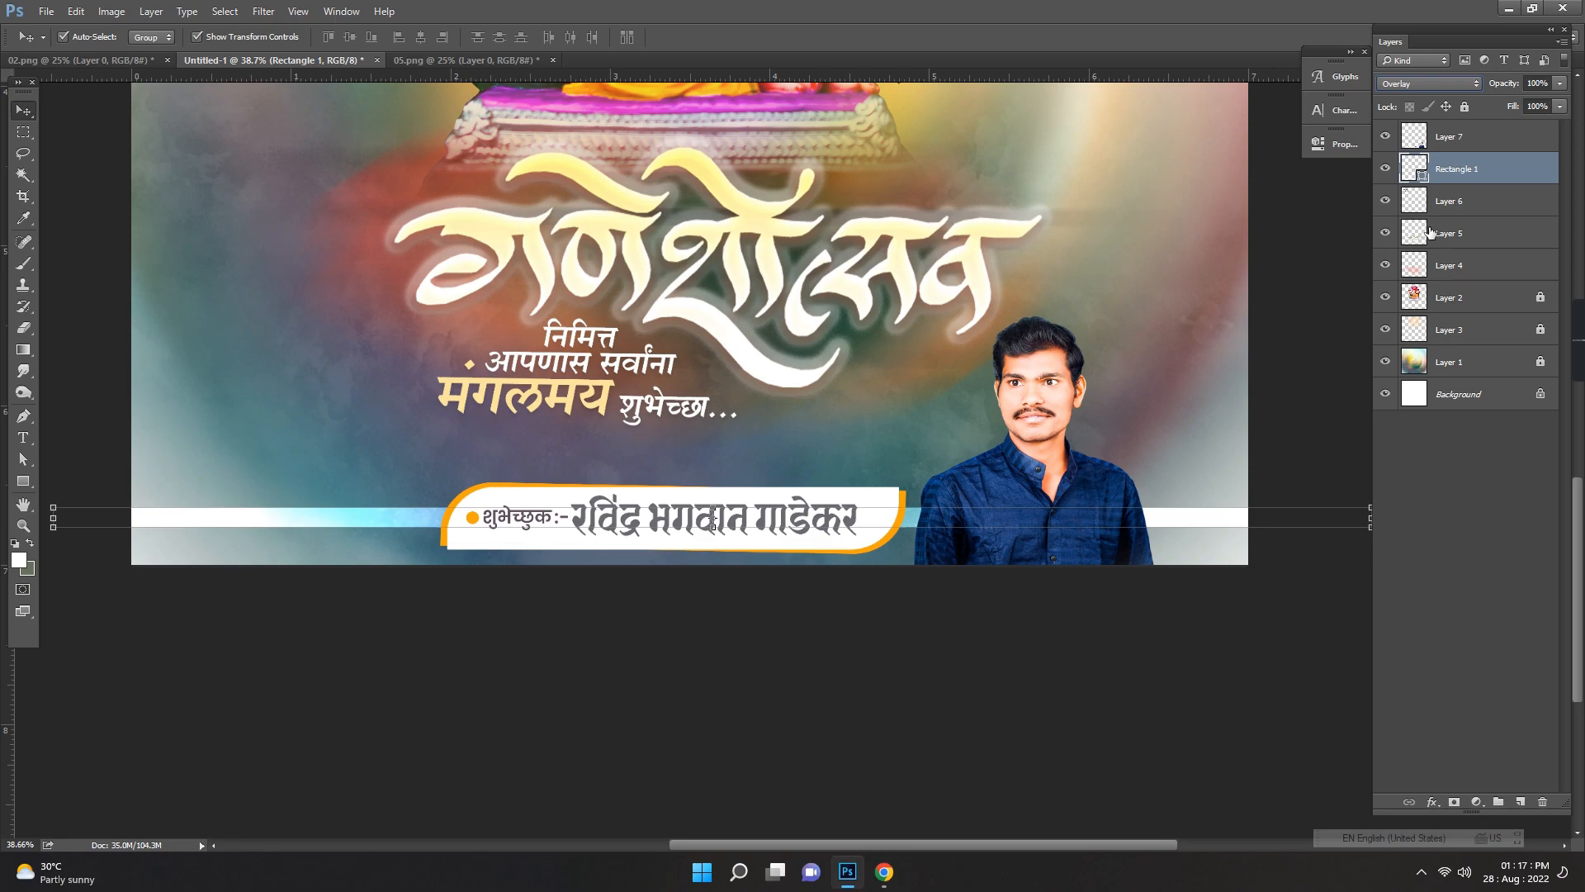
double_click(1421, 176)
click(1047, 140)
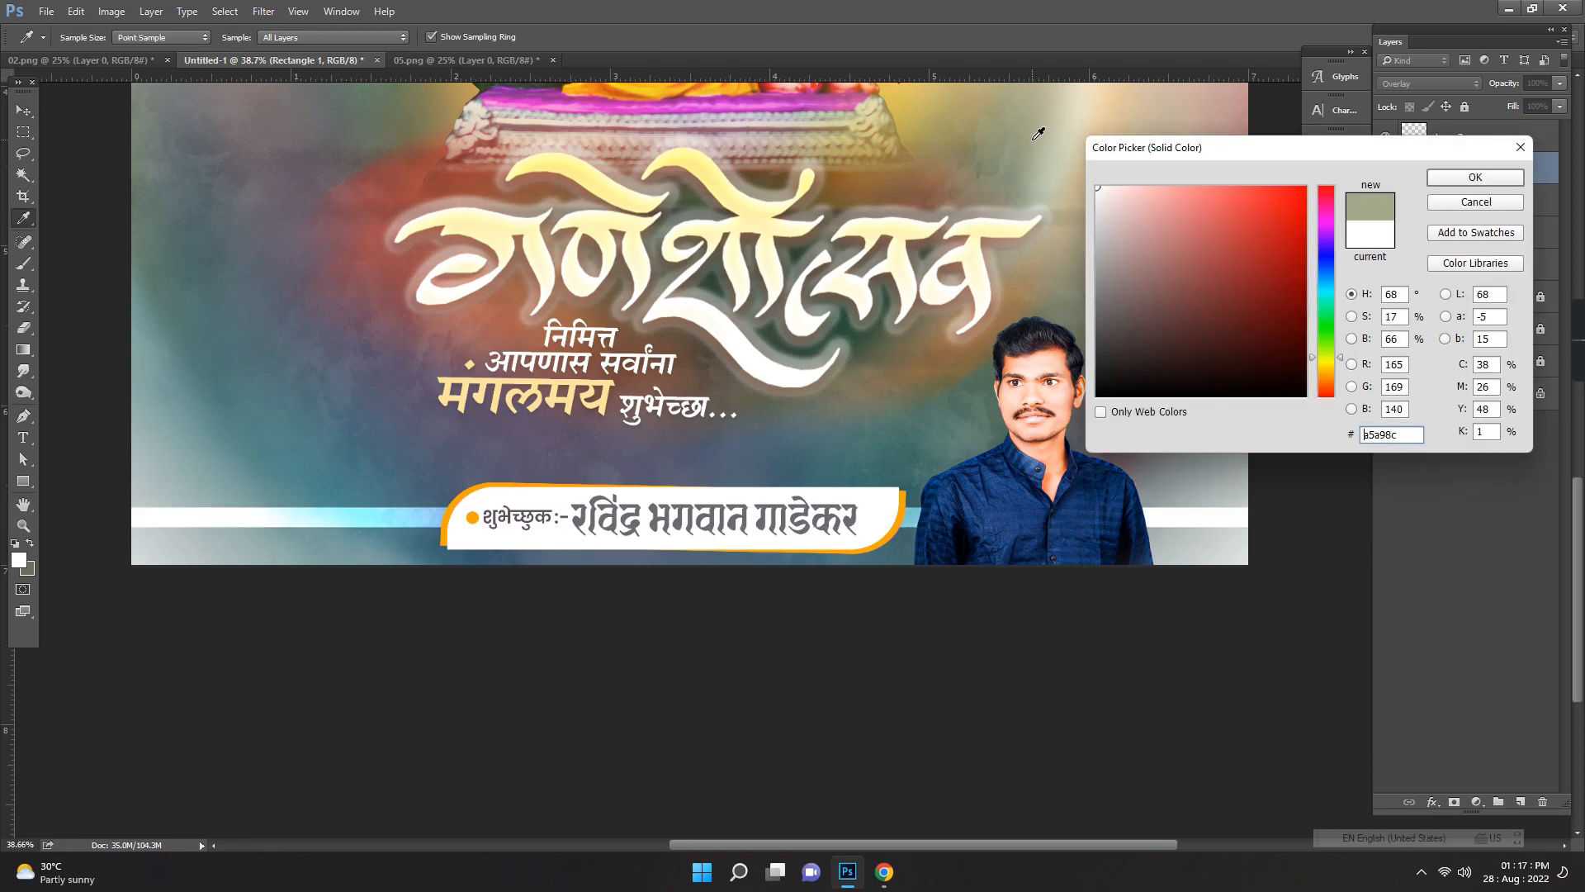
click(1142, 122)
click(1102, 132)
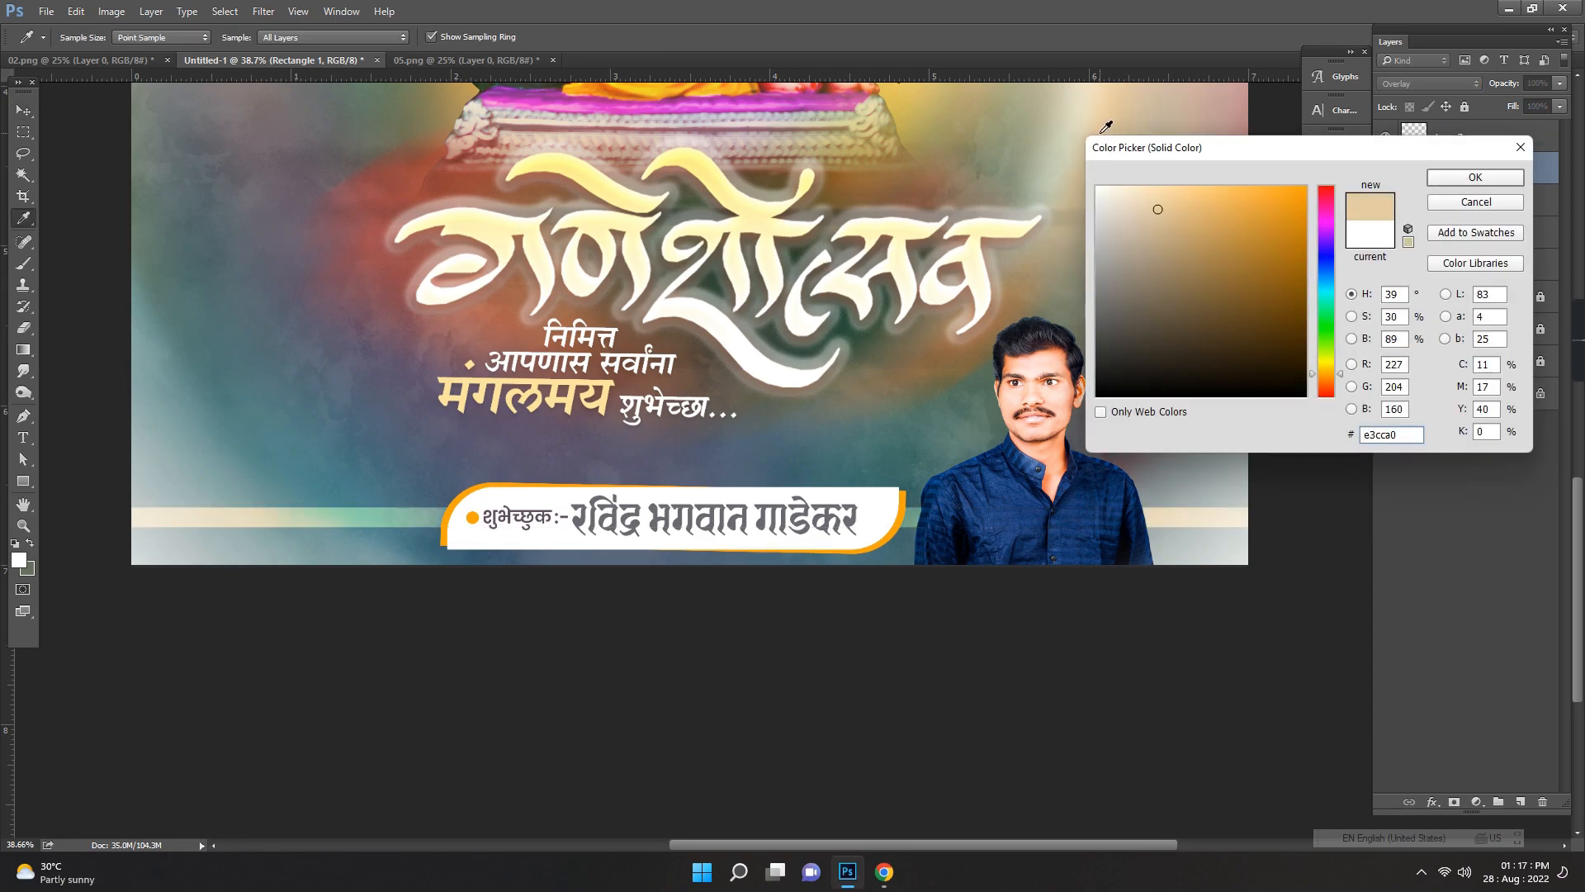
key(Return)
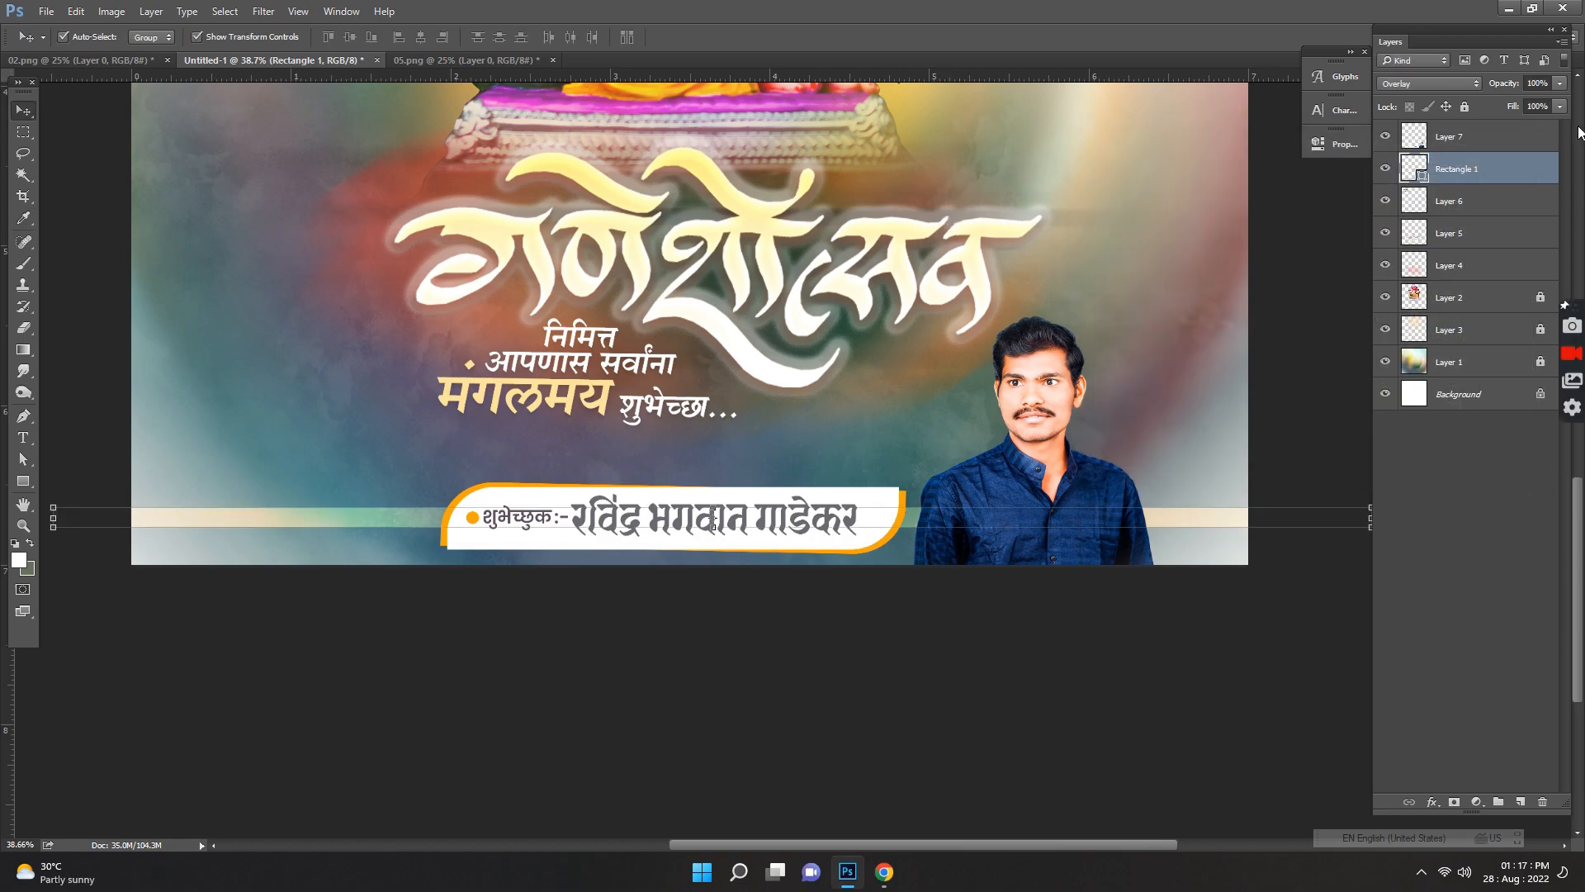
Step: Shorten the bar at both ends so it extends only slightly beyond the poster's edges
scroll(1209, 556, down, 1)
drag(1354, 516, 1272, 520)
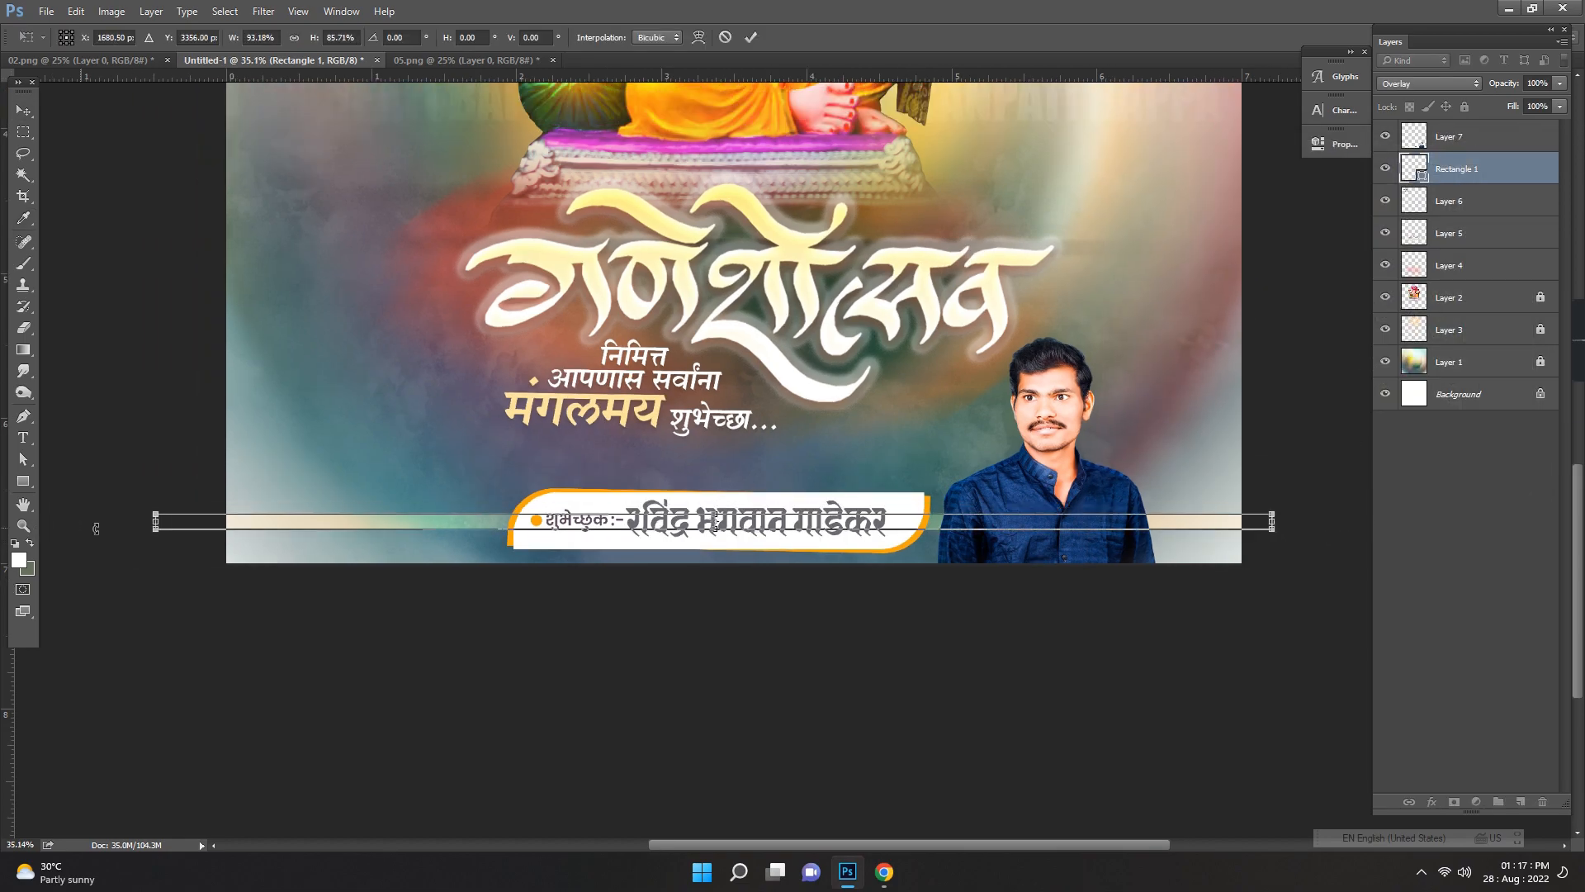
drag(159, 520, 195, 521)
key(Return)
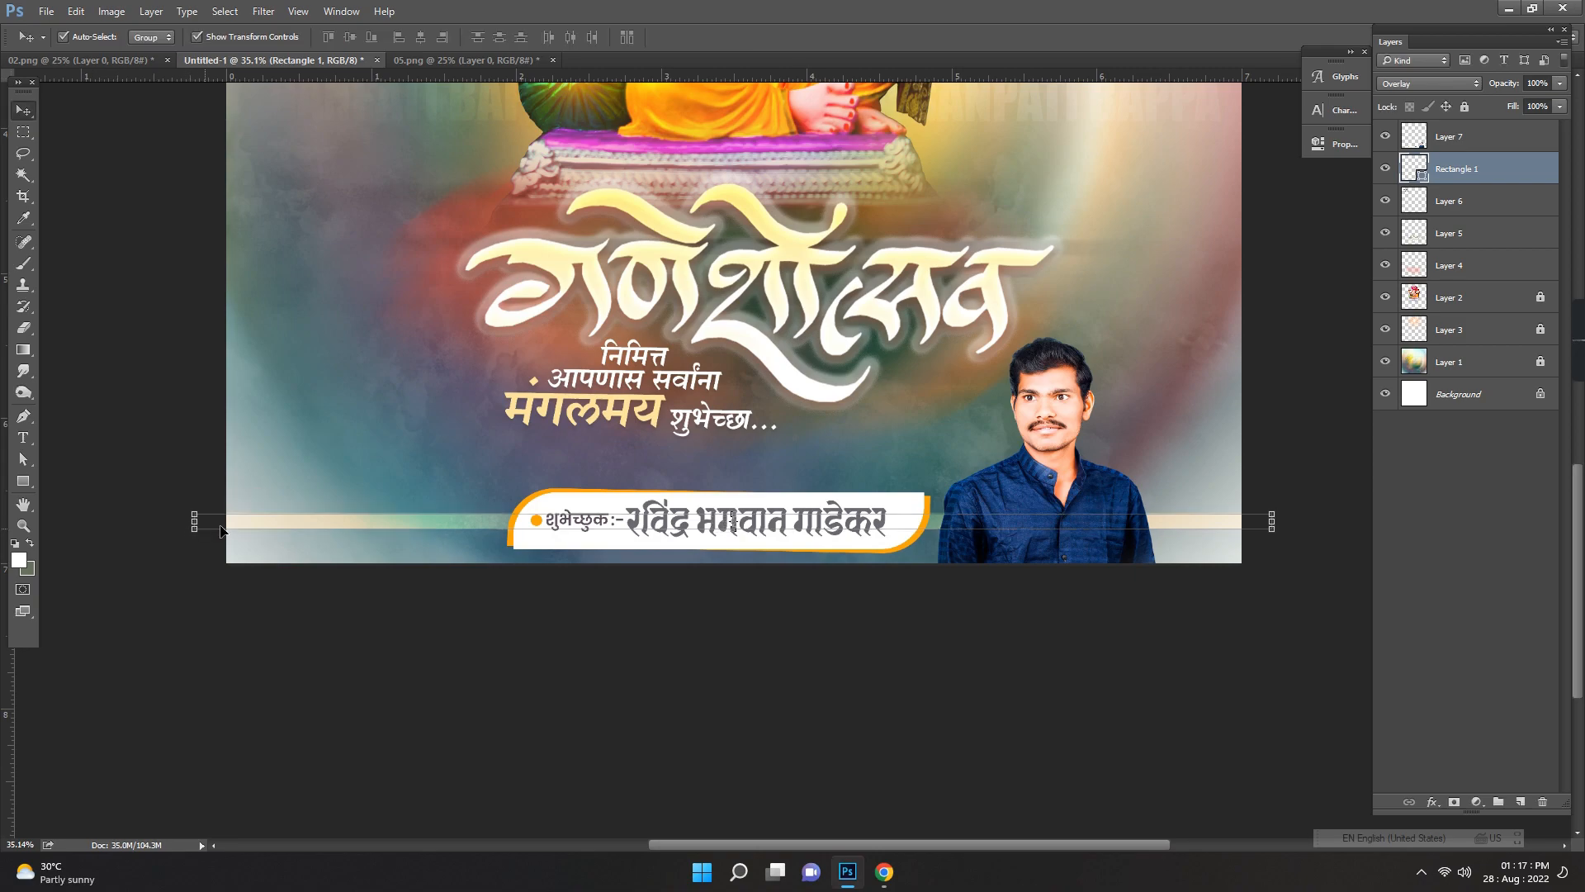
Step: Rasterize the bar layer and delete the section of the bar behind the name banner and portrait
right_click(1453, 166)
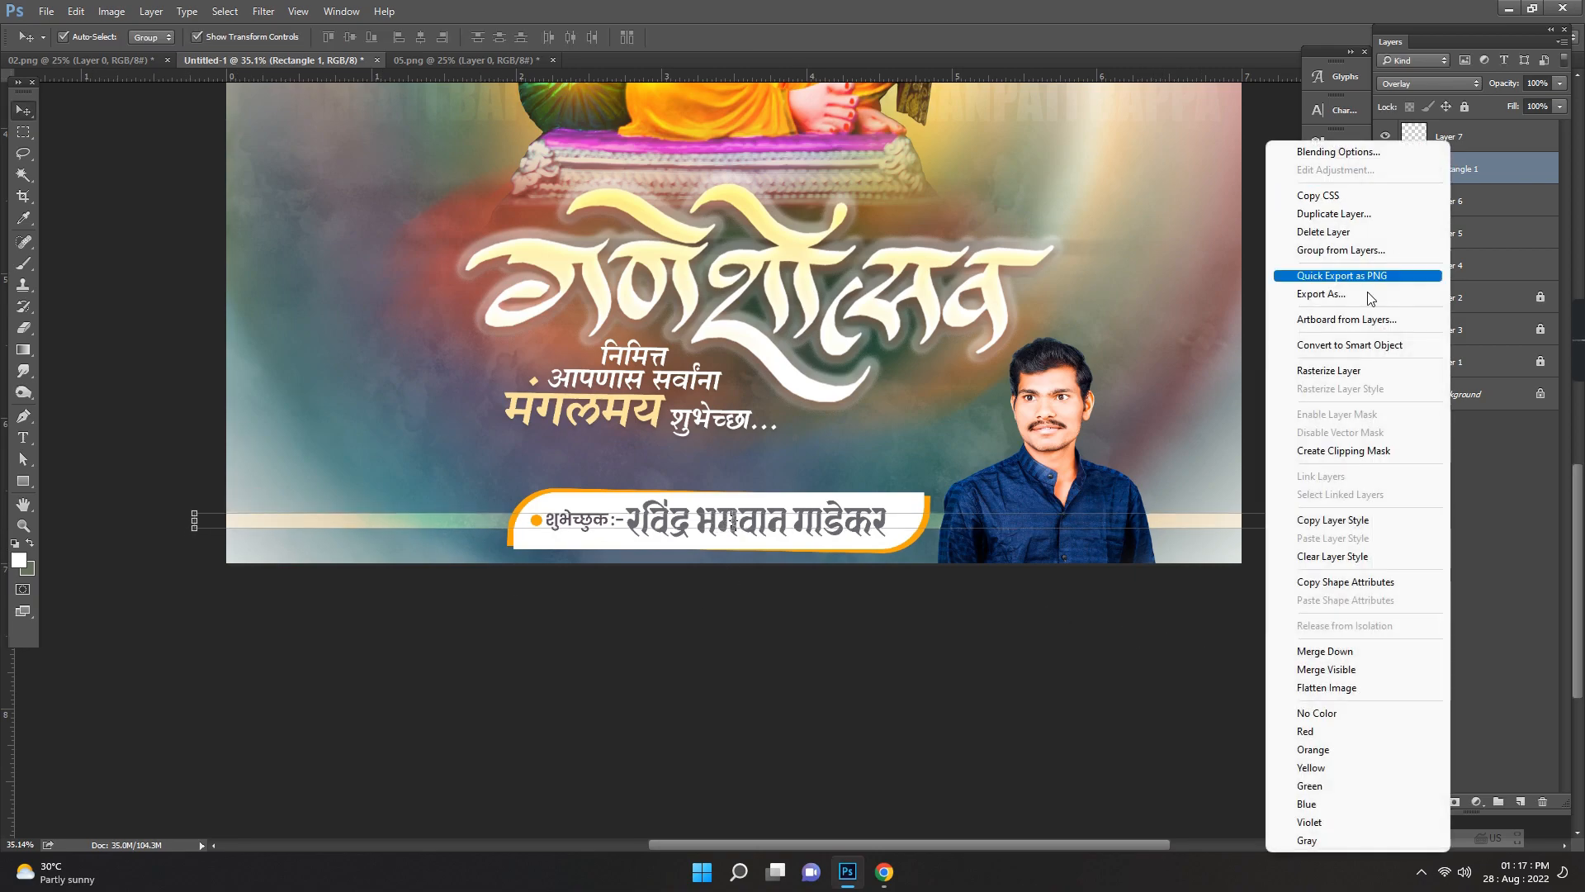
click(1354, 363)
click(23, 132)
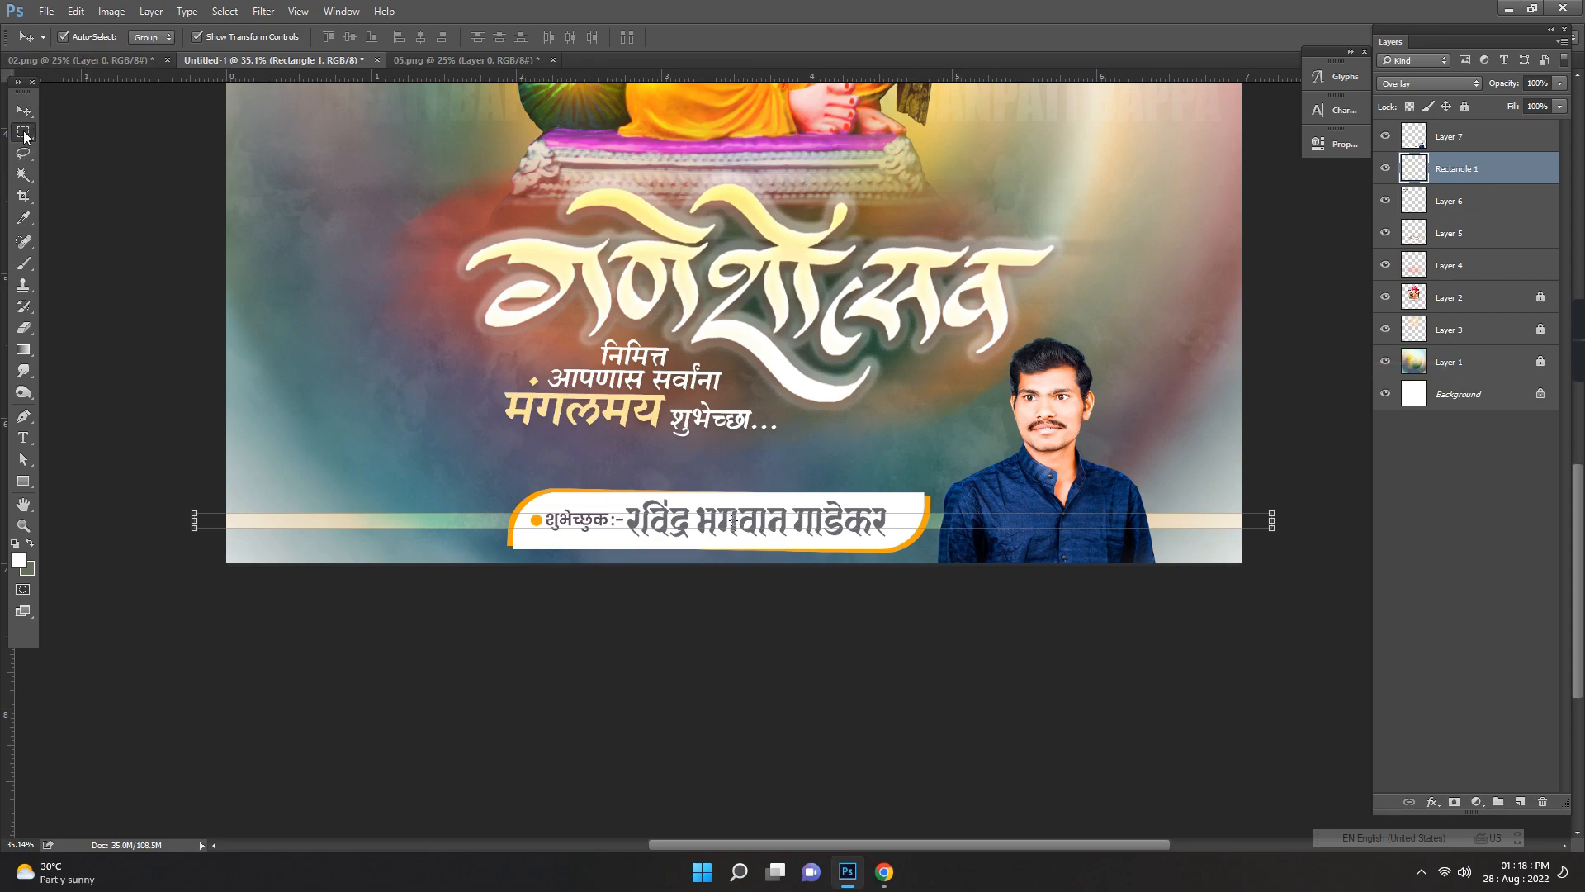
drag(495, 499, 746, 536)
click(952, 528)
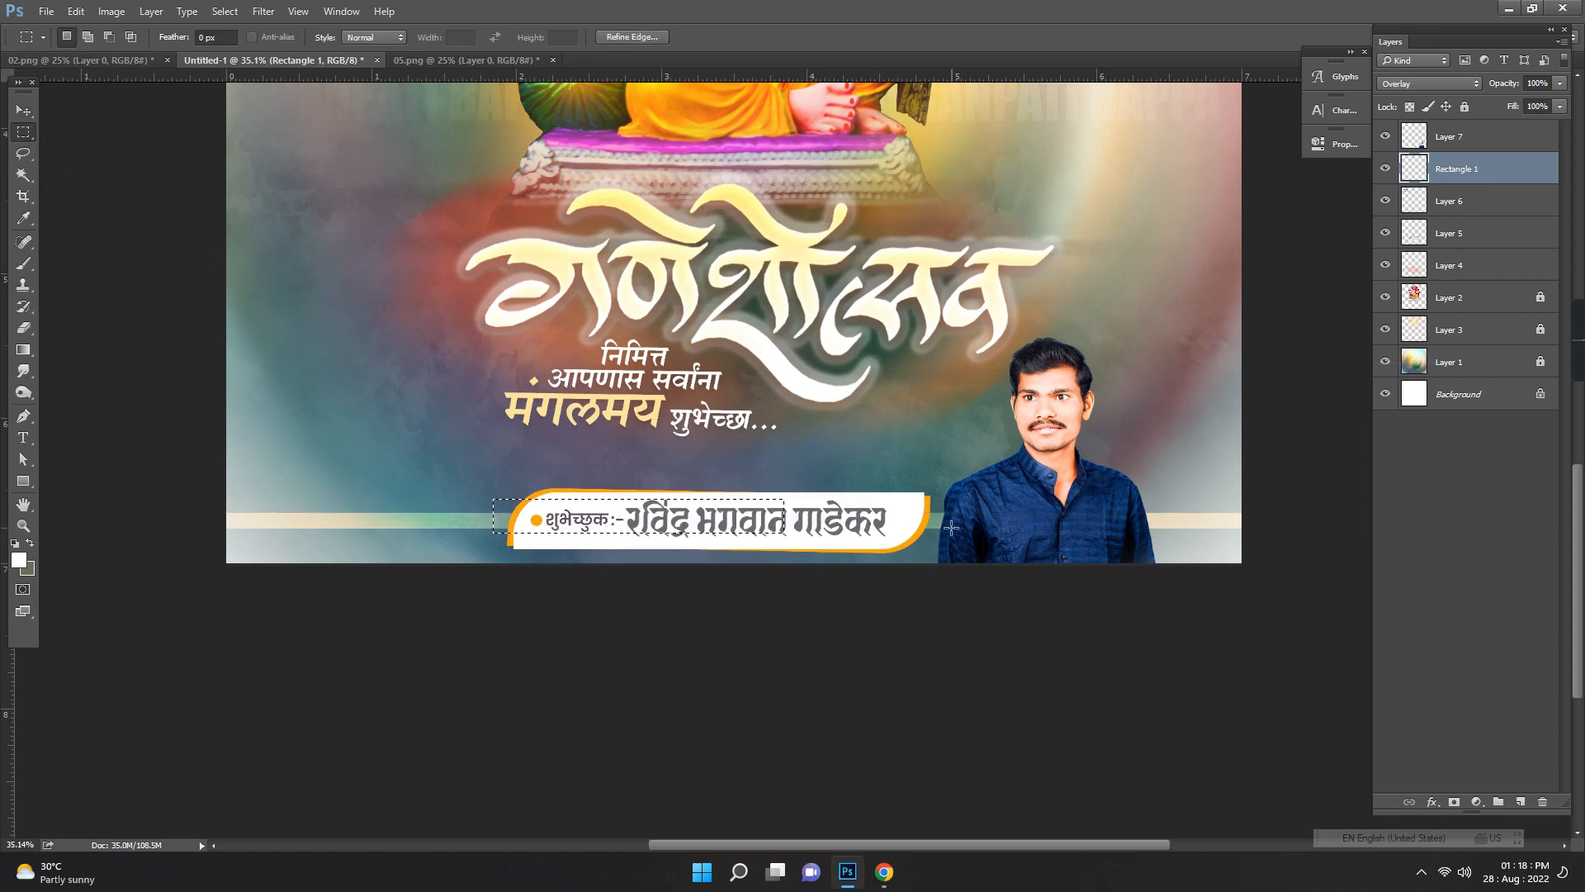
scroll(532, 465, down, 1)
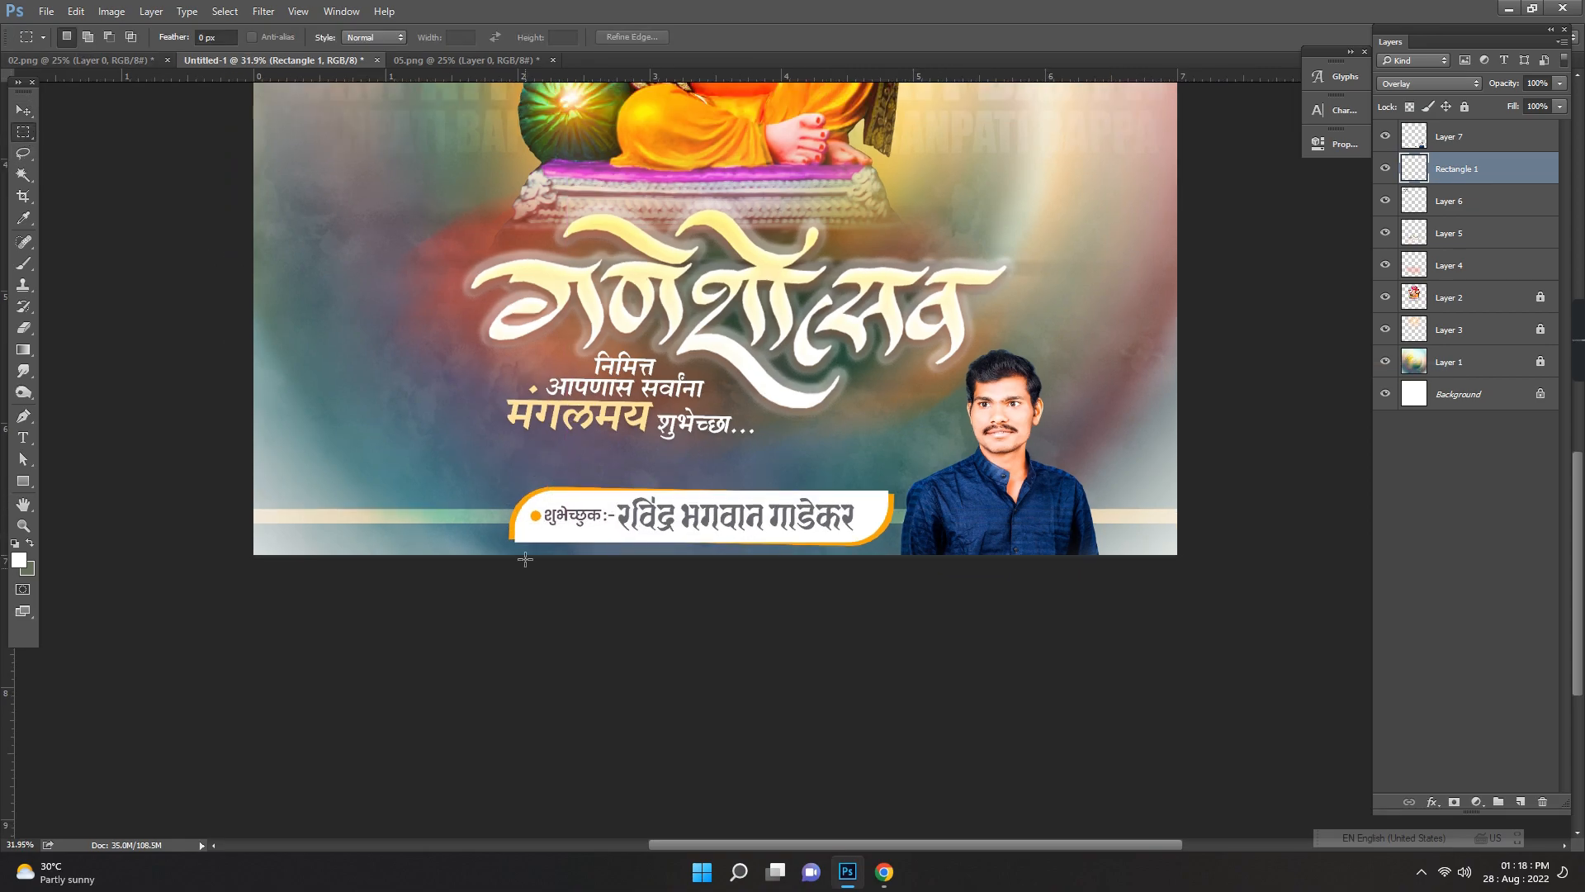
drag(501, 496, 1214, 548)
click(1146, 555)
drag(478, 481, 1094, 563)
key(Delete)
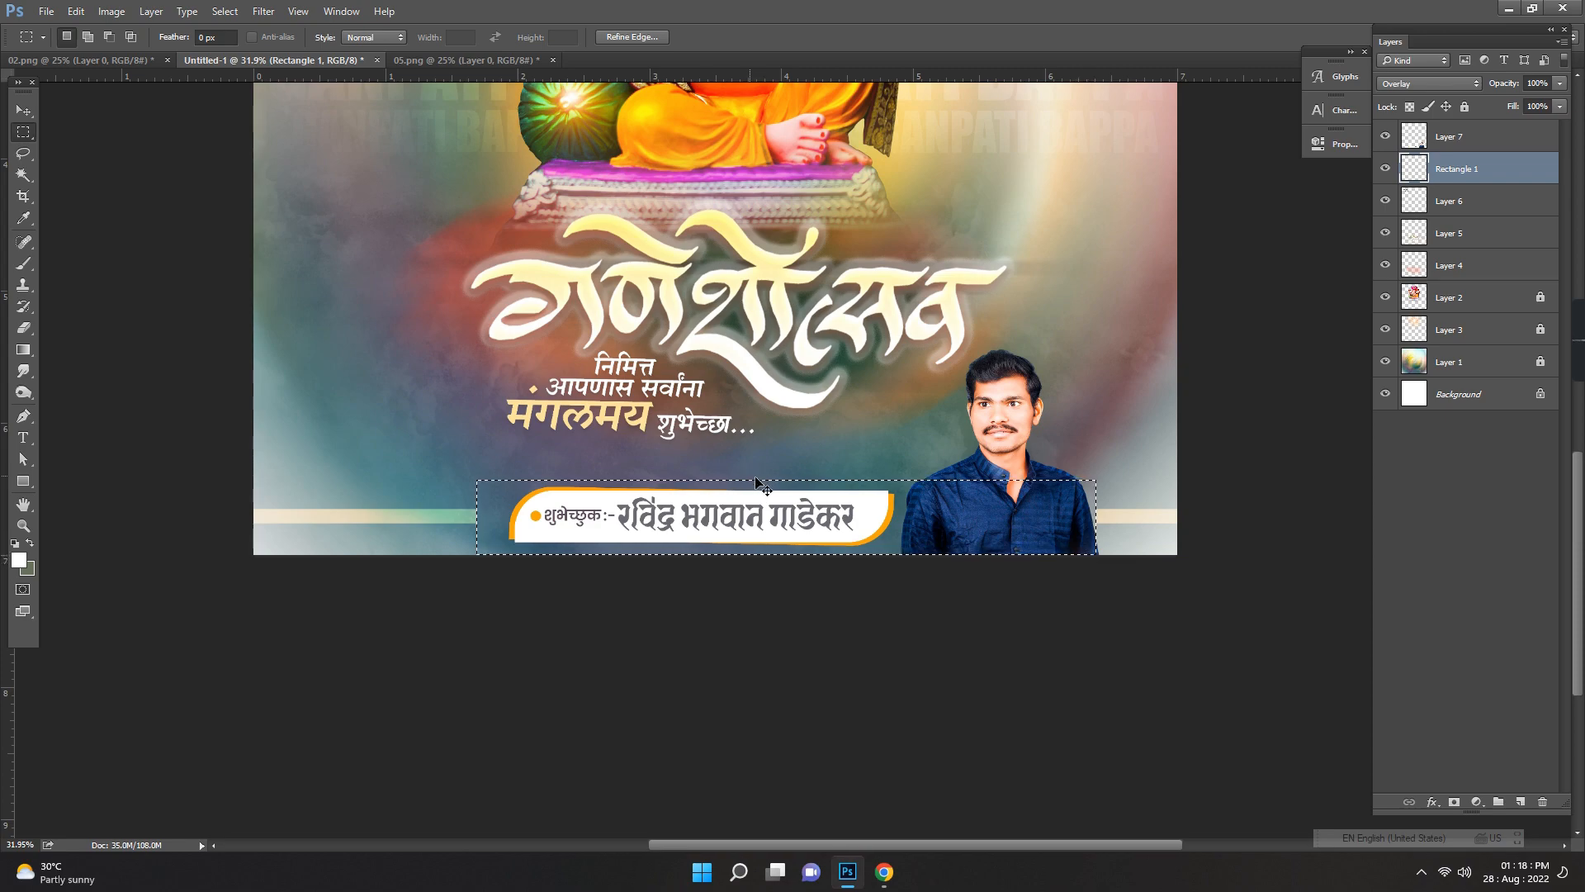
key(ctrl+d)
Step: Nudge the two remaining bar pieces slightly to the right around the name banner and portrait
click(22, 122)
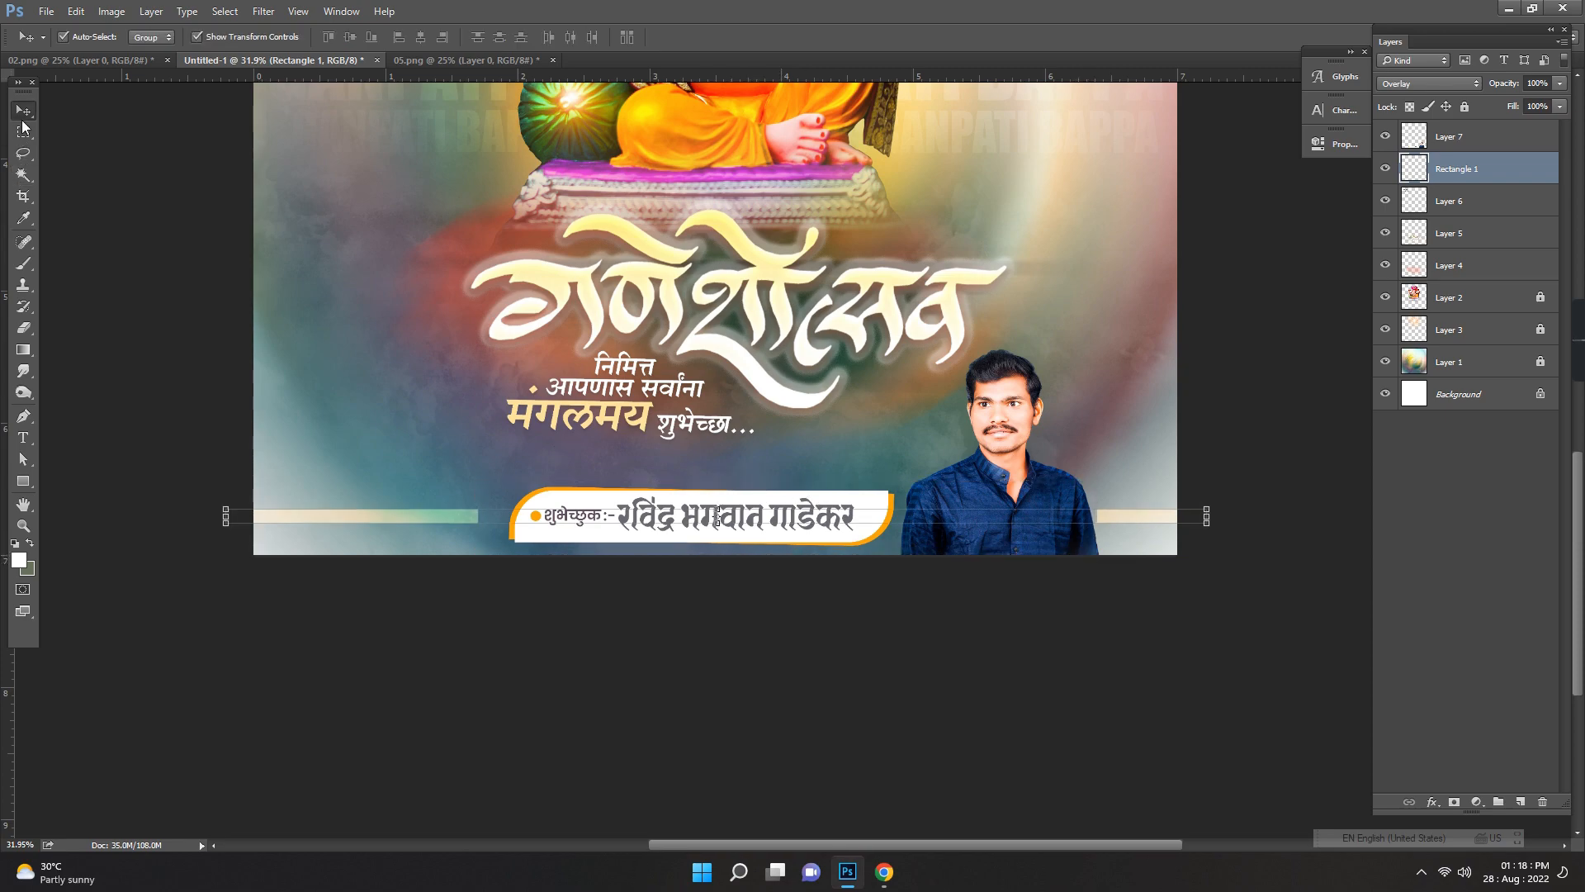
key(shift+Right)
key(shift+Right)
key(shift+Right)
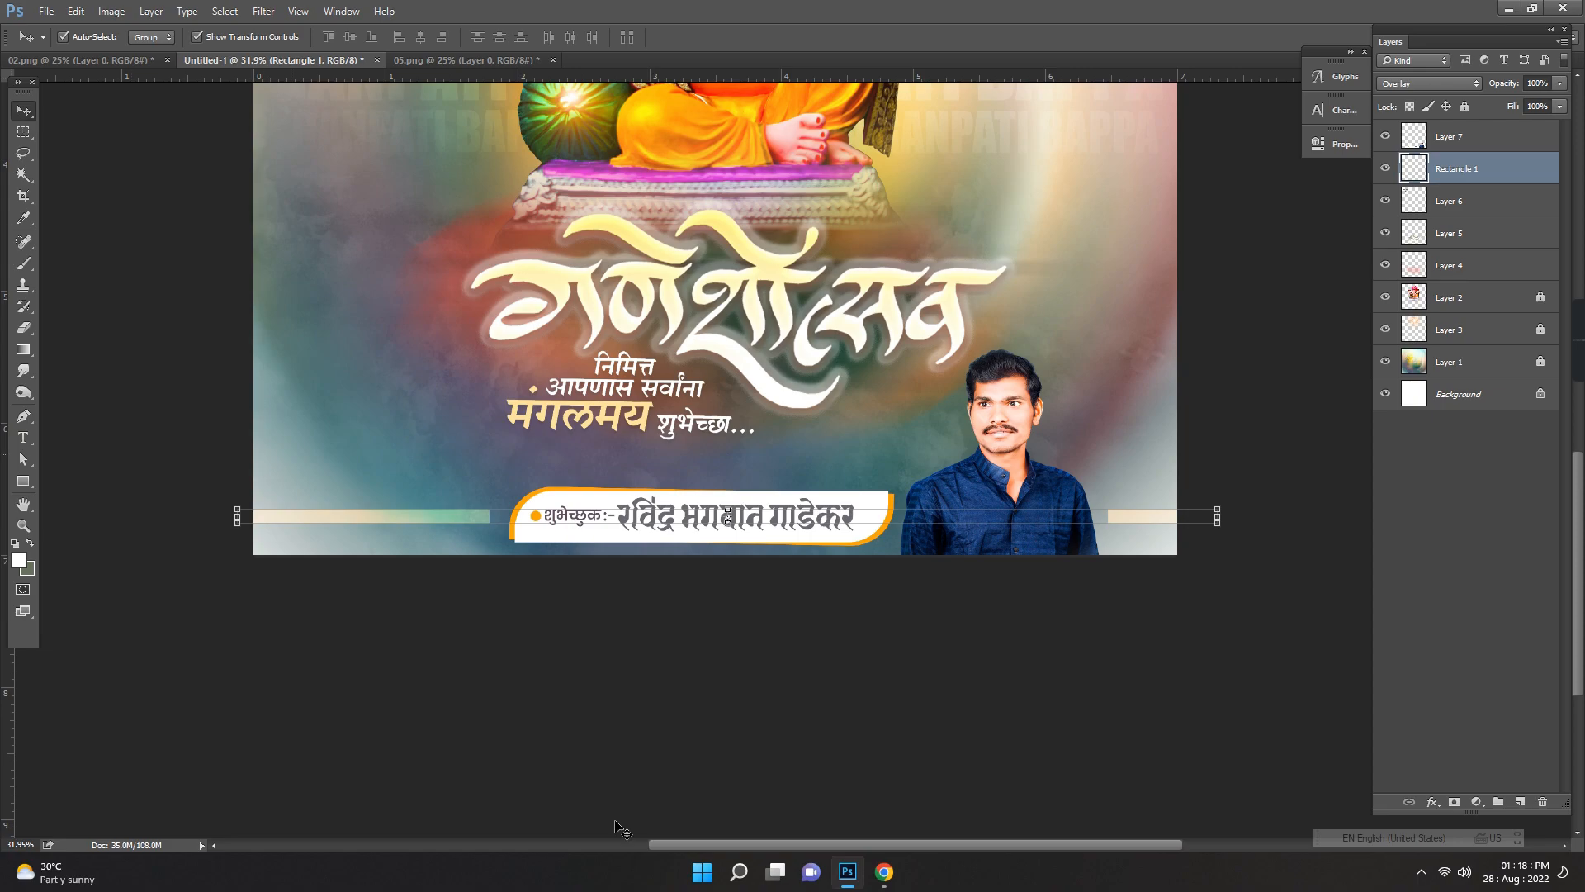
click(569, 733)
key(ctrl+0)
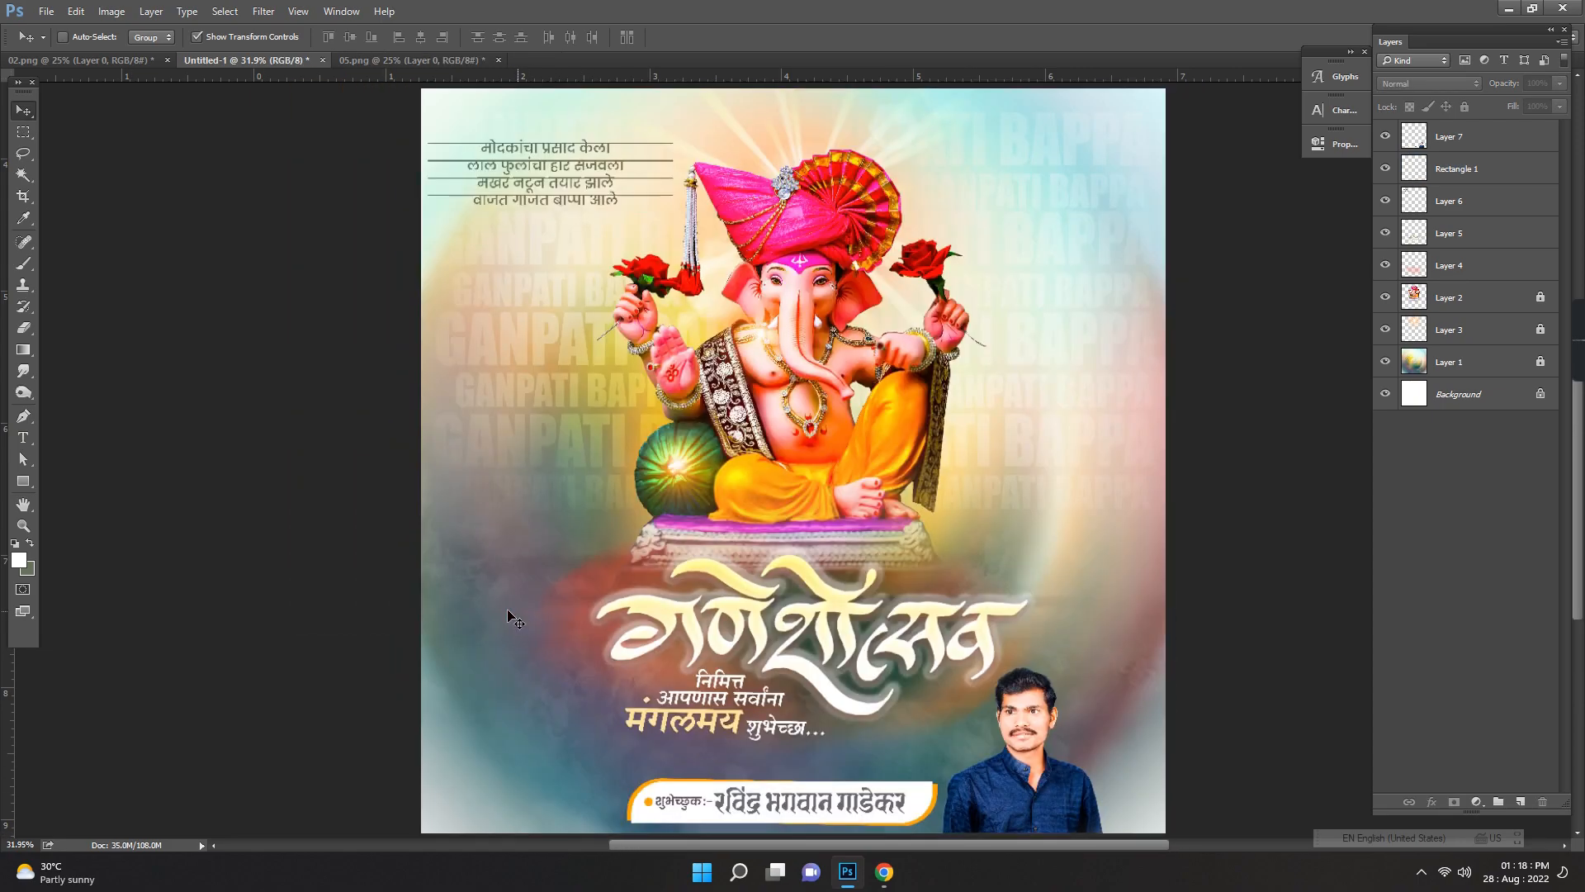
click(1039, 739)
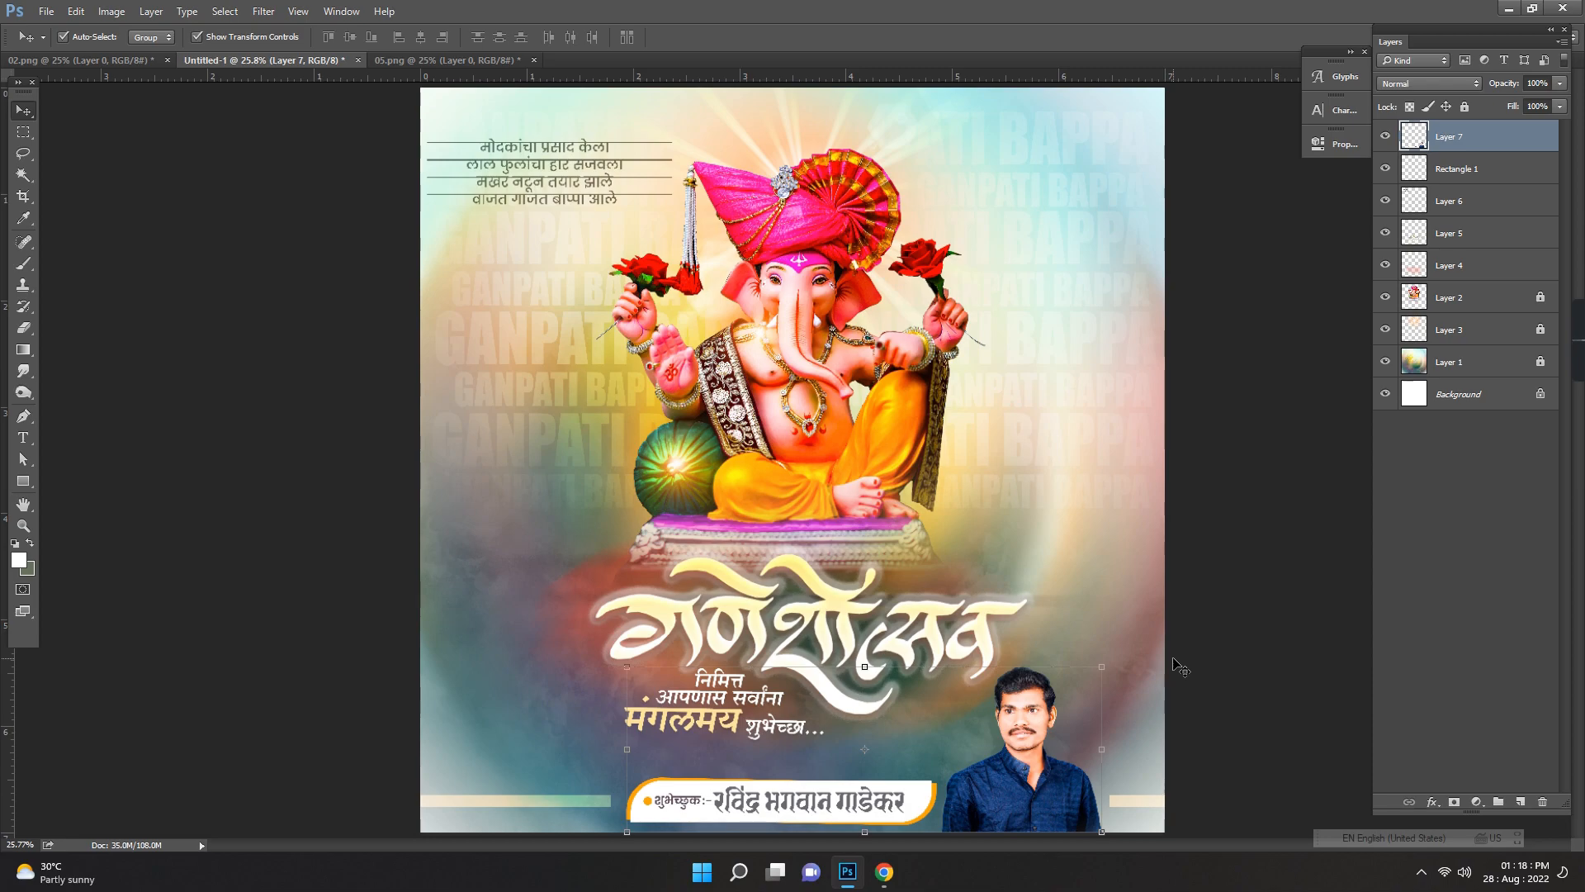
click(1197, 648)
click(1017, 737)
click(1253, 596)
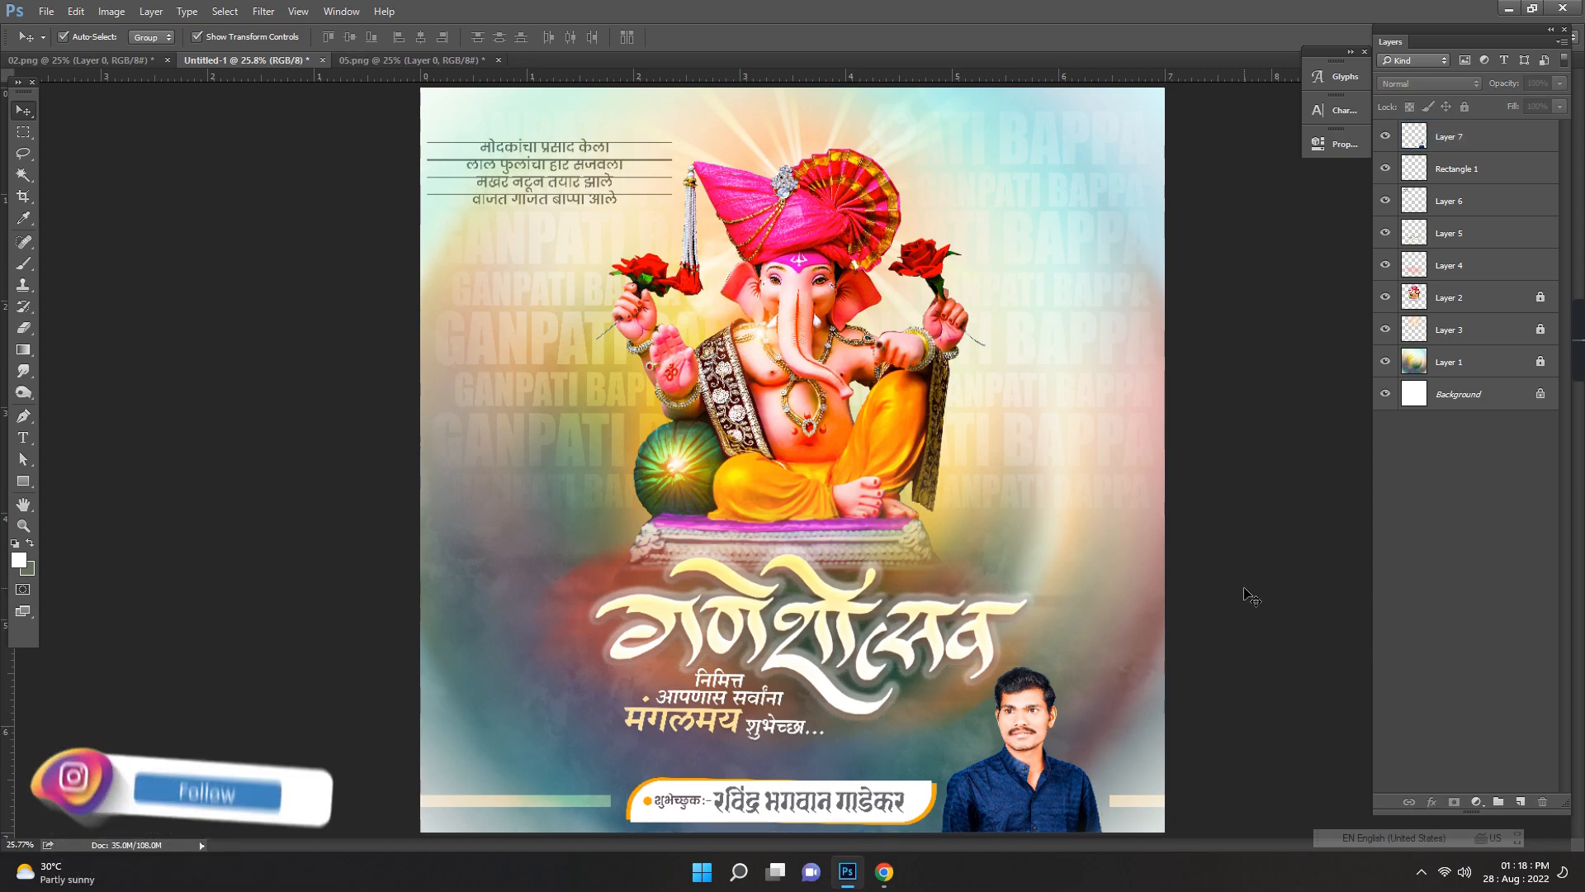
click(901, 635)
click(766, 545)
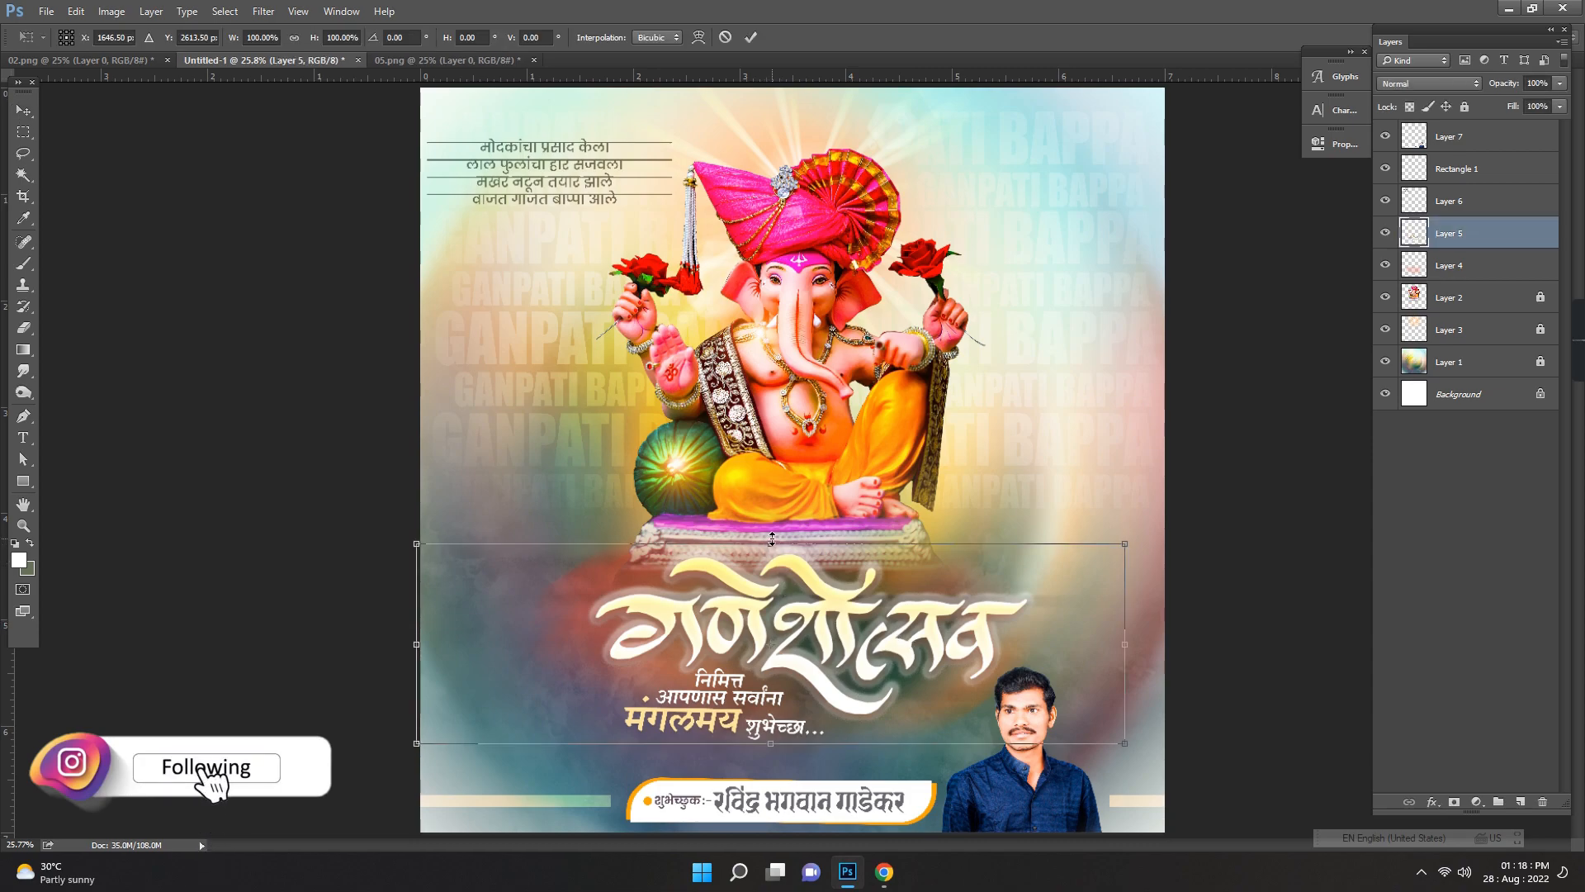
key(Return)
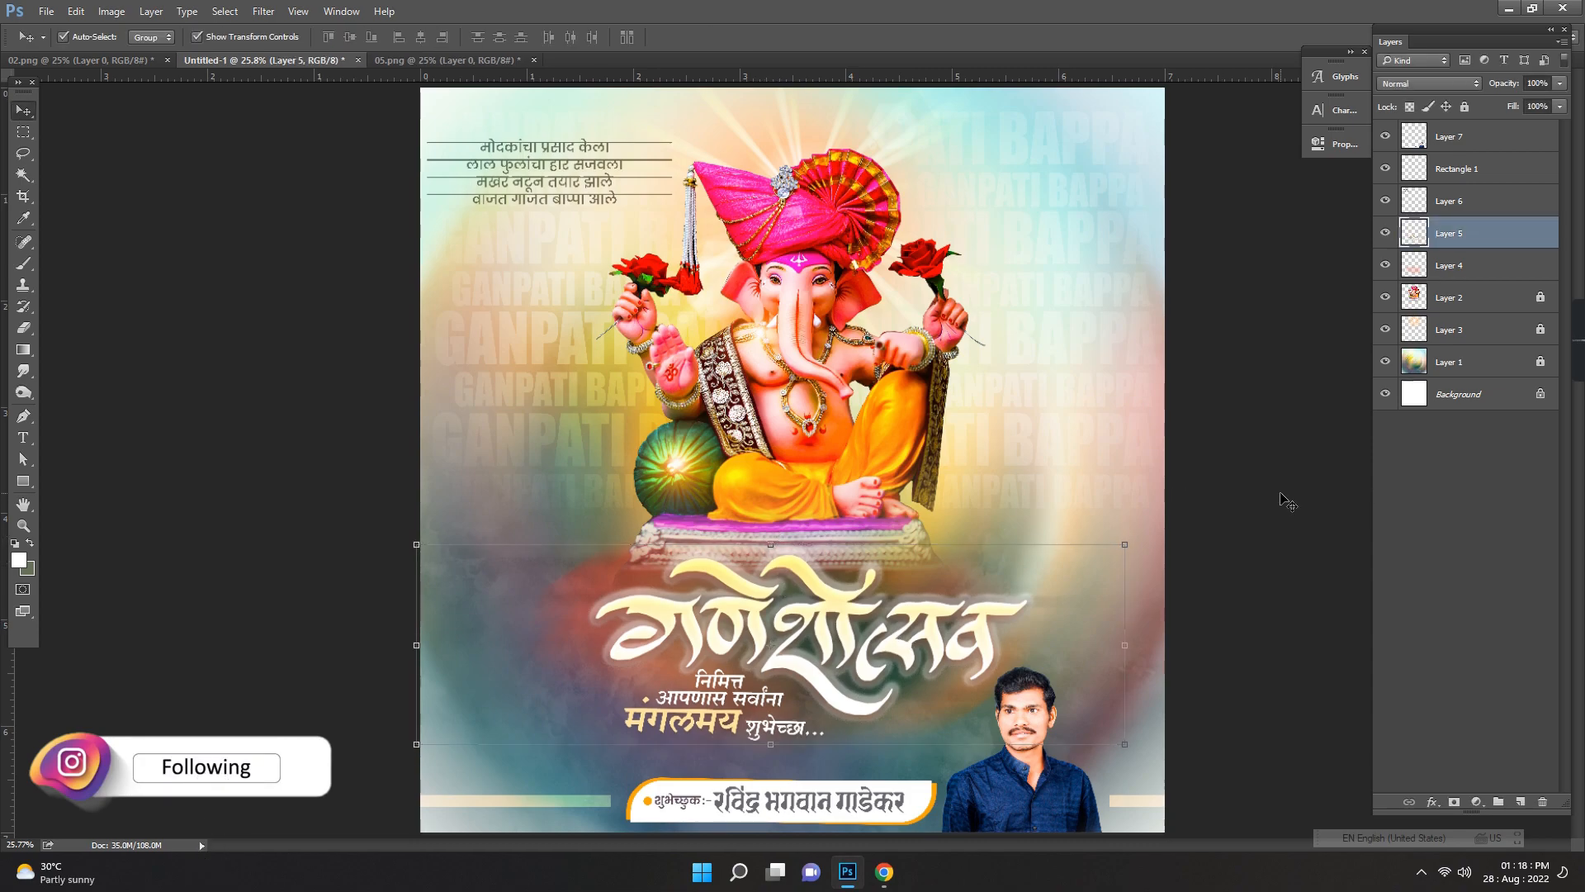
click(1272, 468)
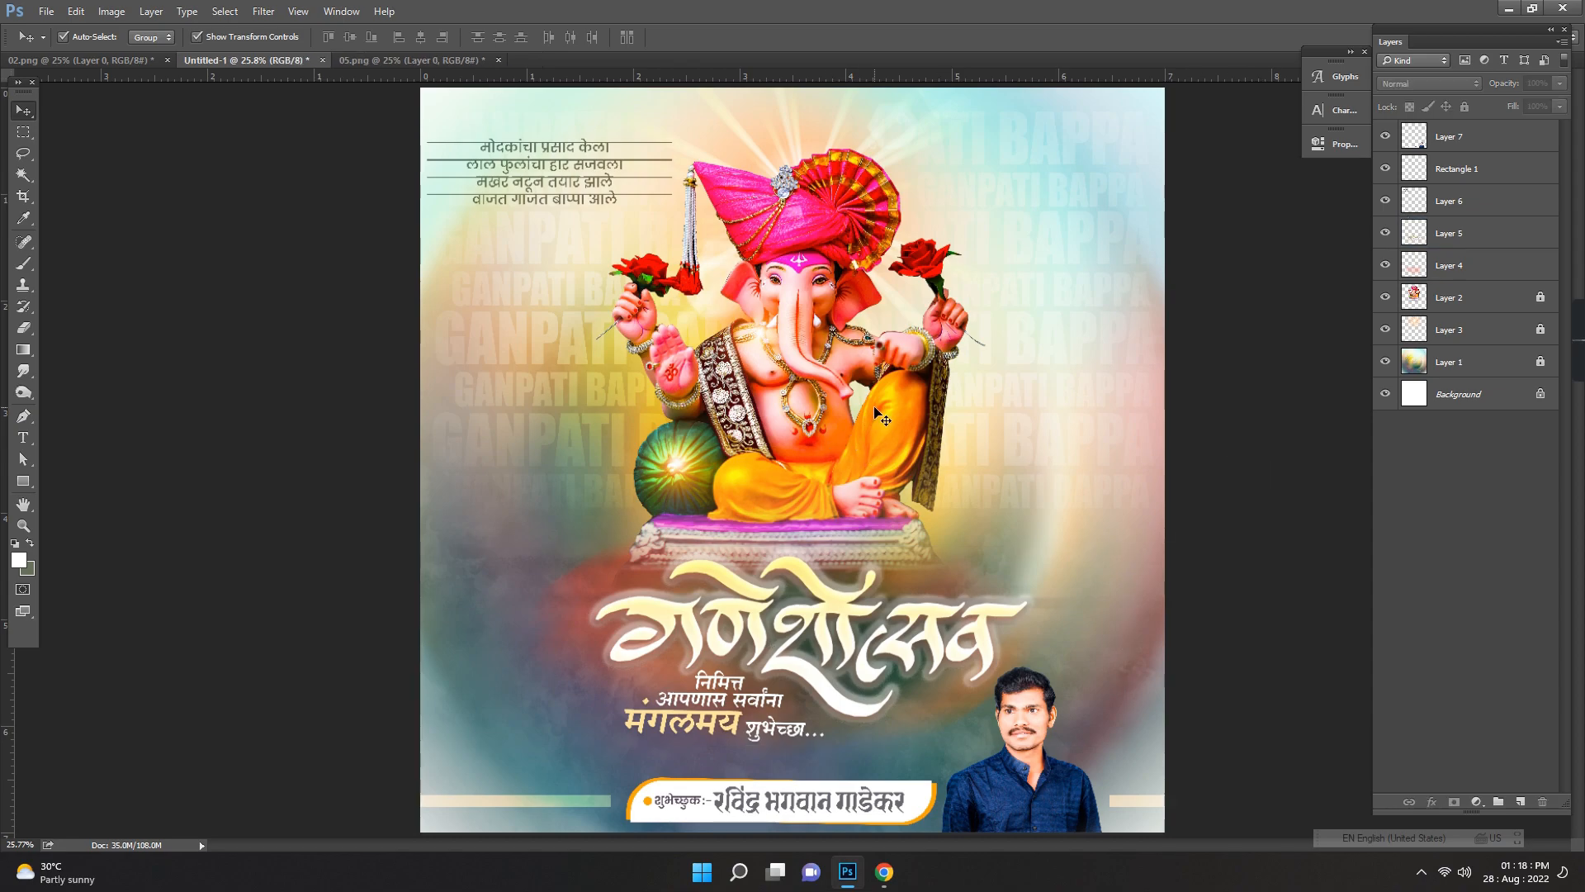
Step: Unlock Layer 2 with the Ganesha figure
click(1540, 297)
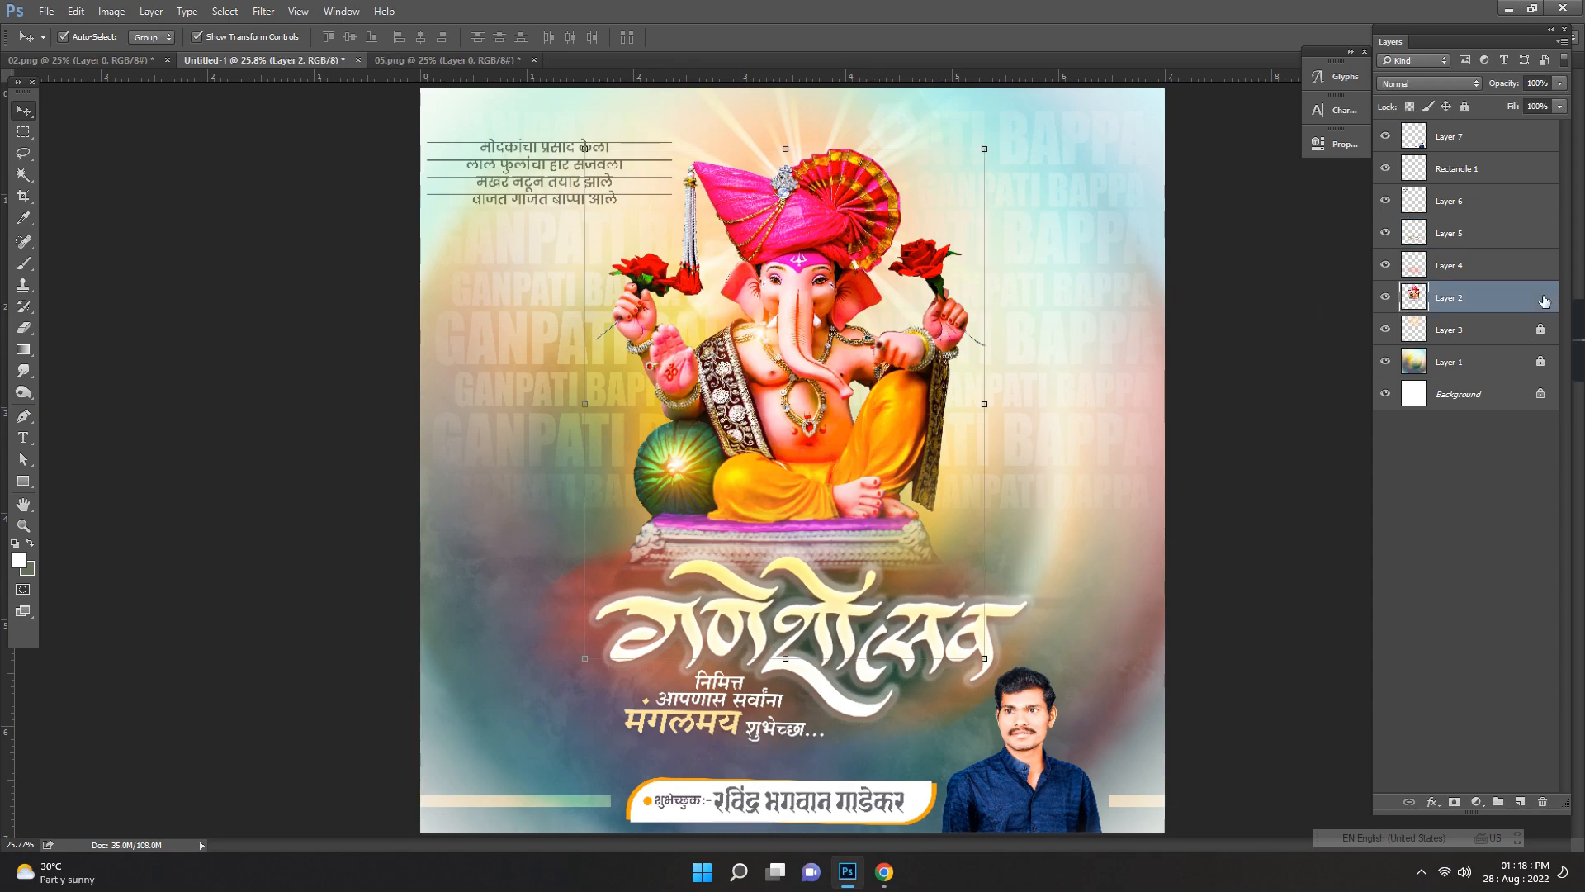
click(1246, 407)
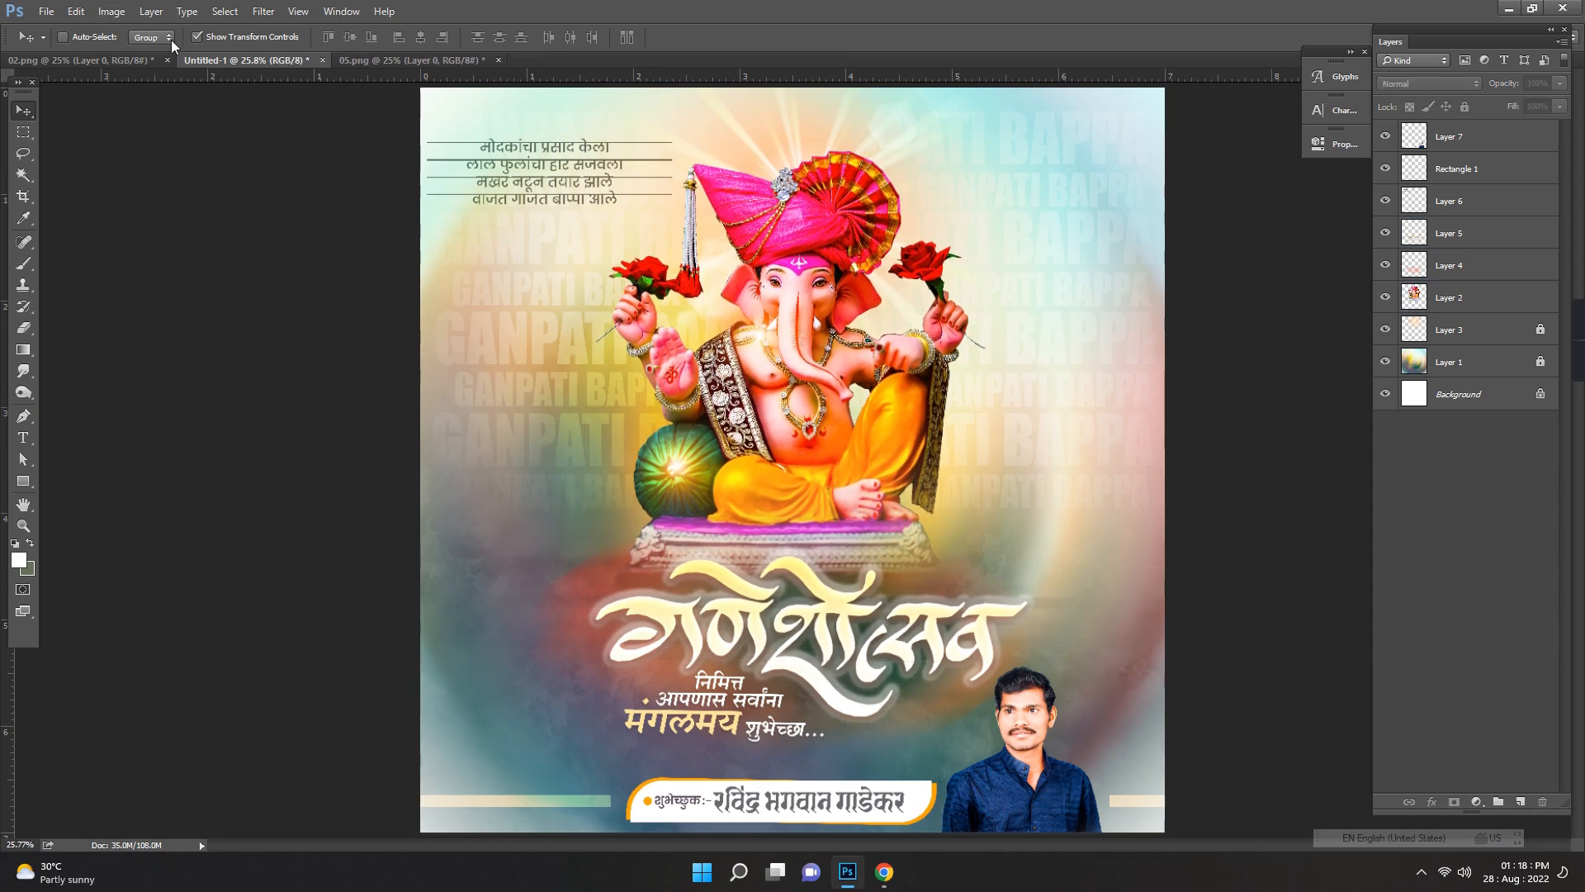
key(ctrl+p)
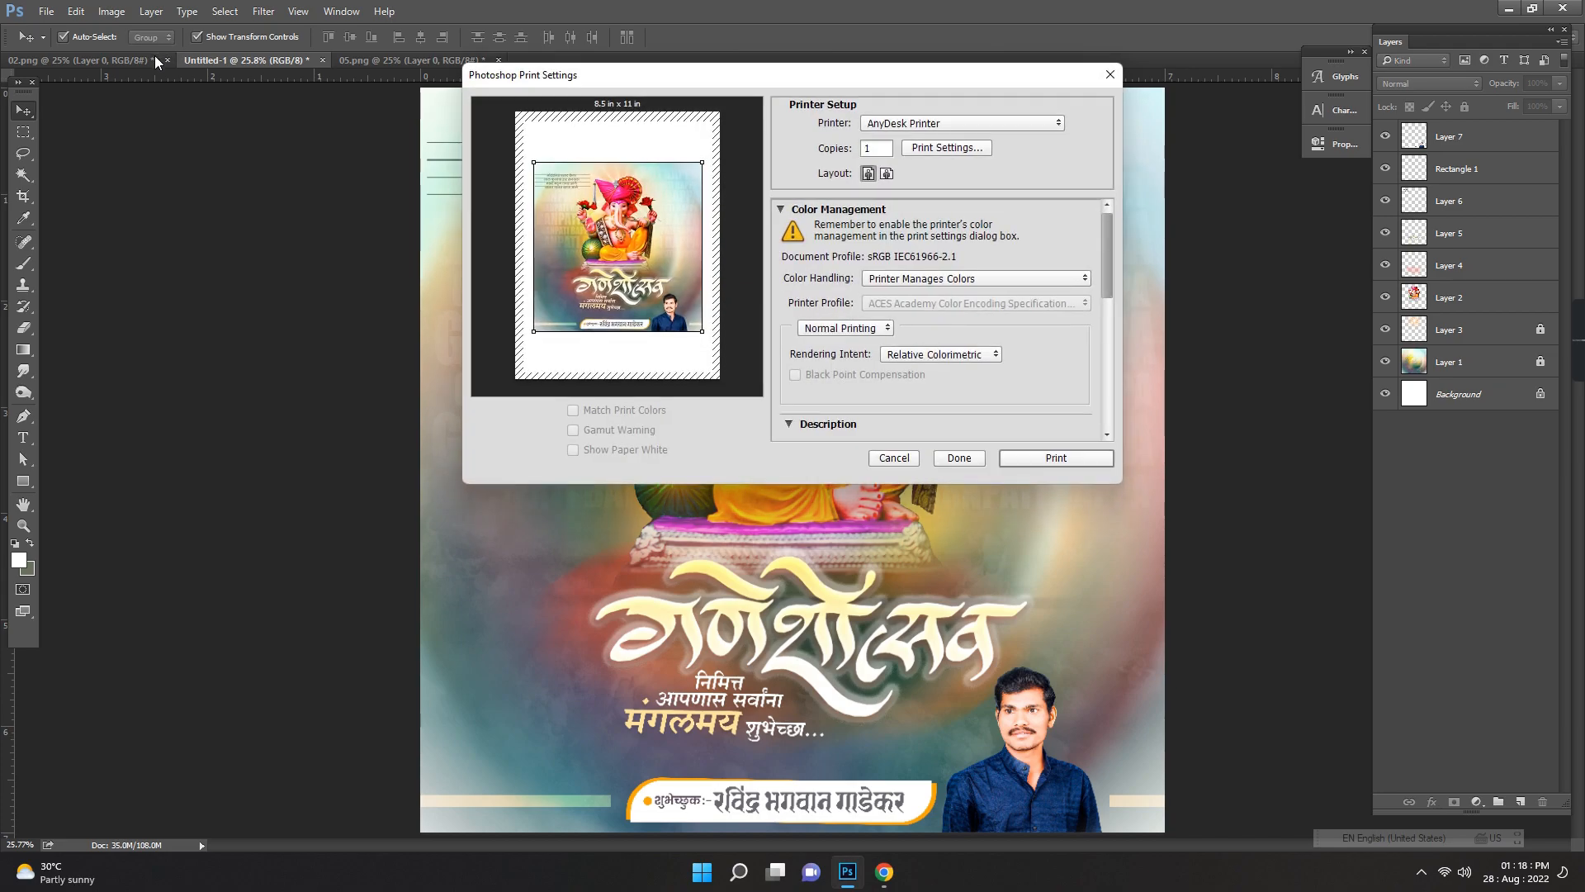
click(894, 458)
Step: Open image 06 from the #02 video folder
key(ctrl+o)
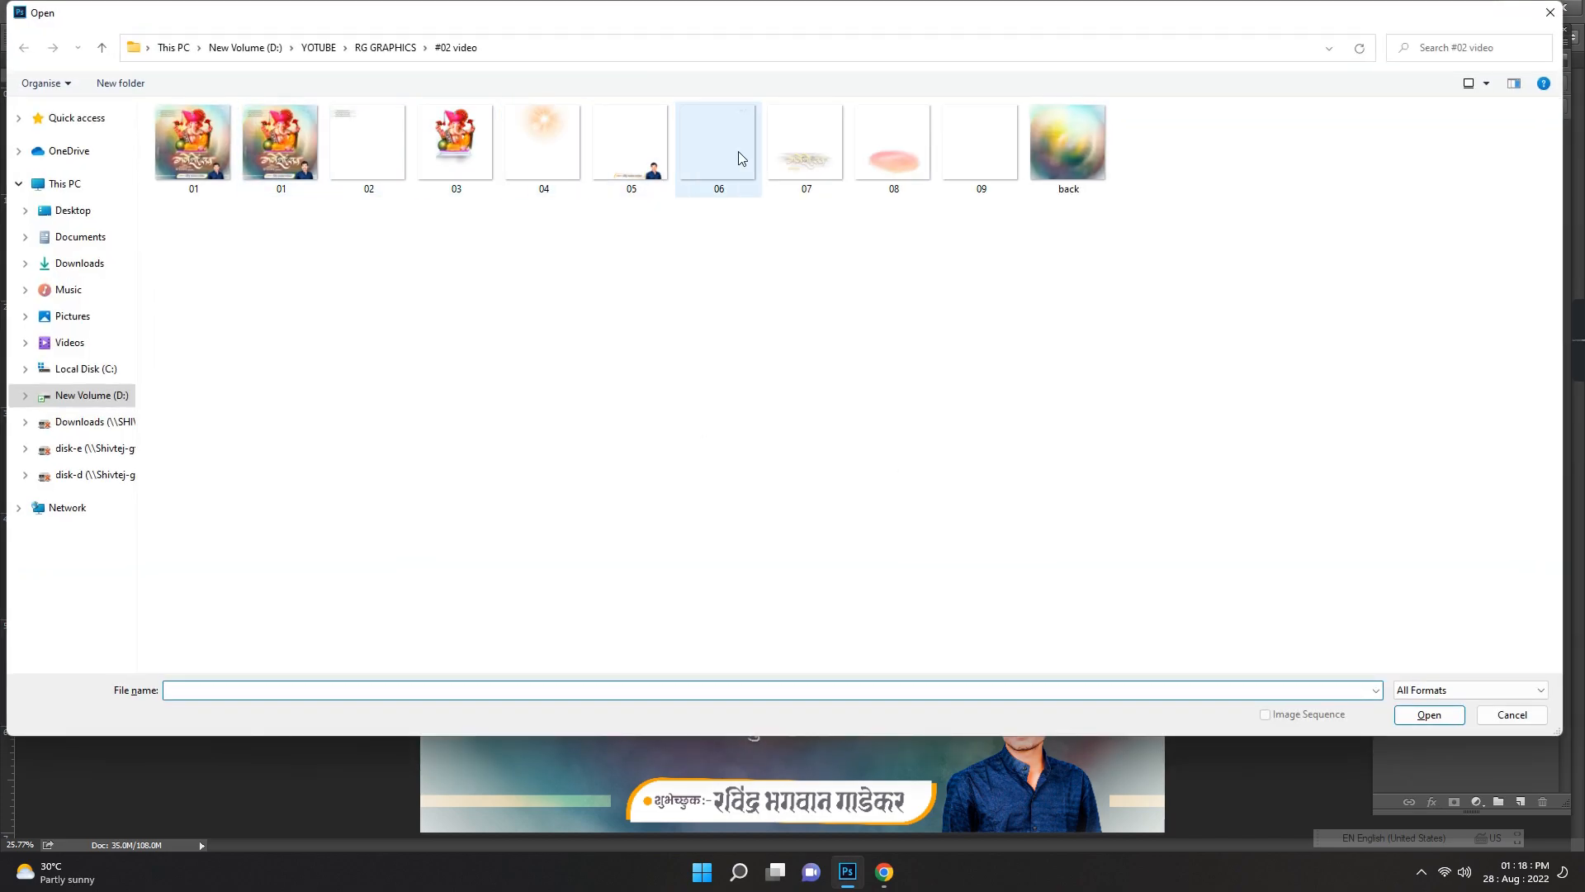
click(735, 128)
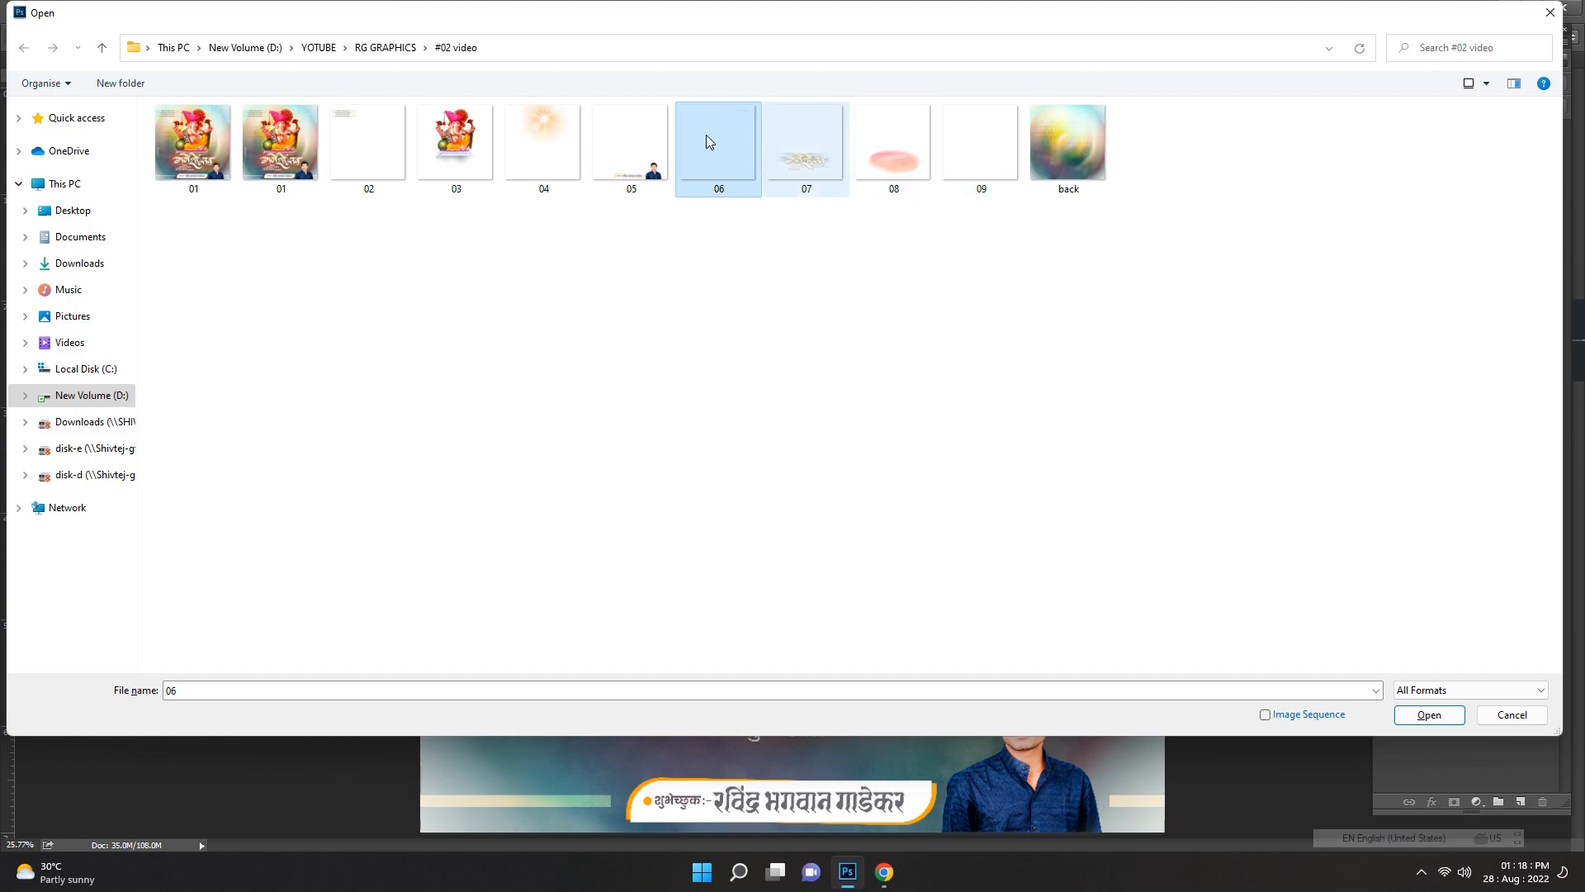
click(1429, 714)
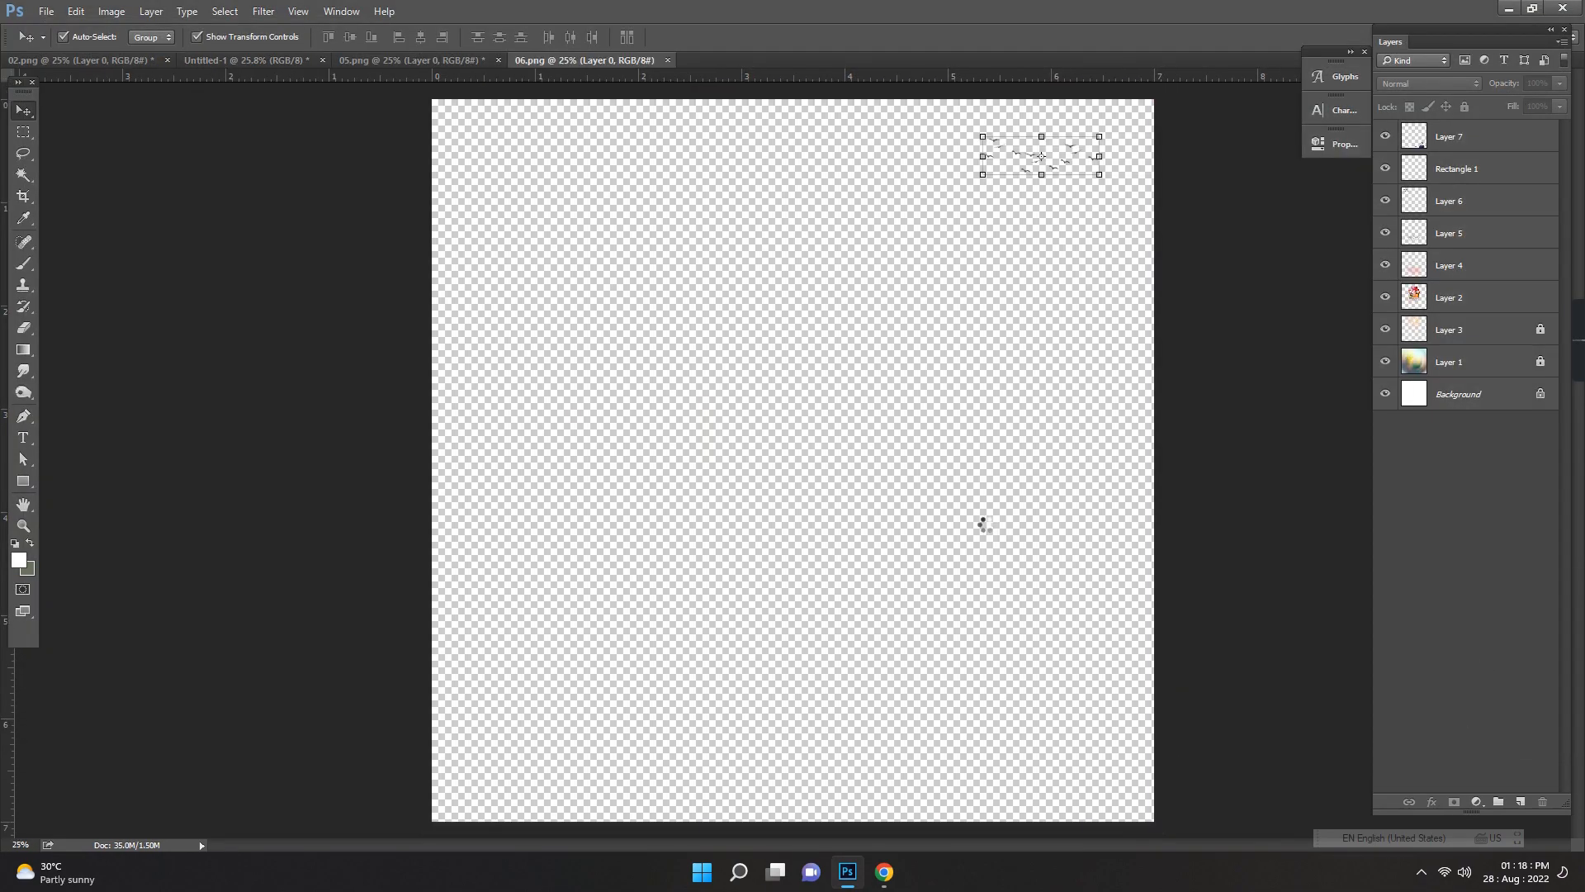
drag(1073, 154, 359, 183)
drag(330, 168, 284, 106)
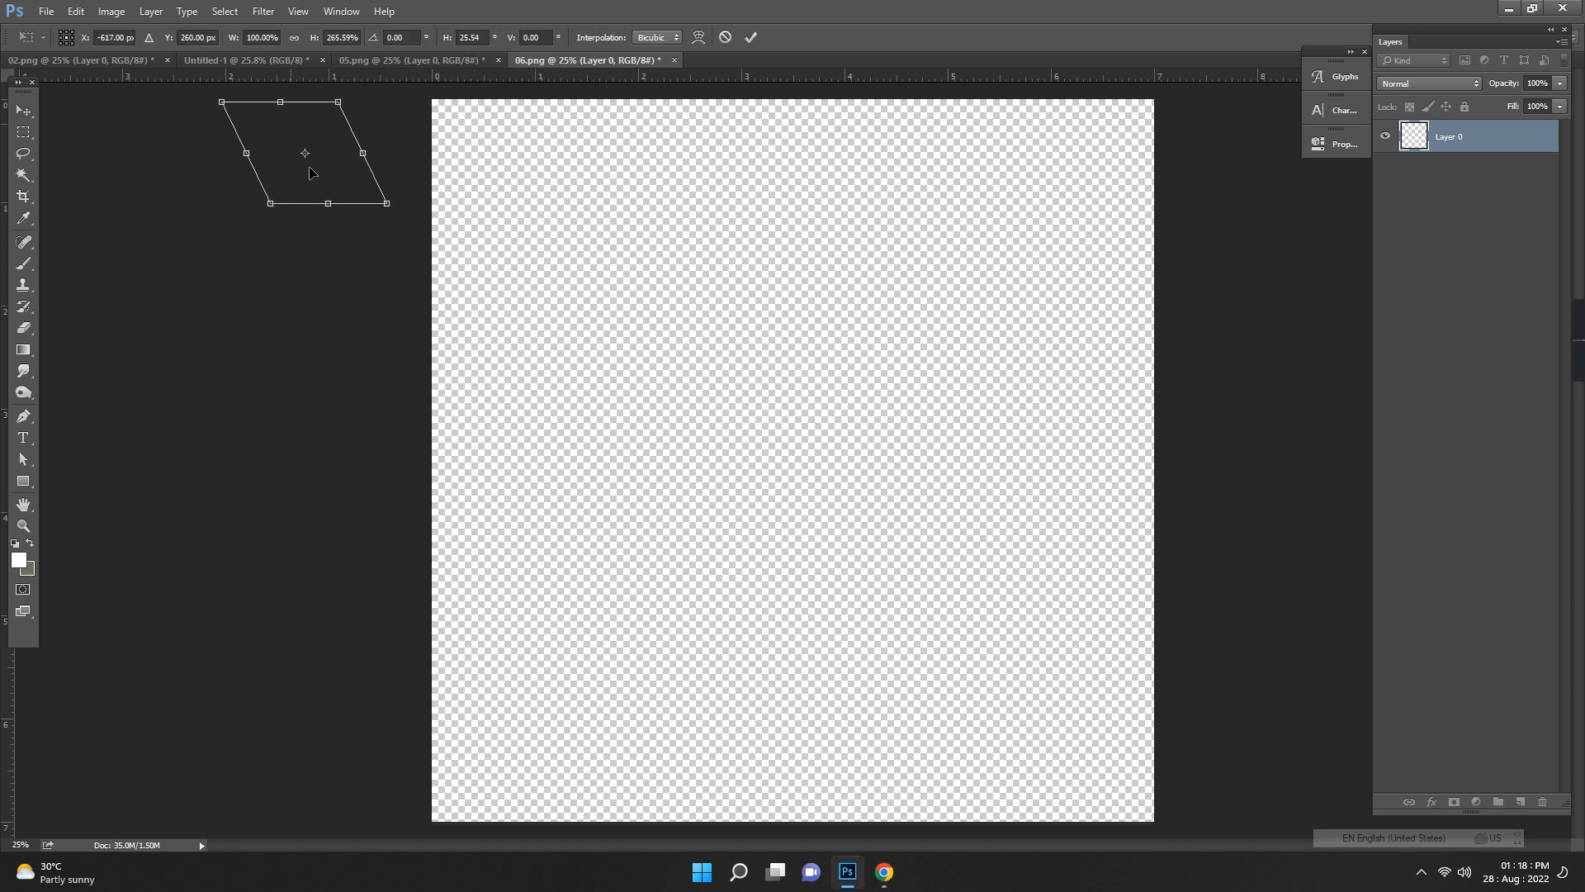
key(Return)
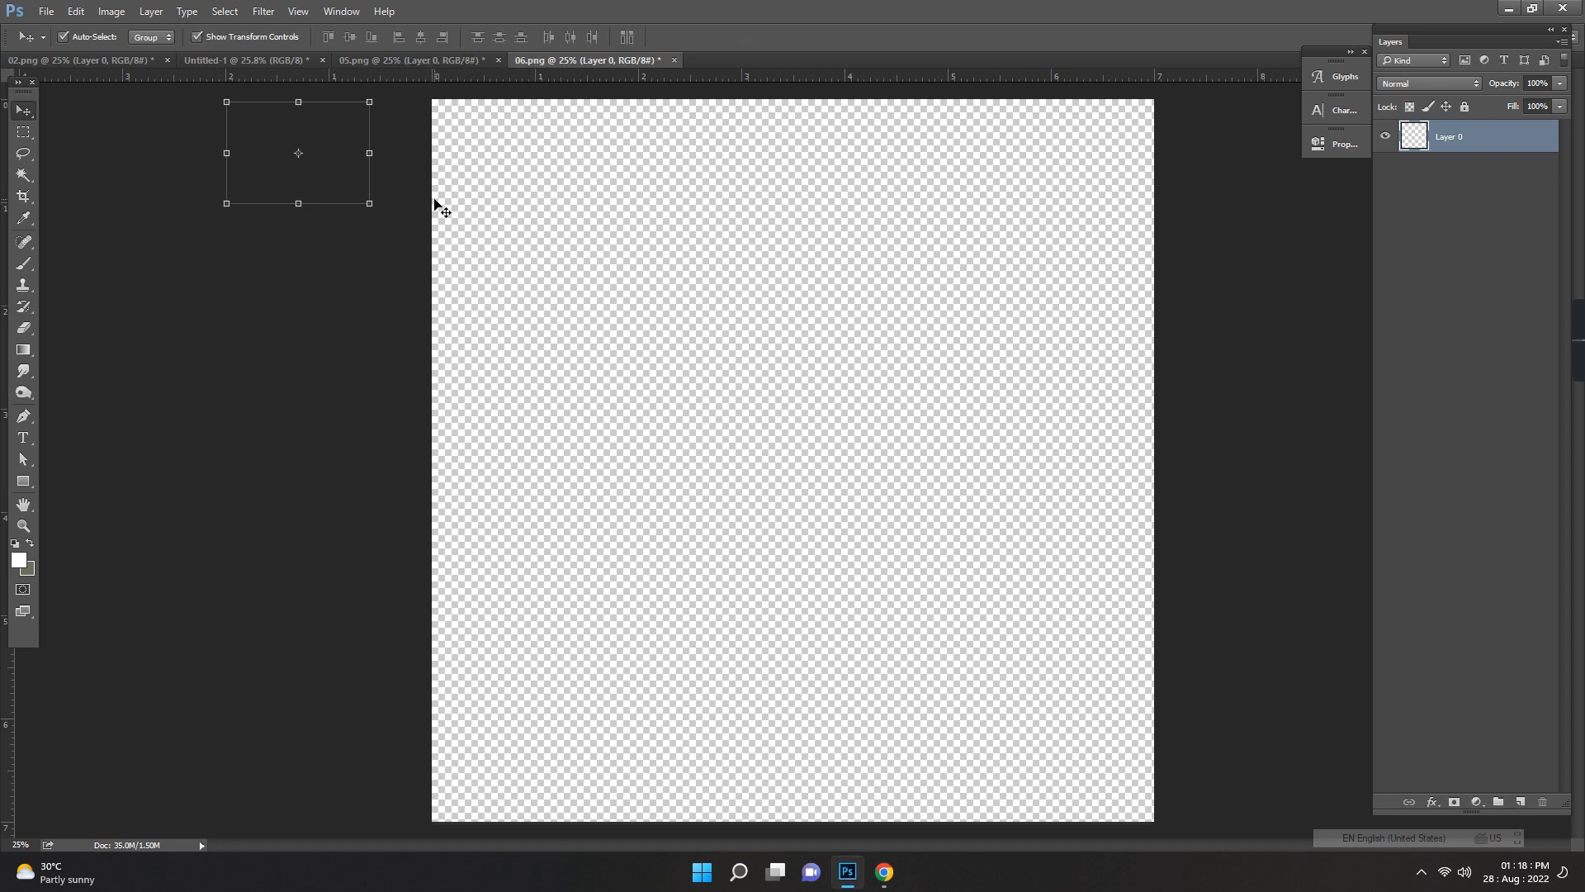
key(ctrl+alt+z)
key(ctrl+alt+z)
drag(1056, 169, 1004, 191)
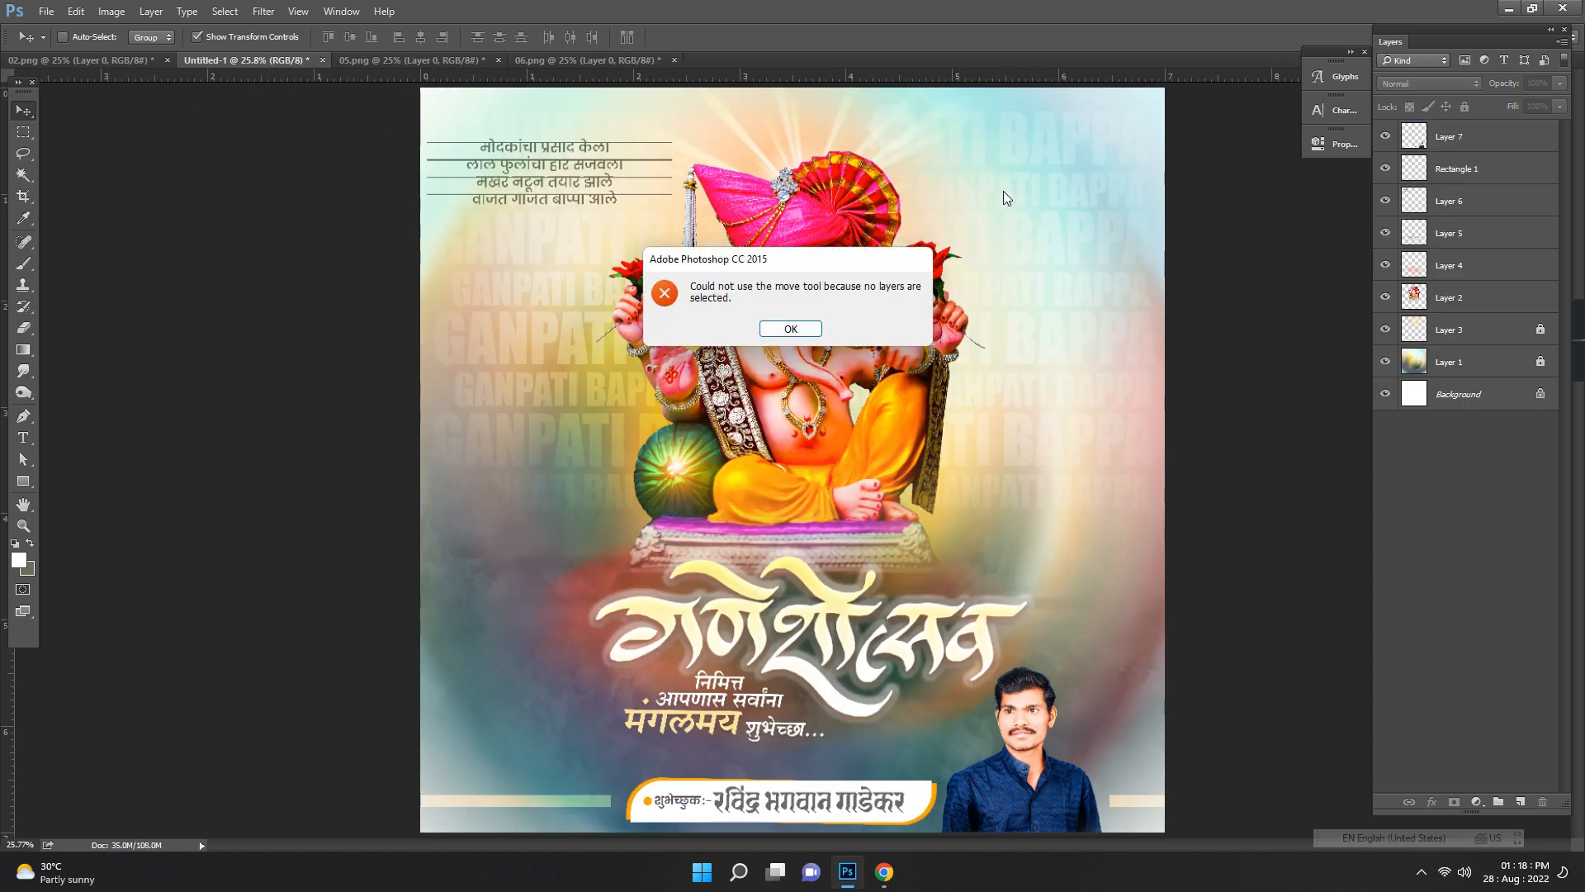
click(814, 329)
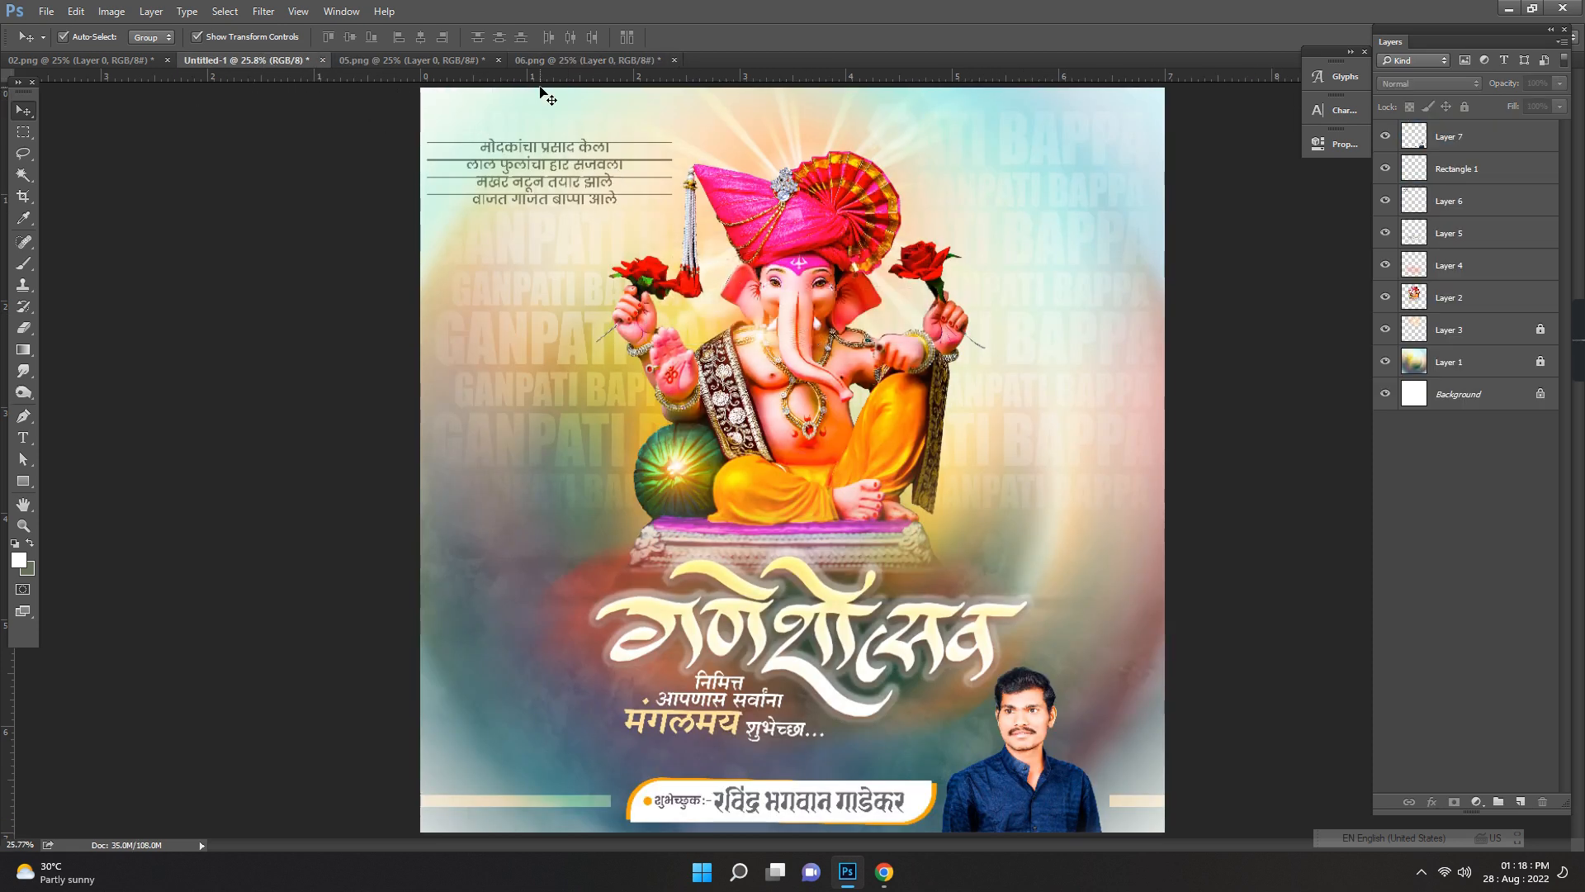
Step: Close 05.png without saving its changes and return to 06.png
click(501, 60)
click(784, 332)
click(470, 62)
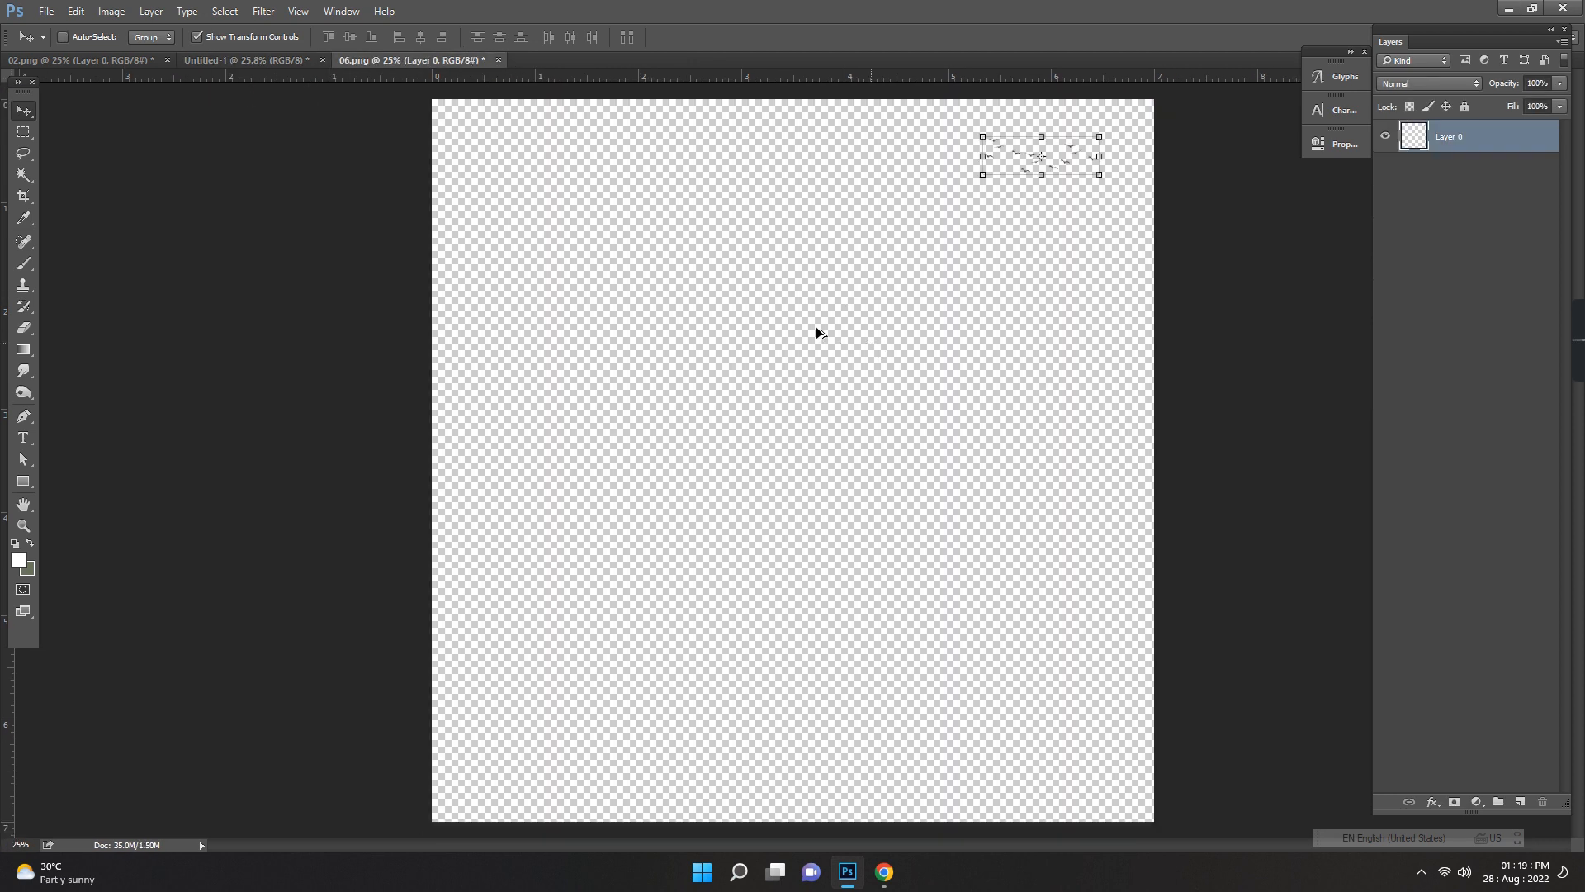
Step: Bring the flock of birds from 06.png into the poster's upper right area and enlarge it to about 118%
drag(1069, 163, 300, 71)
key(ctrl+alt+z)
drag(1055, 174, 325, 66)
drag(1043, 170, 1117, 182)
key(ctrl+t)
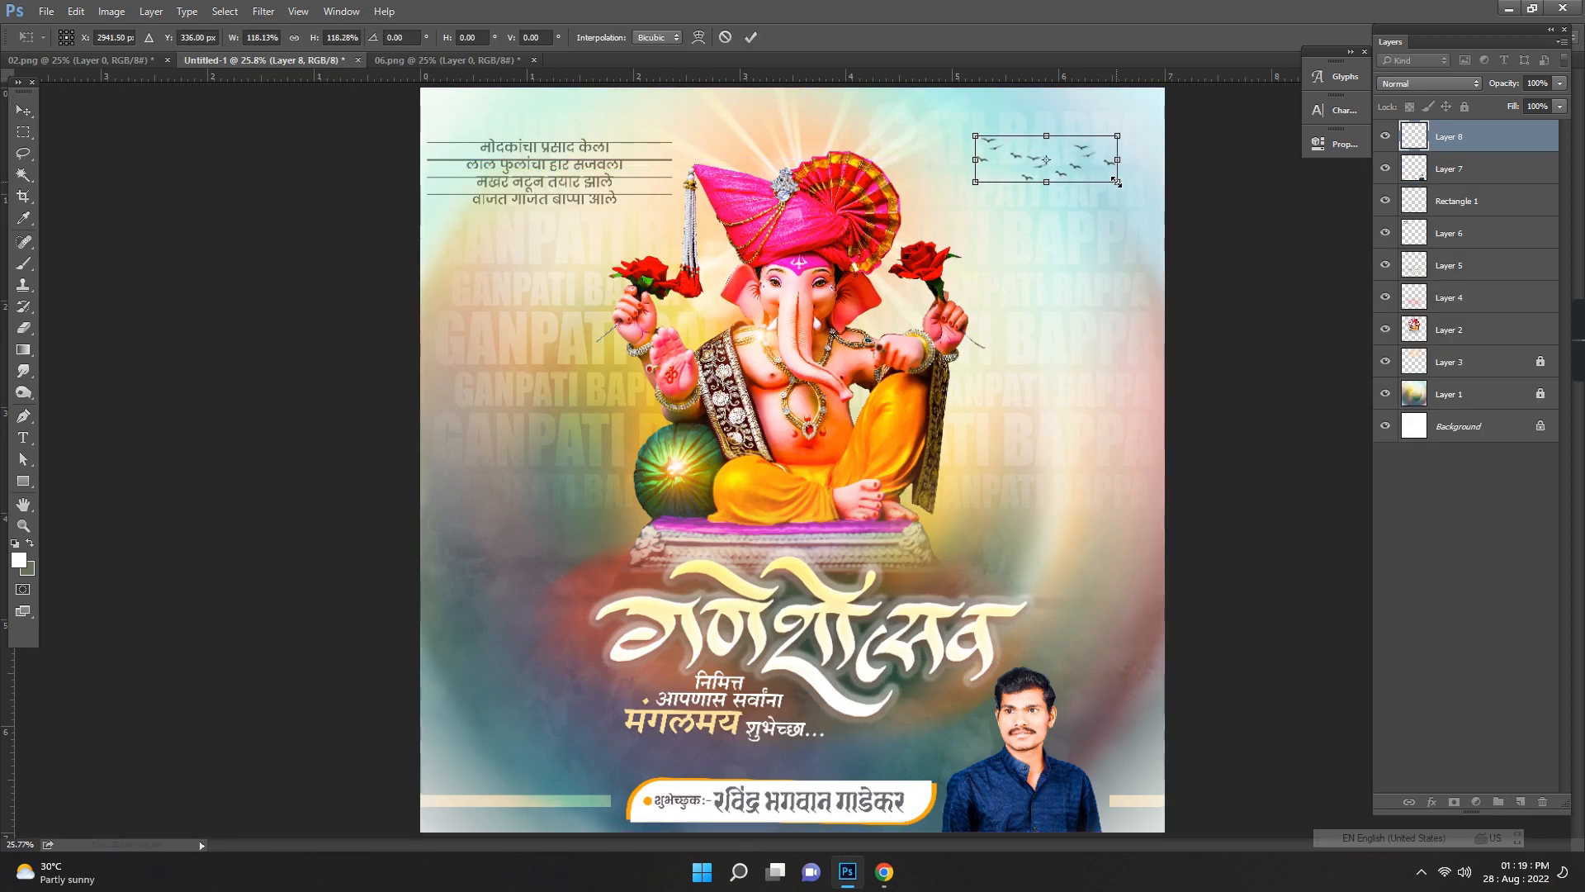
key(Return)
click(1228, 217)
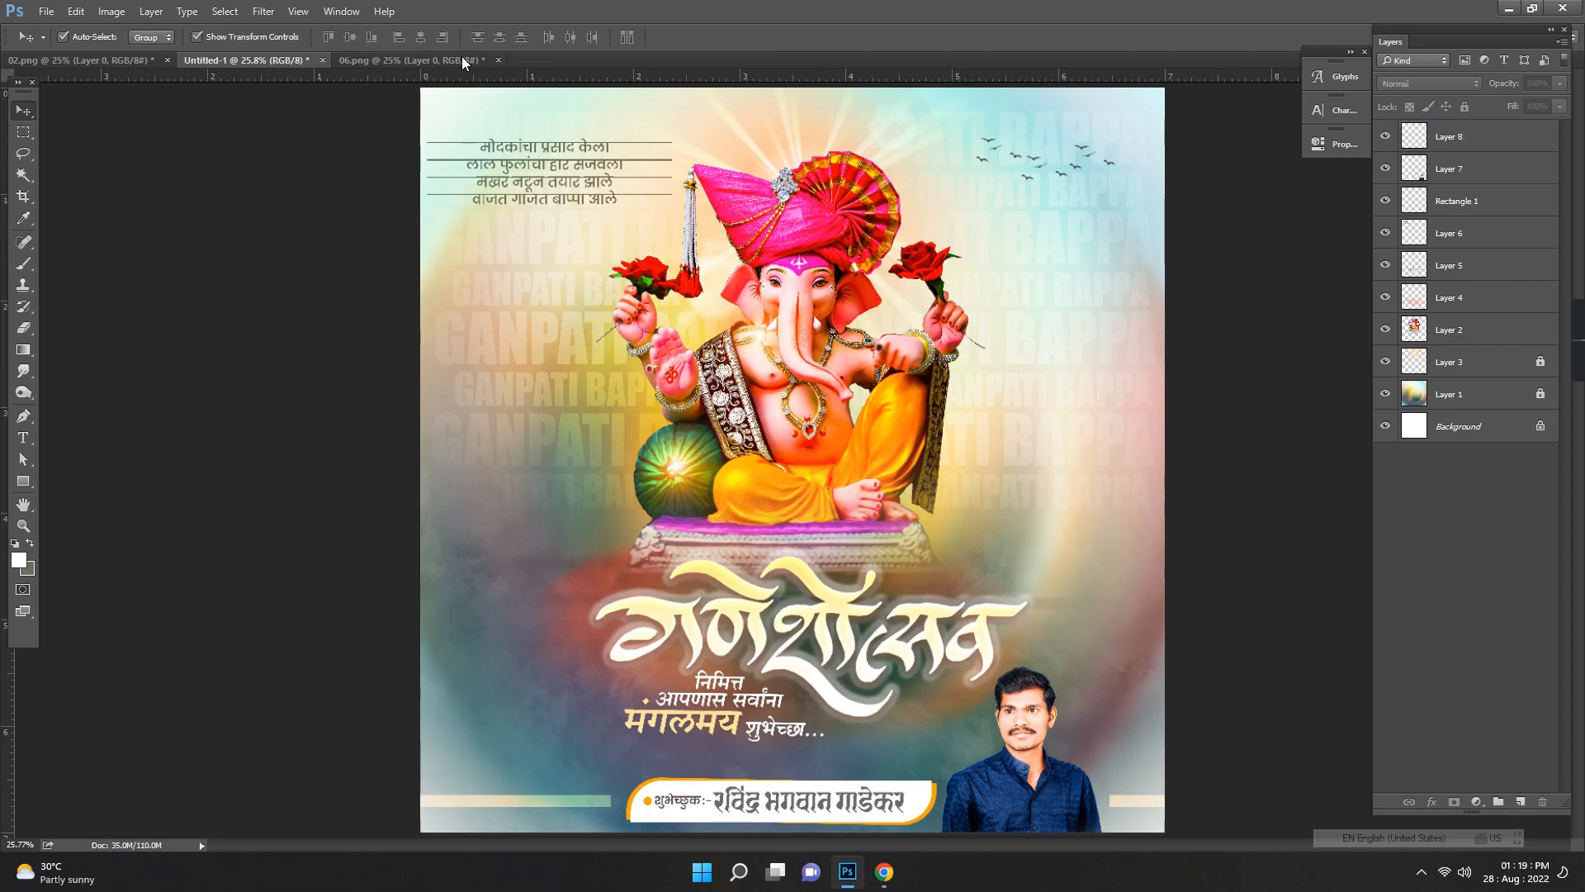
Step: Close 06.png without saving its changes
click(478, 61)
click(498, 61)
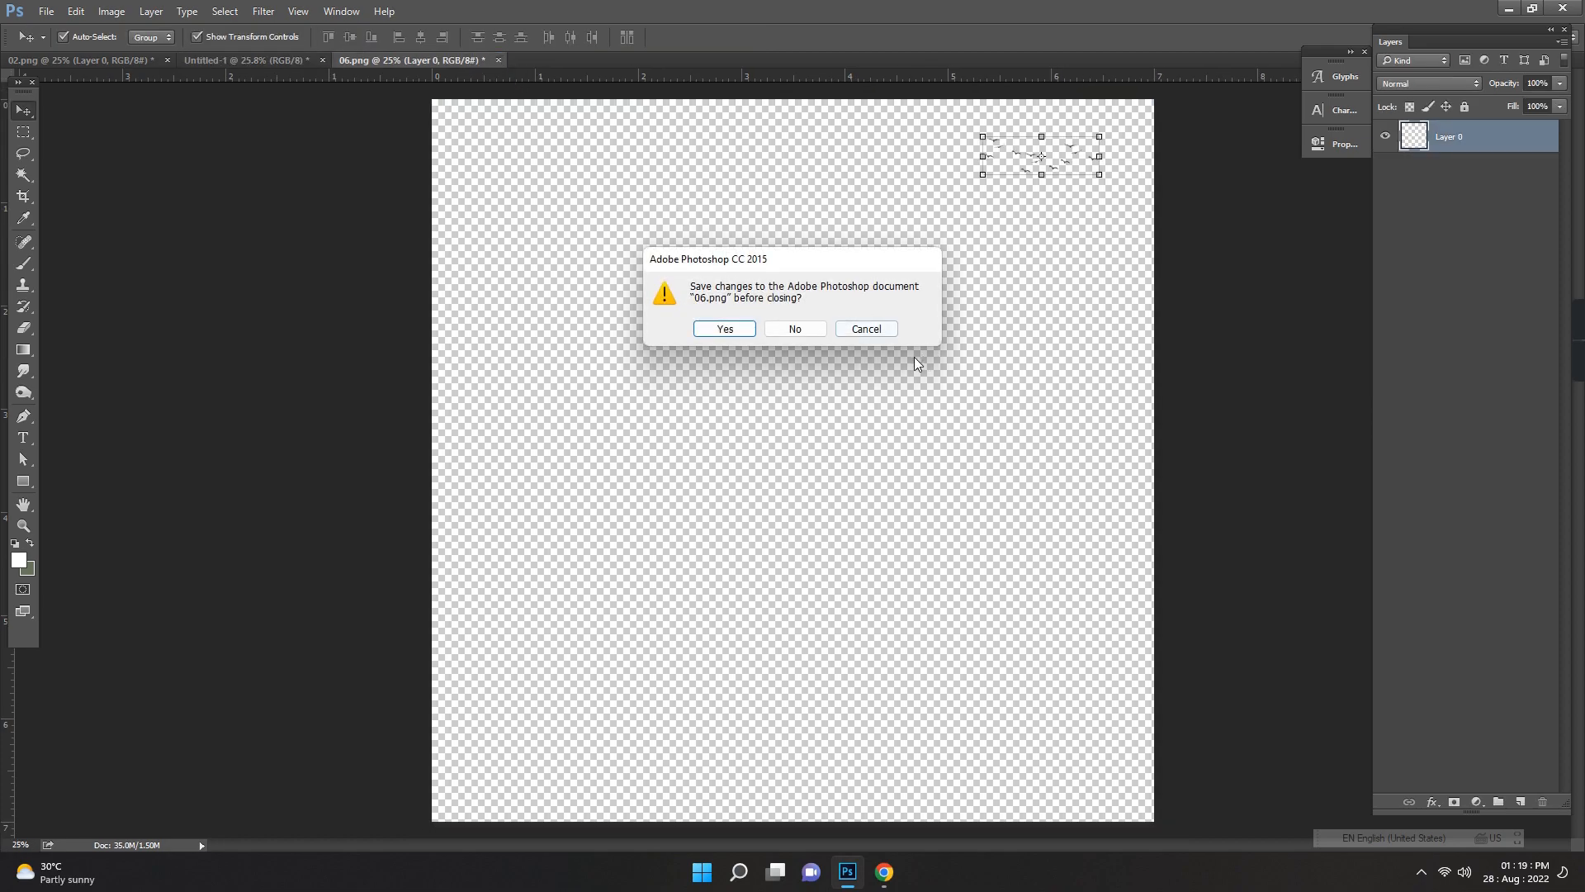
click(805, 330)
Step: Open image 09 from the #02 video folder and place its vertical Shivtej Graphics credit along the poster's lower left edge
key(ctrl+o)
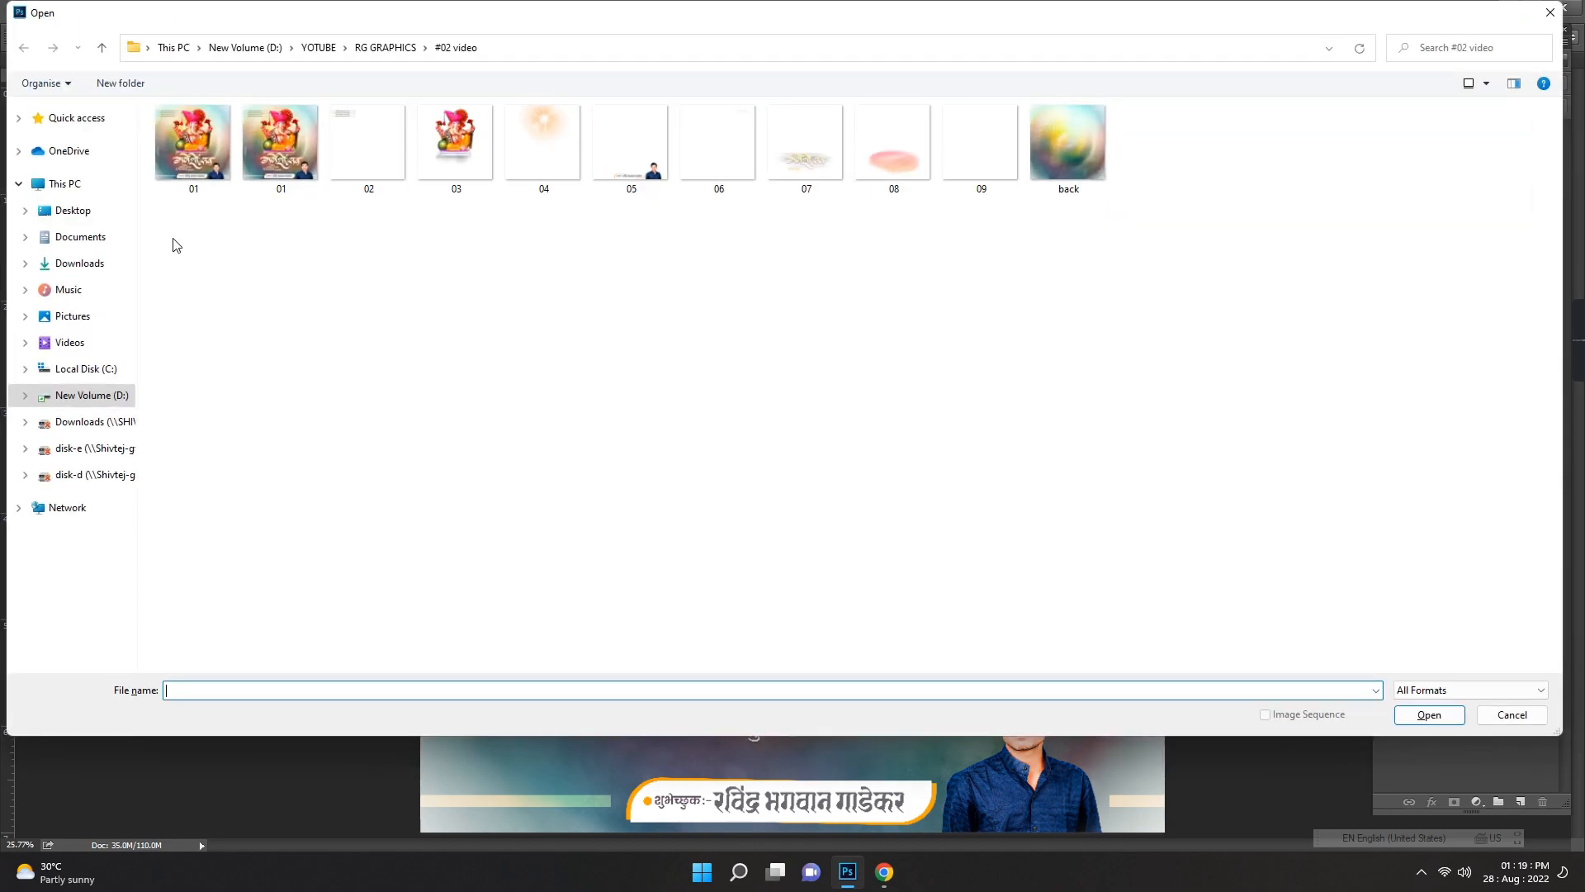
double_click(970, 161)
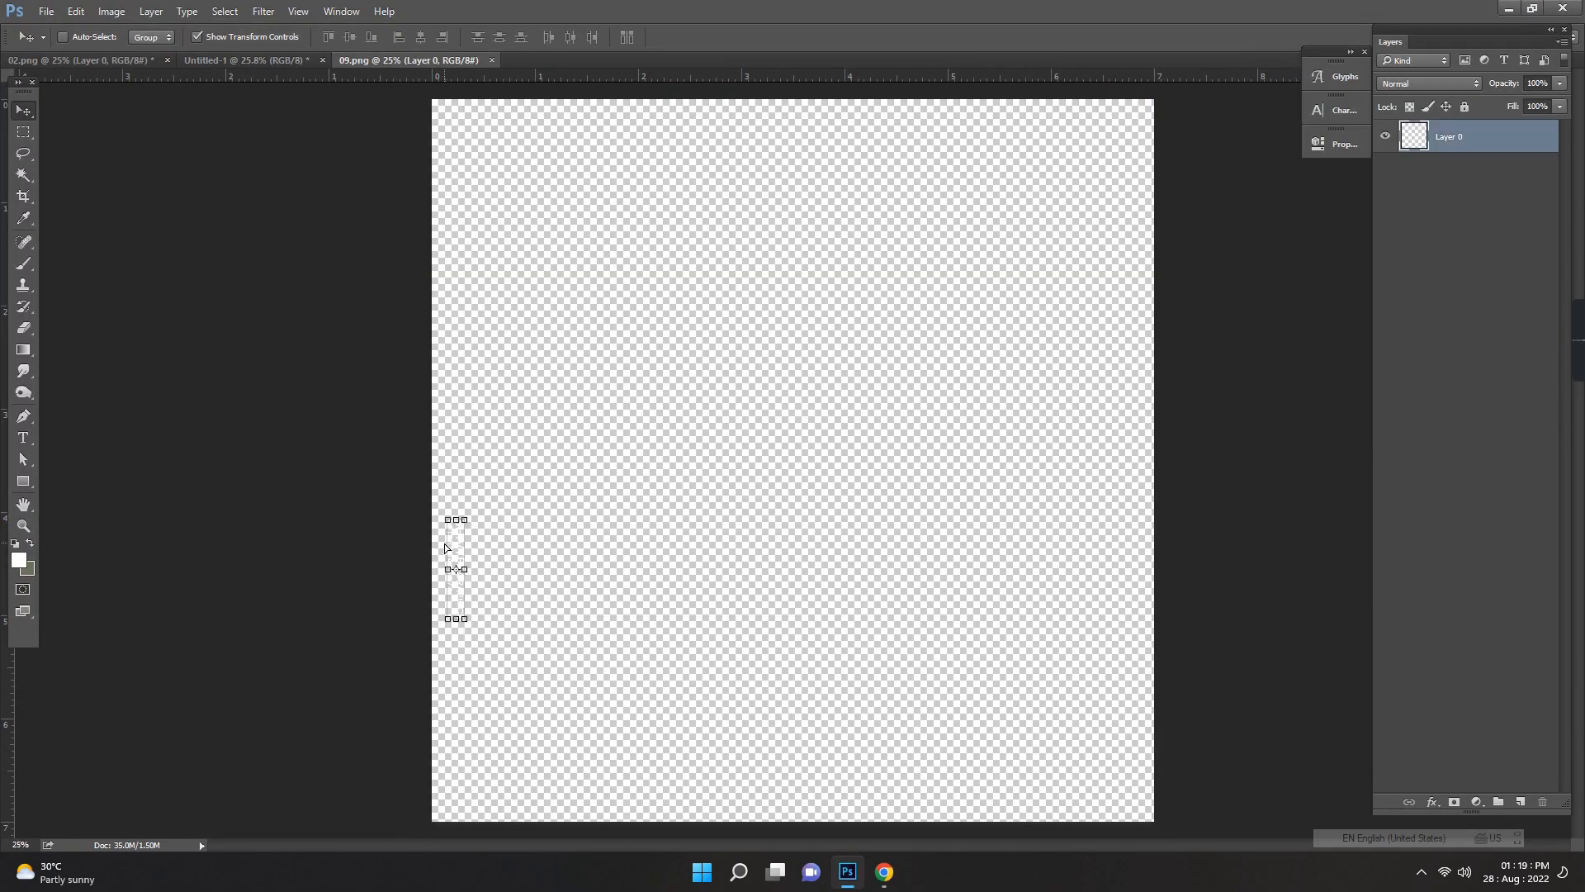
mouse_move(444, 548)
mouse_down()
mouse_move(463, 523)
mouse_move(358, 212)
mouse_move(259, 66)
mouse_move(431, 355)
mouse_move(498, 727)
mouse_move(492, 644)
mouse_move(459, 569)
mouse_up()
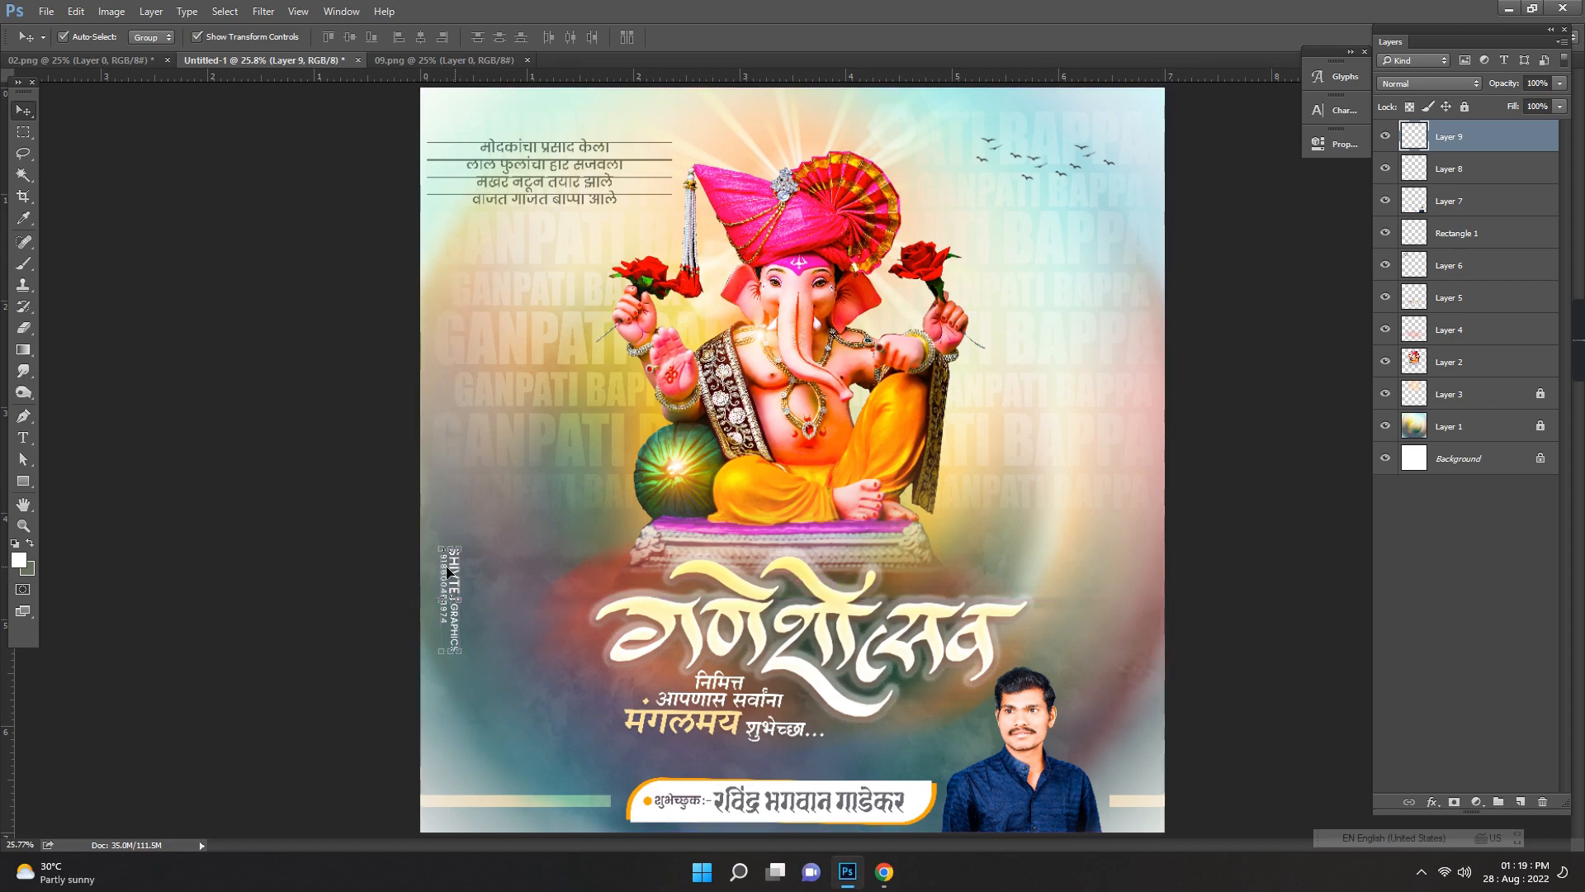
ctrl+click(252, 446)
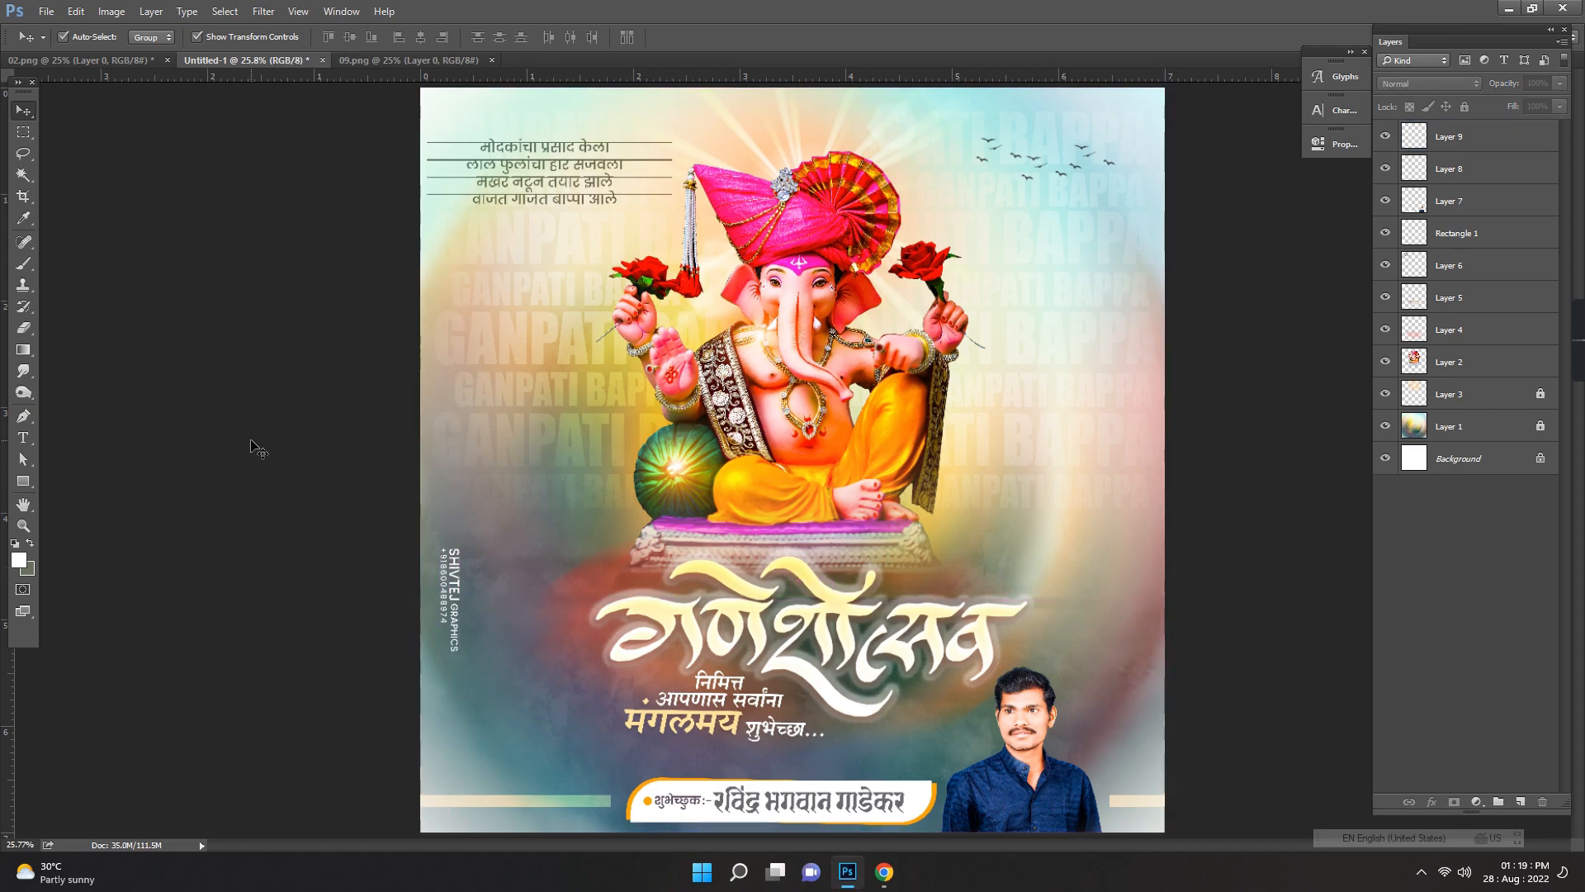
click(459, 568)
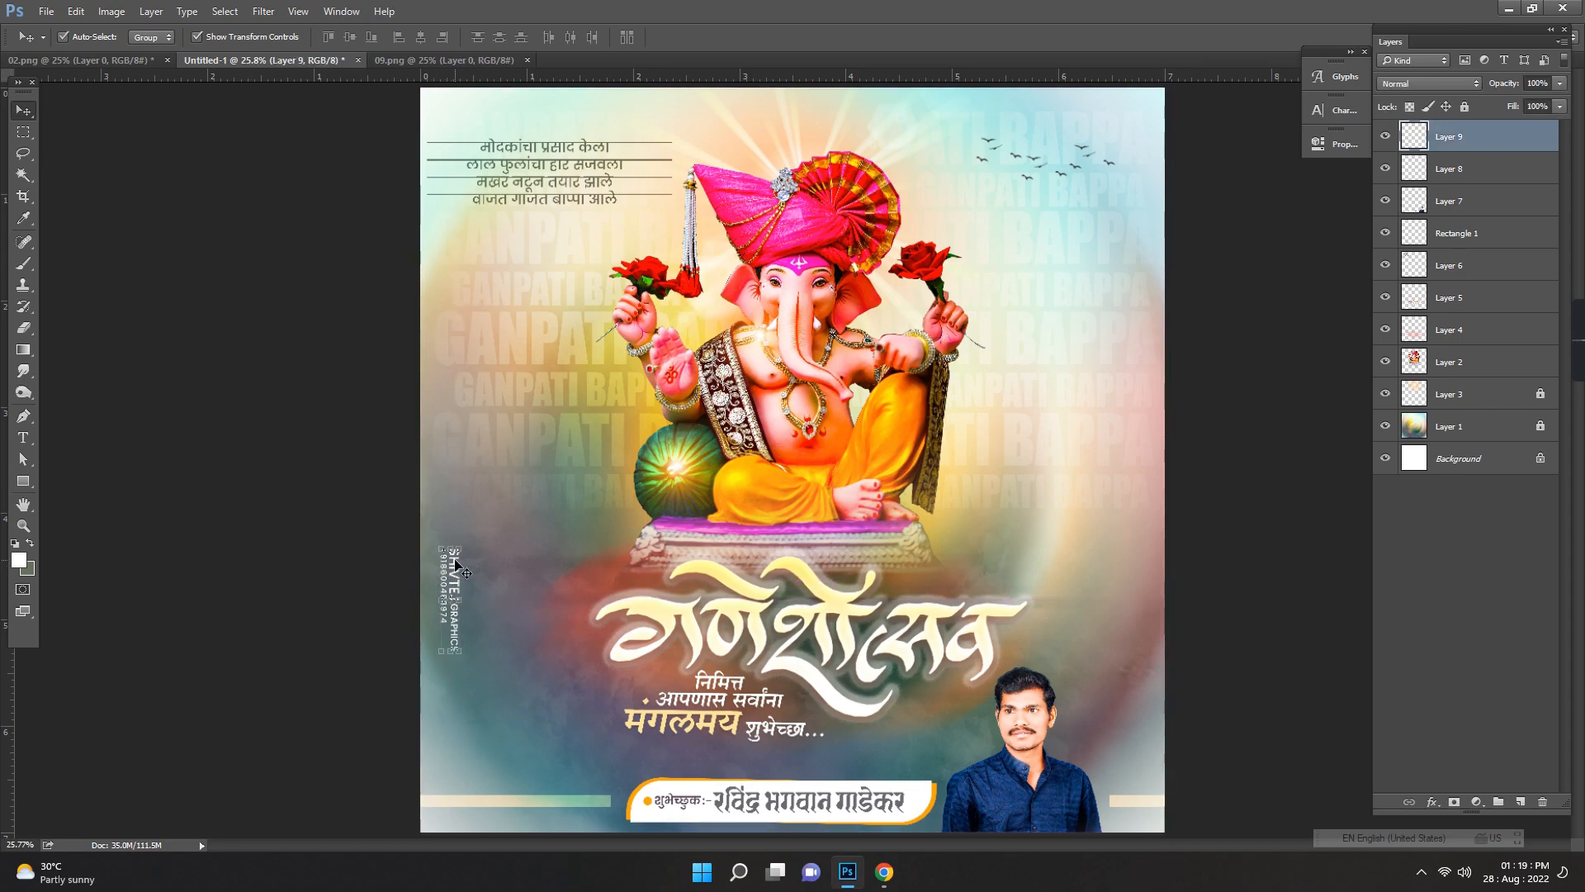
click(299, 382)
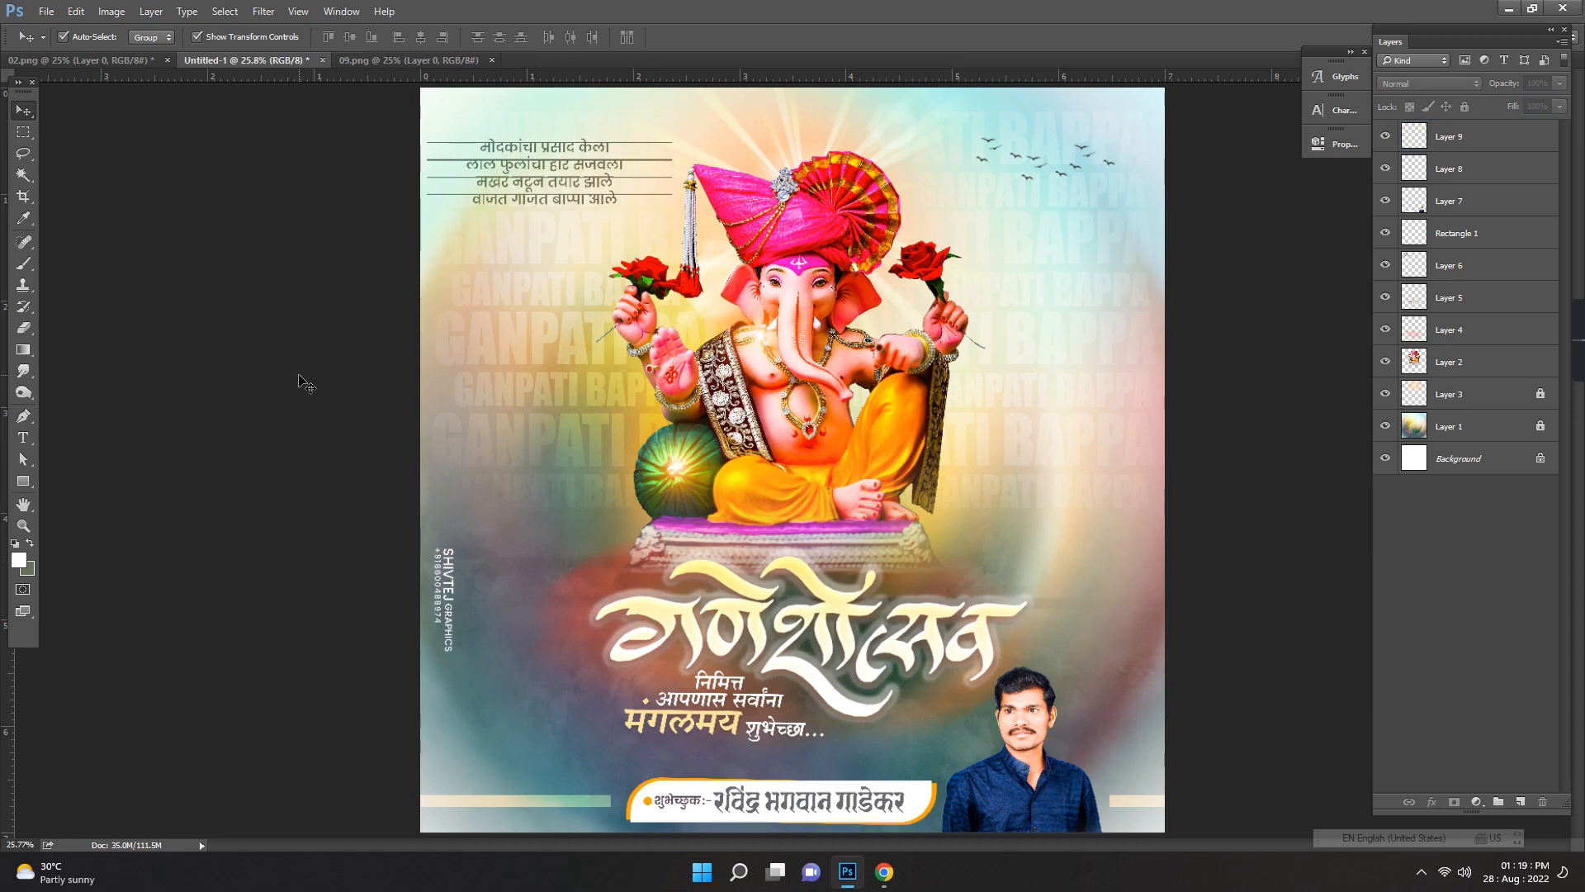
click(459, 578)
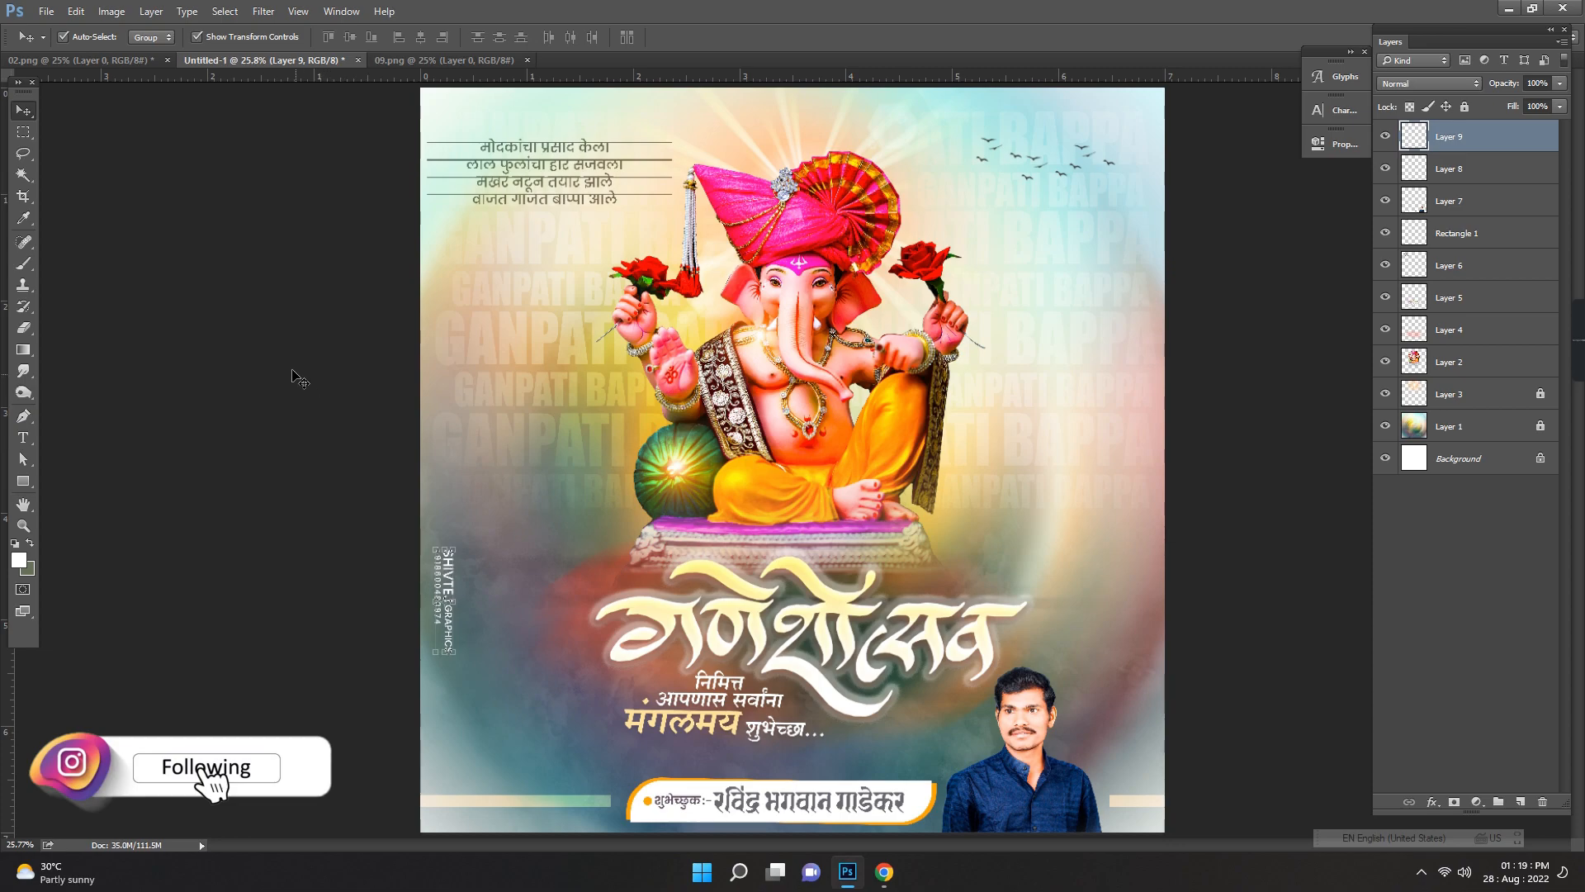
key(ctrl+shift+s)
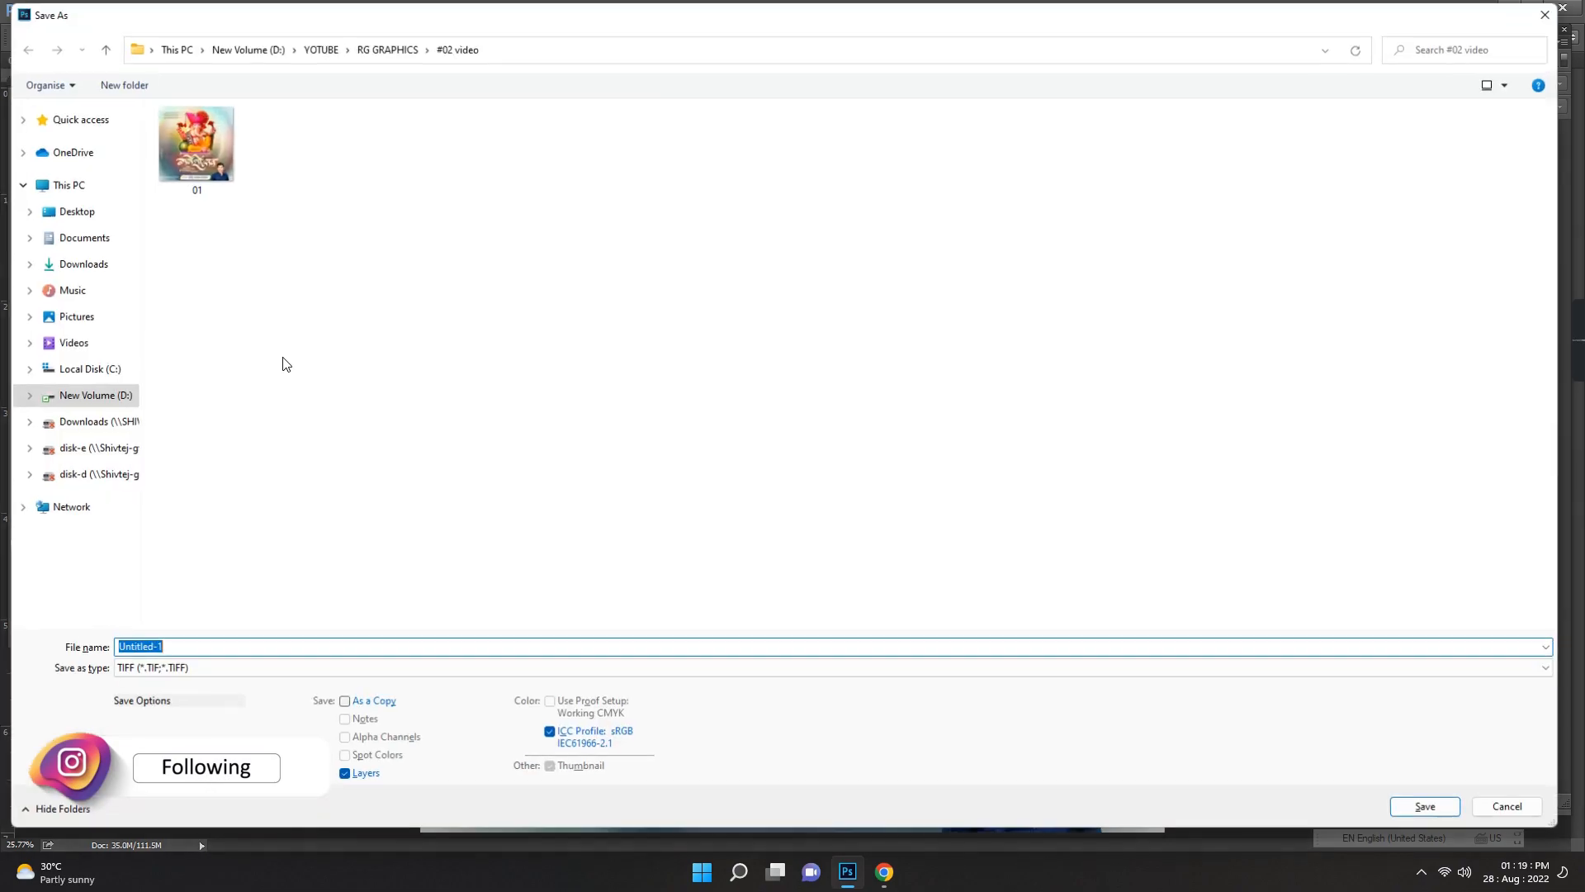
click(1554, 11)
click(1559, 10)
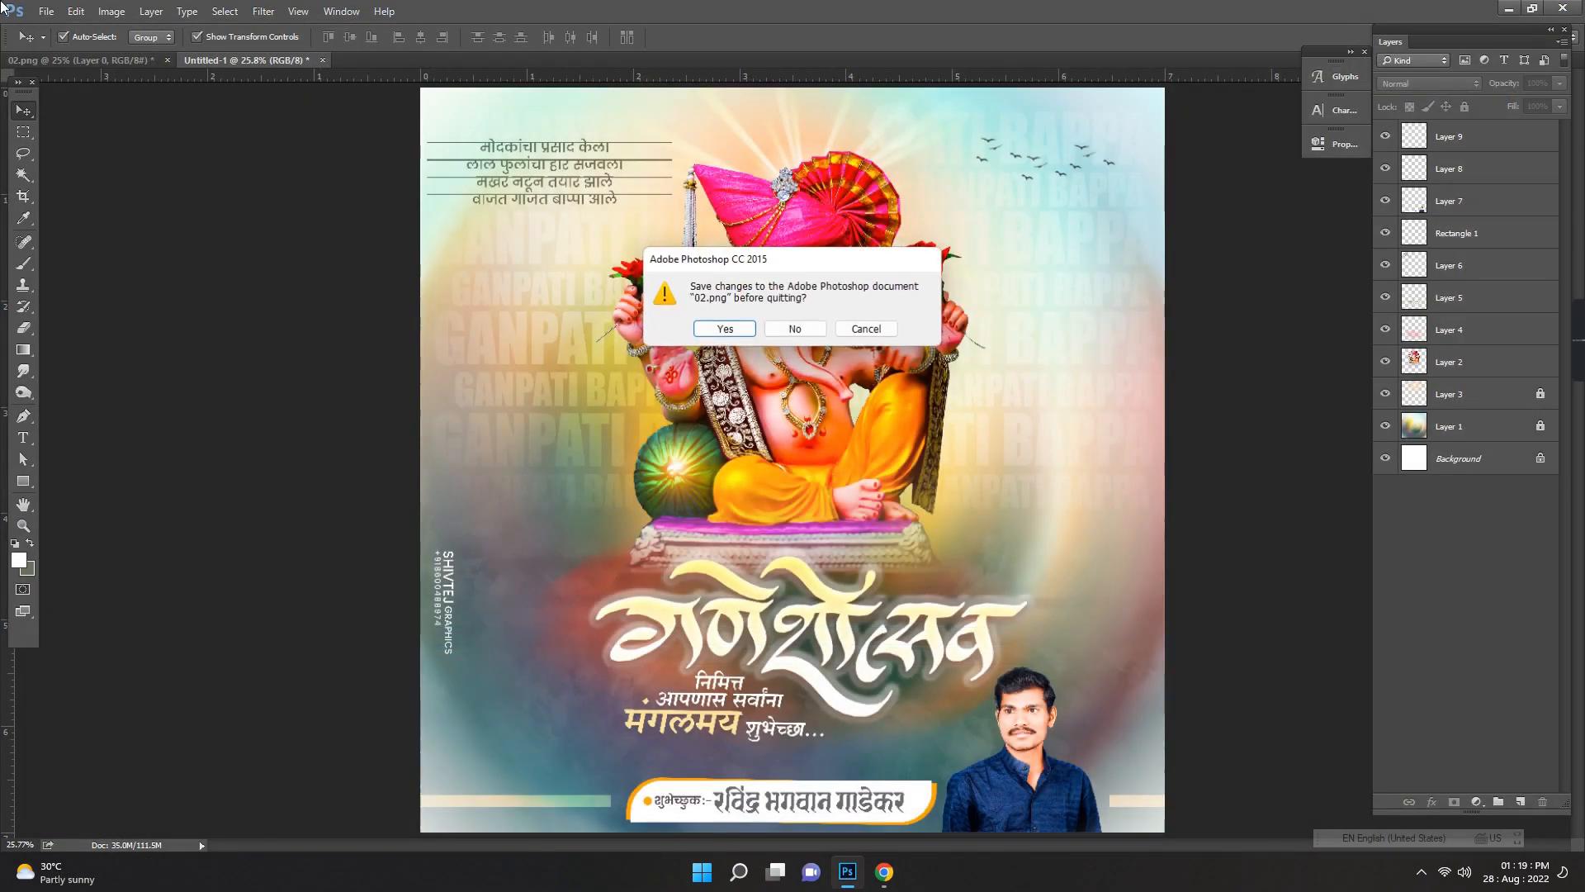
click(867, 329)
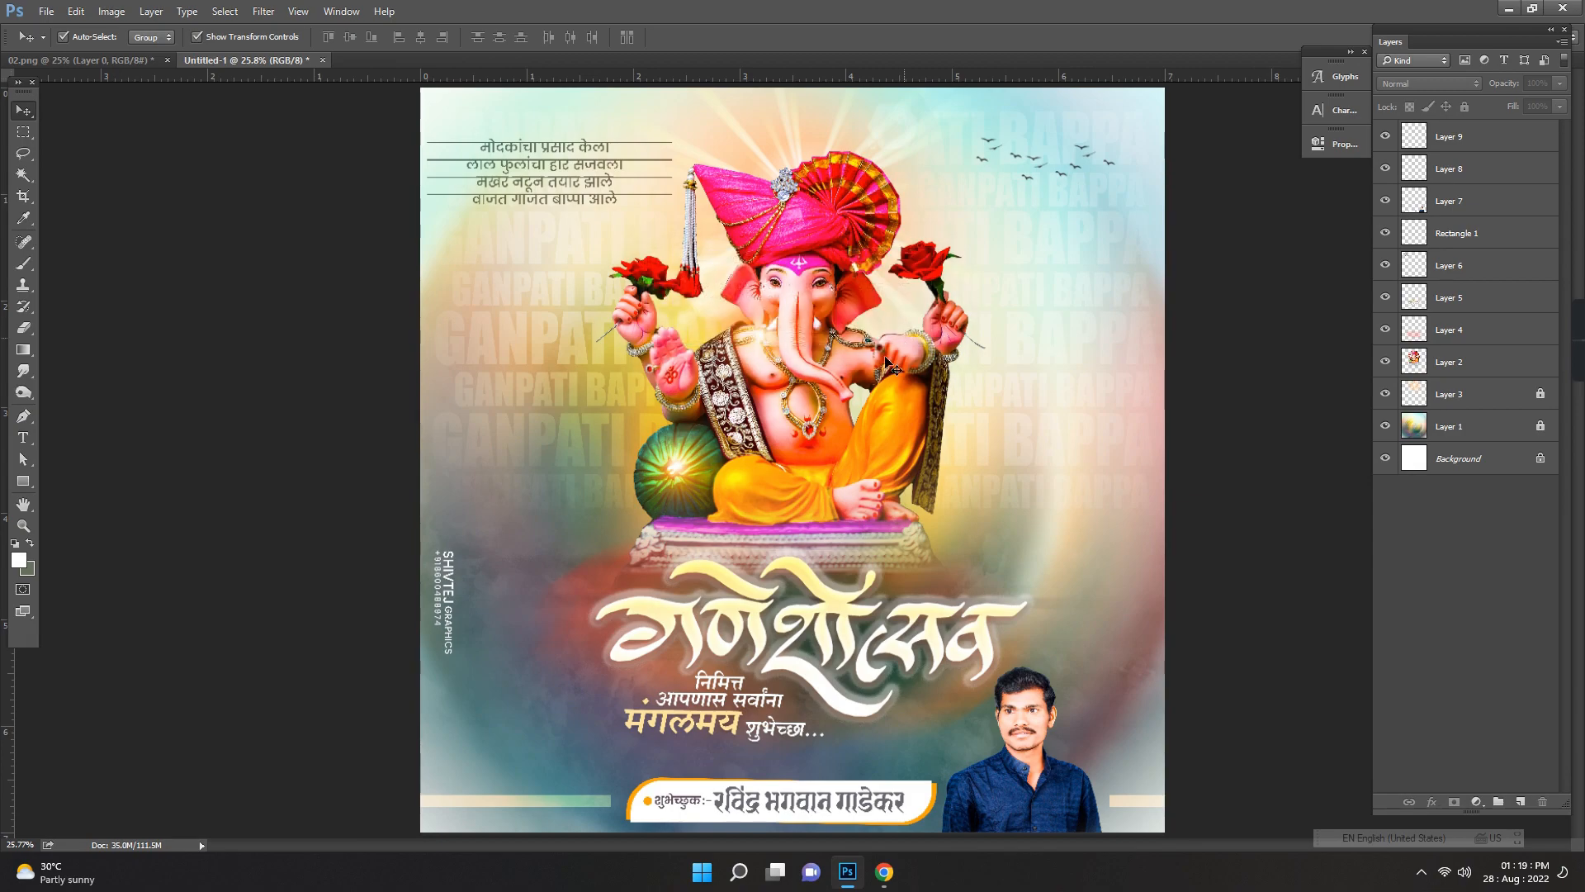
Step: Save the poster as a layered TIFF named "ganesh 01" in the #02 video folder
click(45, 11)
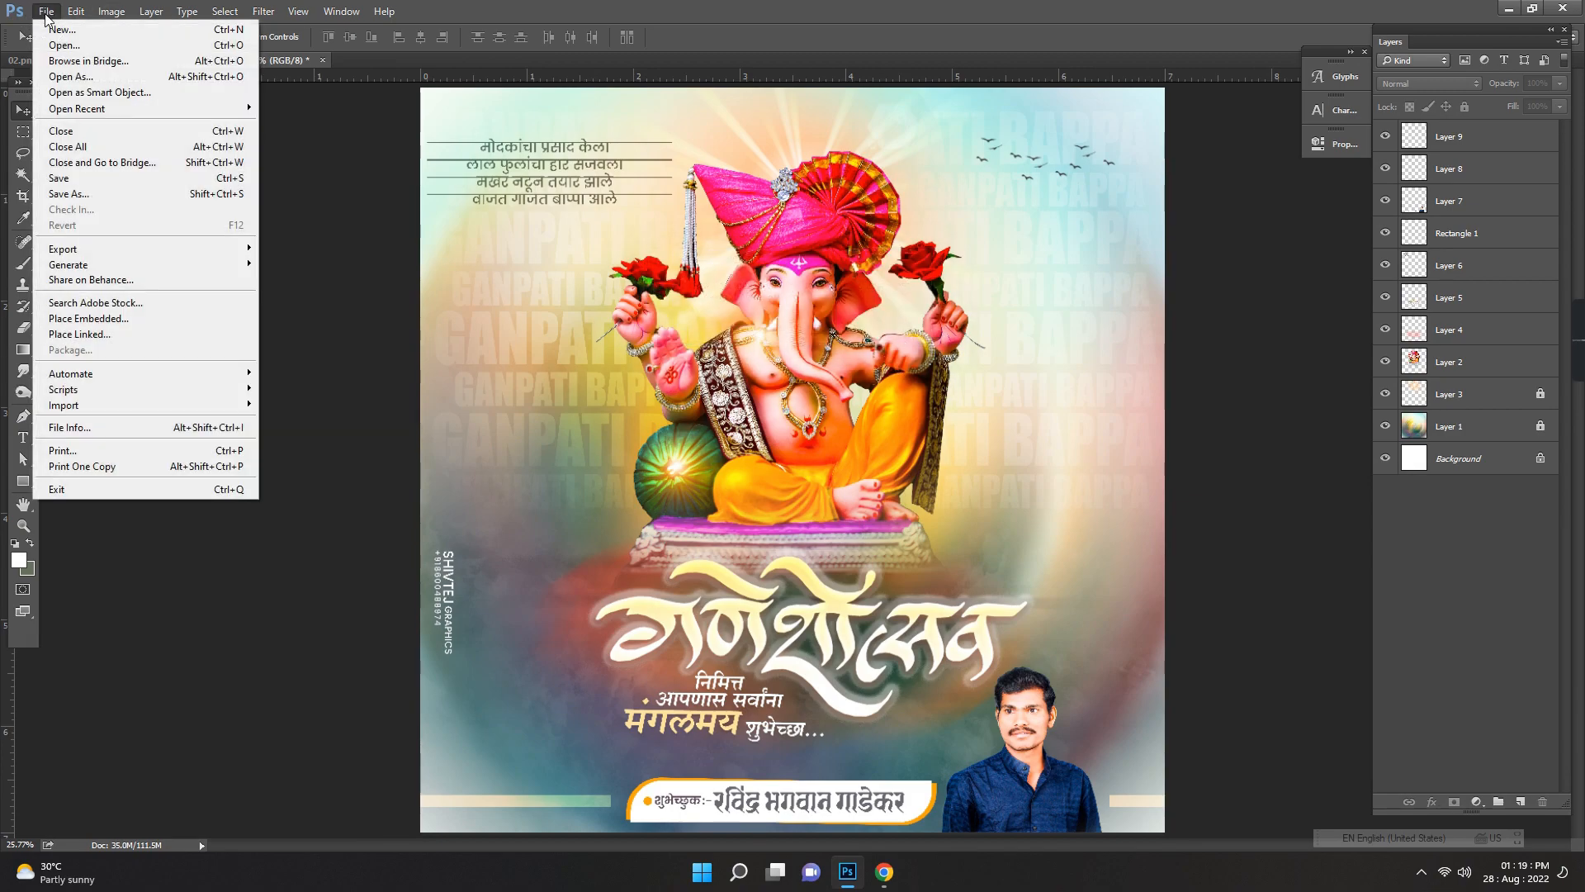
click(66, 194)
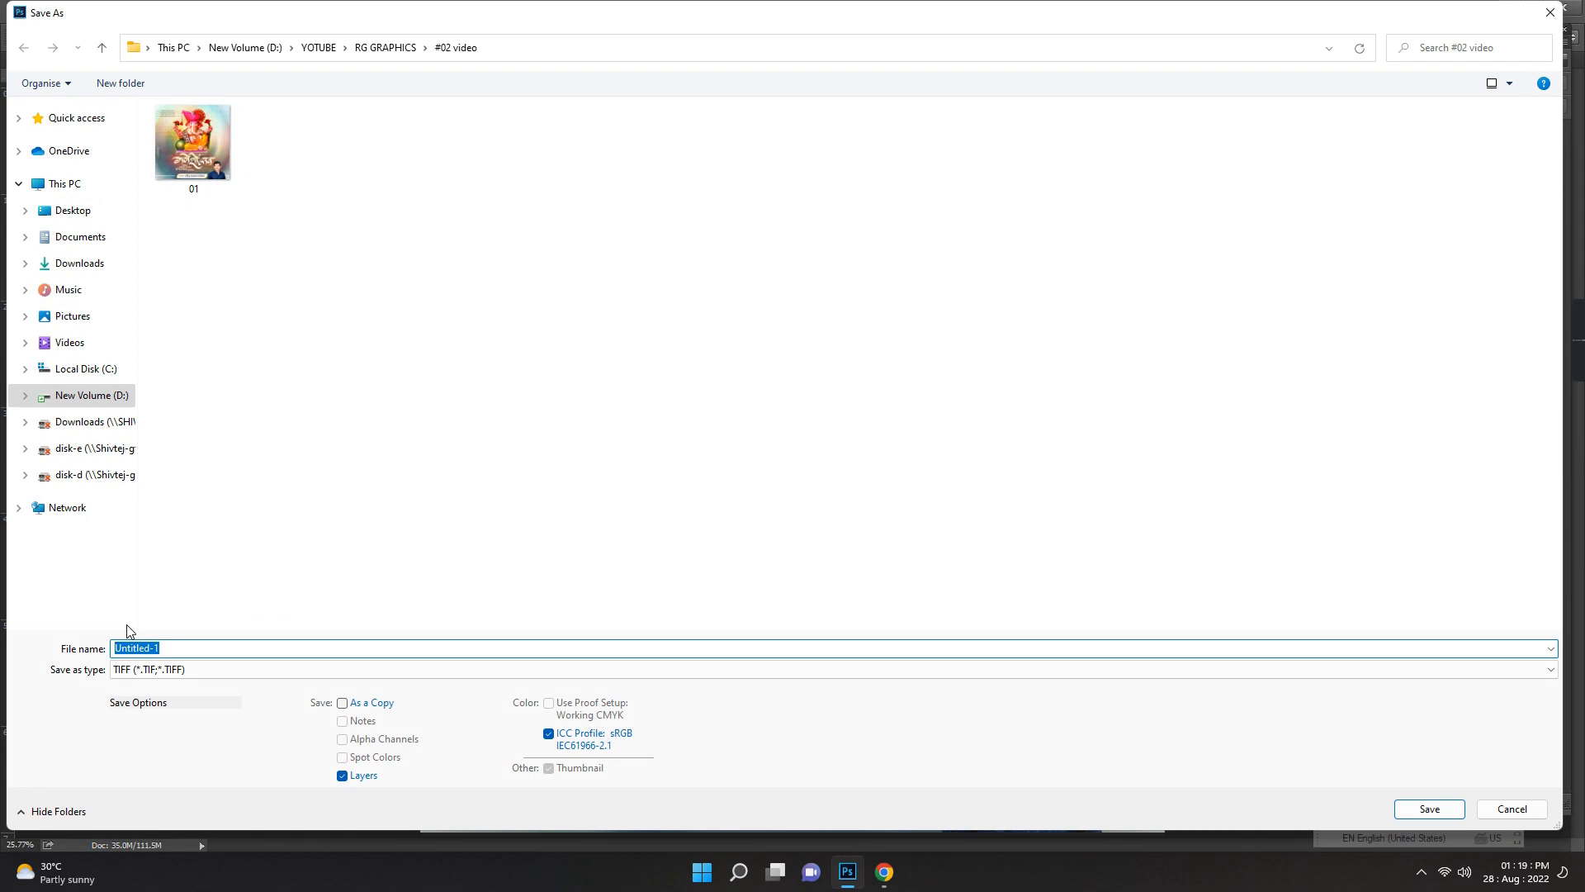
text(ganesh 01)
key(Return)
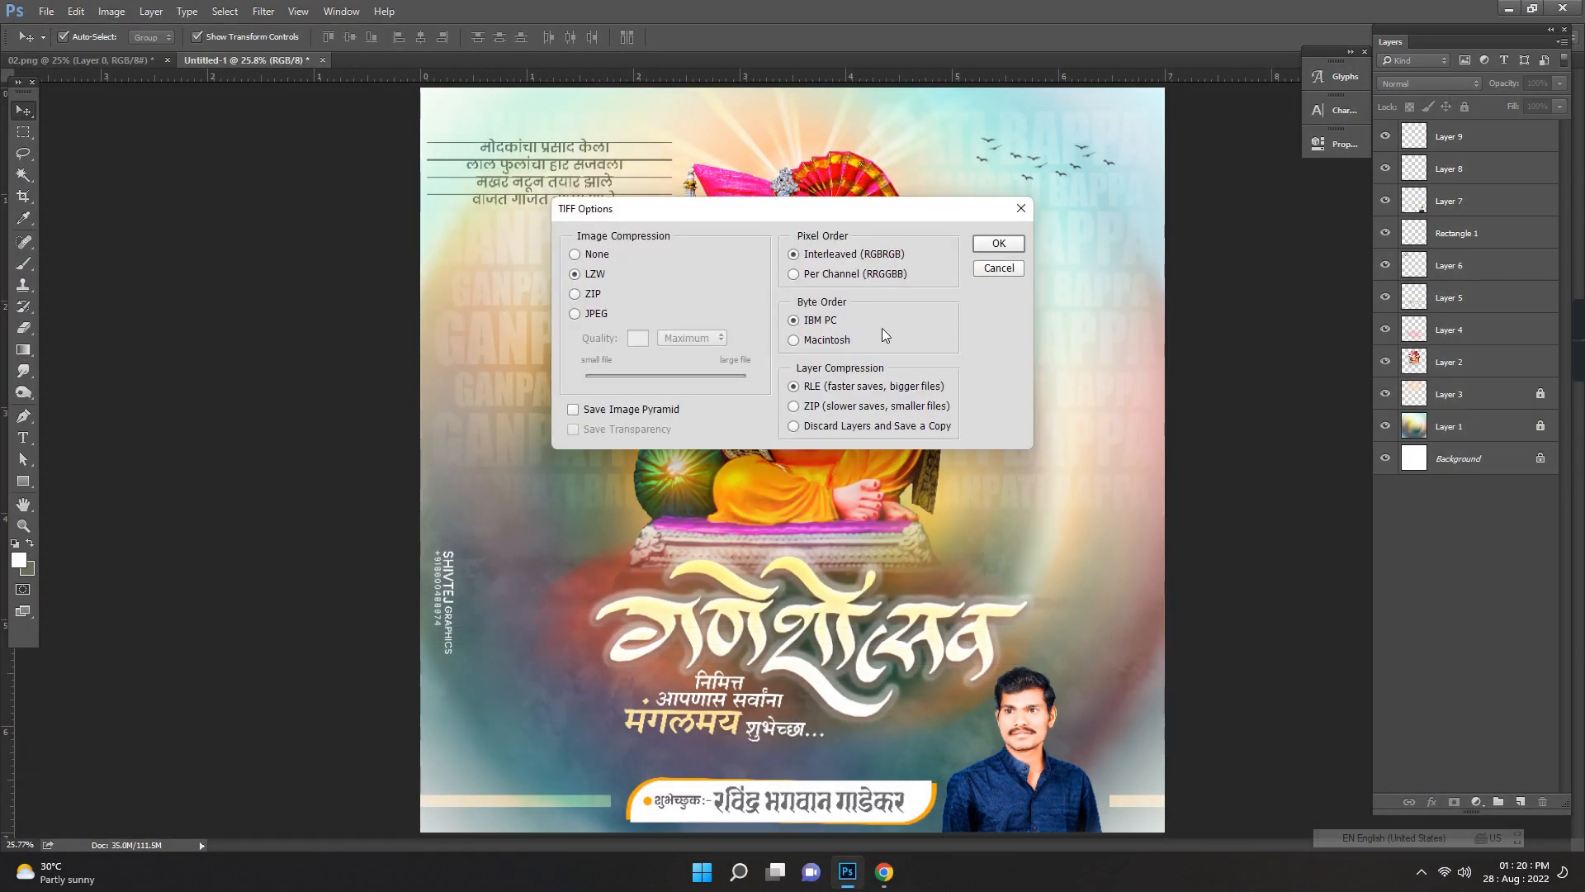